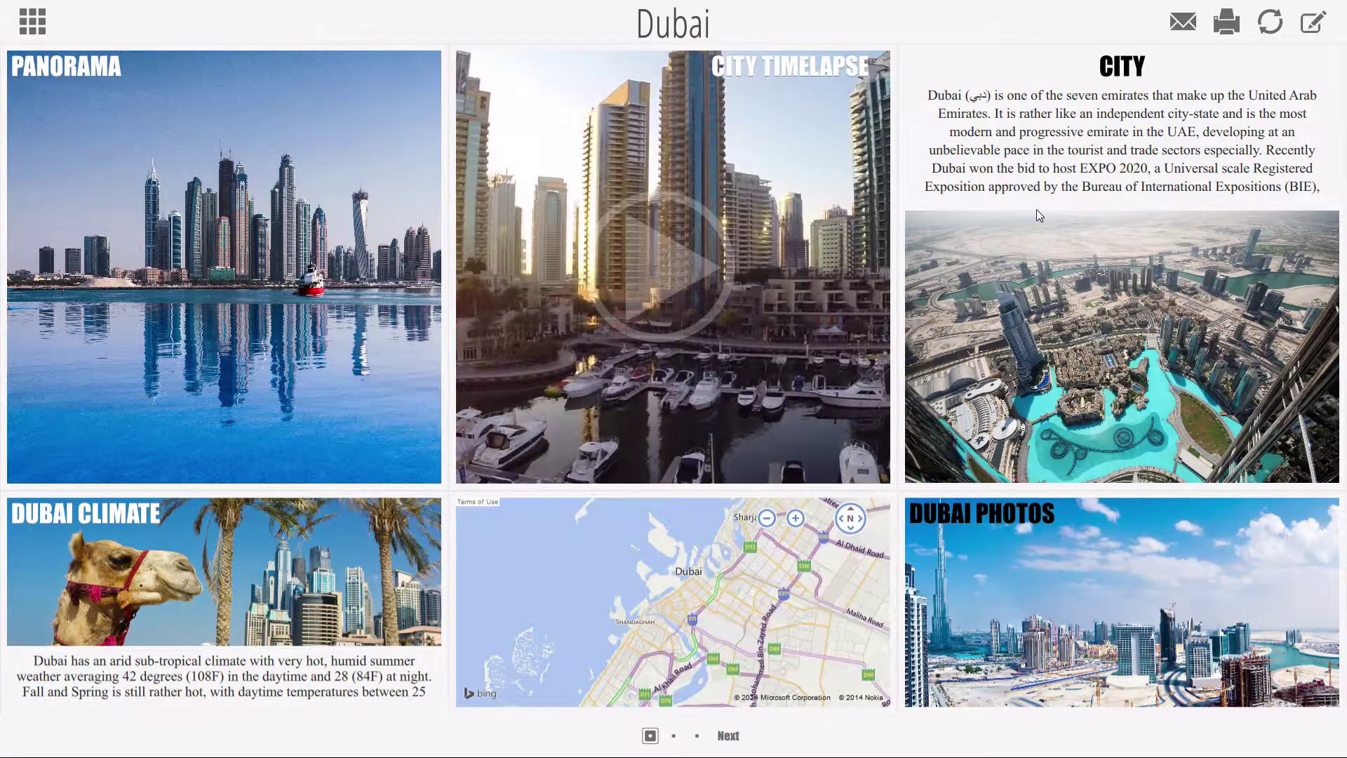
- Examine the finished travel presentation, viewing the Dubai page's widgets and panning across the Tokyo panorama
left_click(1052, 320)
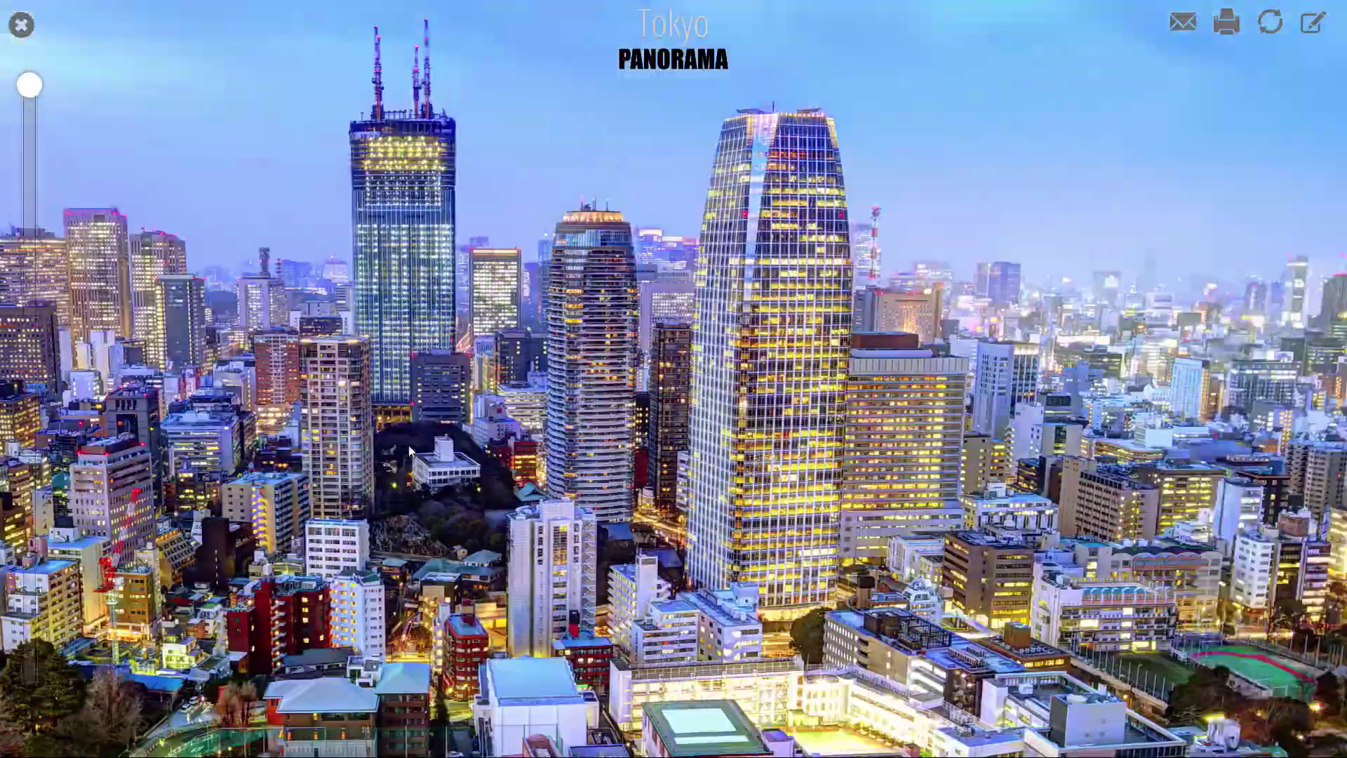
left_click_drag(477, 438, 586, 301)
left_click_drag(977, 235, 1157, 180)
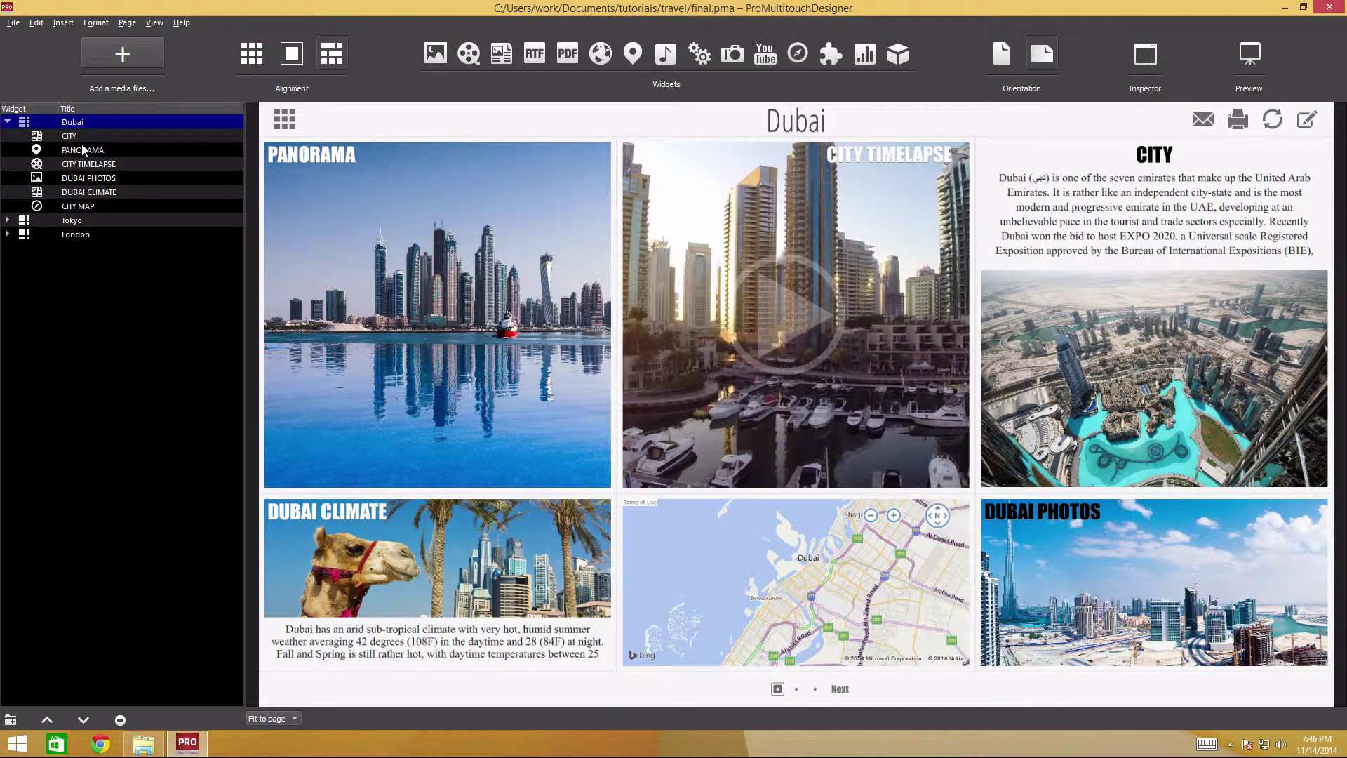
- Create a new blank project and display the Inspector
left_click(14, 23)
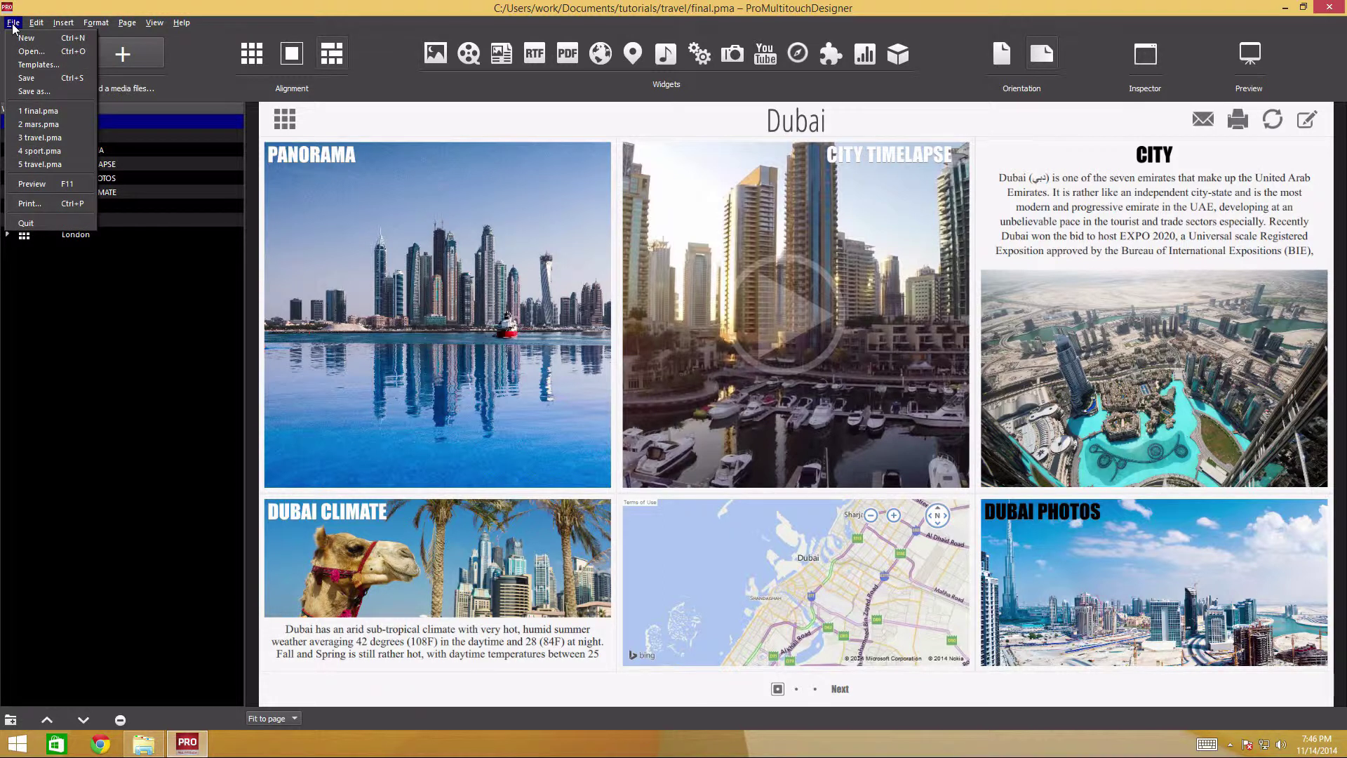
left_click(17, 40)
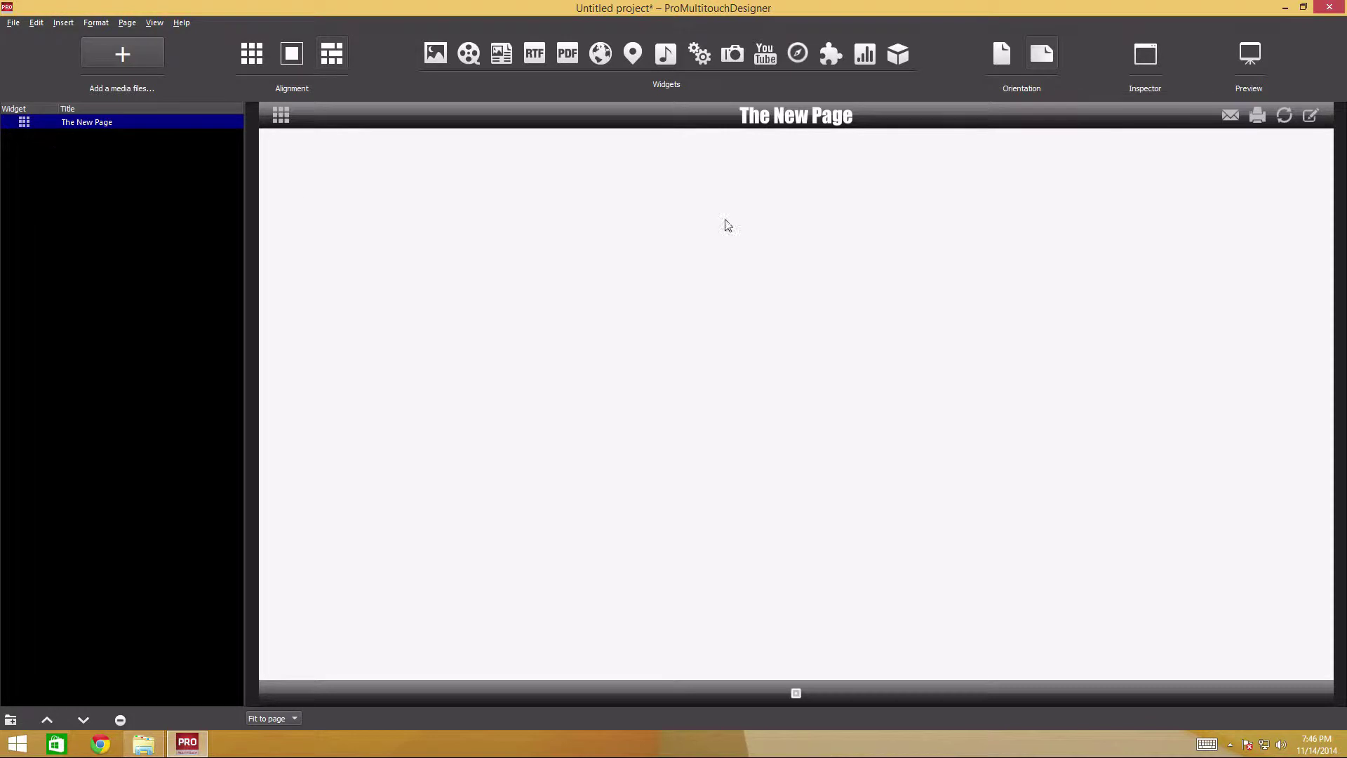
left_click(1142, 61)
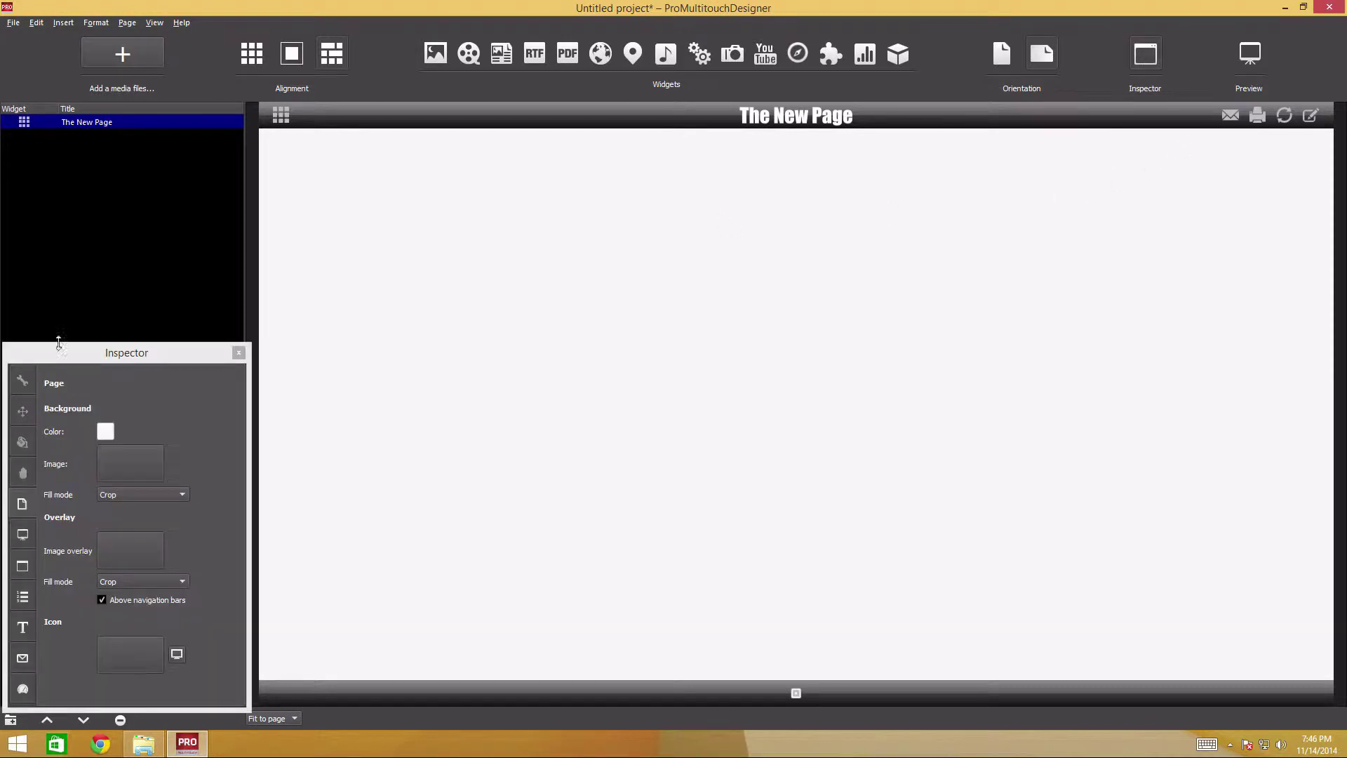
- Set the navigation bar size to 60 px
left_click(22, 566)
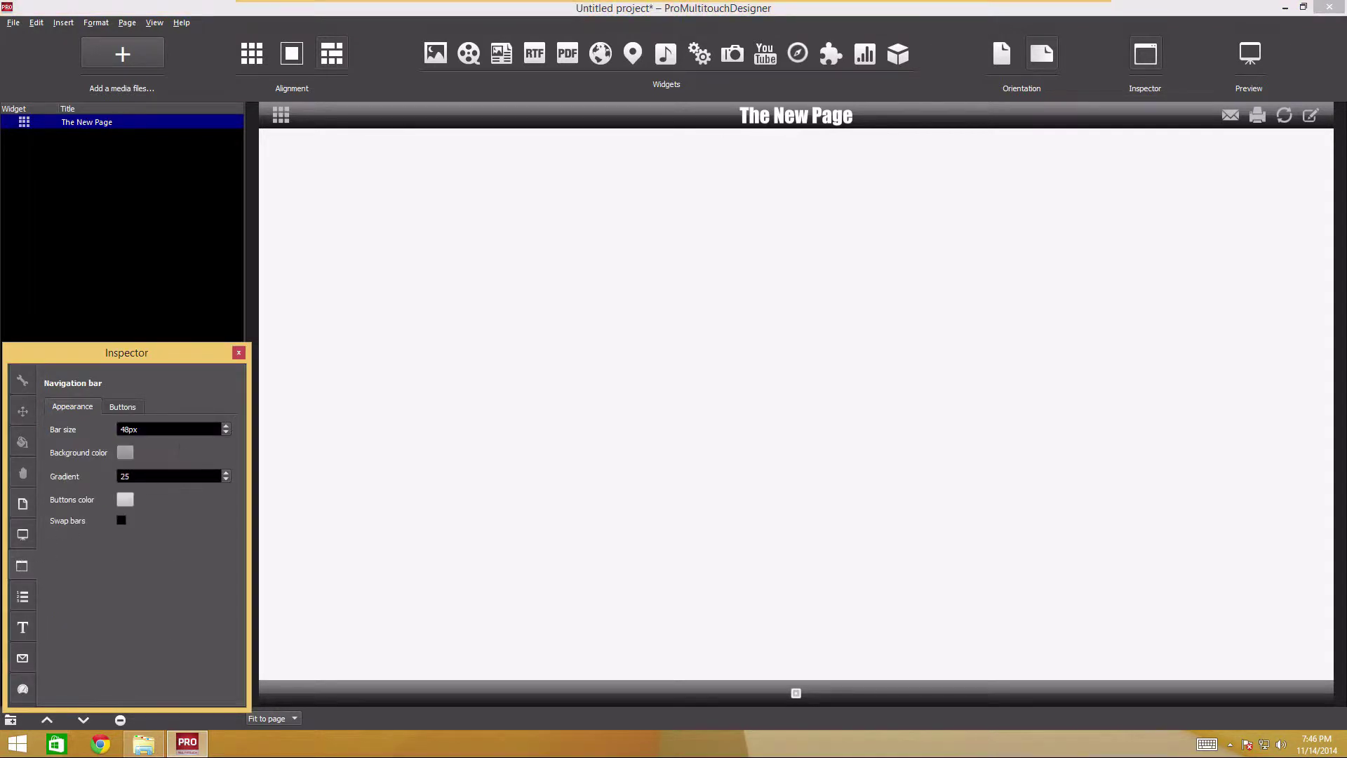
left_click(168, 429)
key("Up")
key("Up")
key("Up")
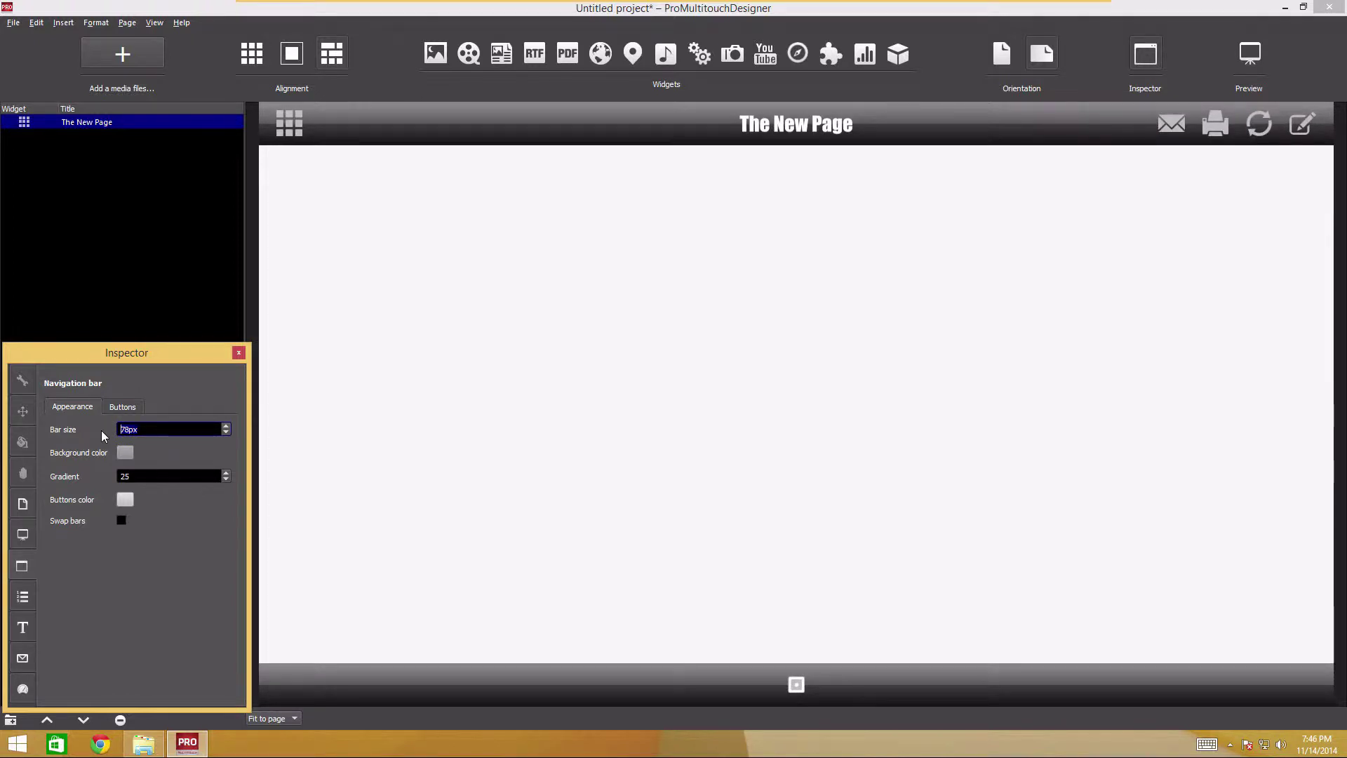
type("60")
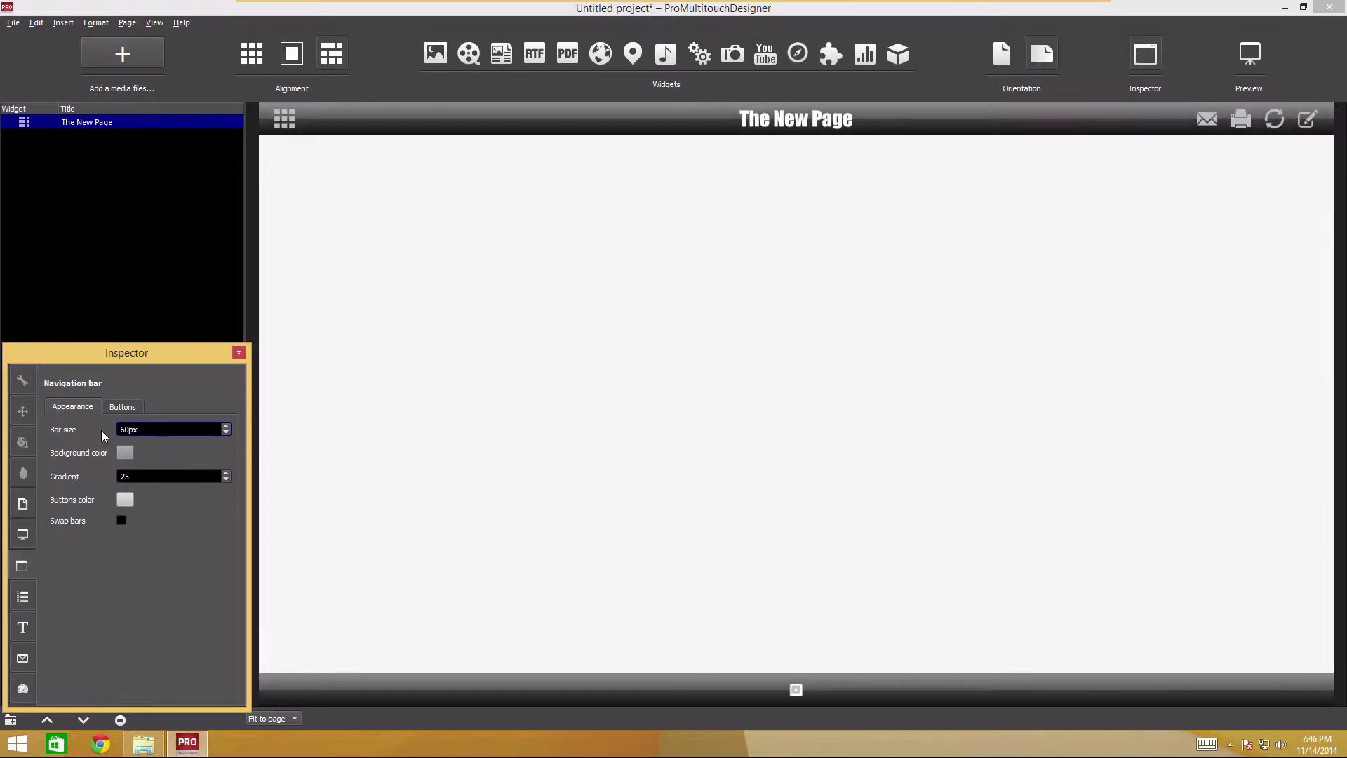
- Make the navigation bar background fully transparent with alpha 0, and change its buttons to dark gray
left_click(125, 451)
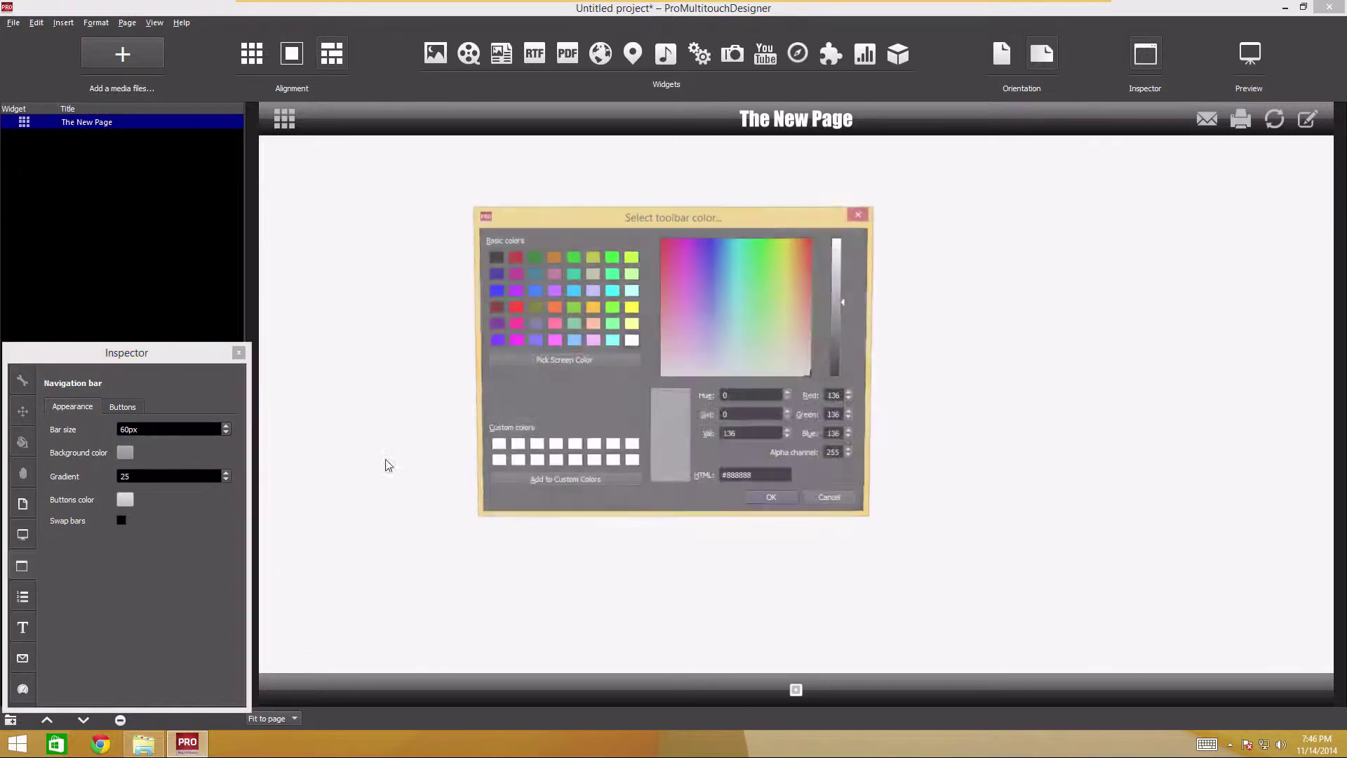
type("0")
key("Return")
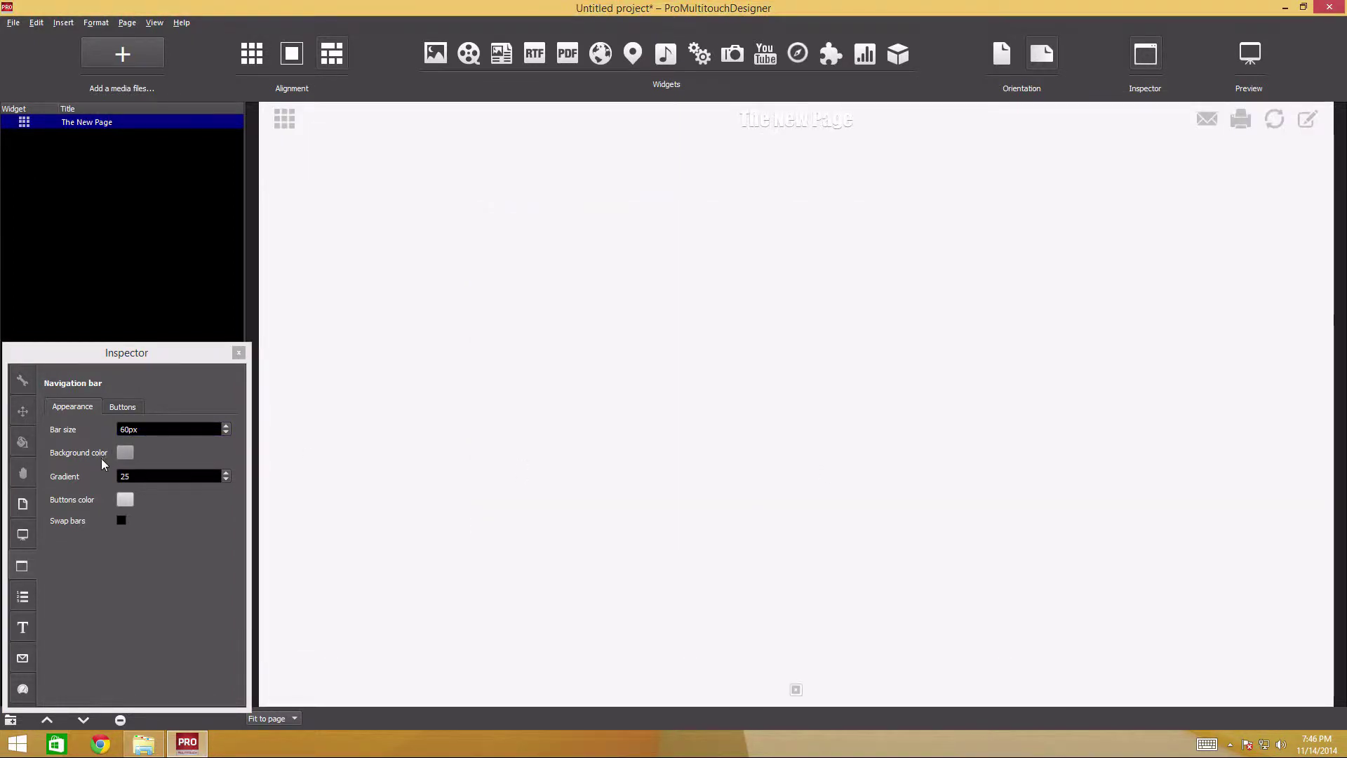
left_click(126, 498)
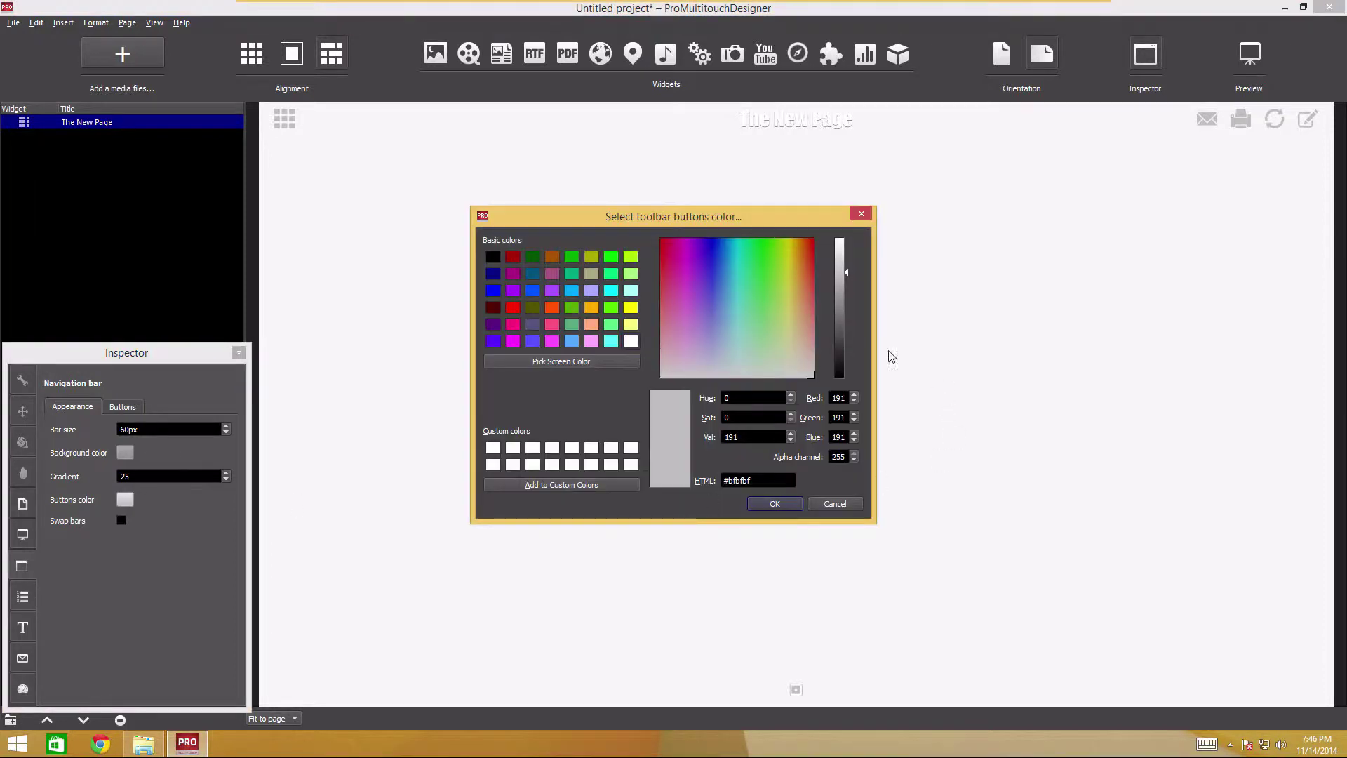
left_click(841, 337)
left_click(775, 503)
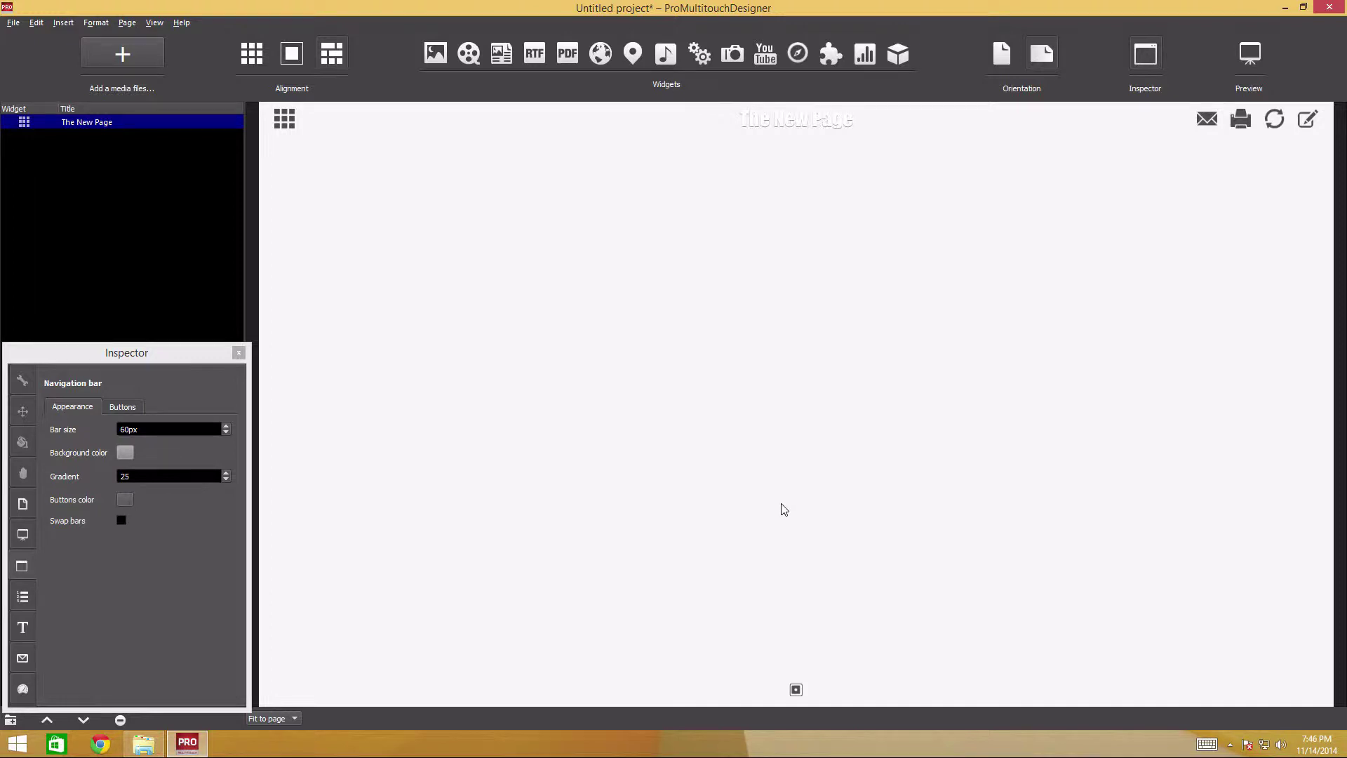
- Set the page background color to pure white, #ffffff
left_click(22, 503)
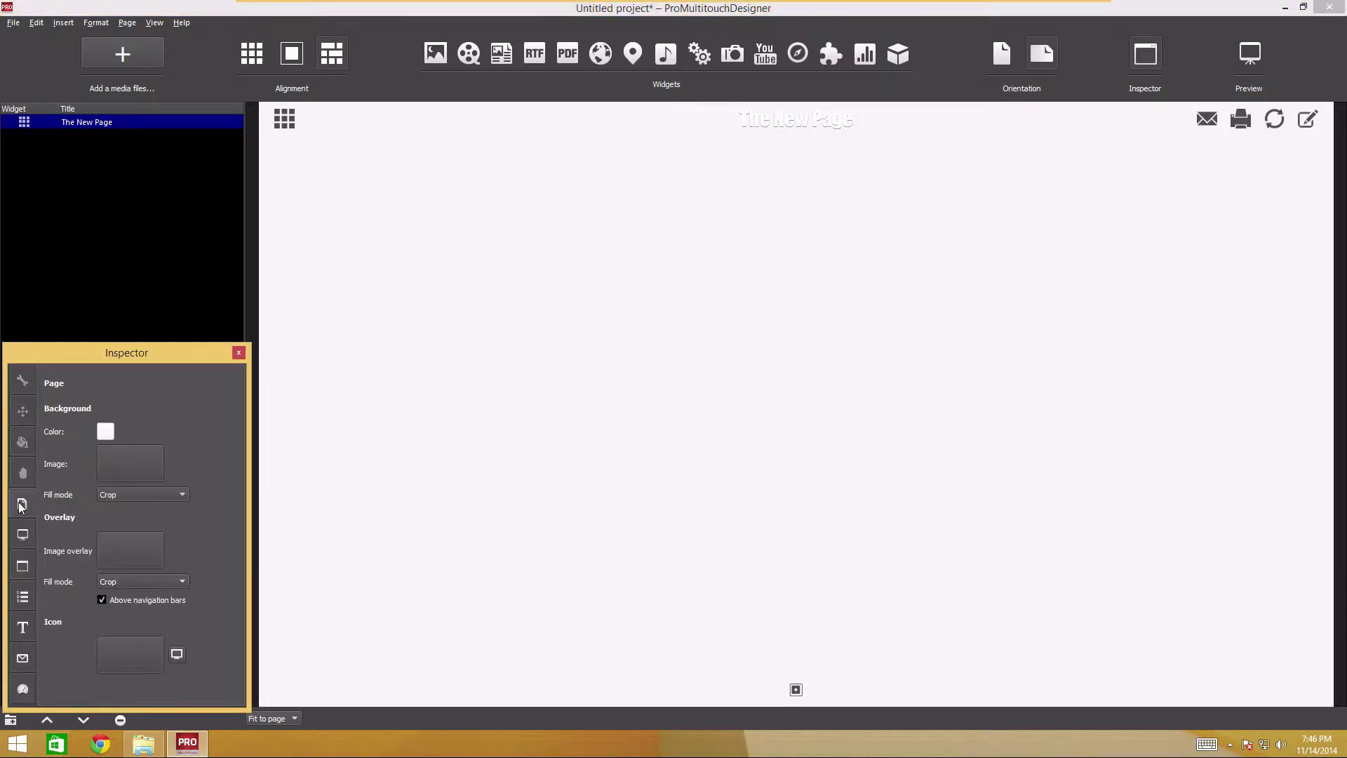
left_click(105, 431)
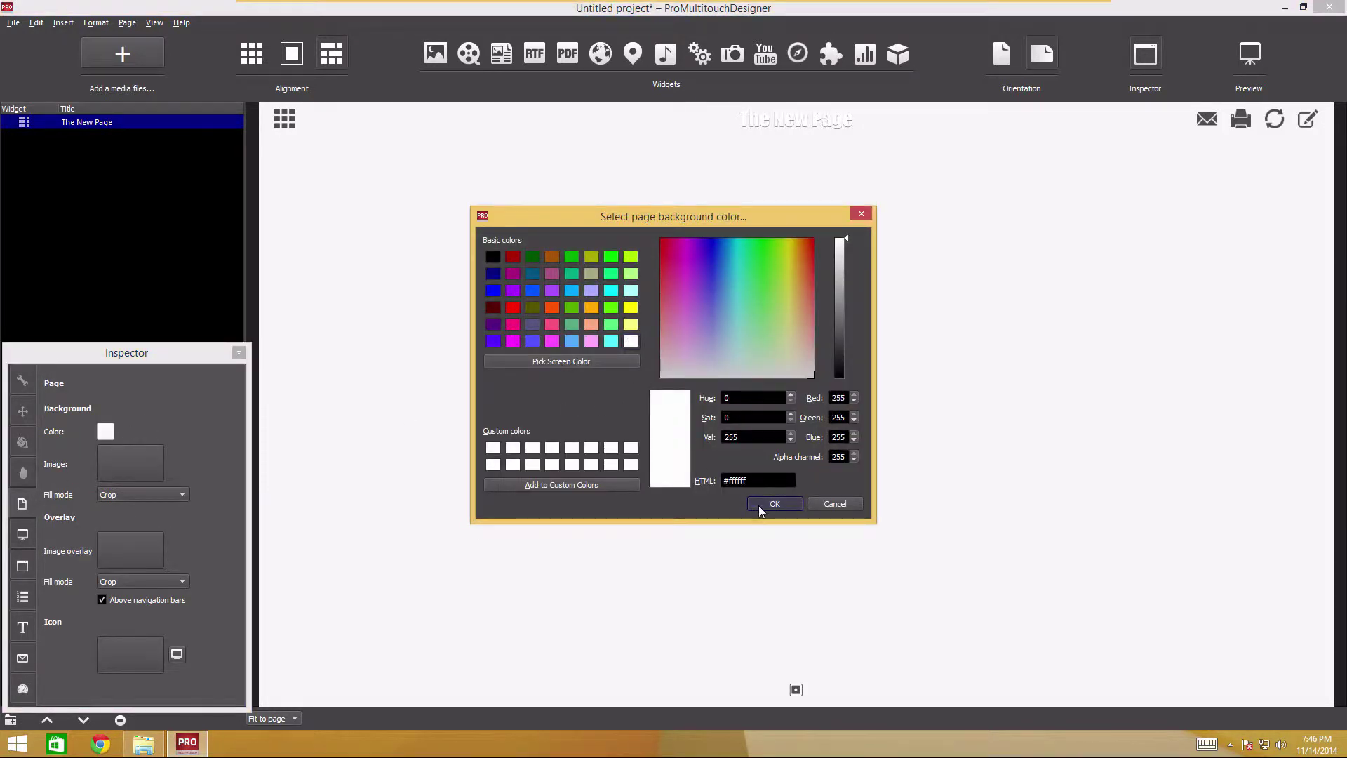
left_click(760, 505)
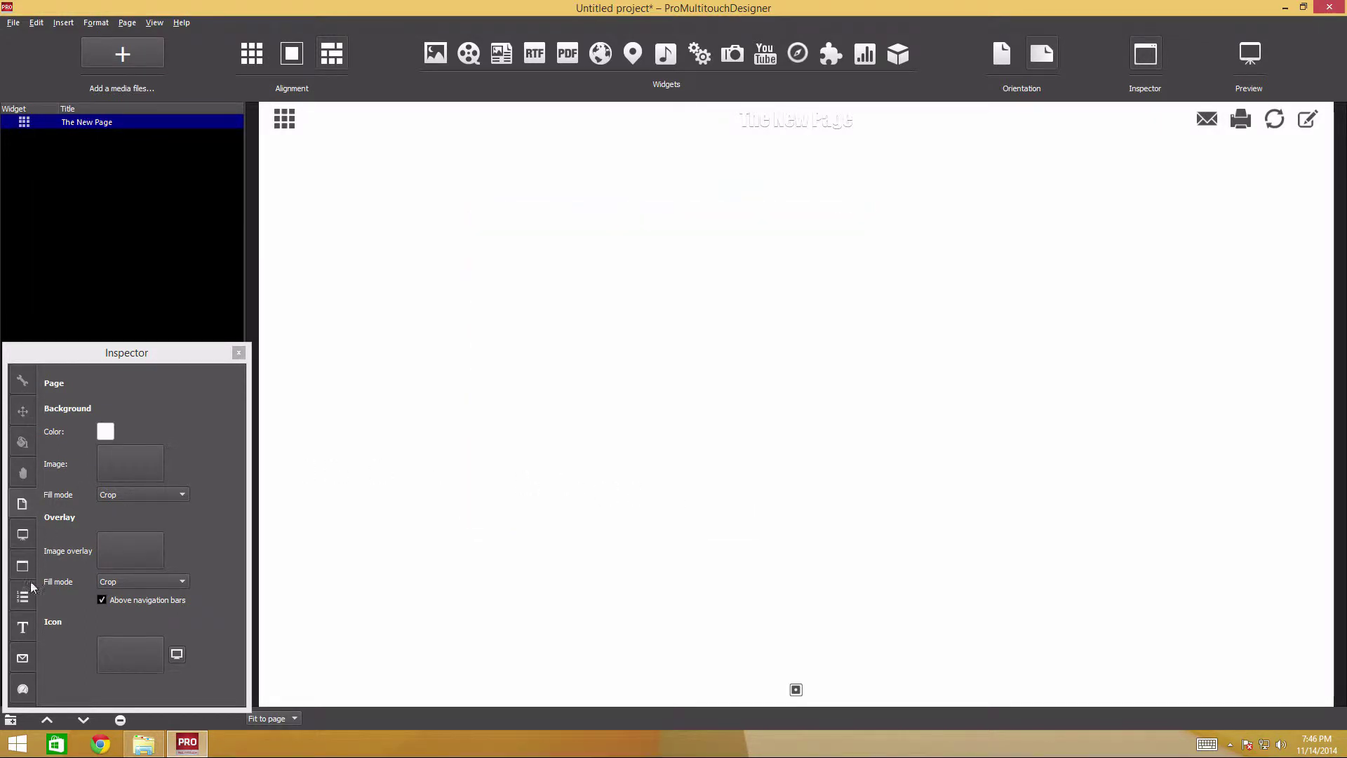
- Format the page title in Open Sans Condensed Light, dark gray, at font size 50
left_click(22, 624)
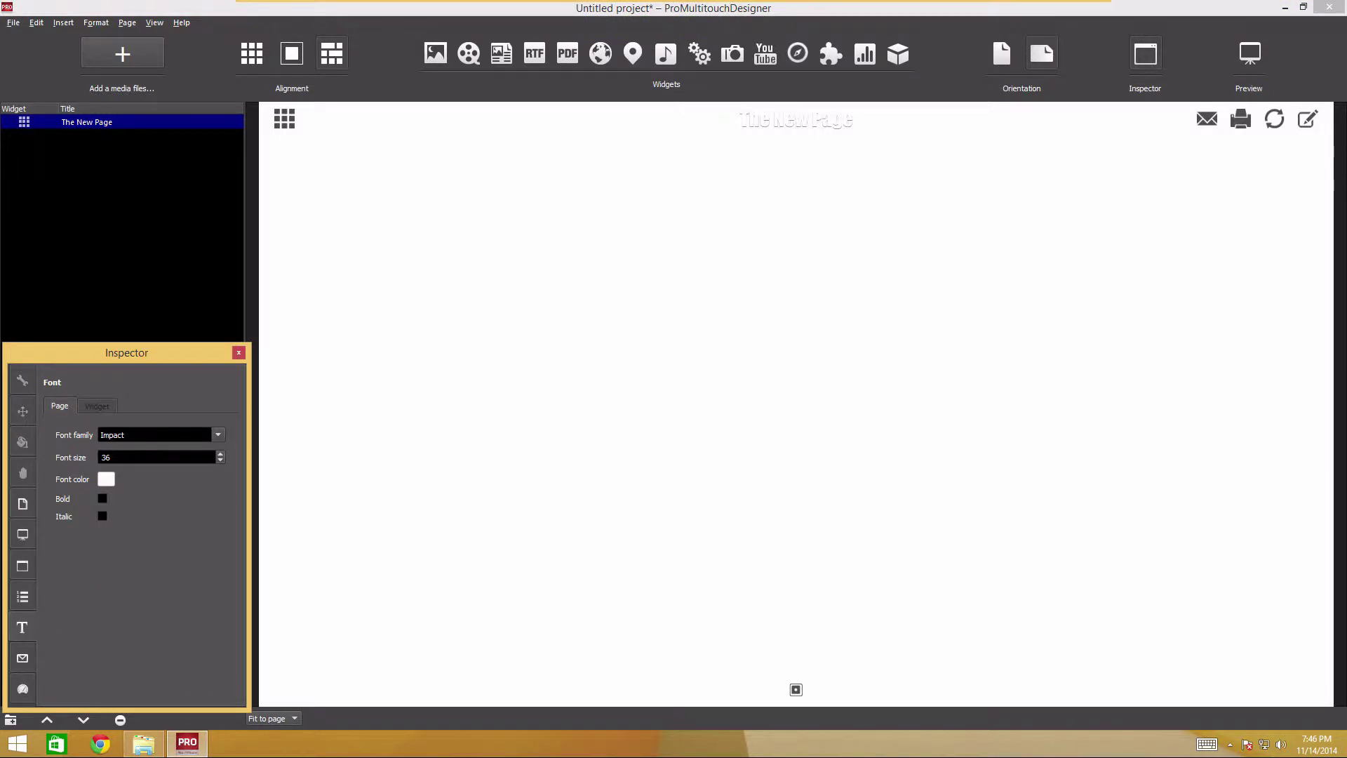
left_click(220, 436)
scroll(197, 496, "down", 4)
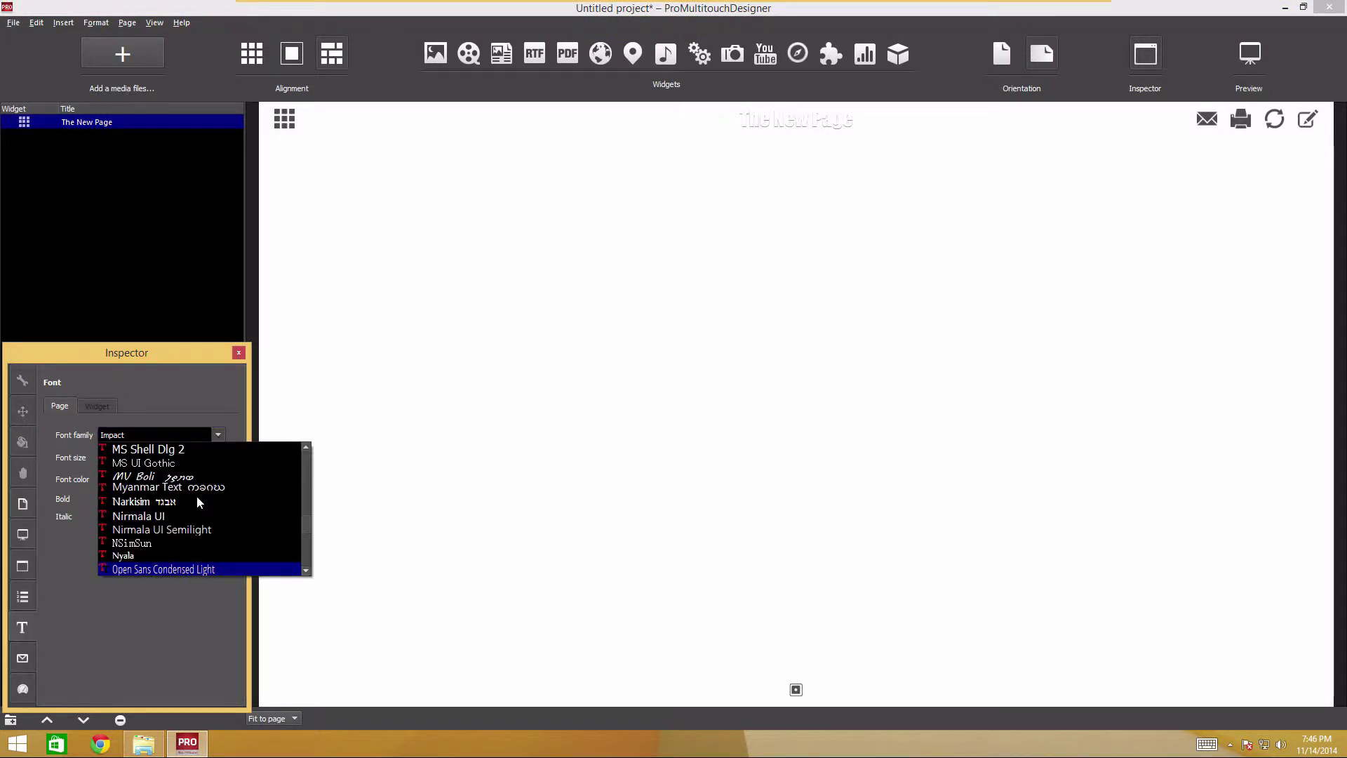
left_click(174, 566)
left_click(106, 478)
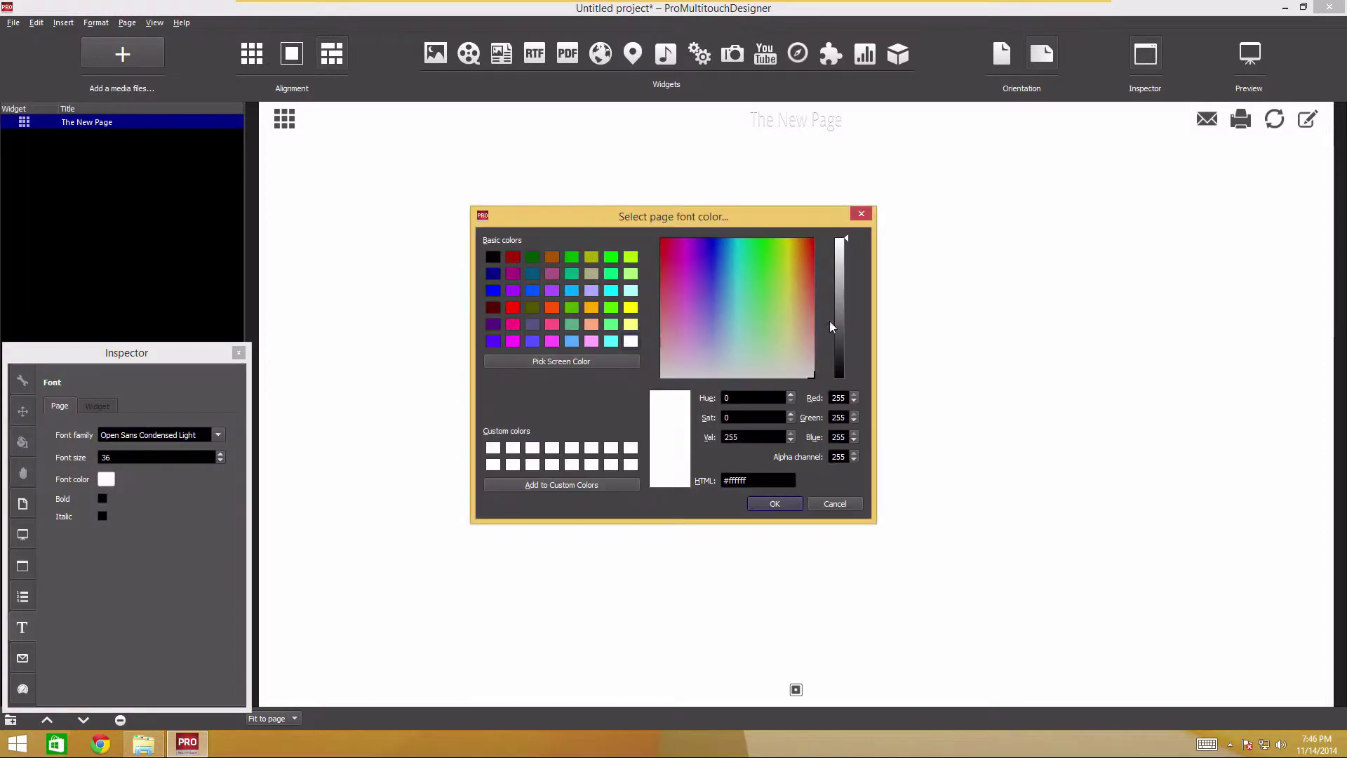
left_click(839, 324)
left_click(774, 503)
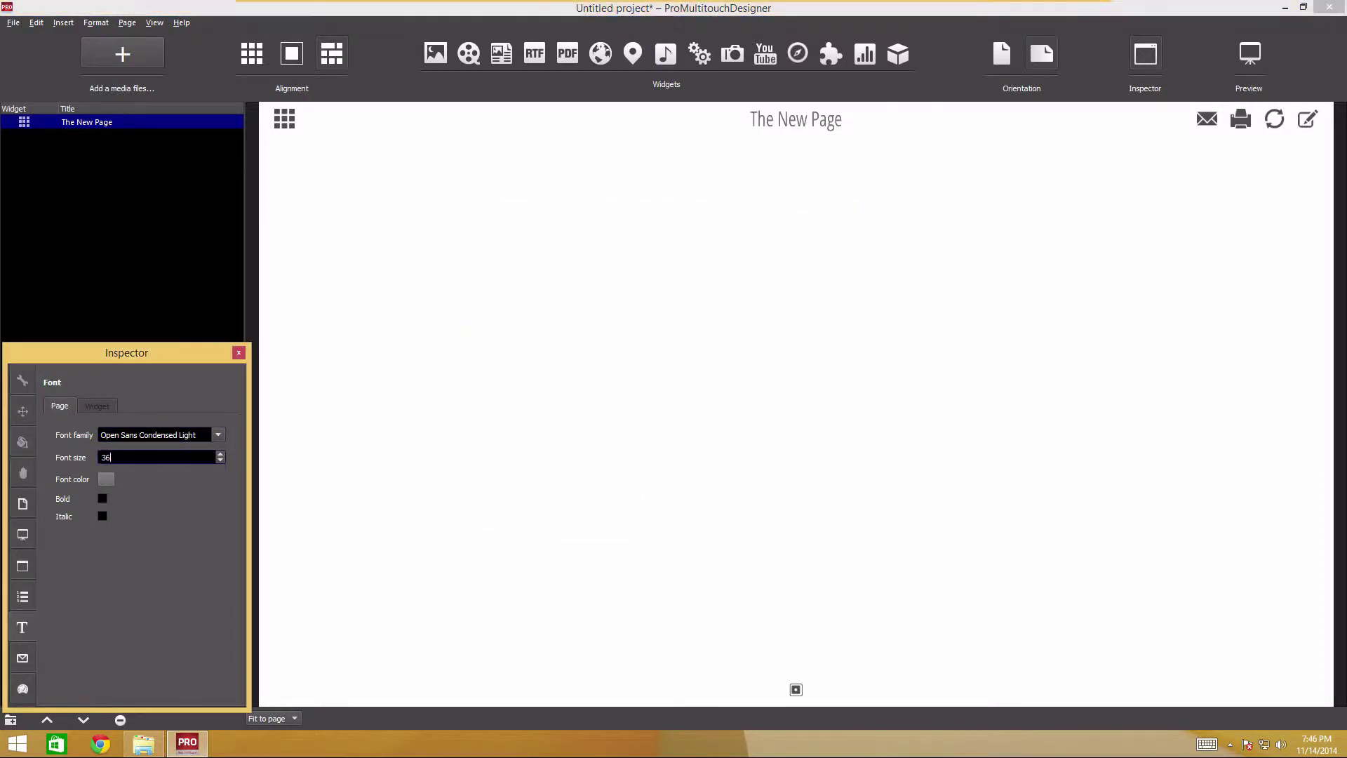
type("50")
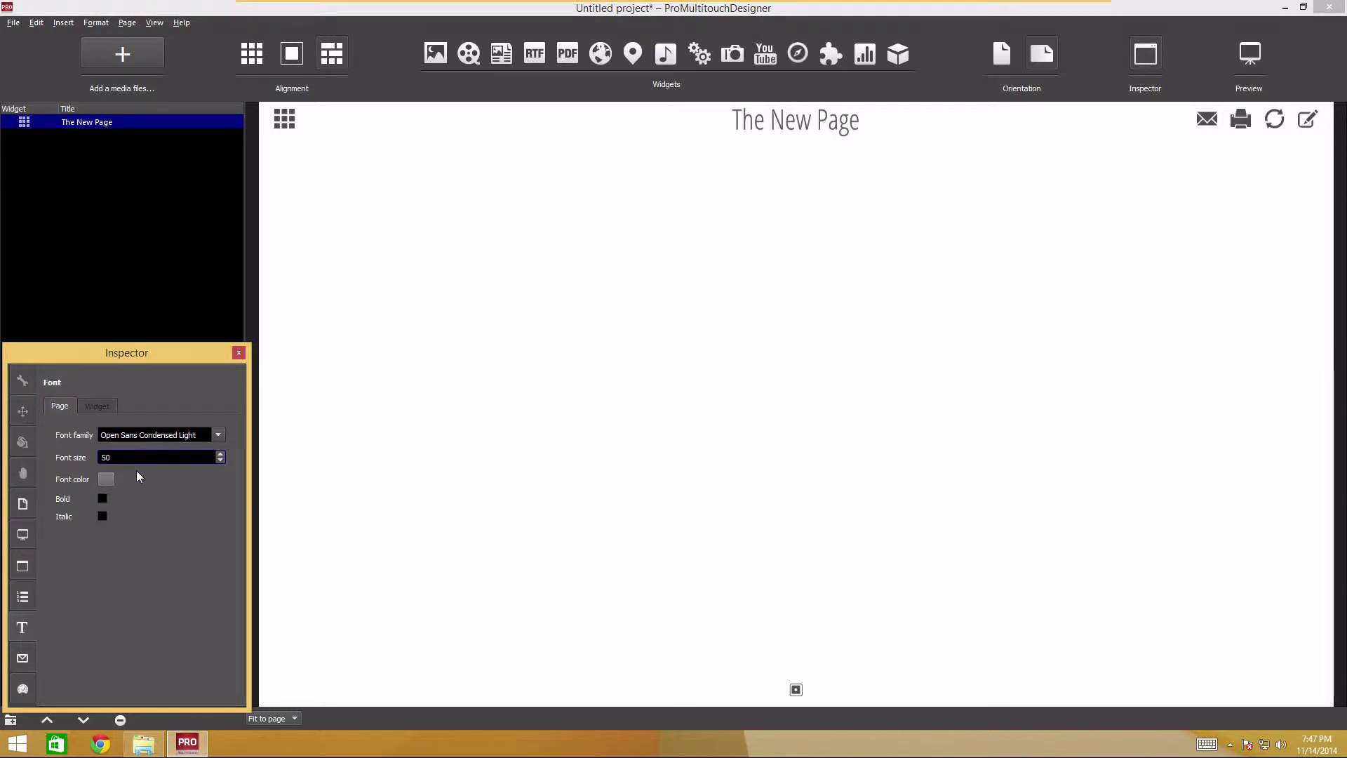
- Rename the new page as Dubai
double_click(87, 122)
type("Dubai")
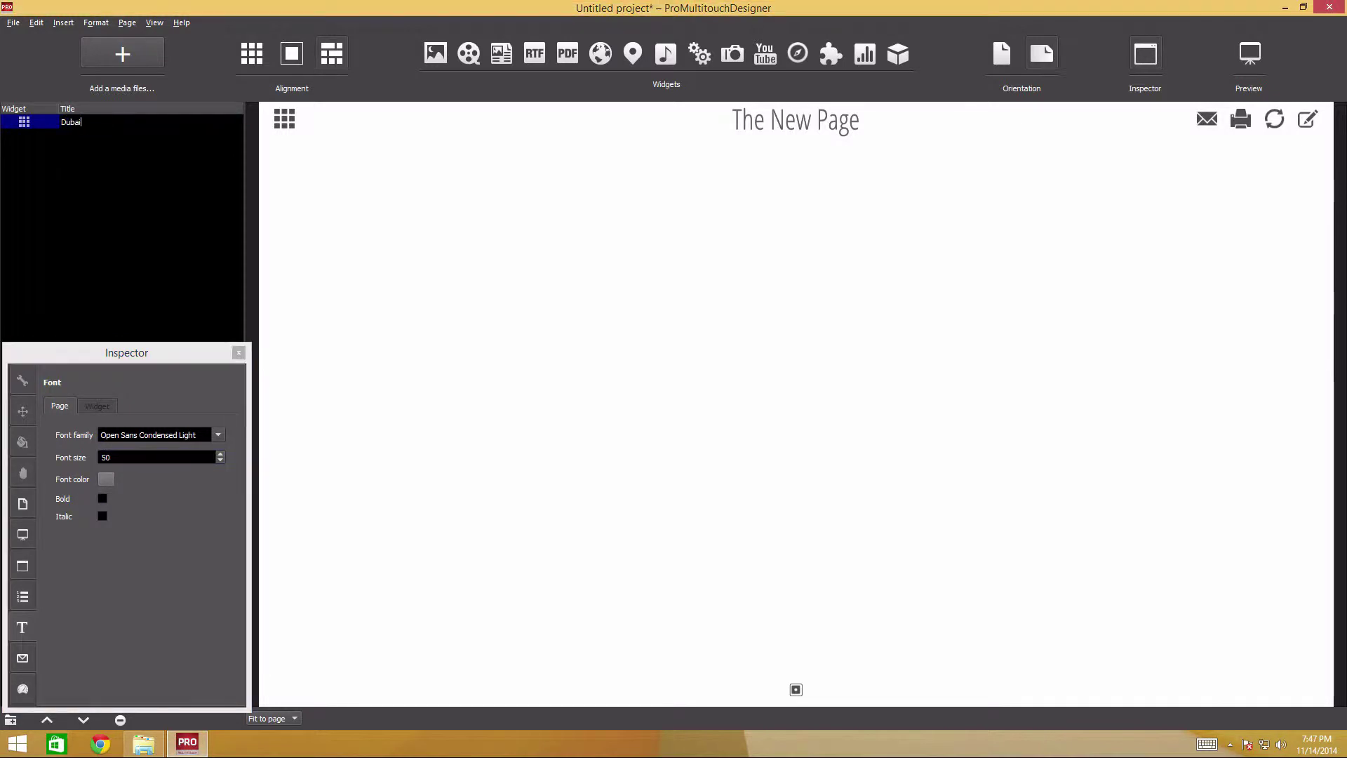
key("Return")
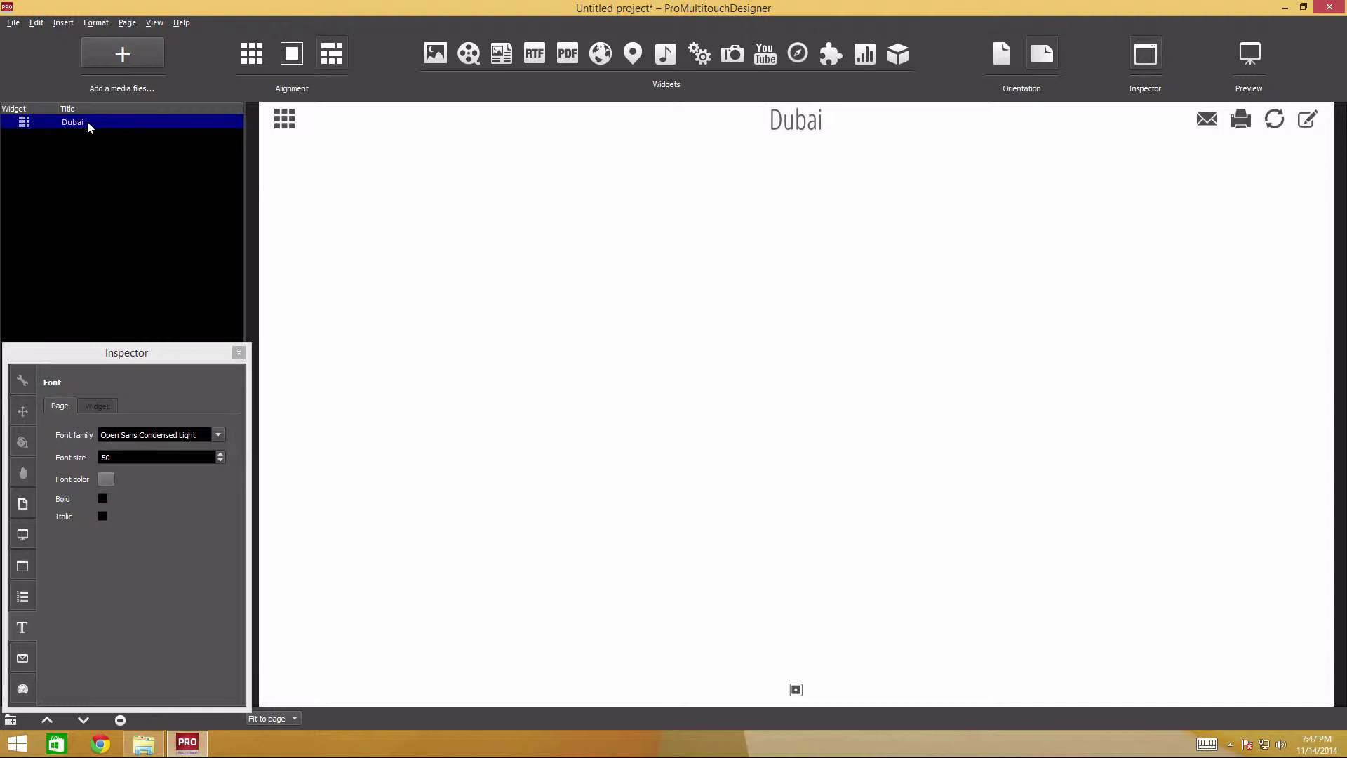
- Add a gallery widget to the Dubai page with all the images from the travel project's dubai/Photos folder
left_click(436, 54)
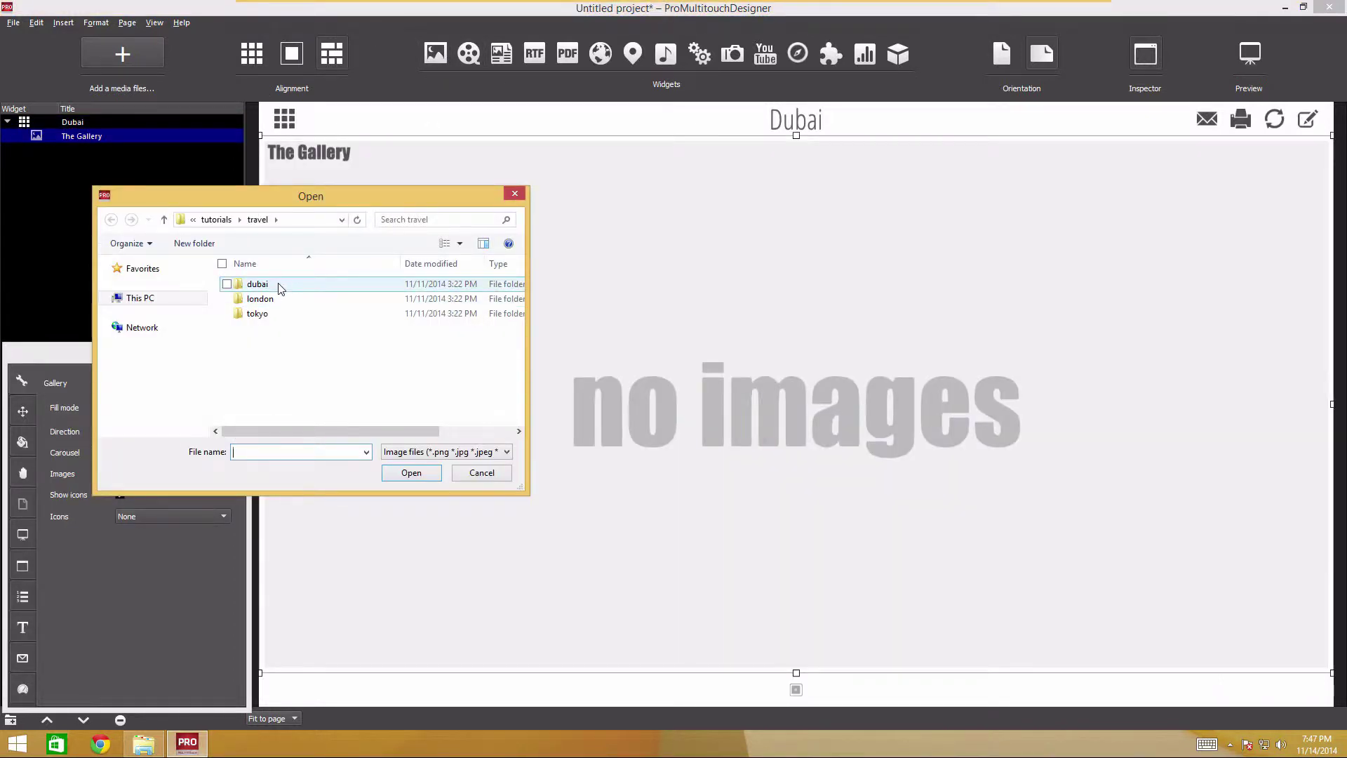
double_click(280, 285)
double_click(275, 288)
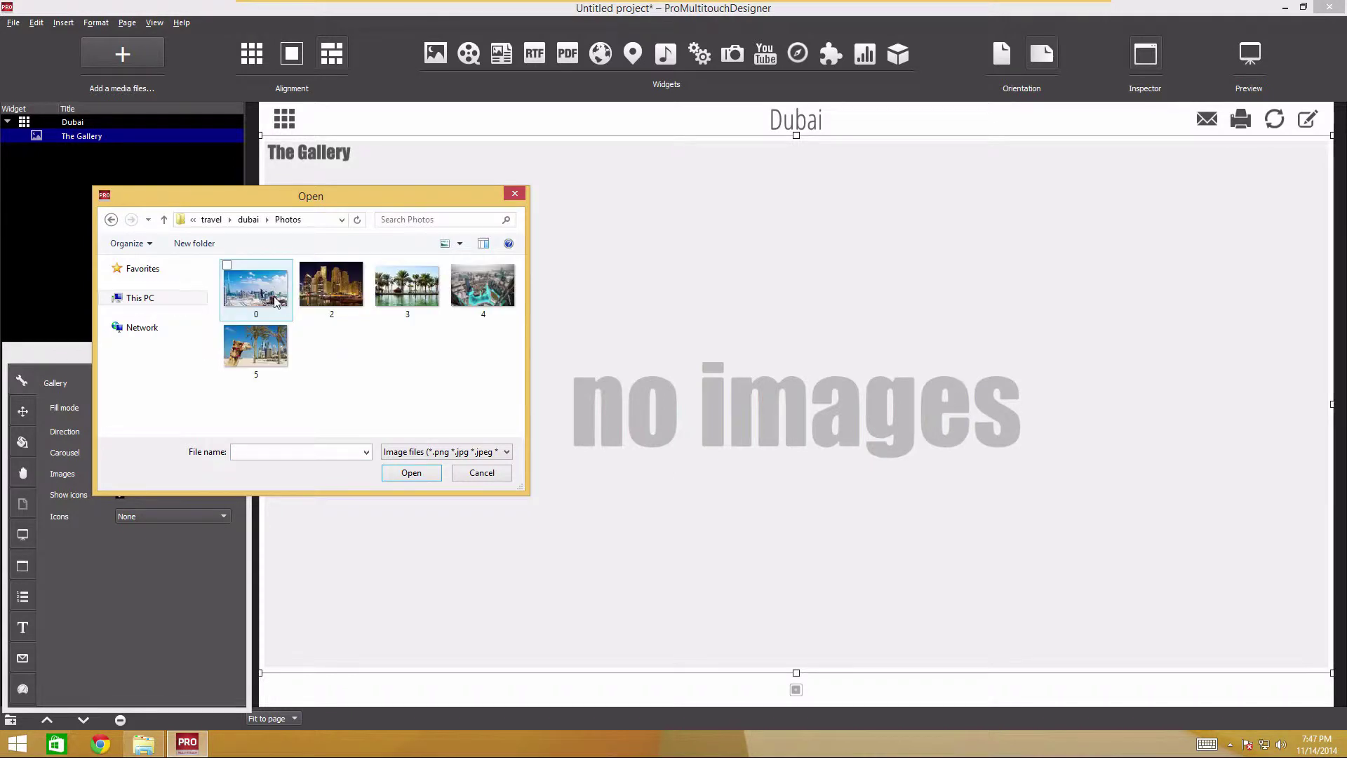
left_click(276, 293)
left_click_drag(510, 414, 210, 247)
left_click(412, 472)
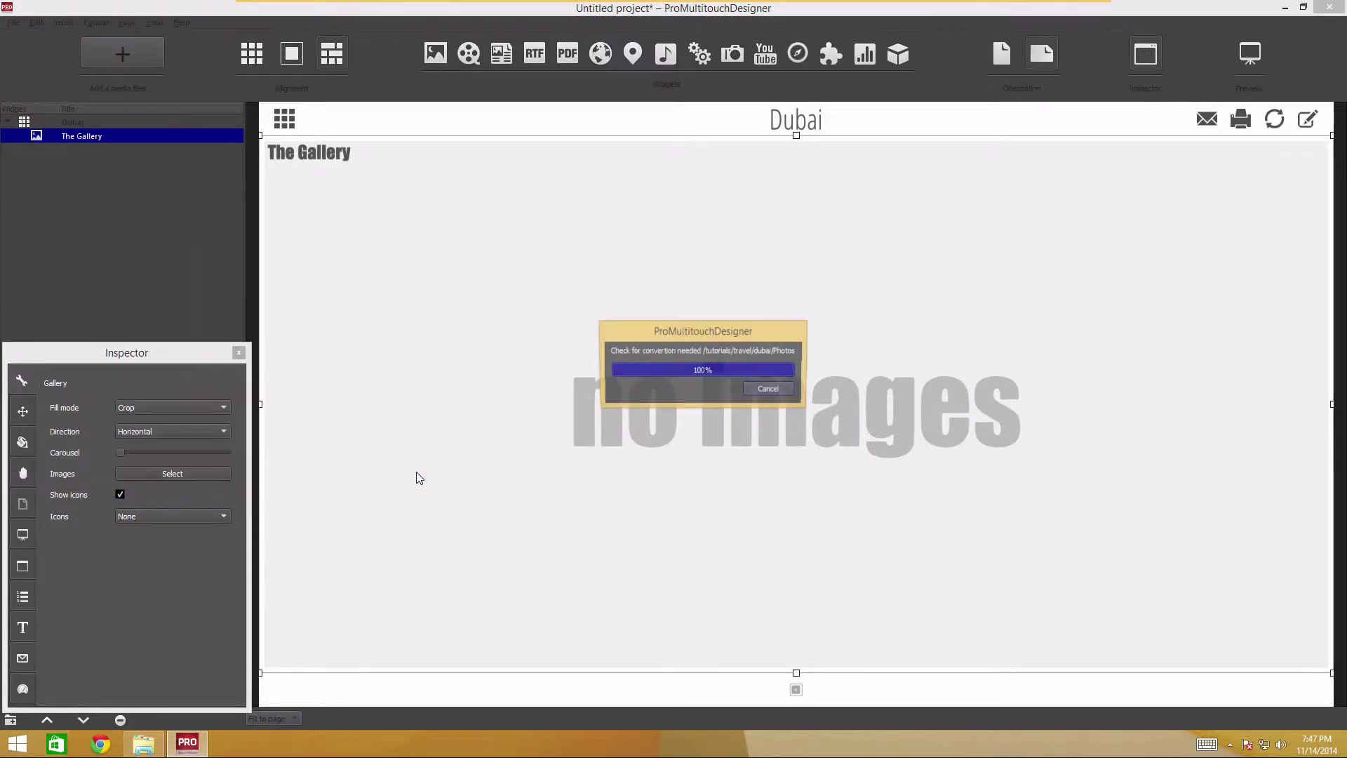
- View the gallery in full screen, swipe through its photos, and return to the page layout
left_click(569, 279)
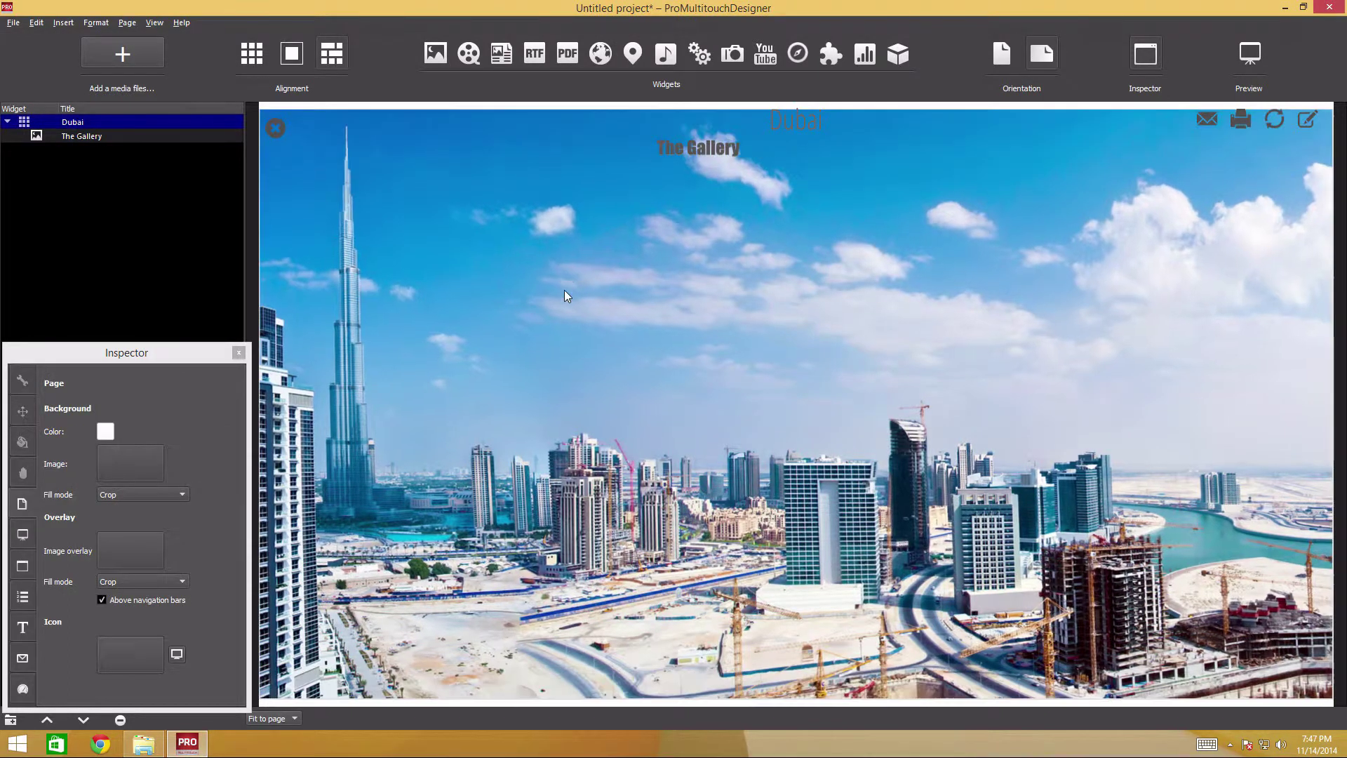
left_click_drag(743, 331, 226, 359)
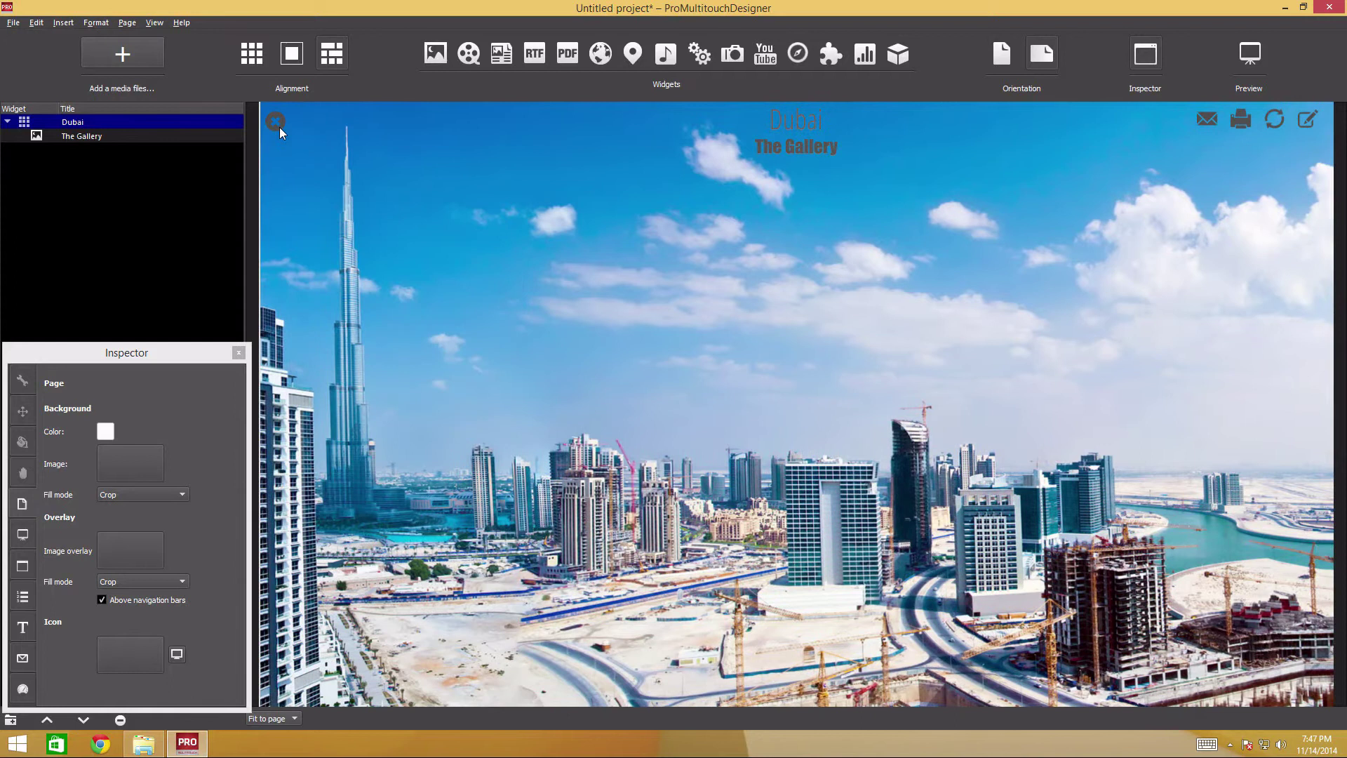
left_click(278, 125)
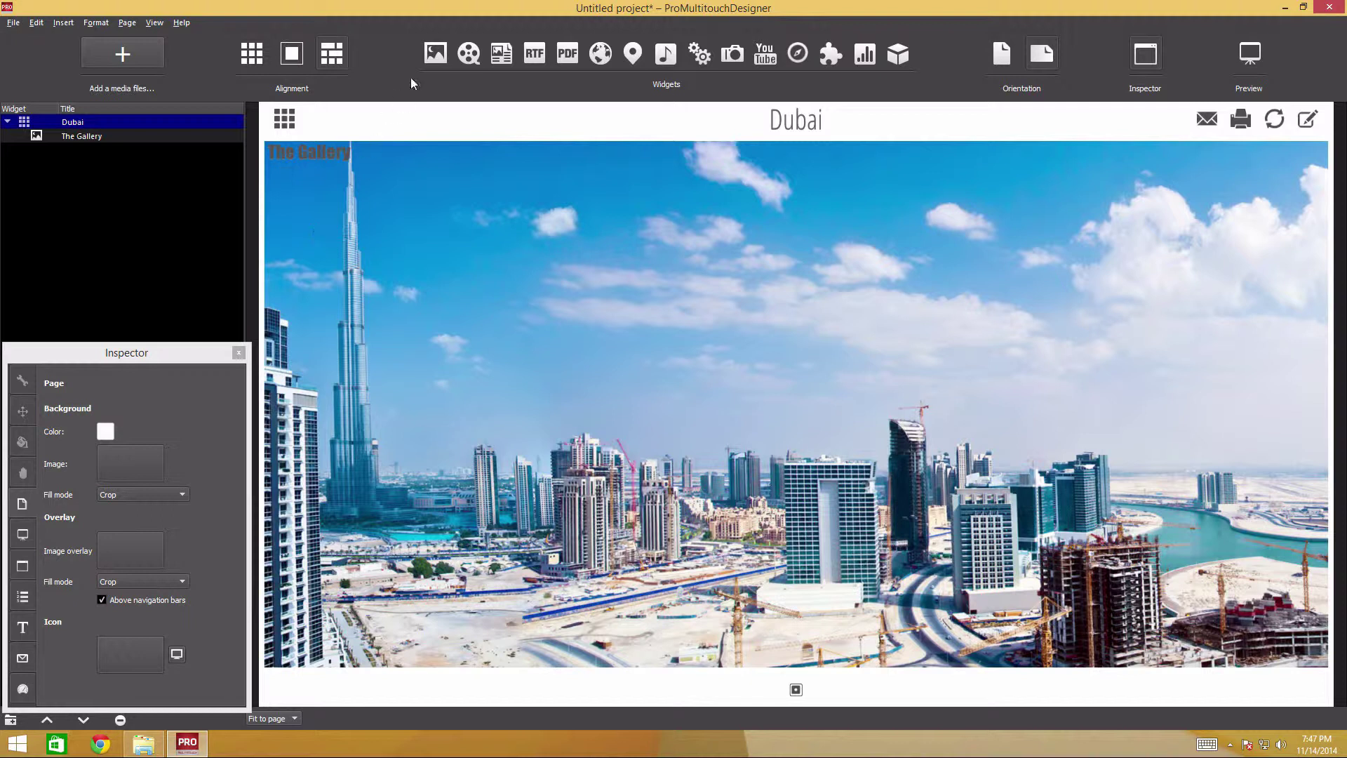
- Add a video widget with the Marina Skyline clip and a diorama widget with the Dubai Panorama image, both from the dubai folder
left_click(470, 55)
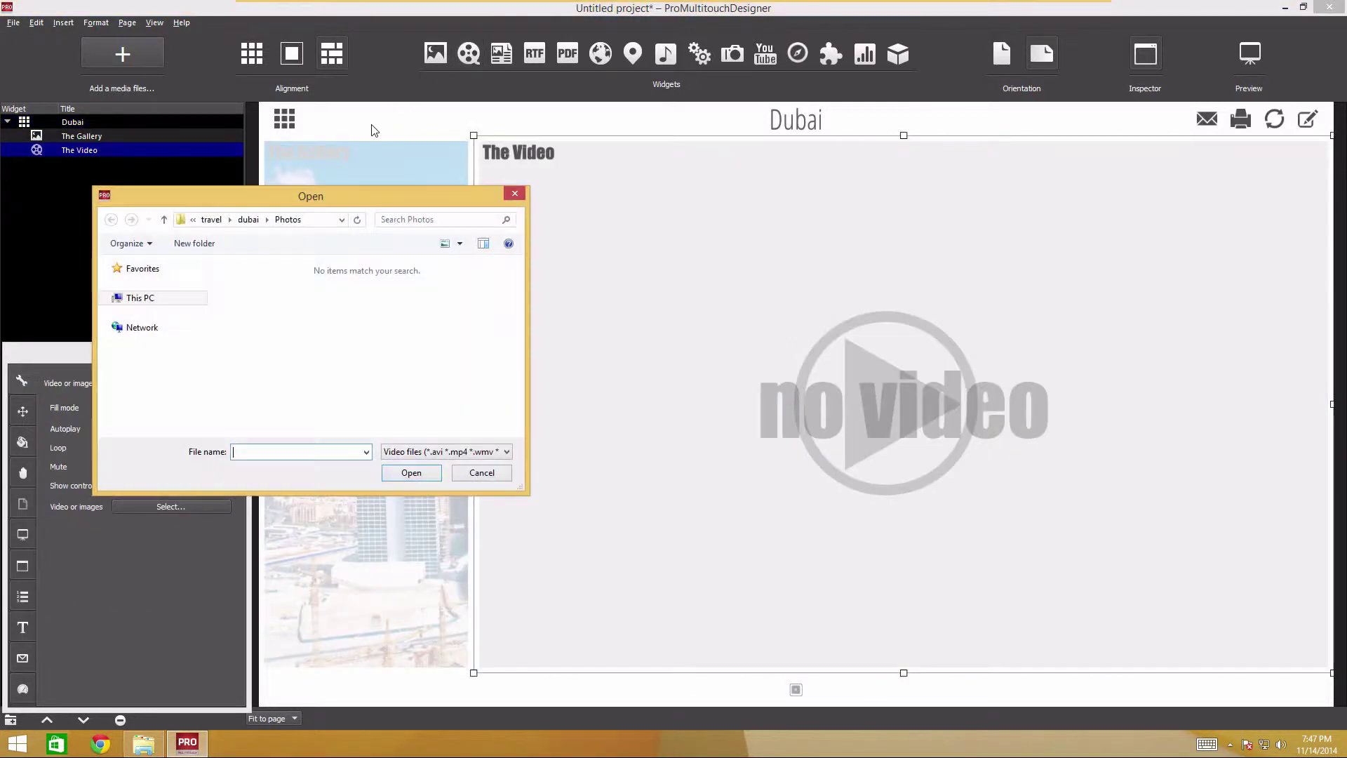
left_click(245, 221)
double_click(317, 297)
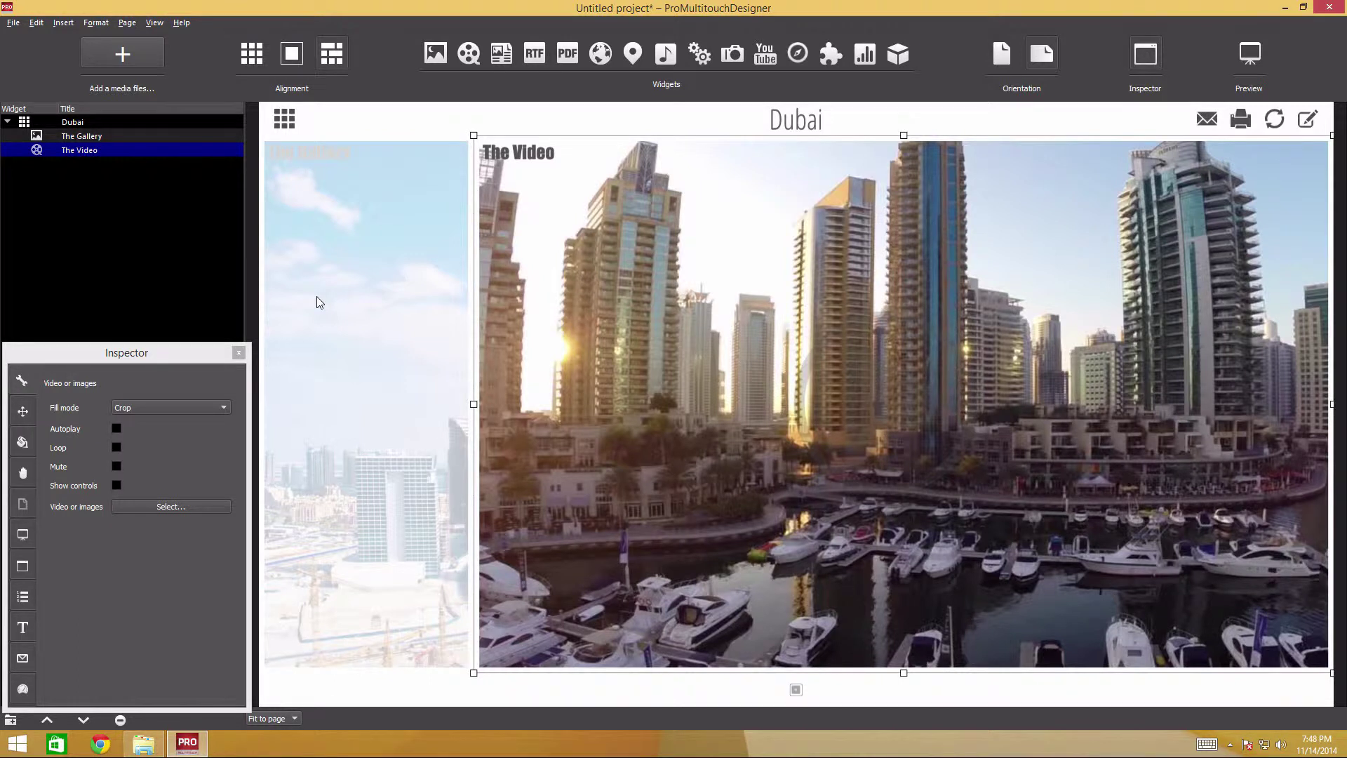
left_click(633, 56)
double_click(314, 322)
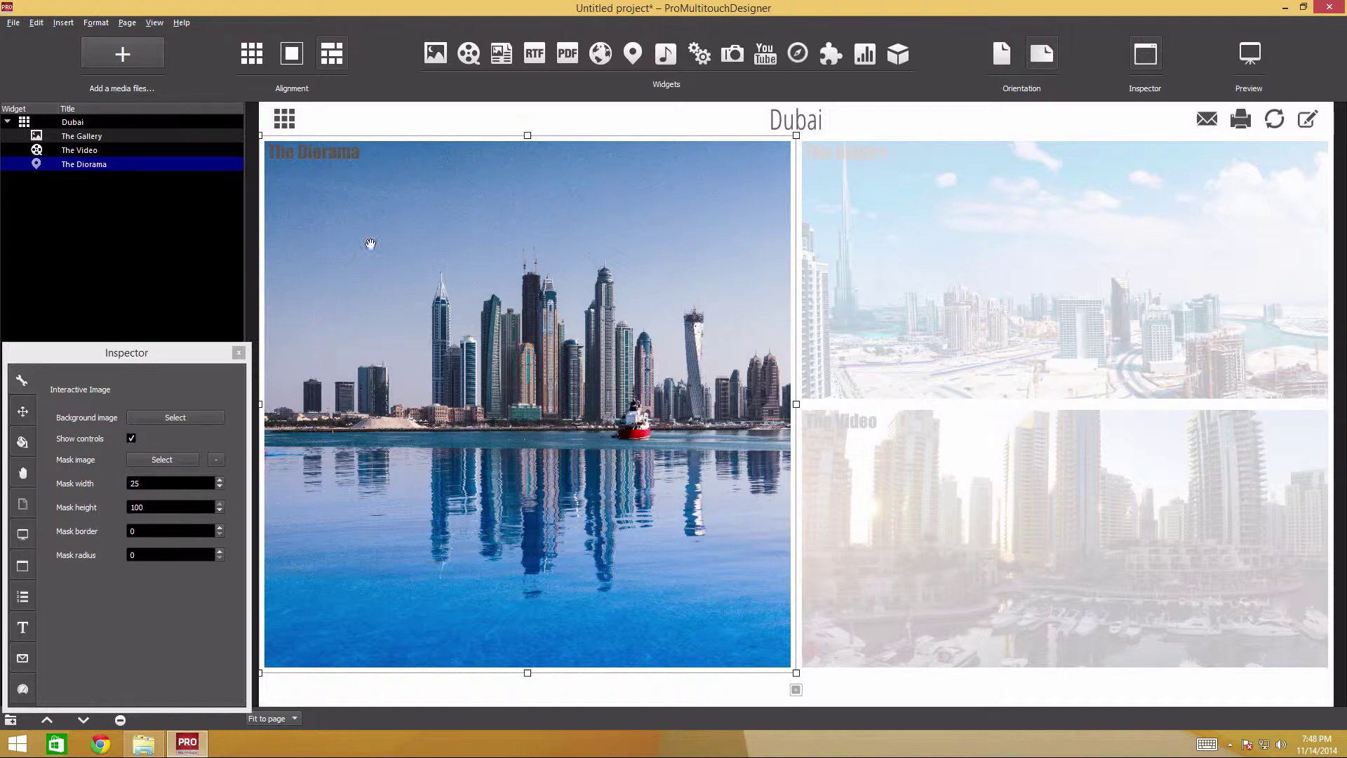
- Add an article widget to the page, and copy the entire text of the city file from the dubai folder in File Explorer
left_click(501, 56)
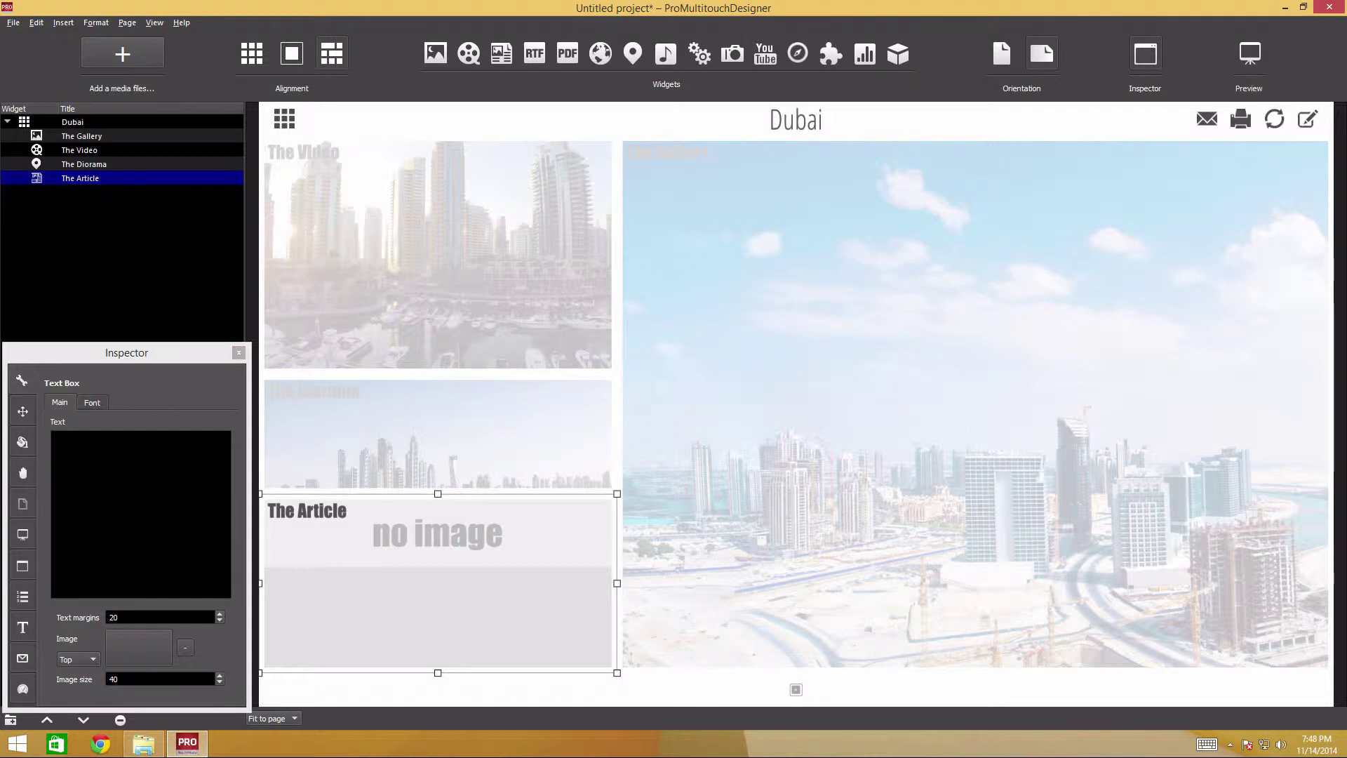
left_click(160, 449)
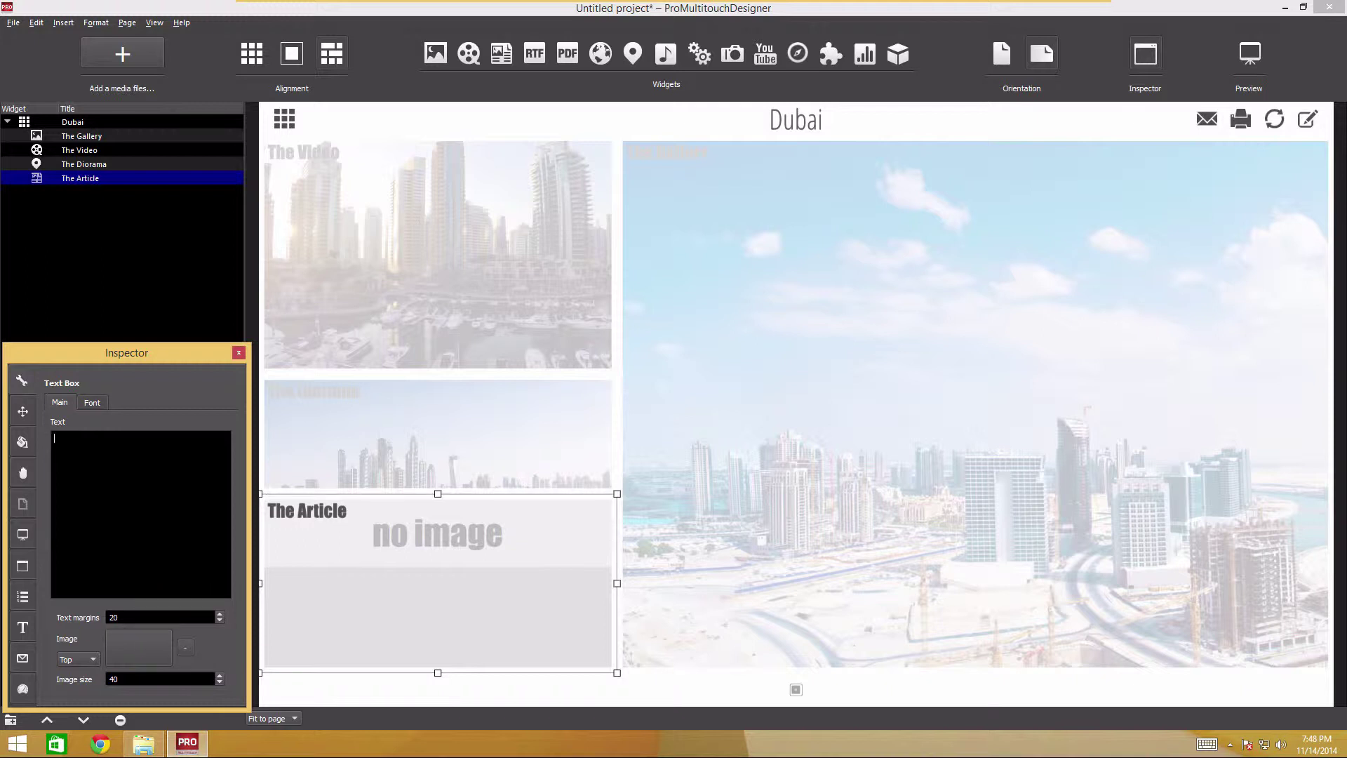
left_click(143, 742)
double_click(339, 372)
double_click(426, 396)
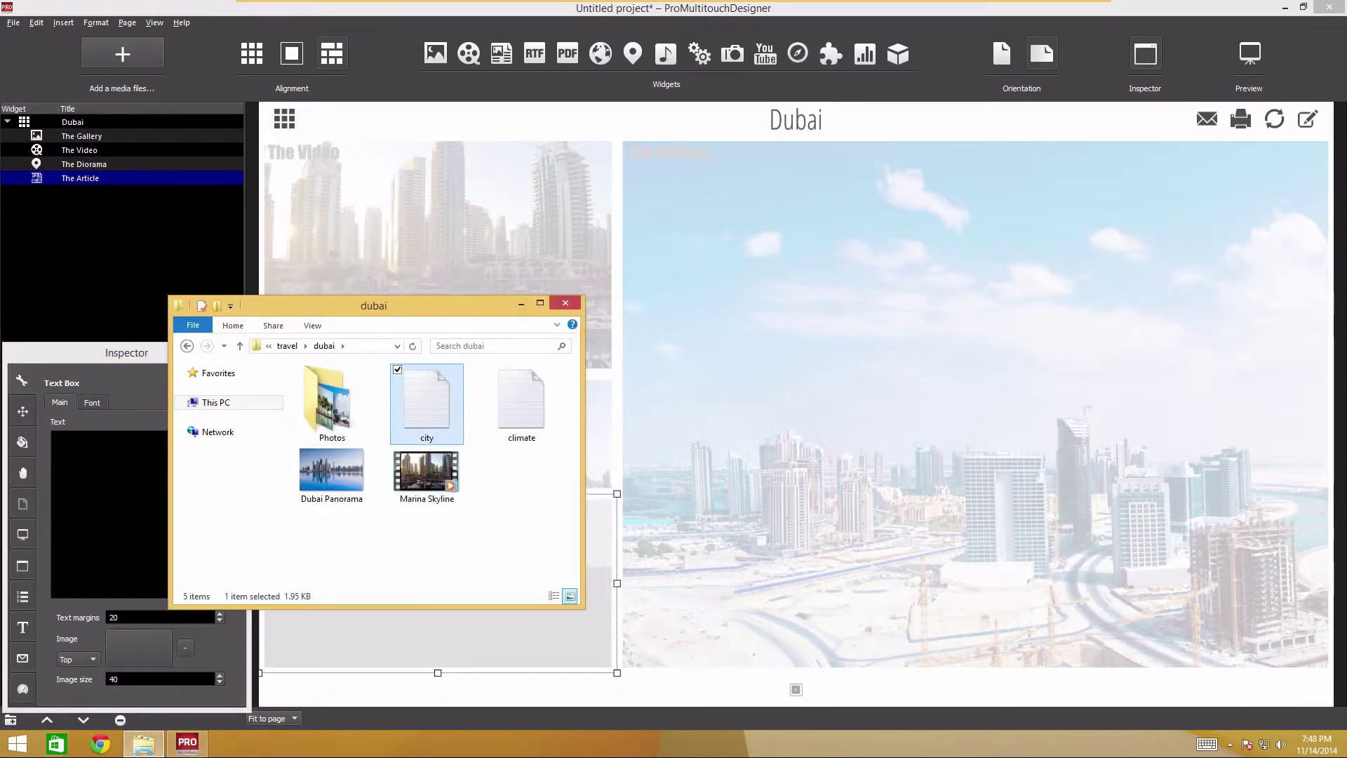
key("ctrl+a")
key("ctrl+c")
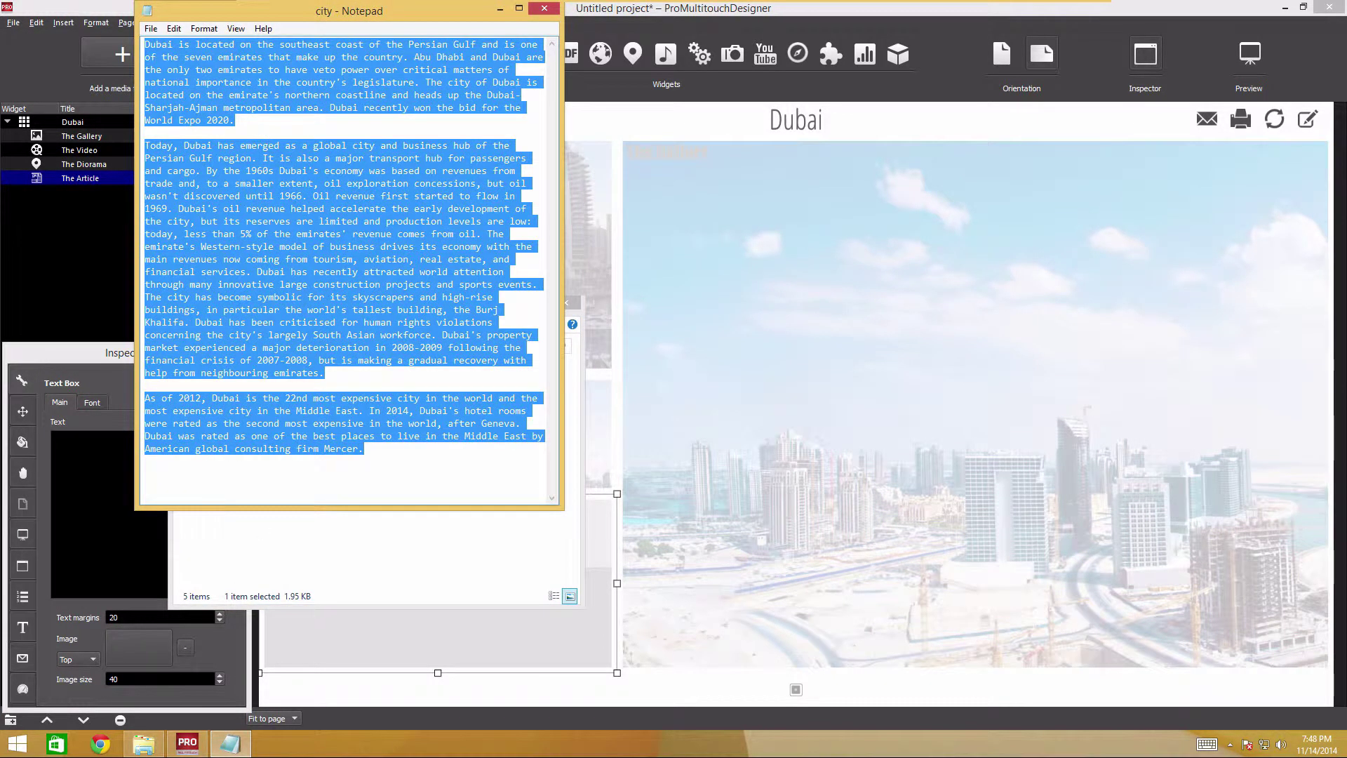
- Paste the copied city text into the article widget and give it the aerial fountain-lake photo from the dubai/Photos folder
key("alt+Tab")
key("ctrl+v")
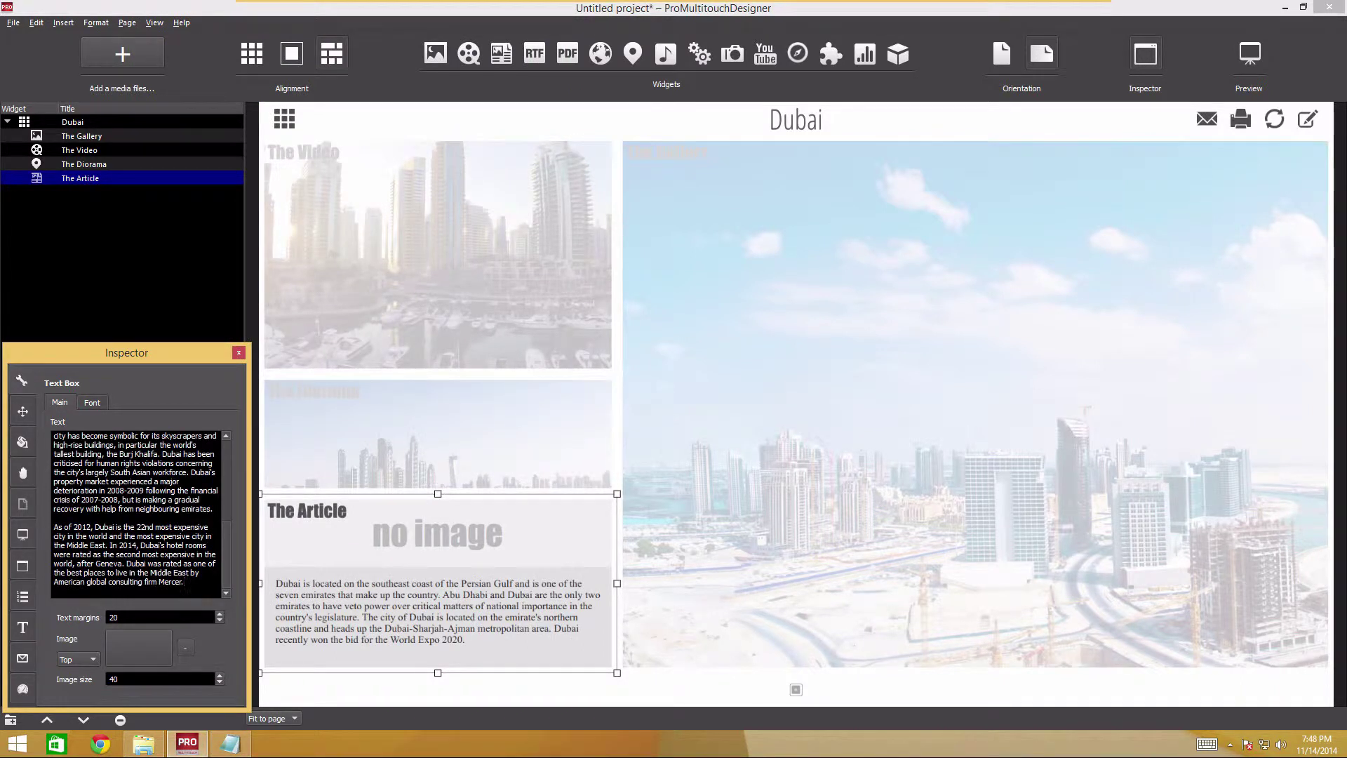
left_click(129, 647)
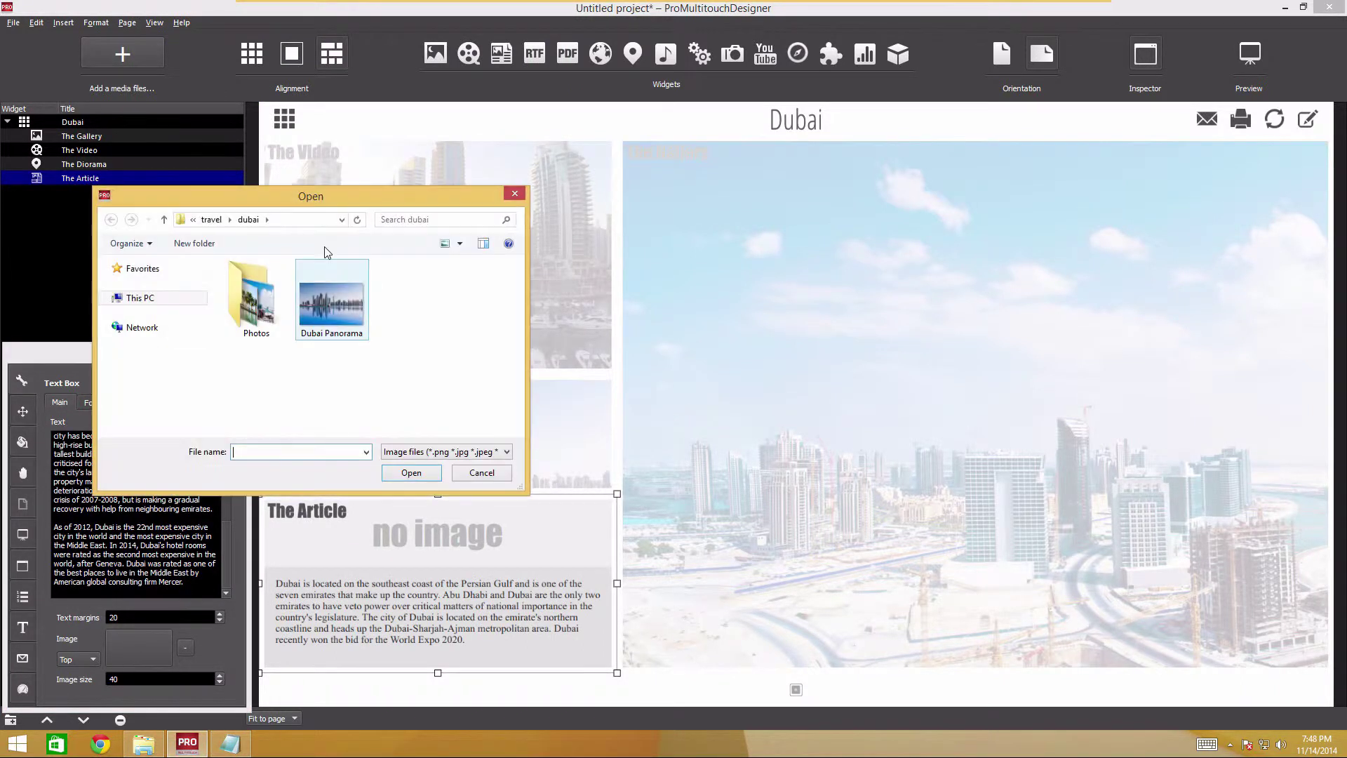
double_click(247, 291)
double_click(474, 283)
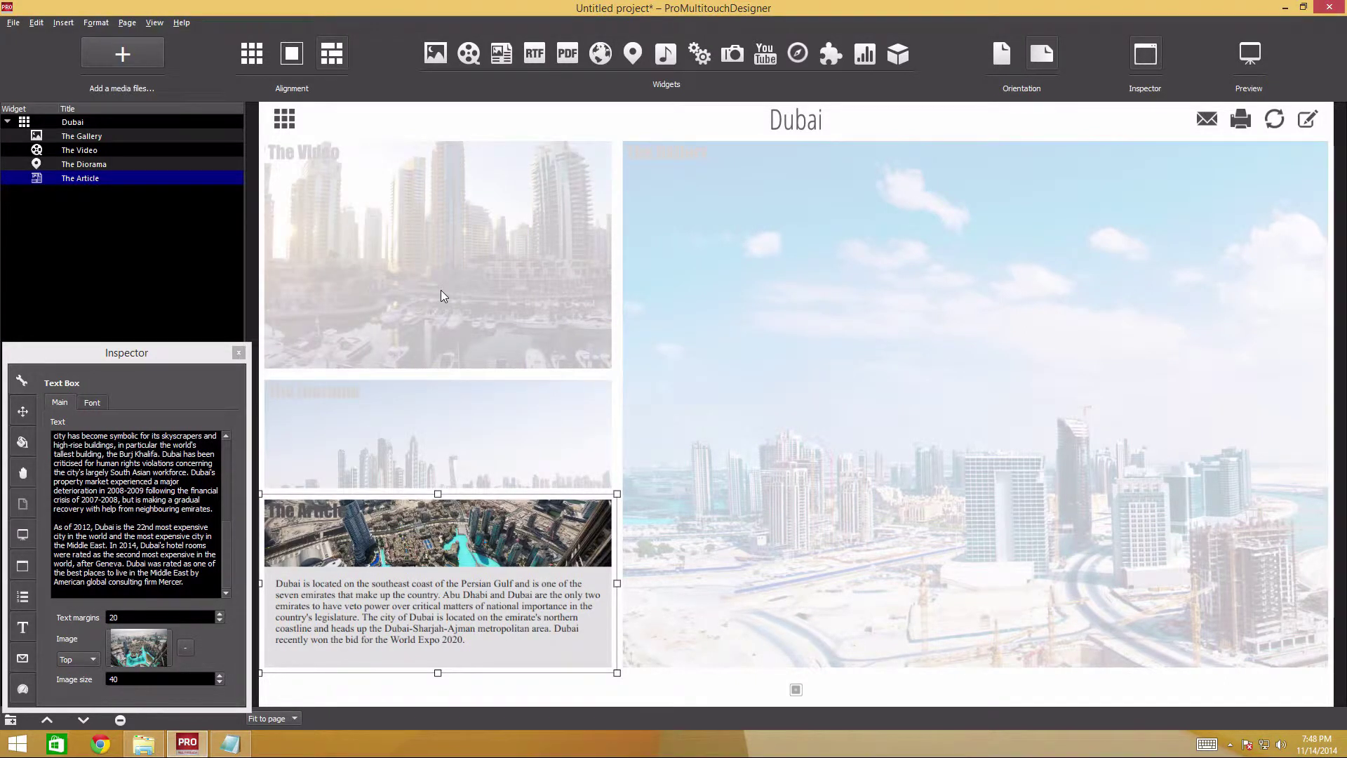
- Place the article's image at the Bottom, trying image size 50 before setting it to 60
left_click(69, 659)
left_click(73, 674)
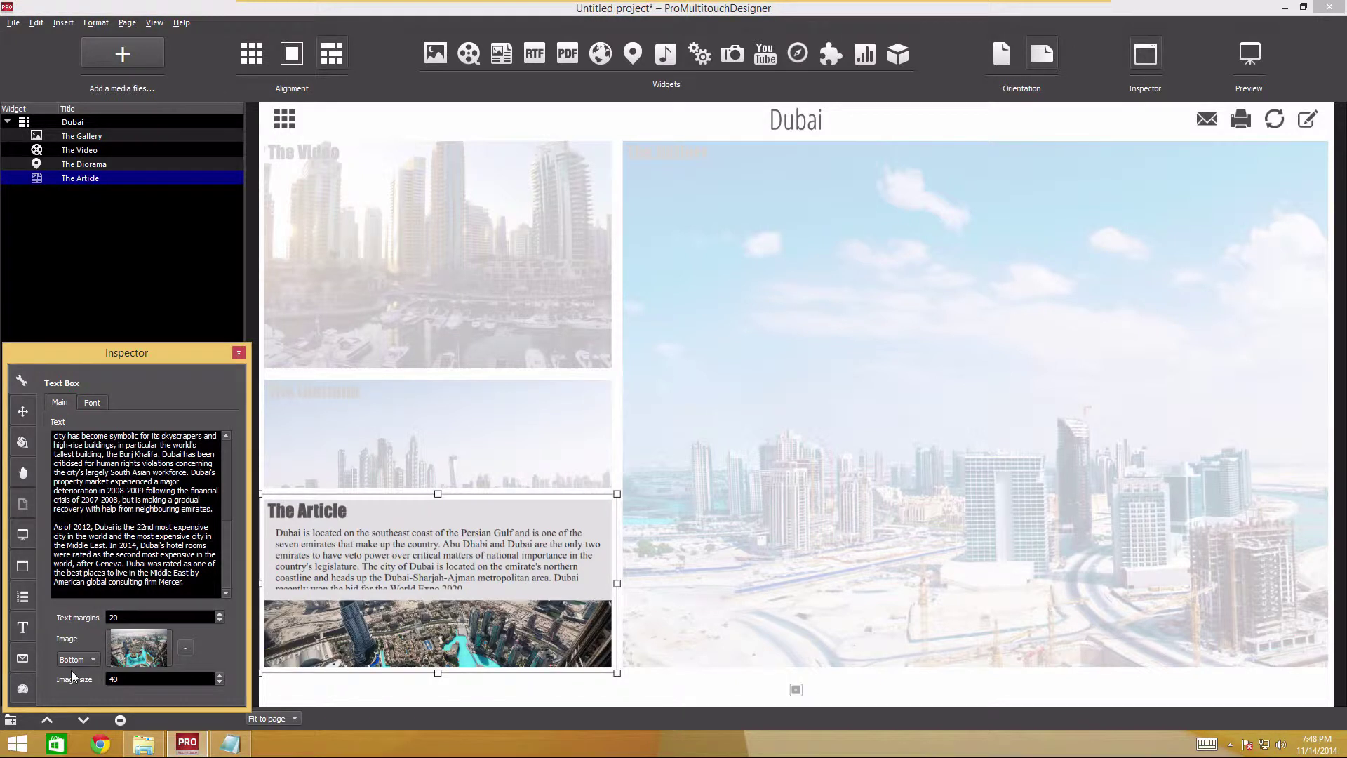
double_click(114, 679)
type("50")
key("Return")
type("60")
key("Return")
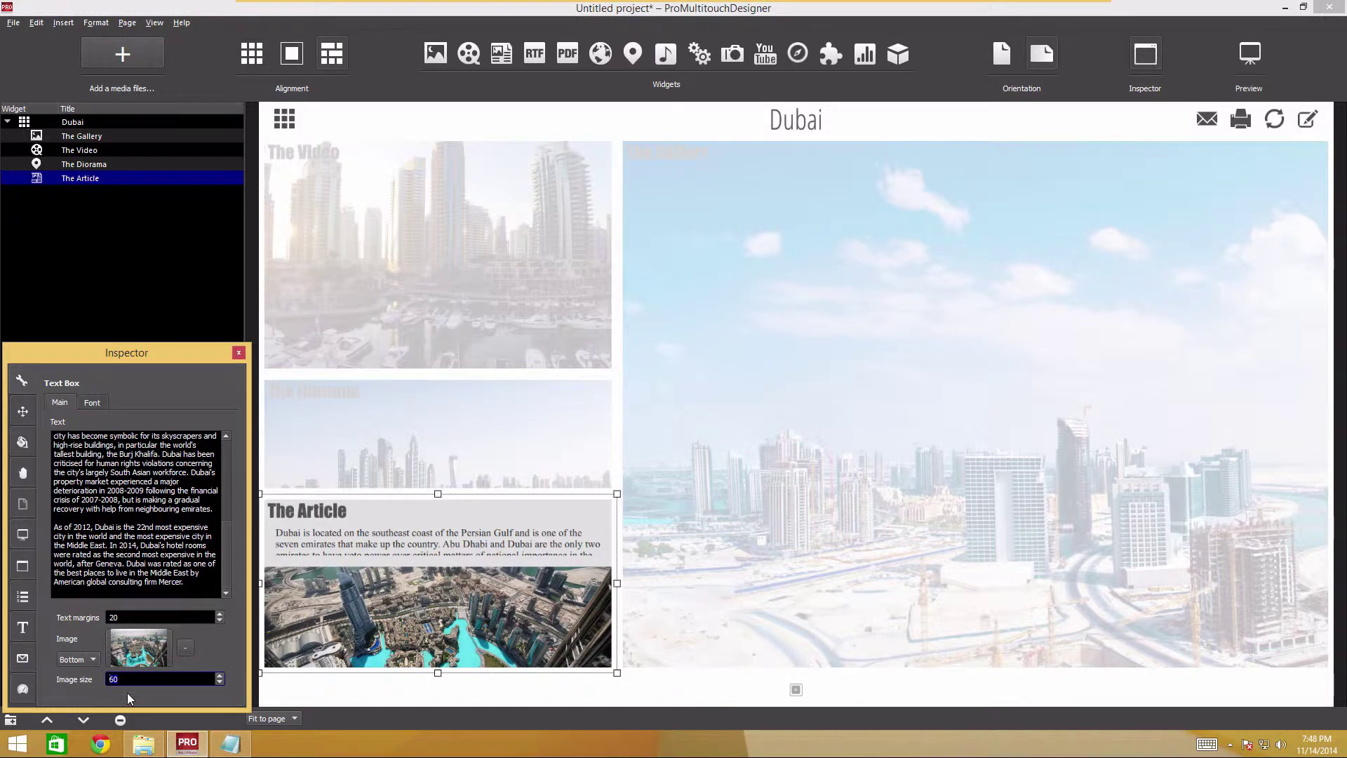
- Add a second article widget and fill it with the entire text of the climate file from the dubai folder
left_click(508, 58)
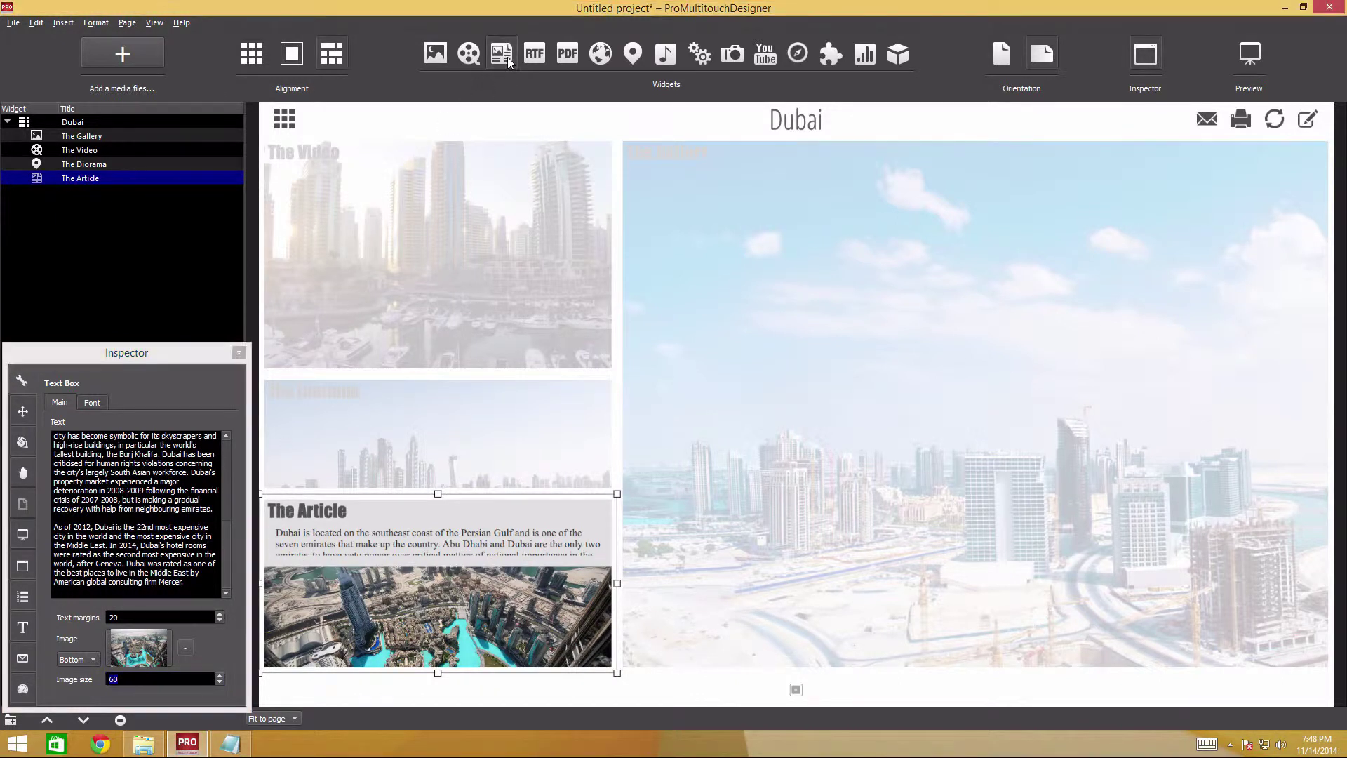
left_click(143, 743)
double_click(514, 392)
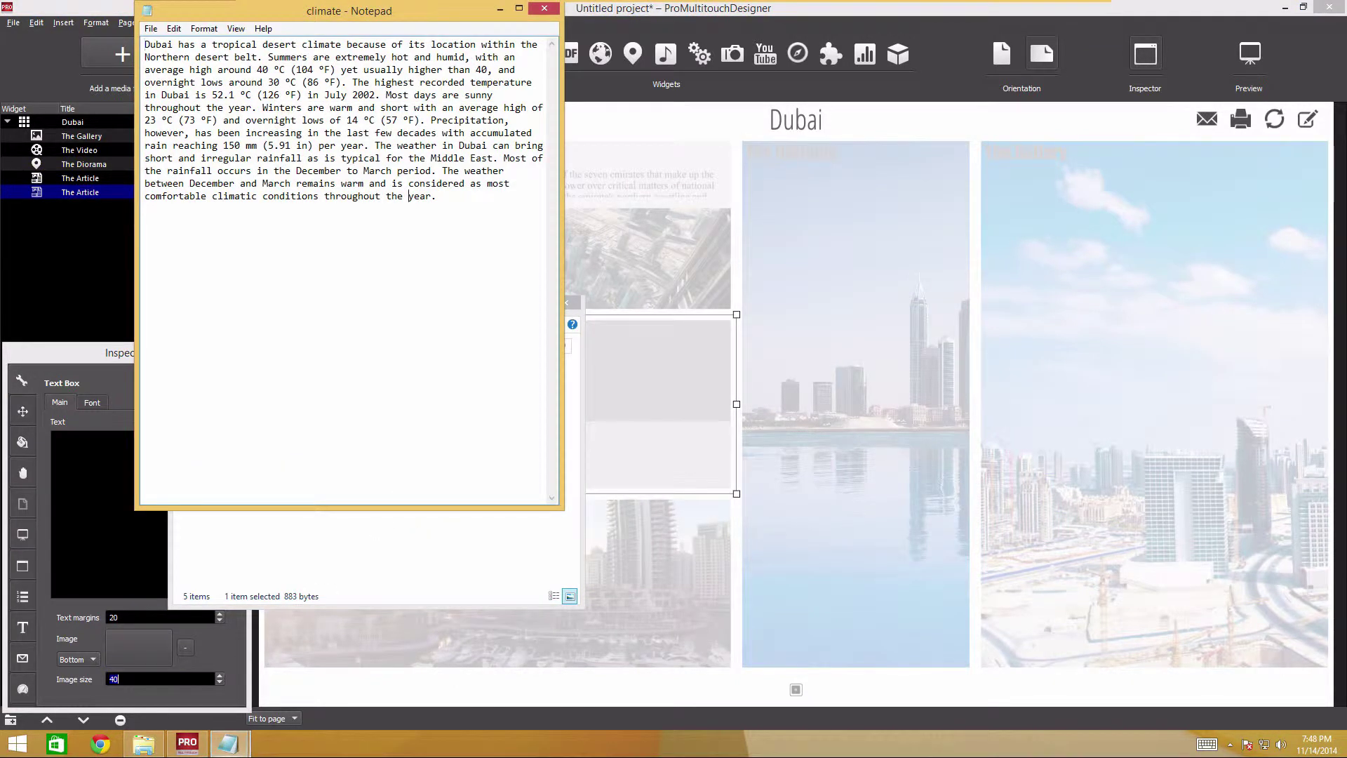
key("ctrl+a")
left_click(55, 439)
key("ctrl+v")
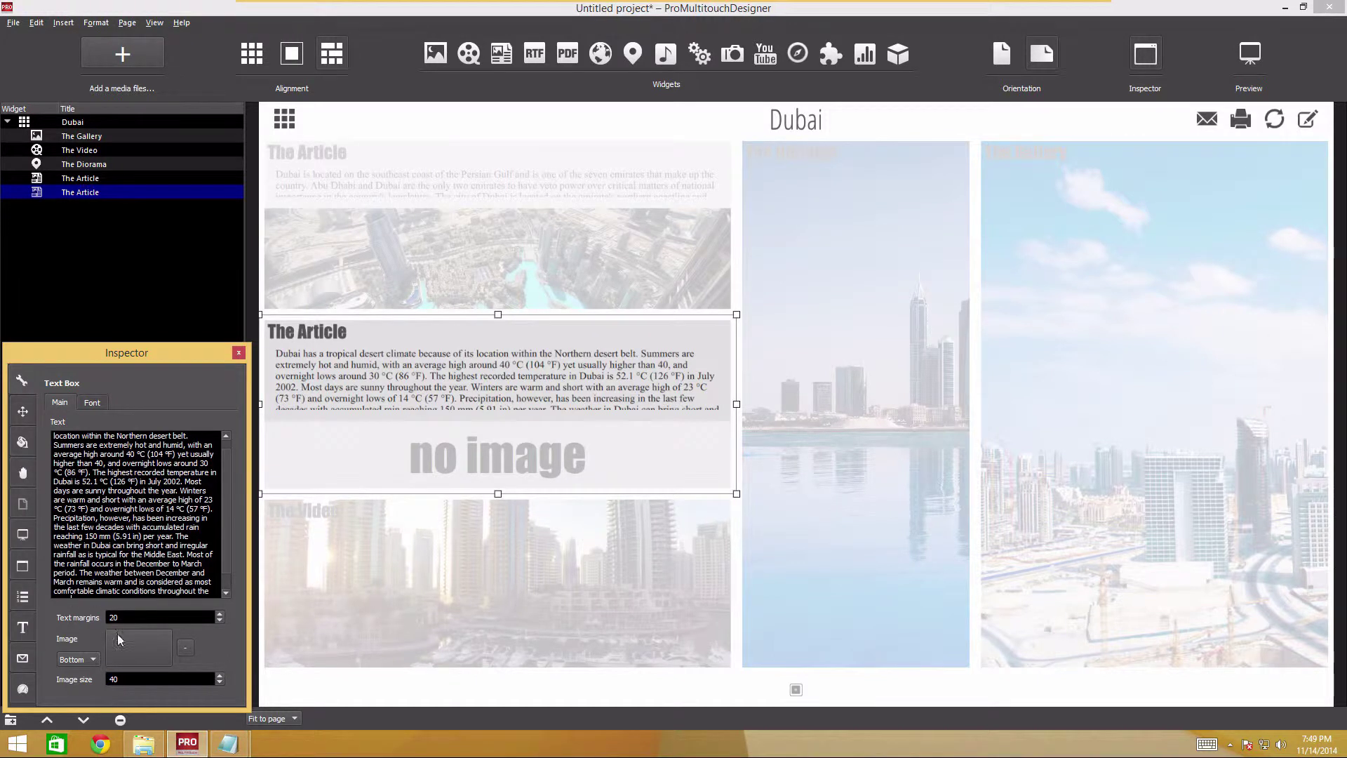
- Give the climate article the palm beach photo from the Photos folder, positioned at the Top with image size 60
left_click(140, 635)
key("ctrl+a")
key("Return")
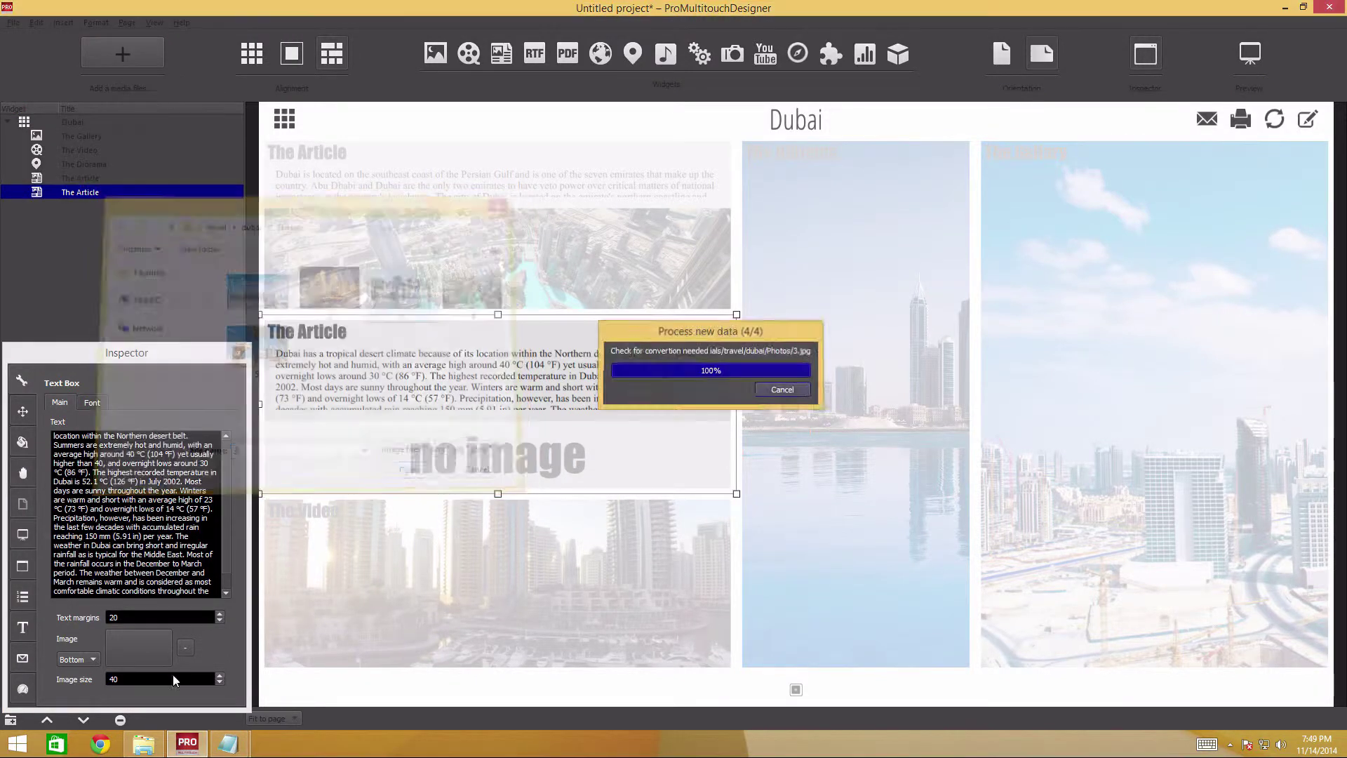
left_click(77, 659)
left_click(78, 672)
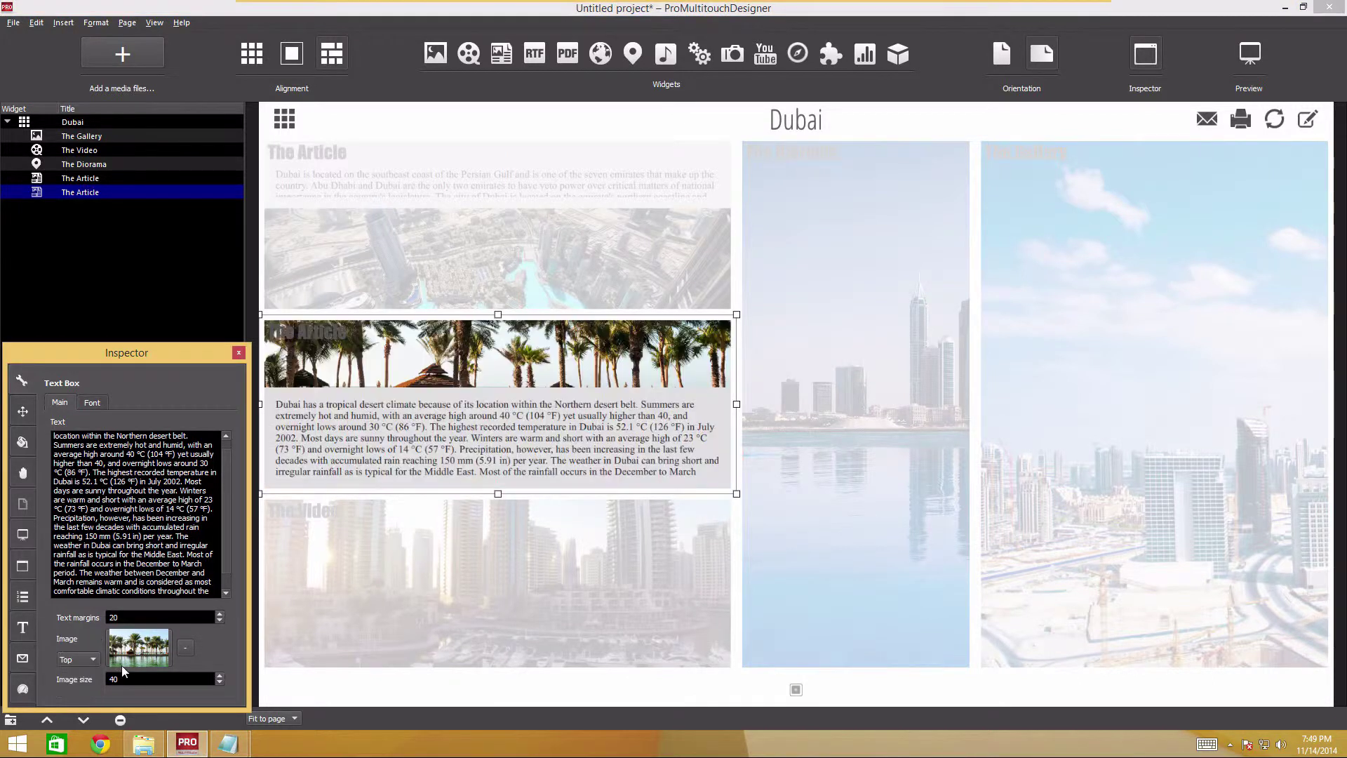
left_click(161, 678)
scroll(161, 678, "up", 2)
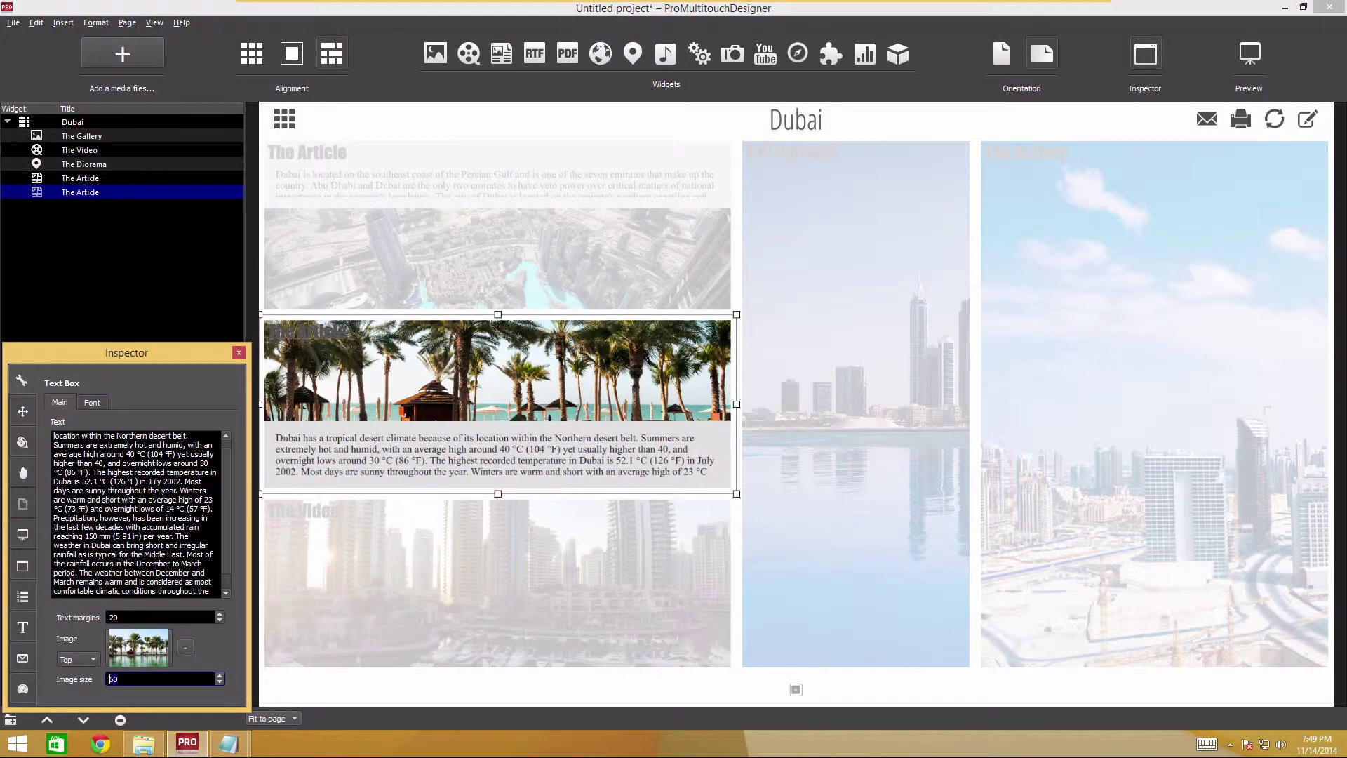
- Add an online map widget to the page, and search Bing Maps in the Chrome browser for dubai
left_click(797, 58)
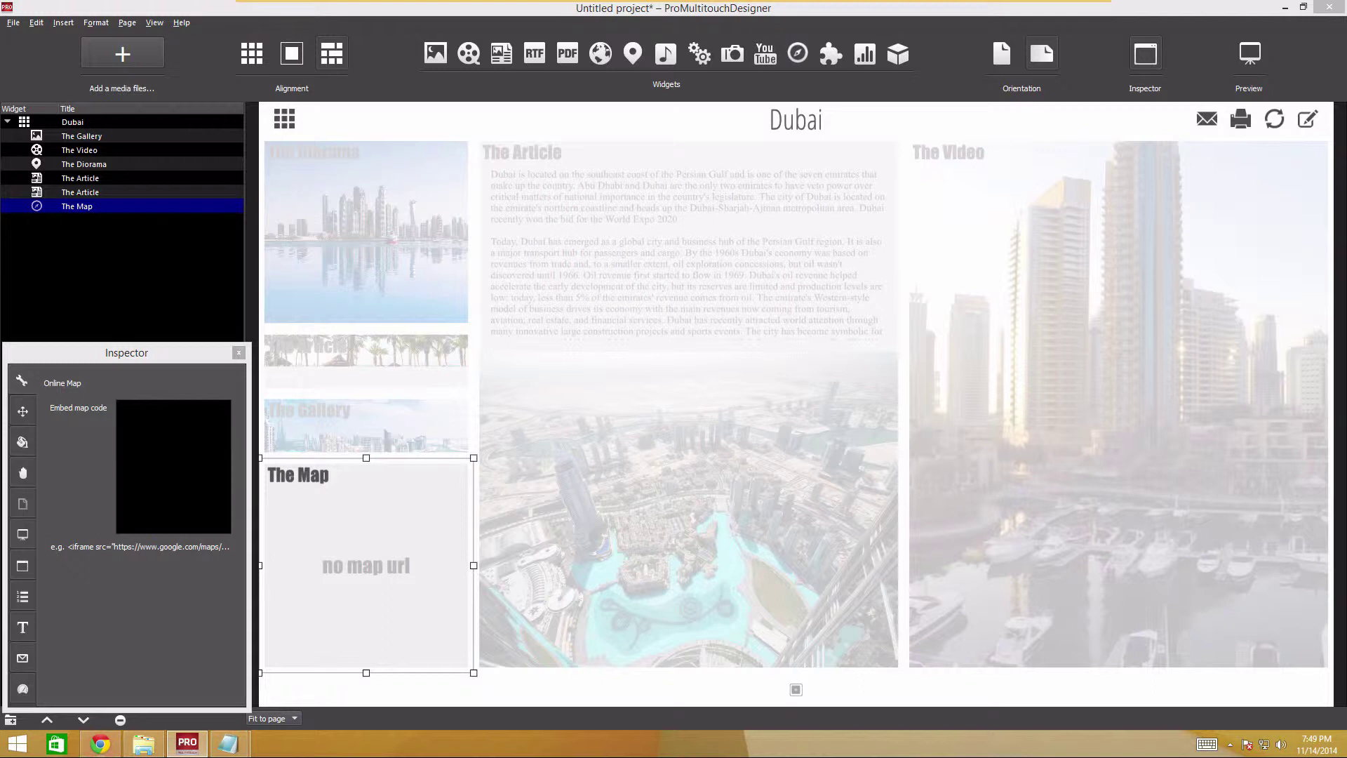
left_click(168, 435)
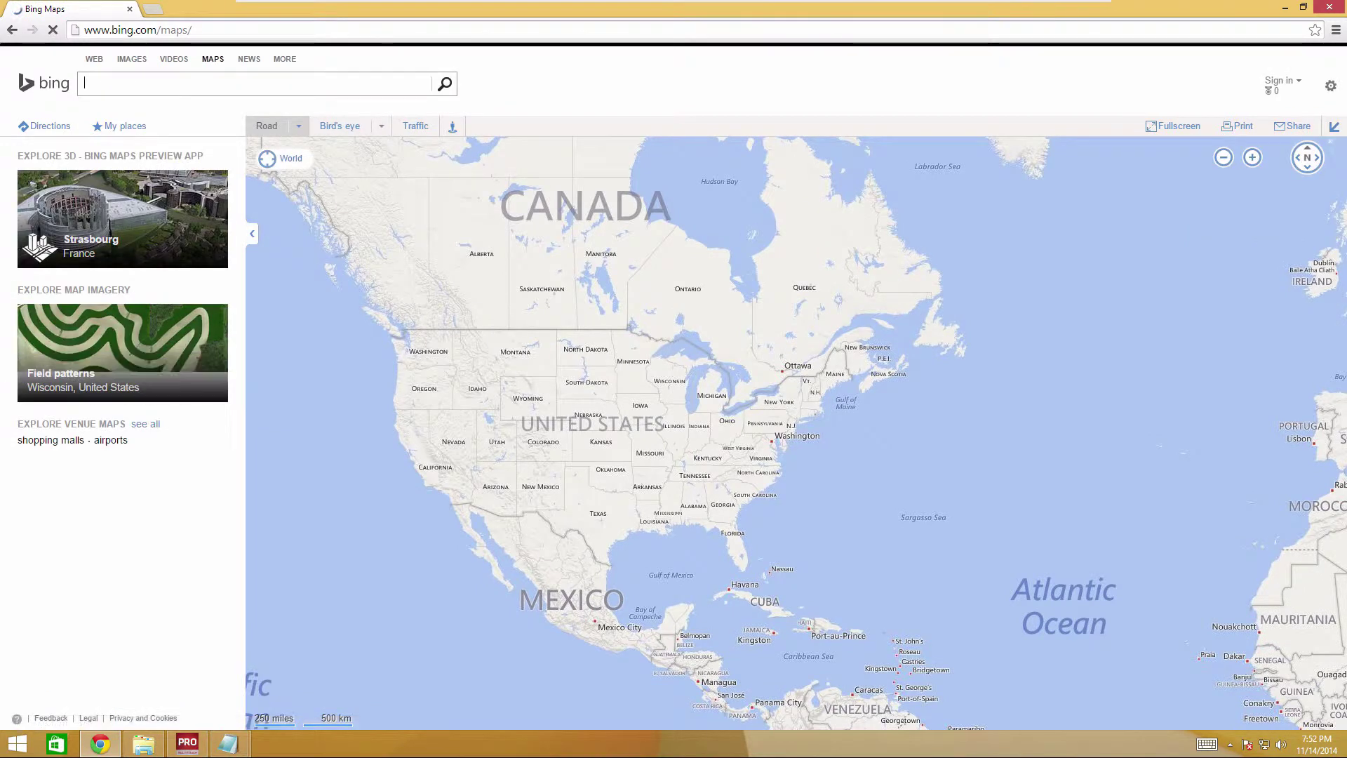
type("dubai")
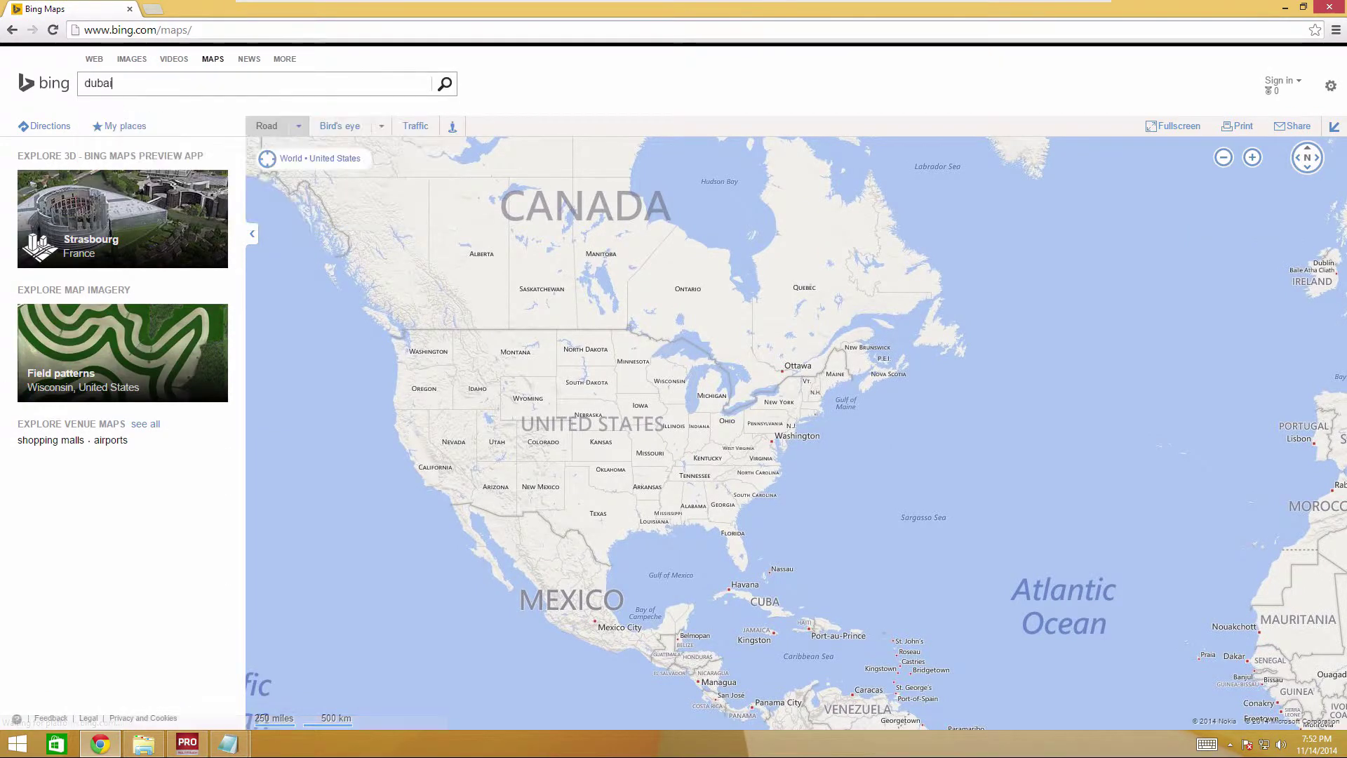
key("Return")
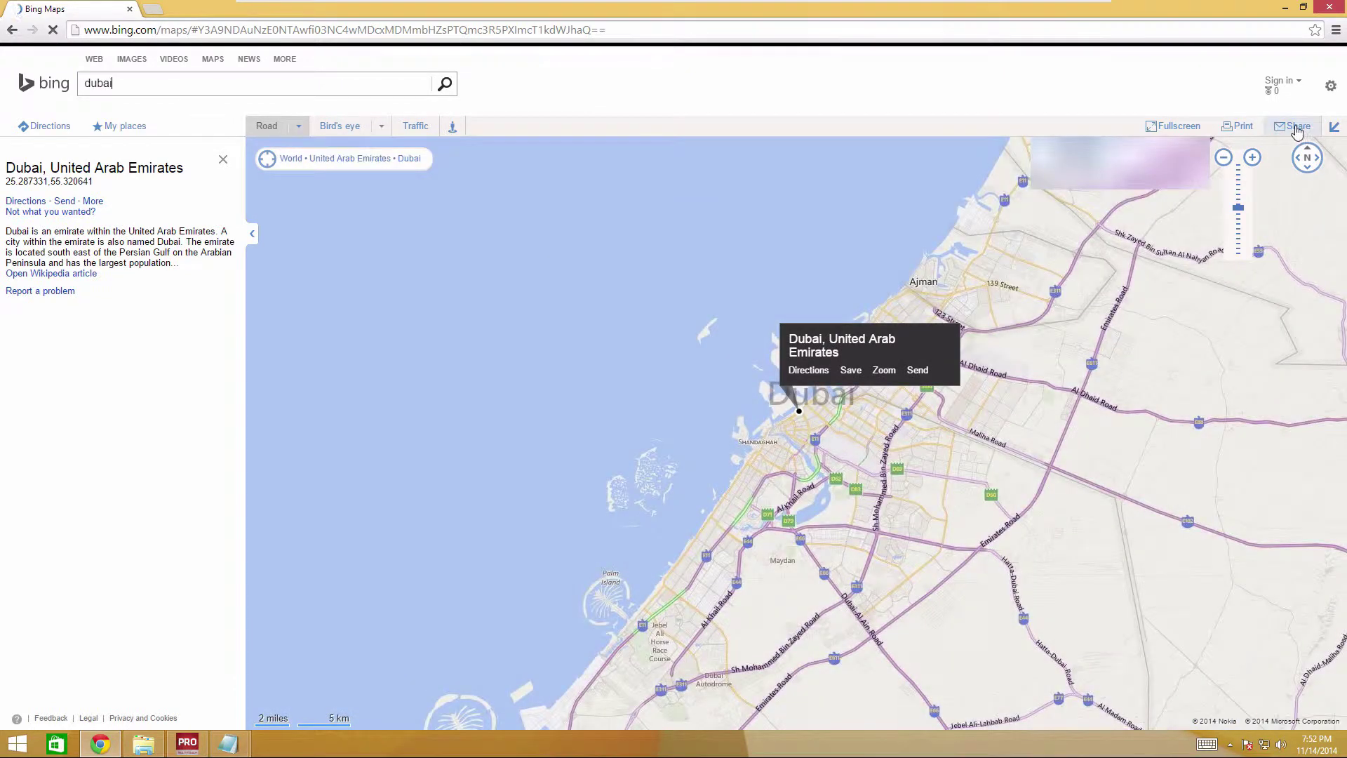
- Generate the embed code for the Bing map of Dubai and paste it into the map widget in ProMultitouchDesigner
left_click(1297, 131)
left_click(550, 456)
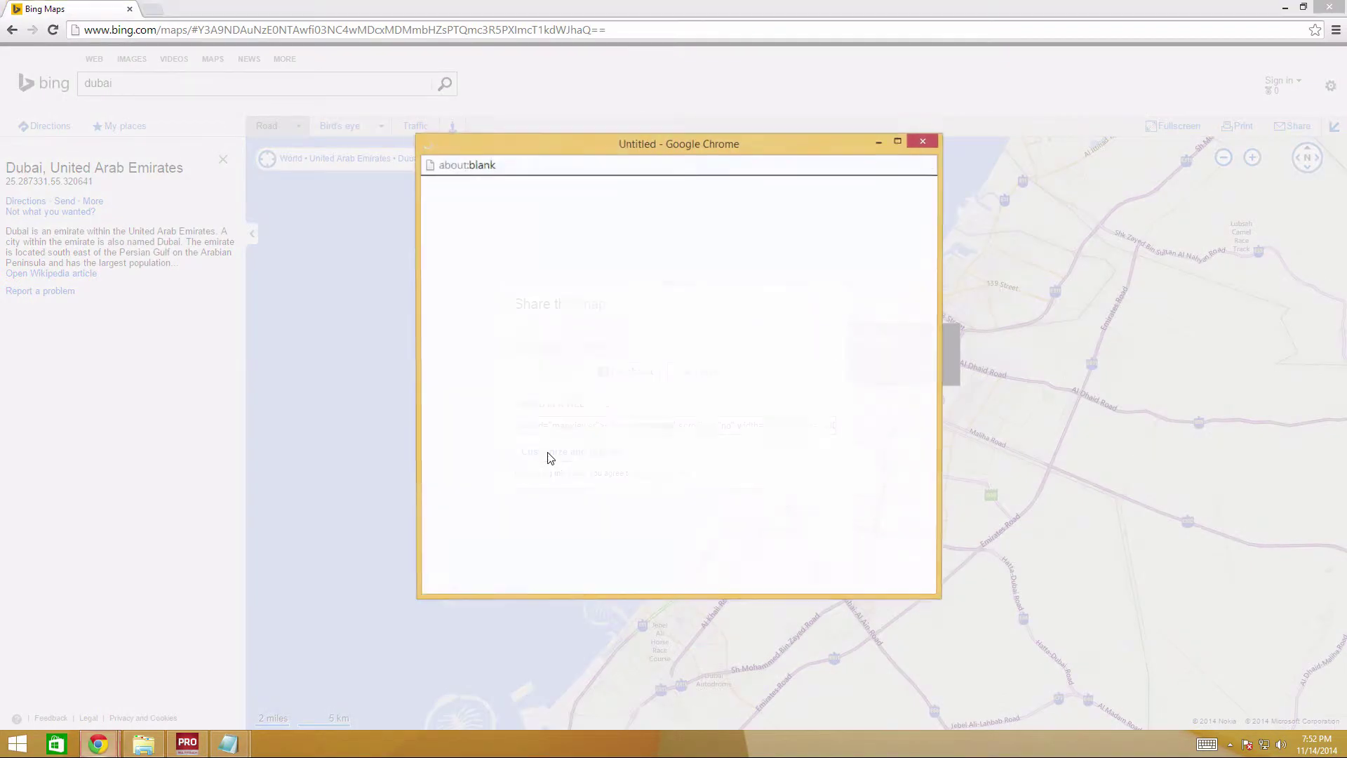
left_click(484, 403)
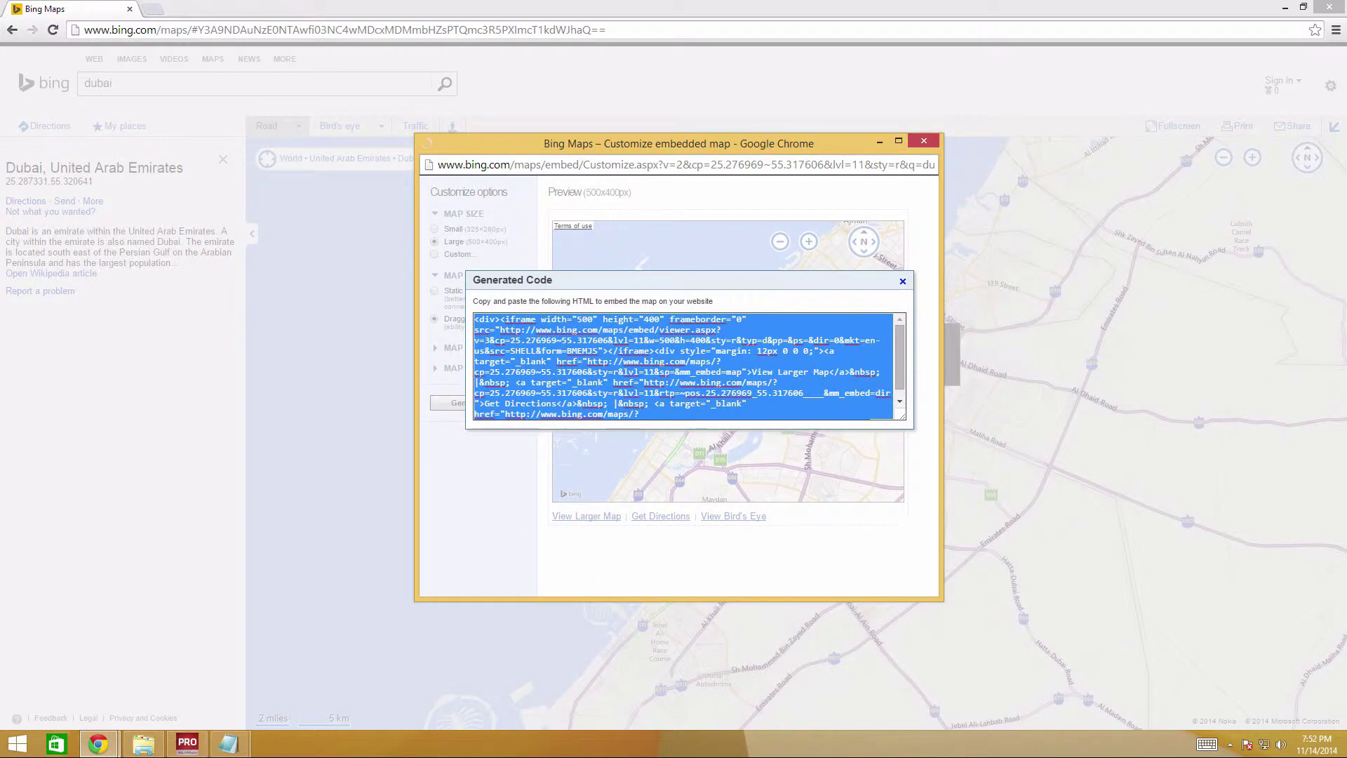
left_click(187, 742)
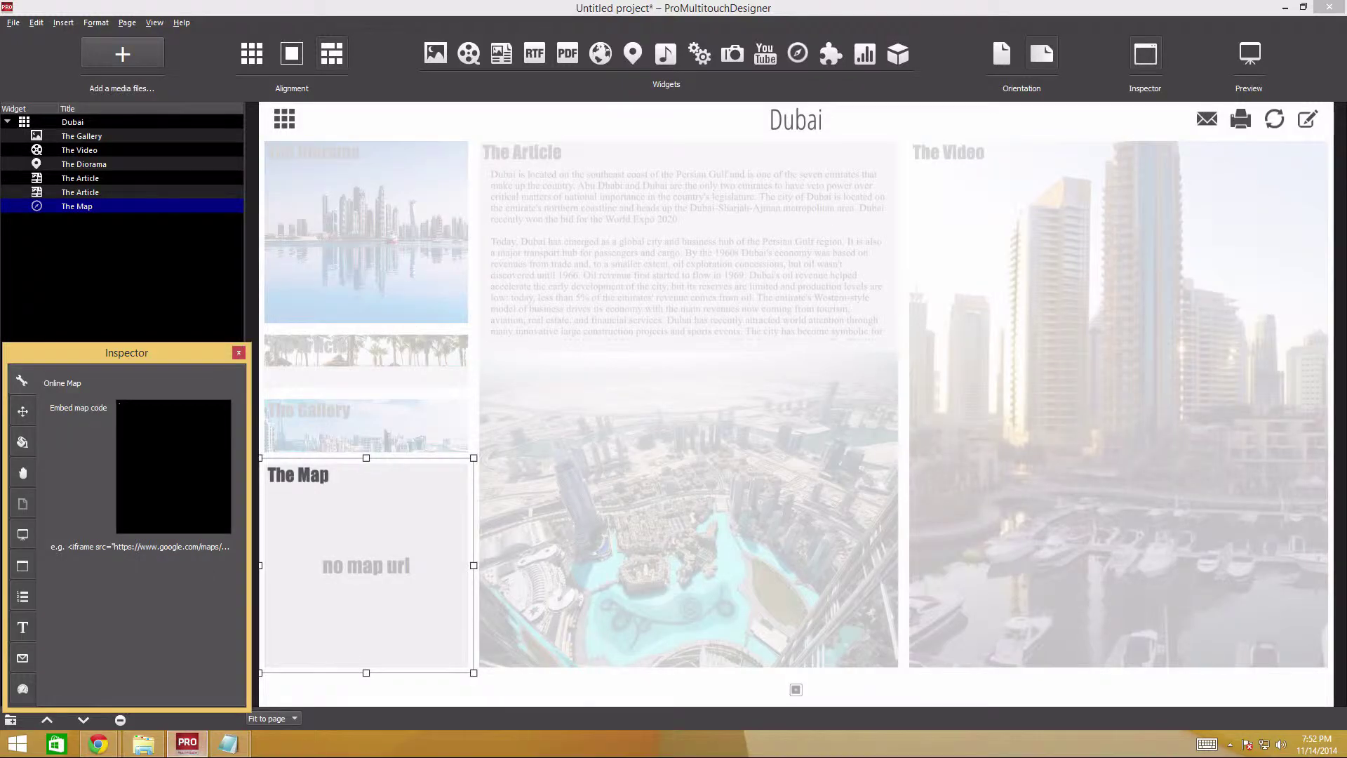
key("ctrl+v")
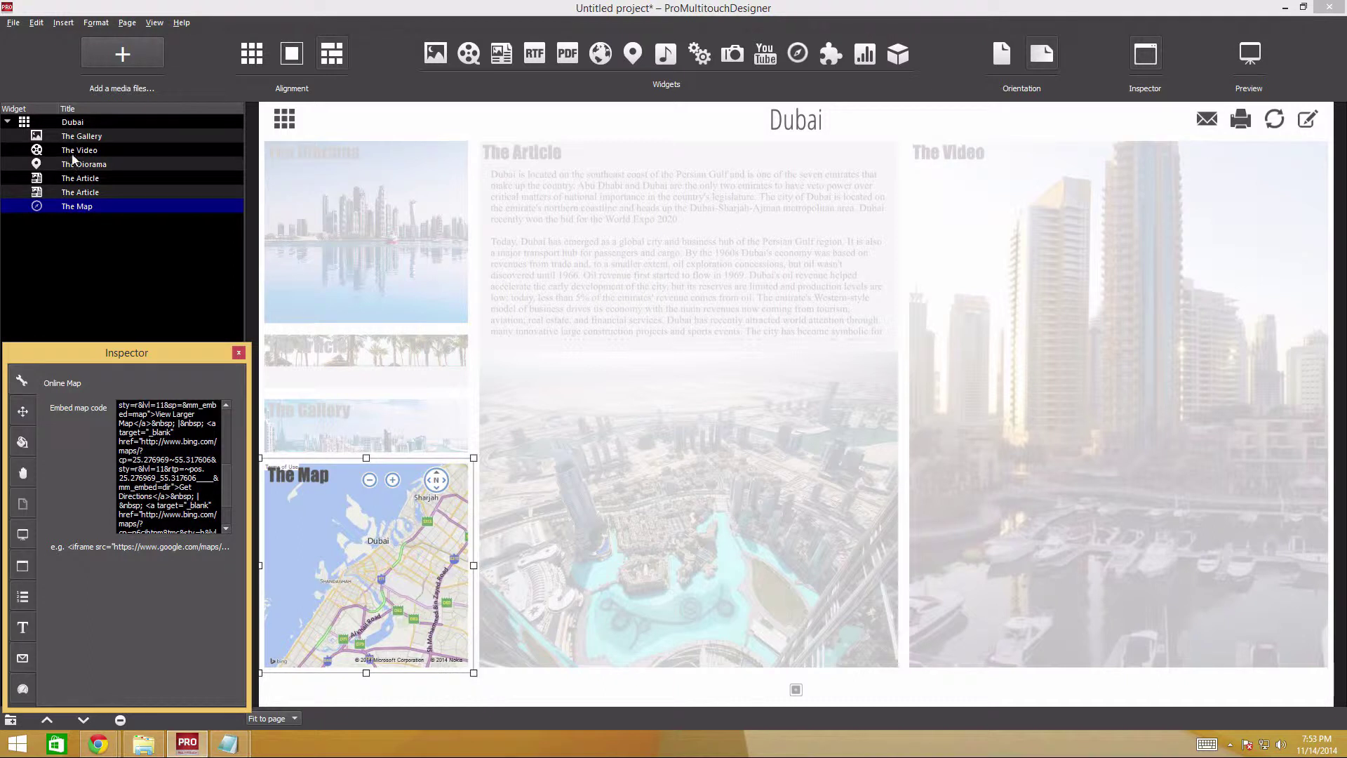
- Rename the gallery widget as PHOTOS and the video widget as VIDEO
double_click(84, 136)
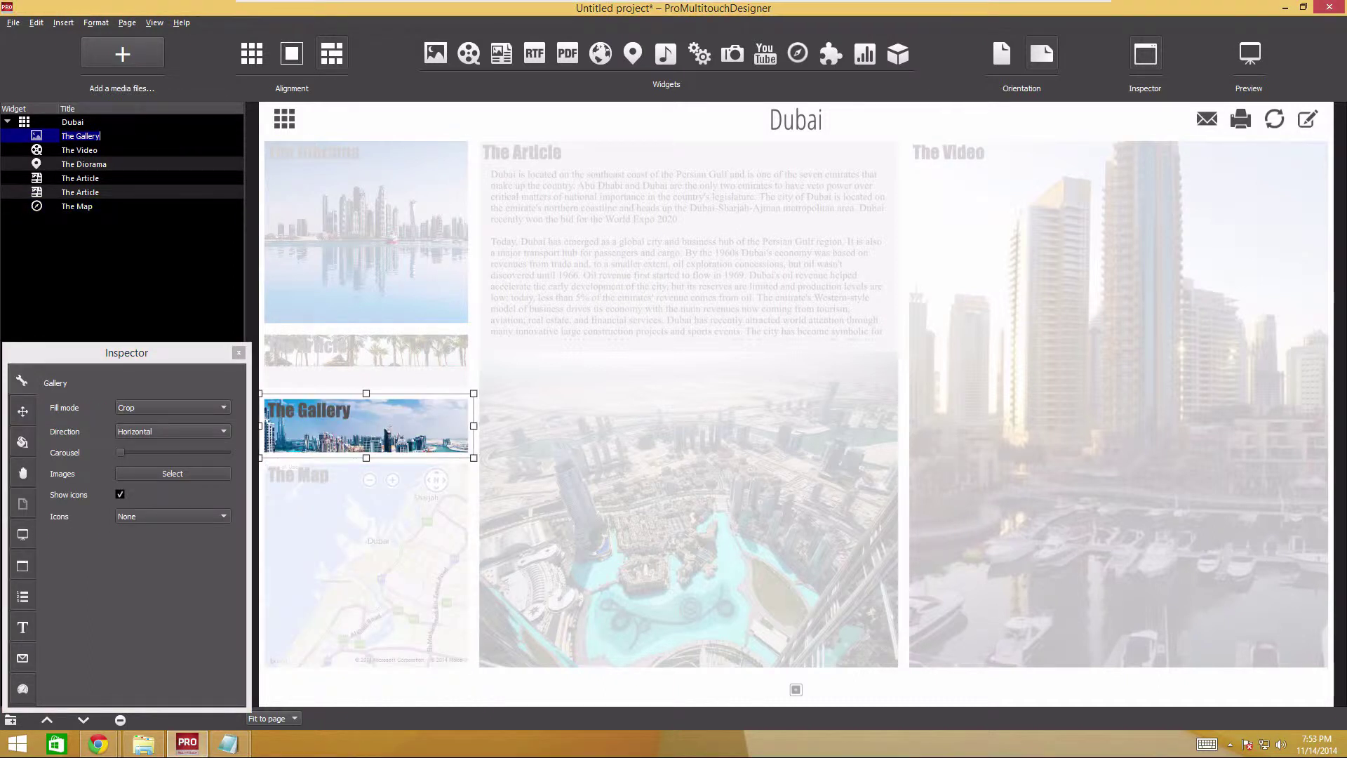
type("PHOTOS")
key("Return")
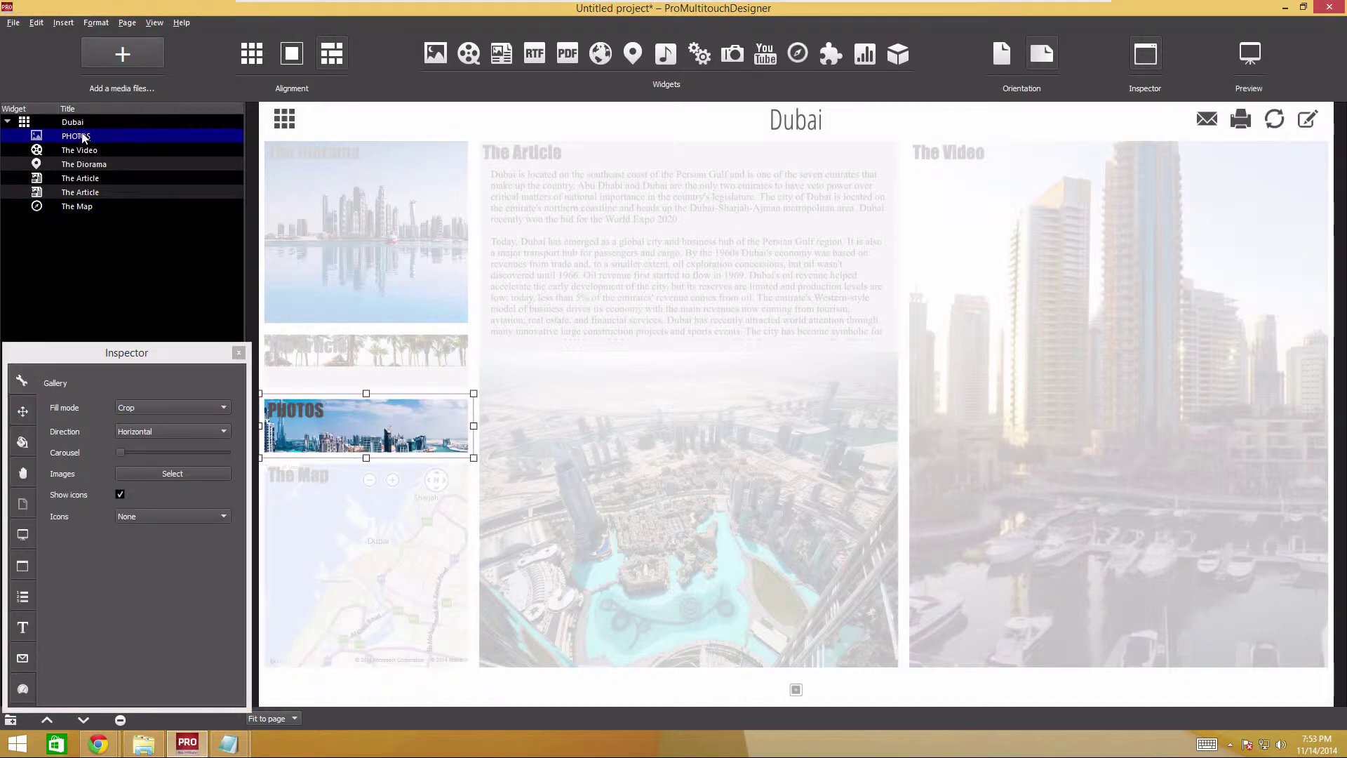
double_click(88, 150)
type("VIDE")
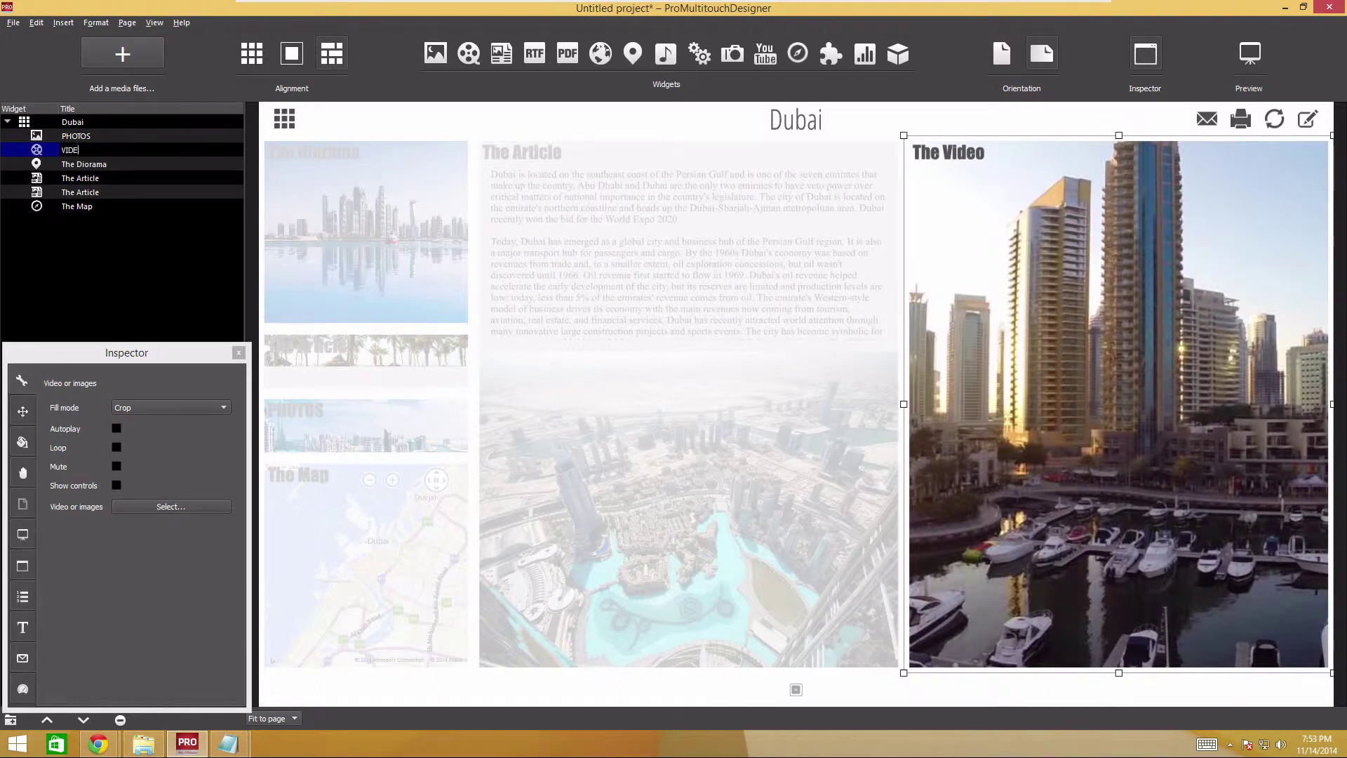
type("O")
key("Return")
- Rename the diorama widget as PANORAMA and the first article widget as CITY
double_click(82, 164)
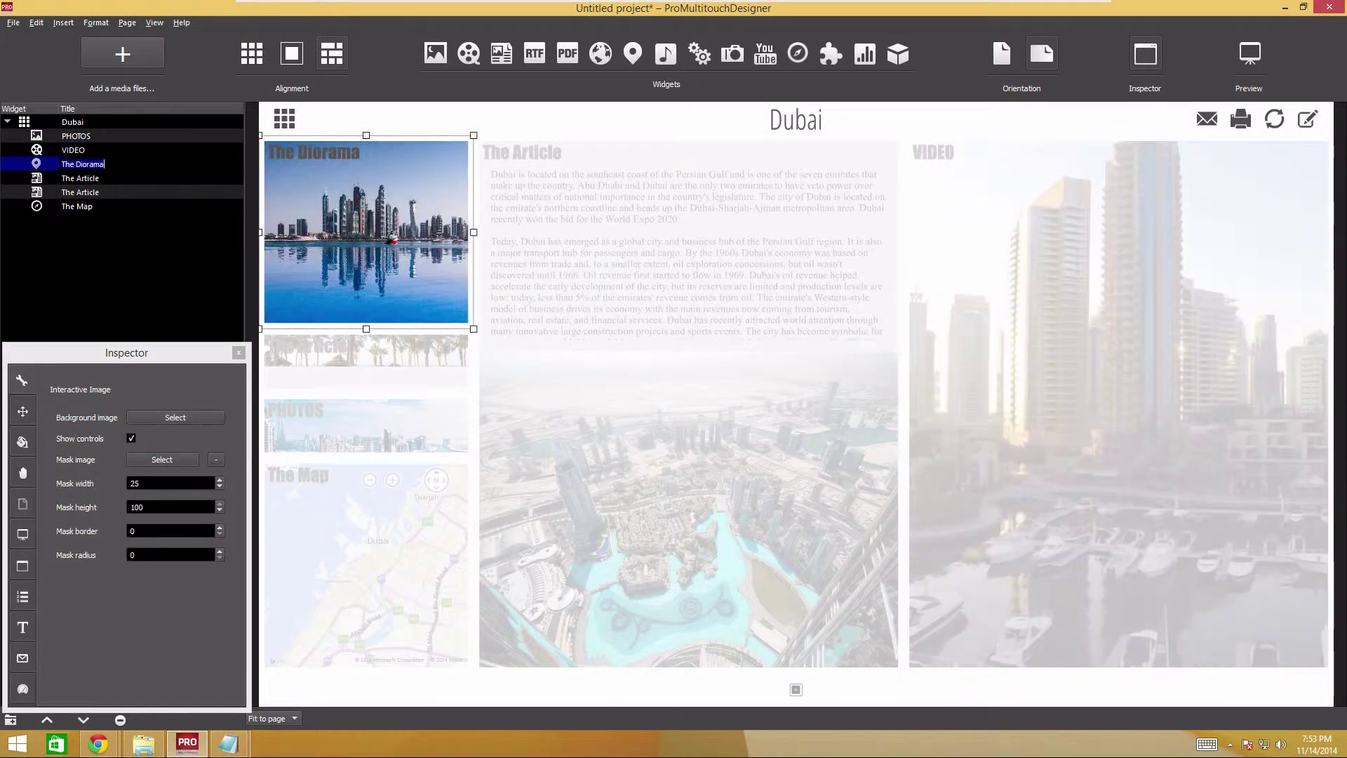
type("PANORAMA")
key("Return")
double_click(84, 180)
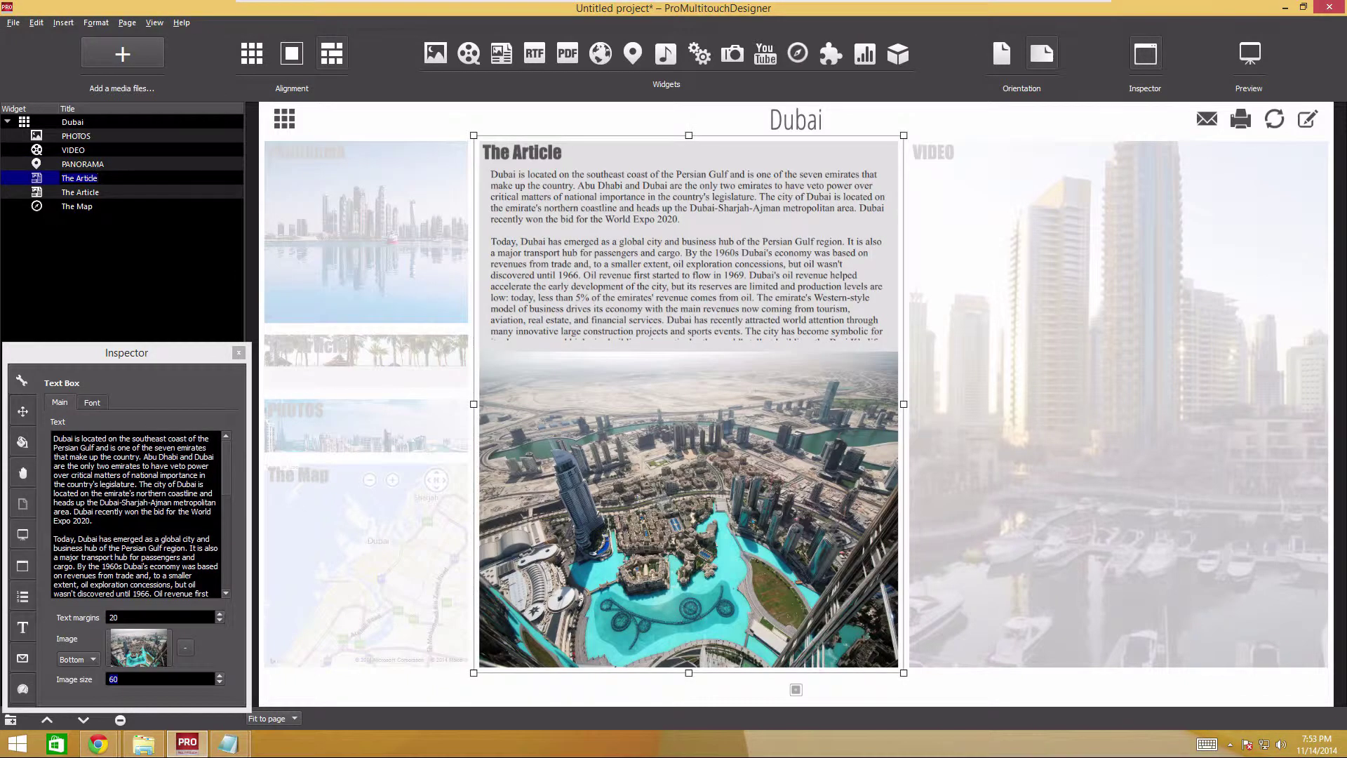
type("CITY")
key("Return")
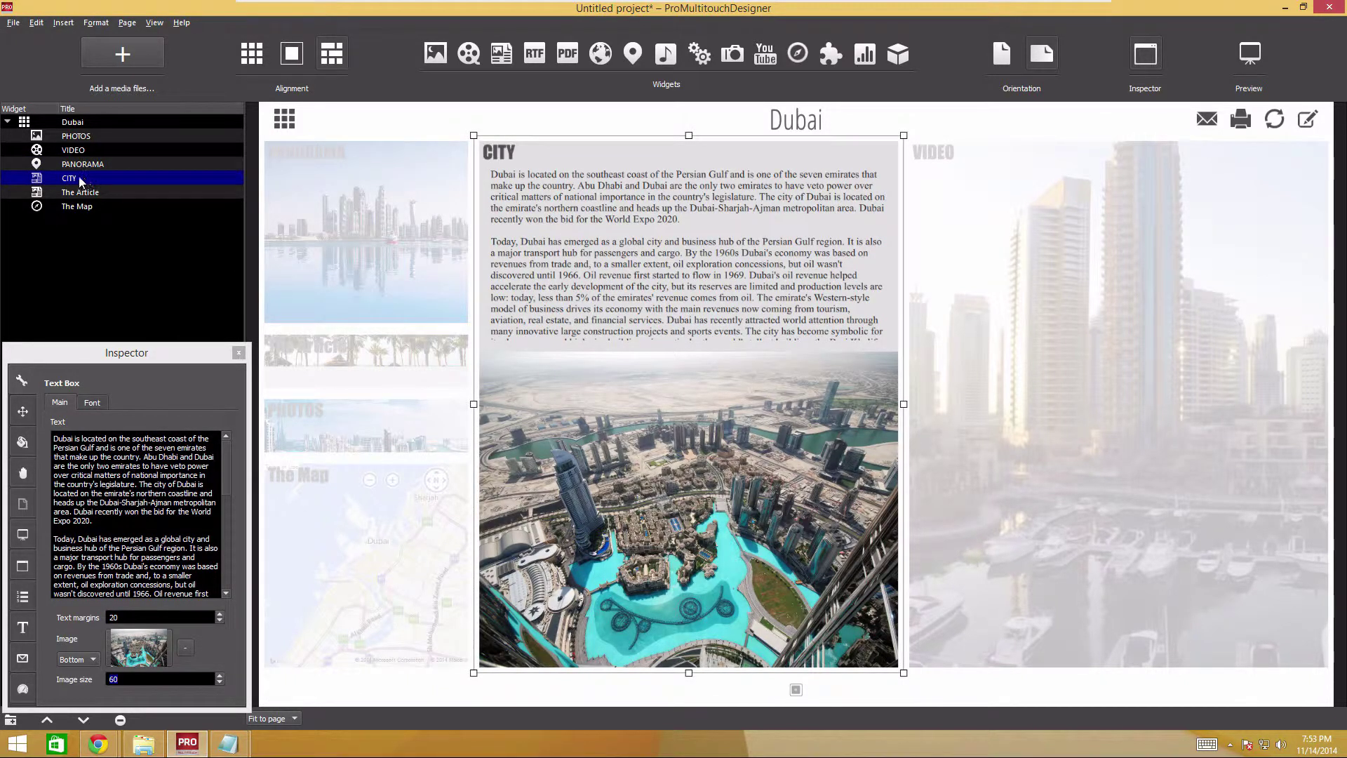
- Rename the second article widget as CLIMATE and the map widget as ONLINE MAP
double_click(83, 192)
type("CLIMA")
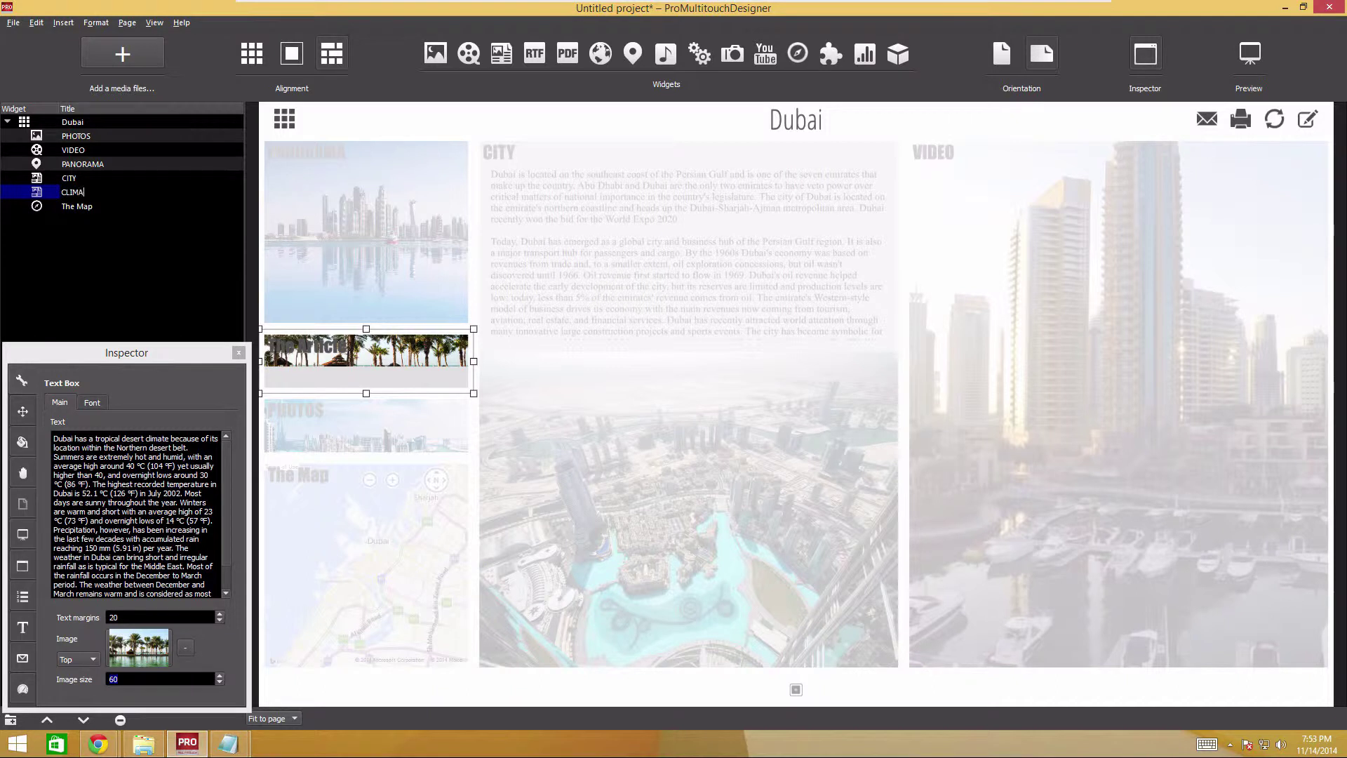
type("TE")
key("Return")
left_click(88, 205)
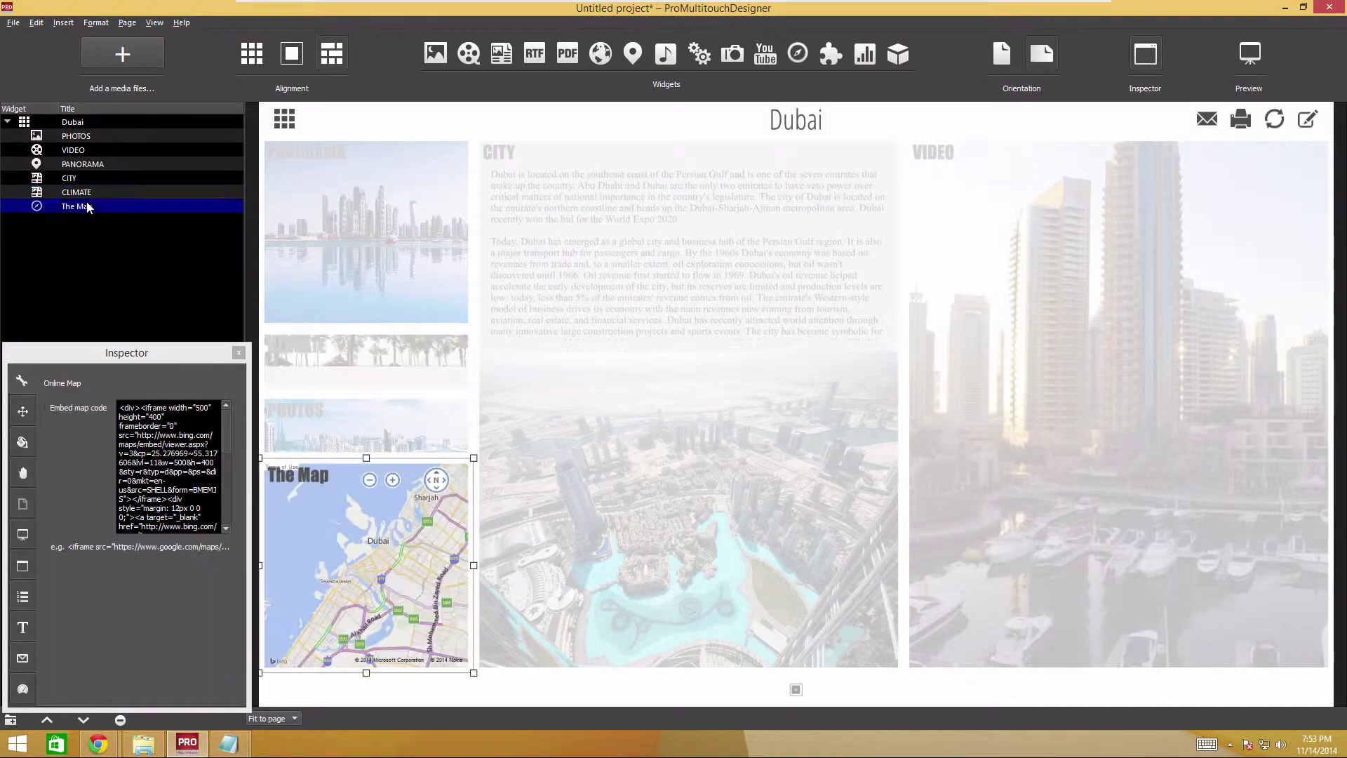
double_click(88, 205)
type("ONLINE ")
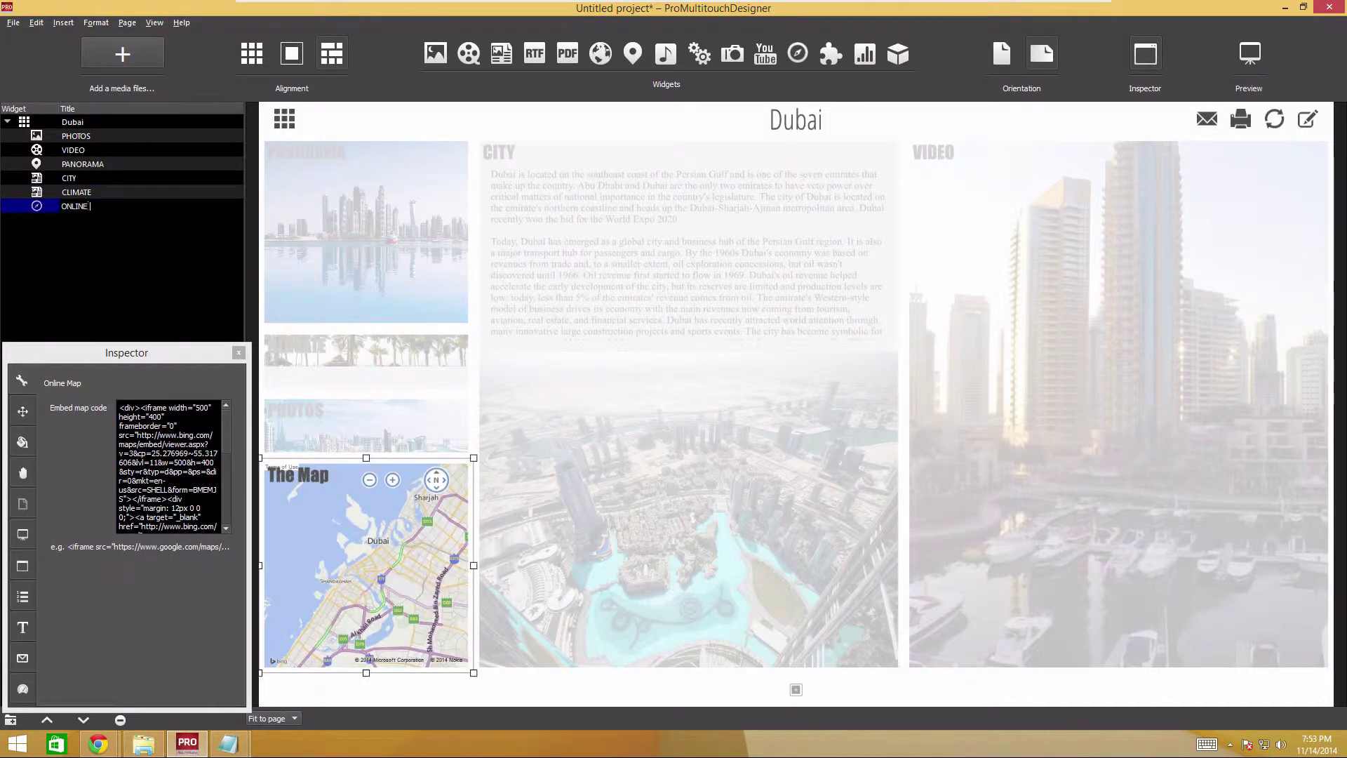
type("MAP")
key("Return")
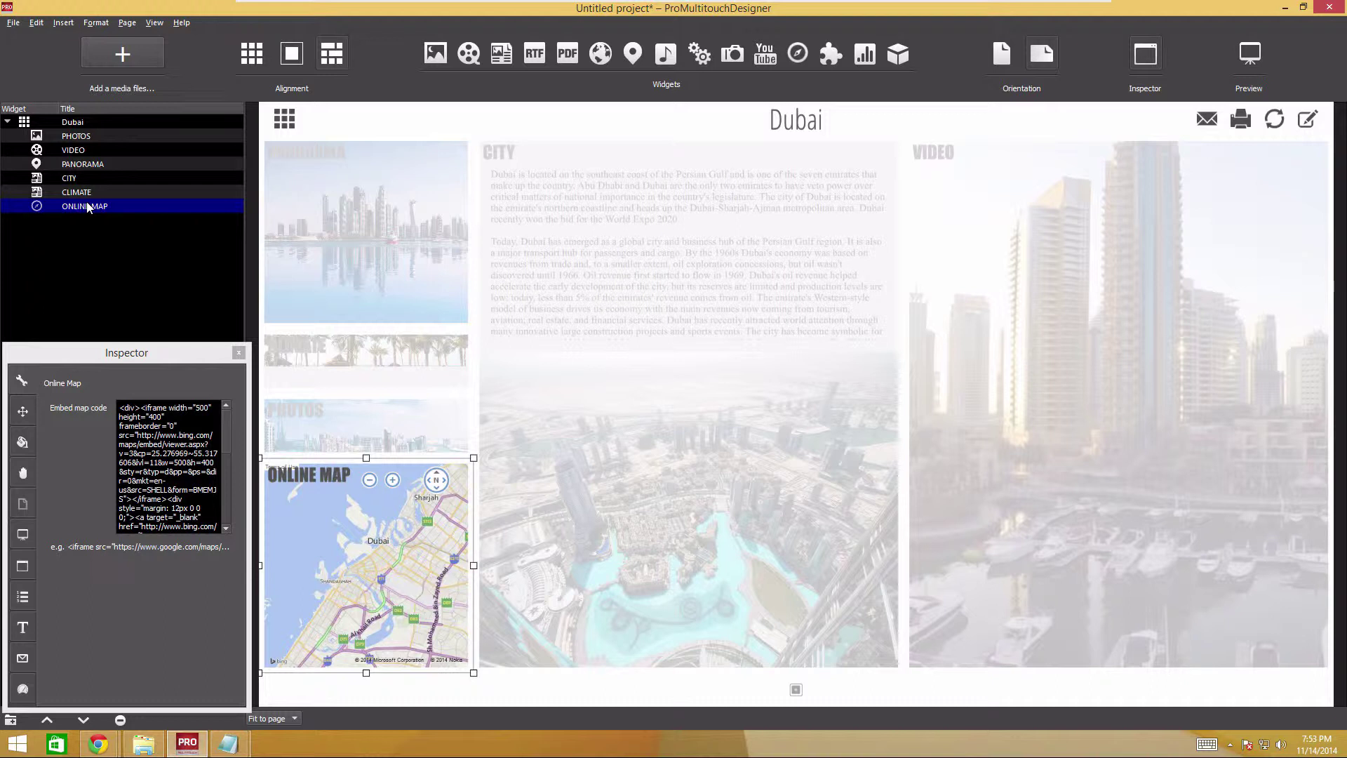
- Reshuffle the Dubai page's mosaic alignment until the large online map sits in the centre, with the other widgets on both sides
left_click(88, 125)
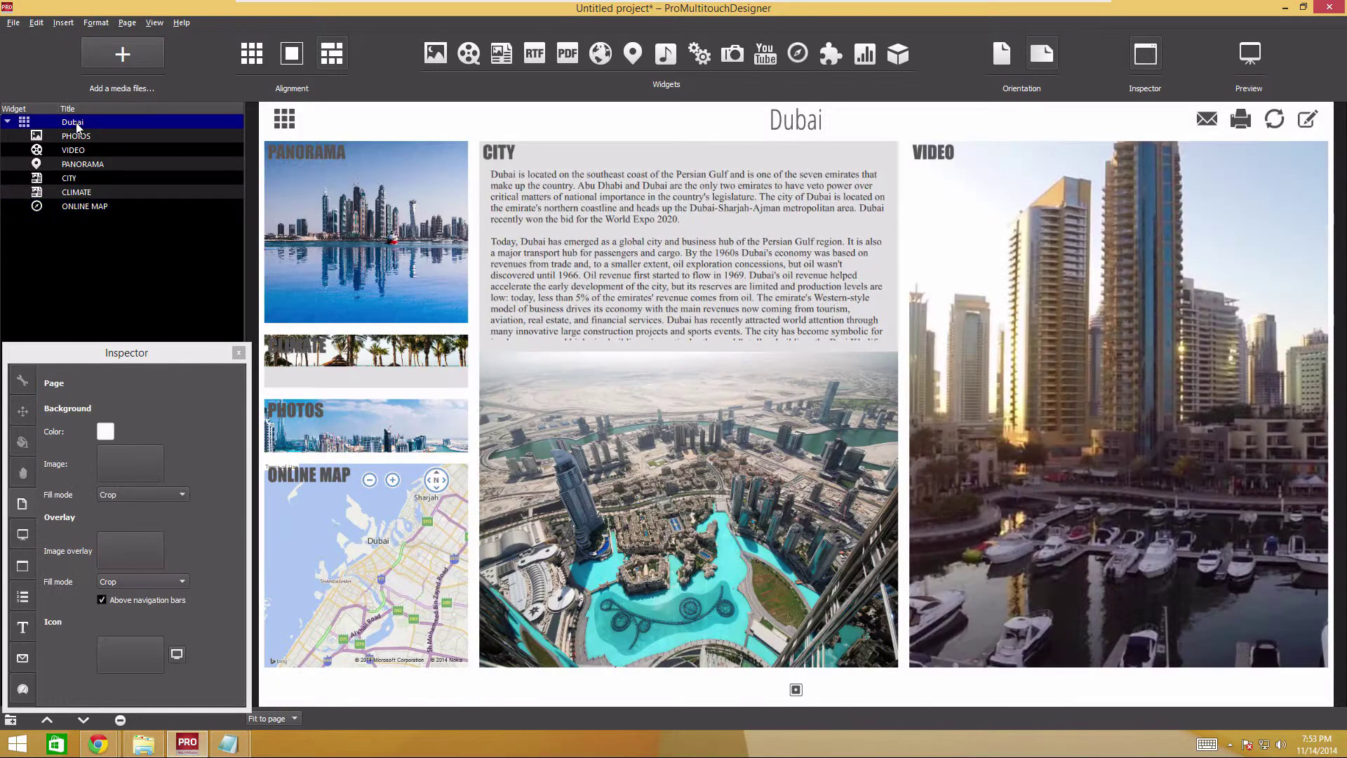
left_click(335, 62)
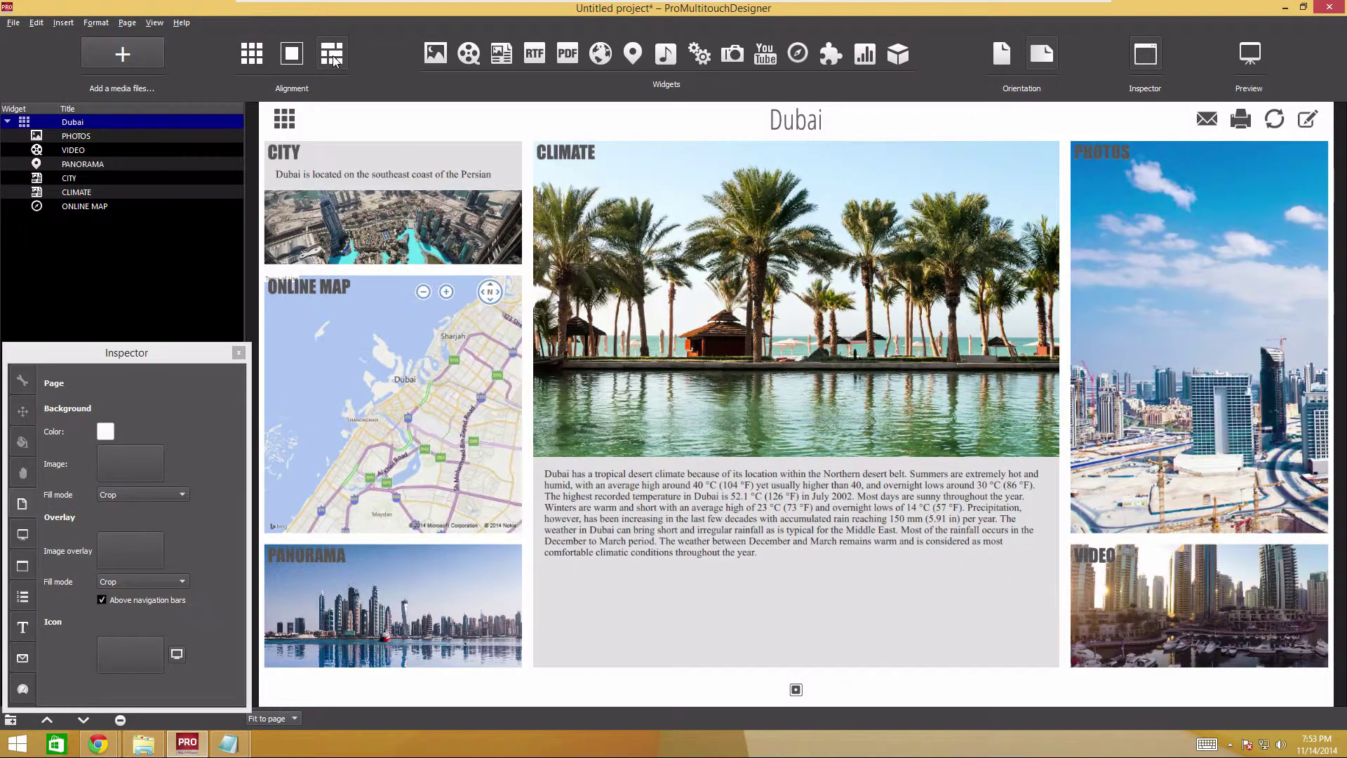
left_click(335, 62)
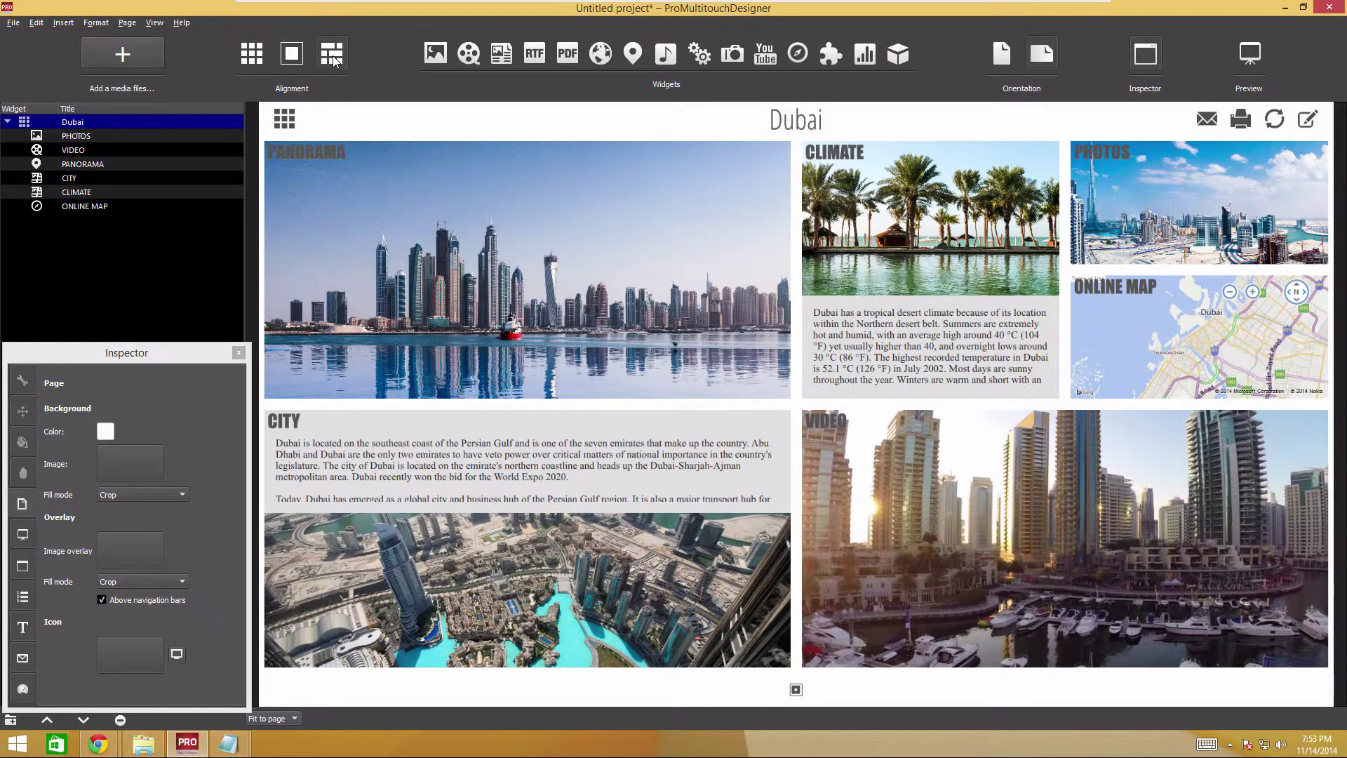
left_click(333, 56)
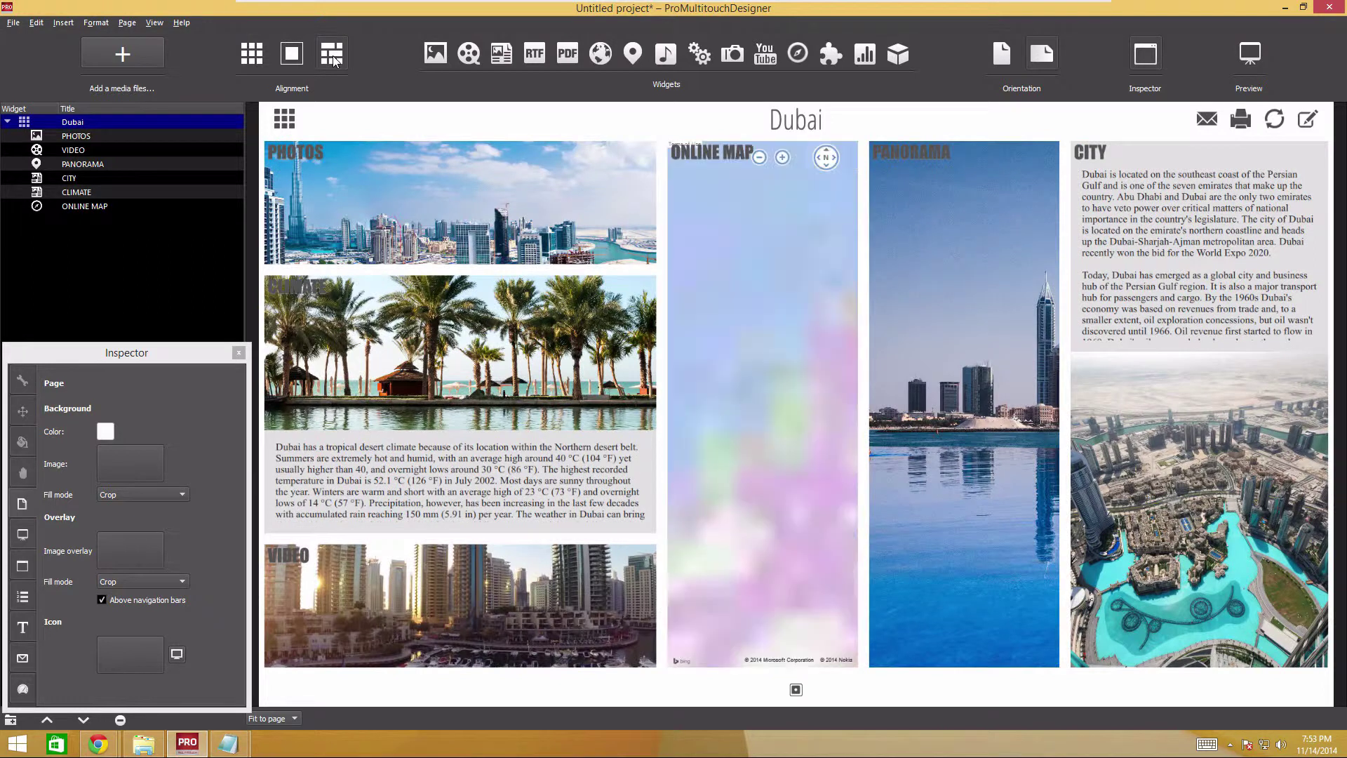
left_click(332, 56)
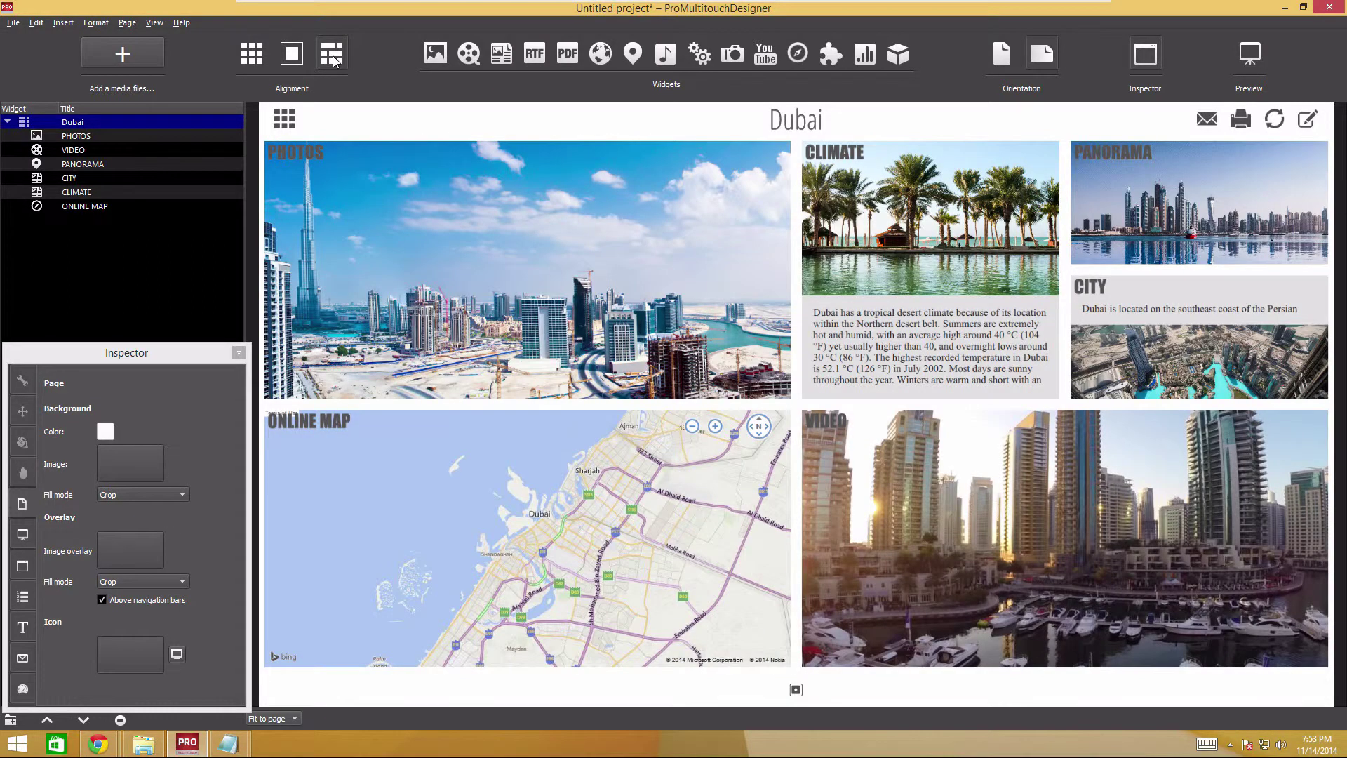
left_click(333, 56)
left_click(332, 57)
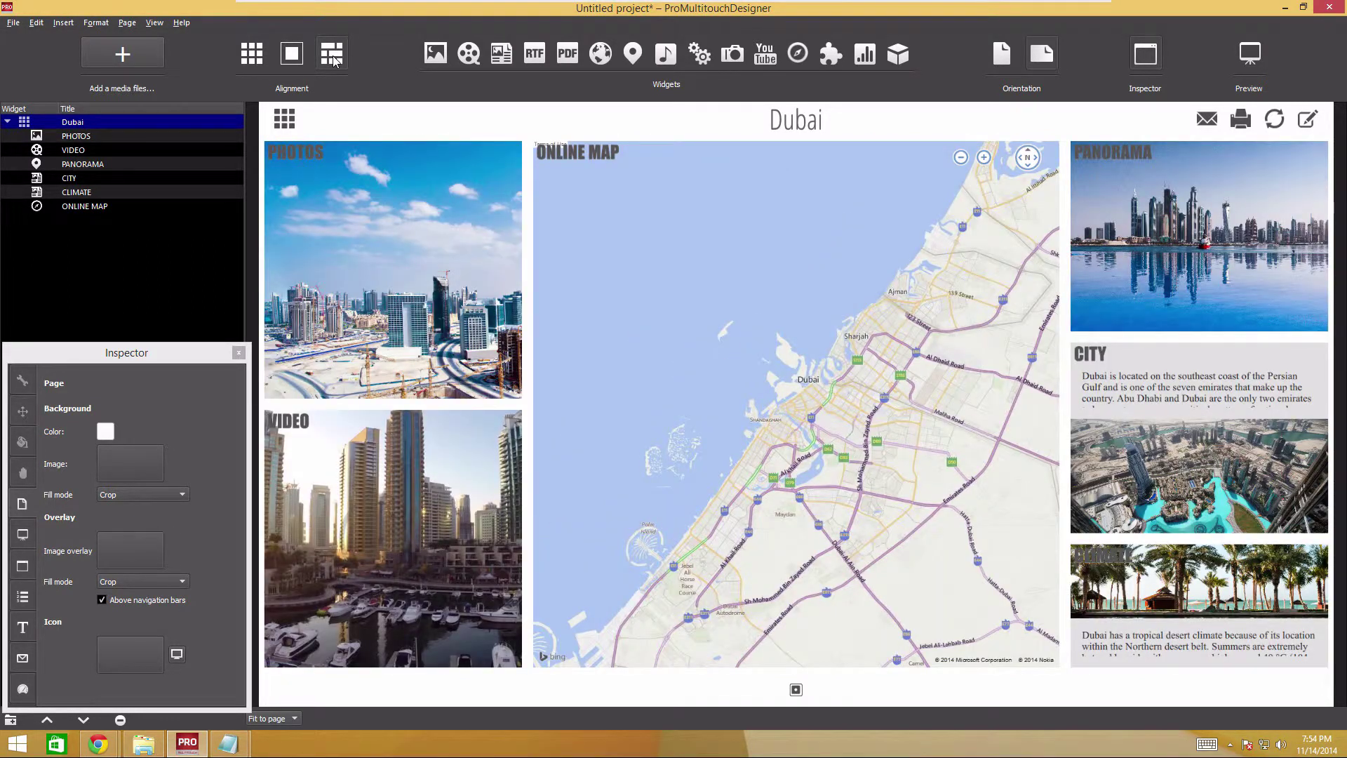
- Set the CITY widget's background color to white (#ffffff)
left_click(1208, 375)
left_click(22, 444)
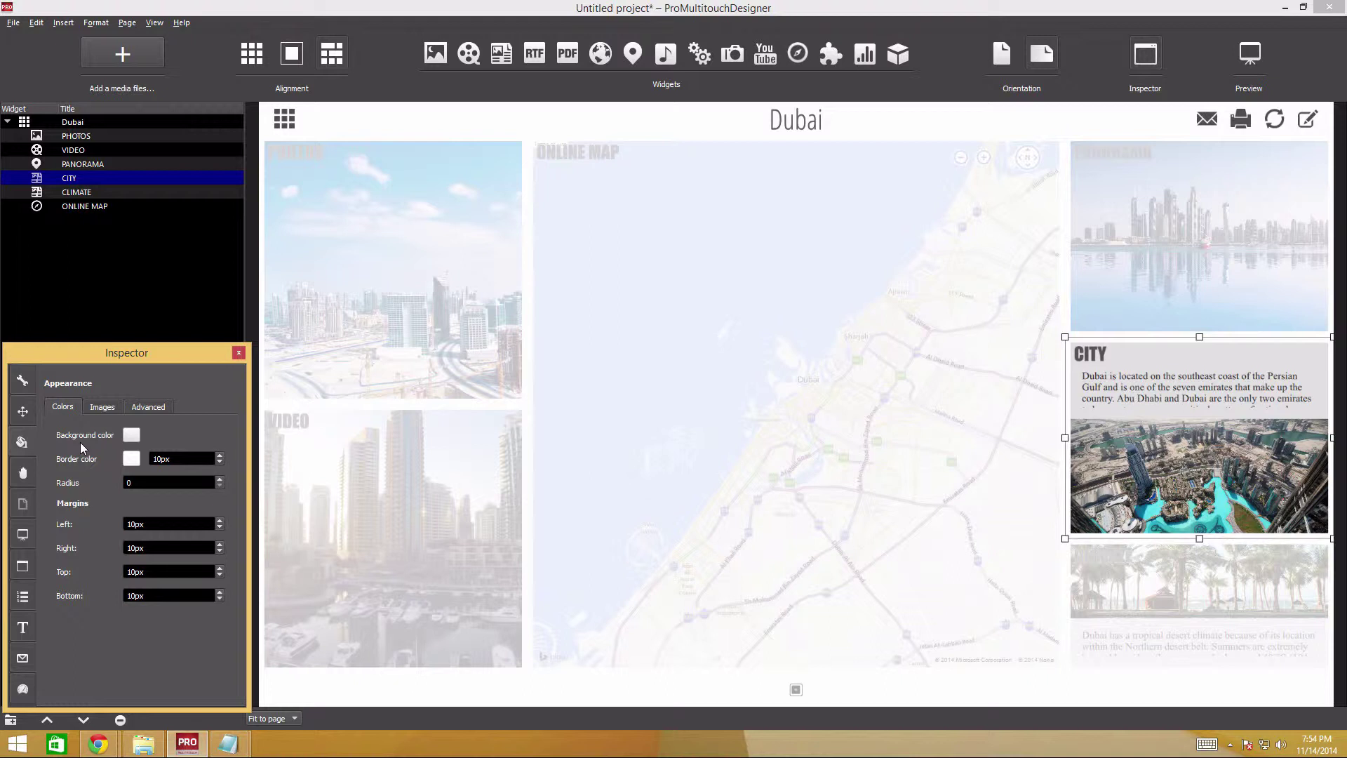
left_click(130, 436)
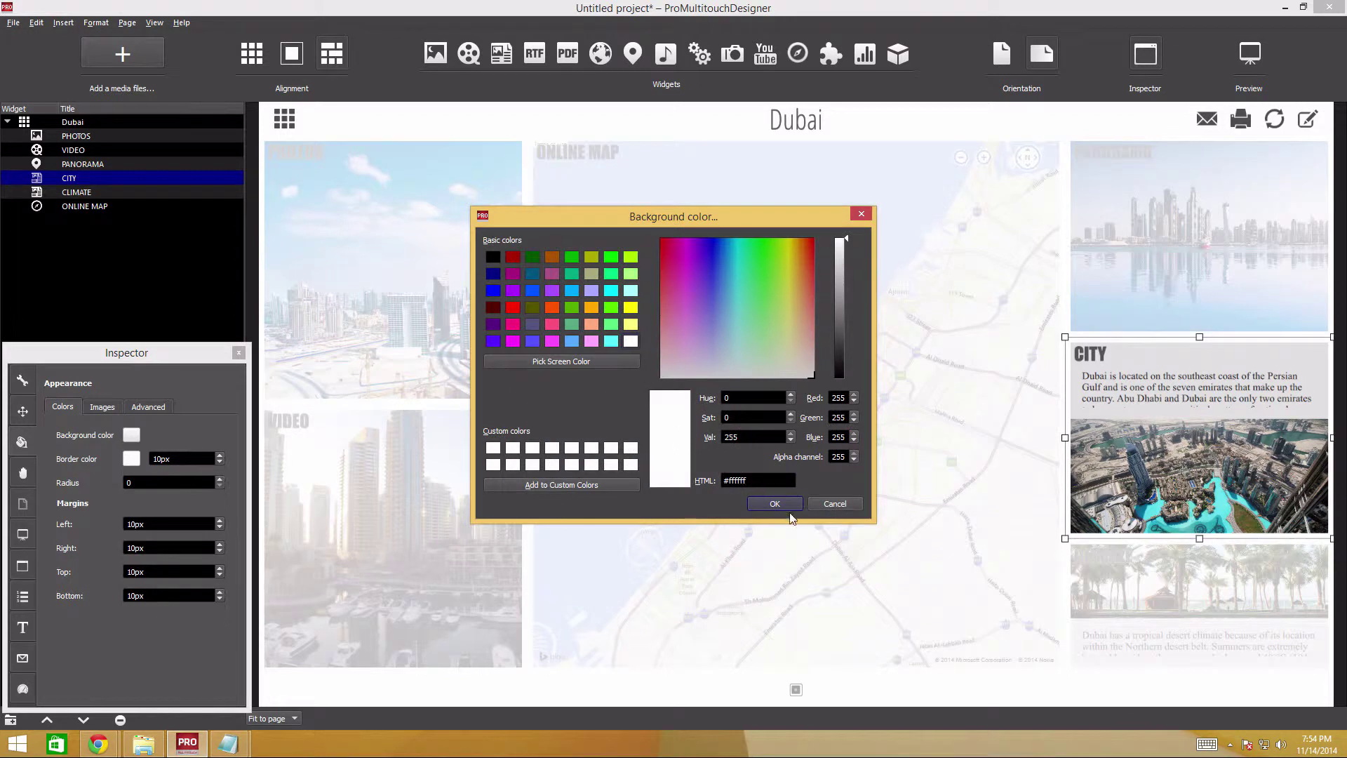
left_click(774, 503)
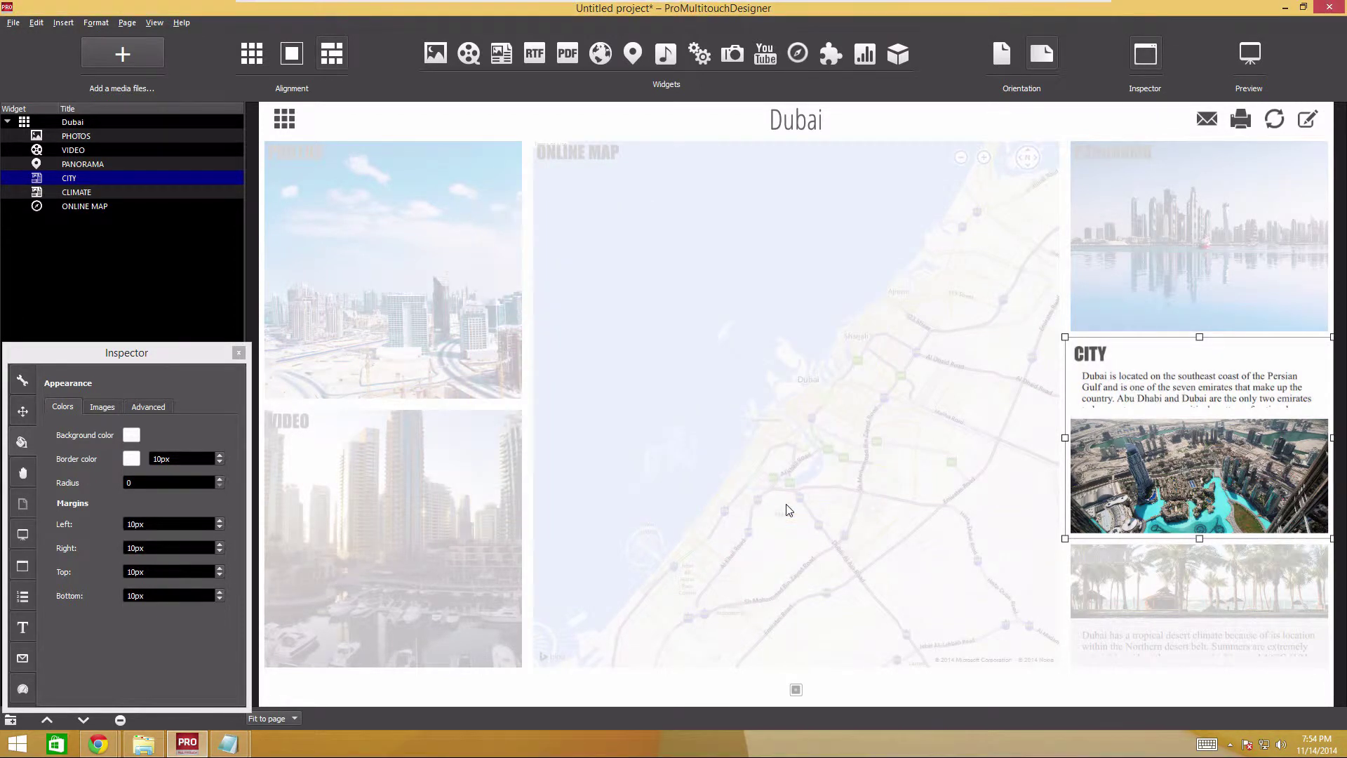
- Give the CITY widget a light grey border with a width of 1px
left_click(131, 458)
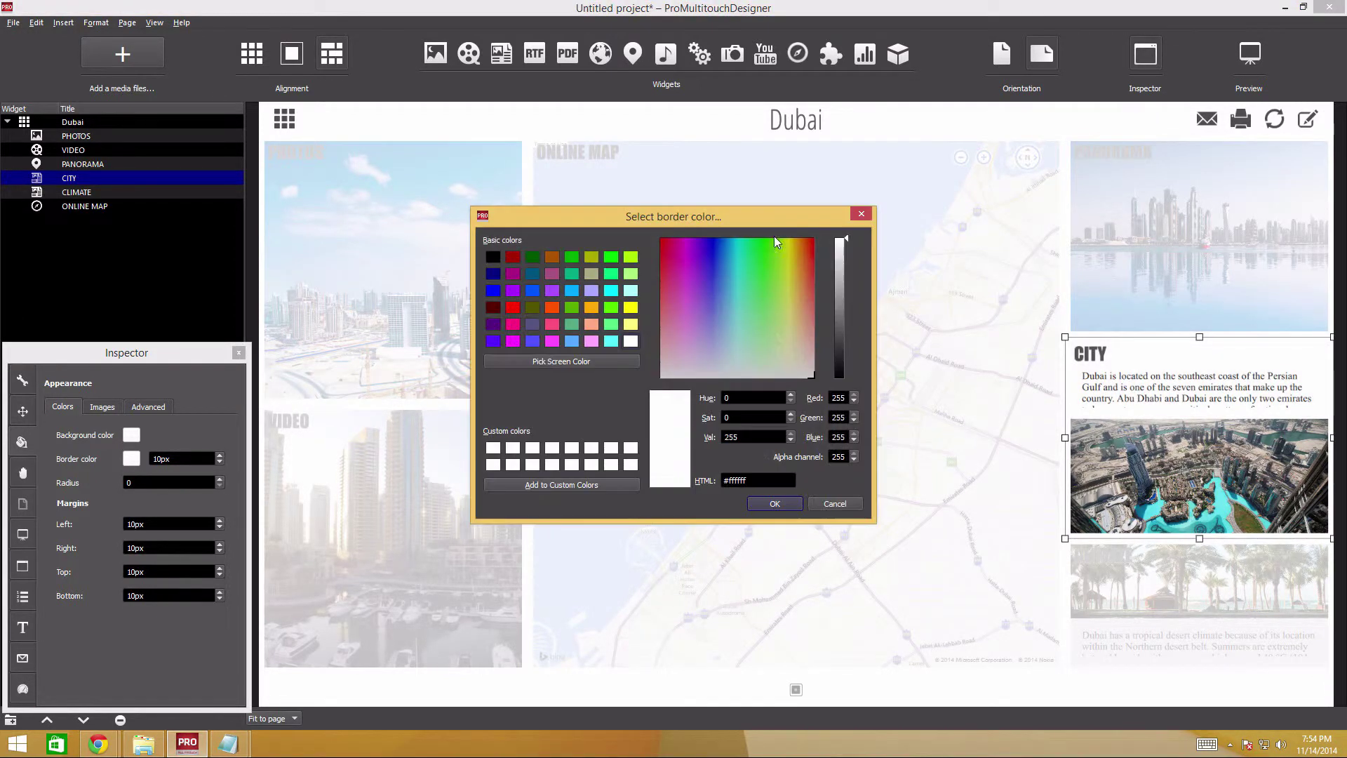
left_click(774, 503)
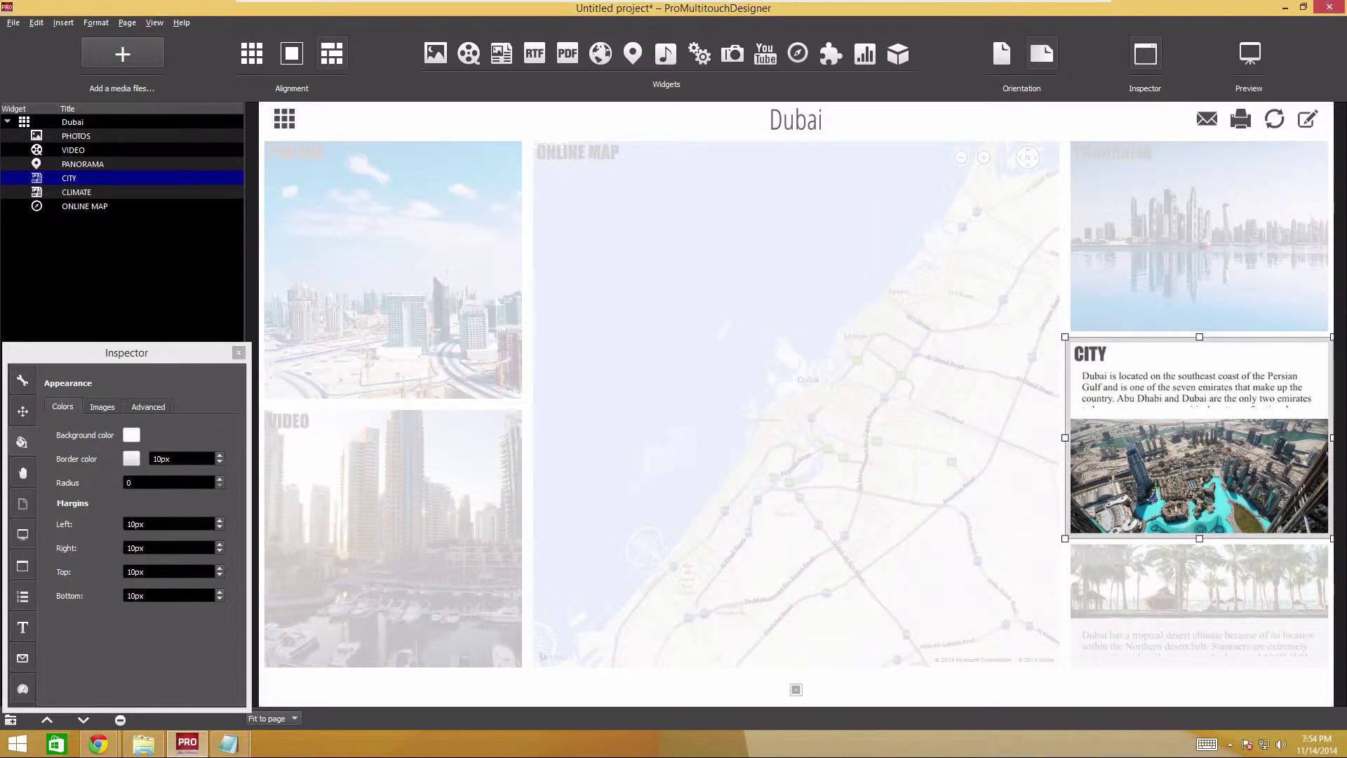
type("1")
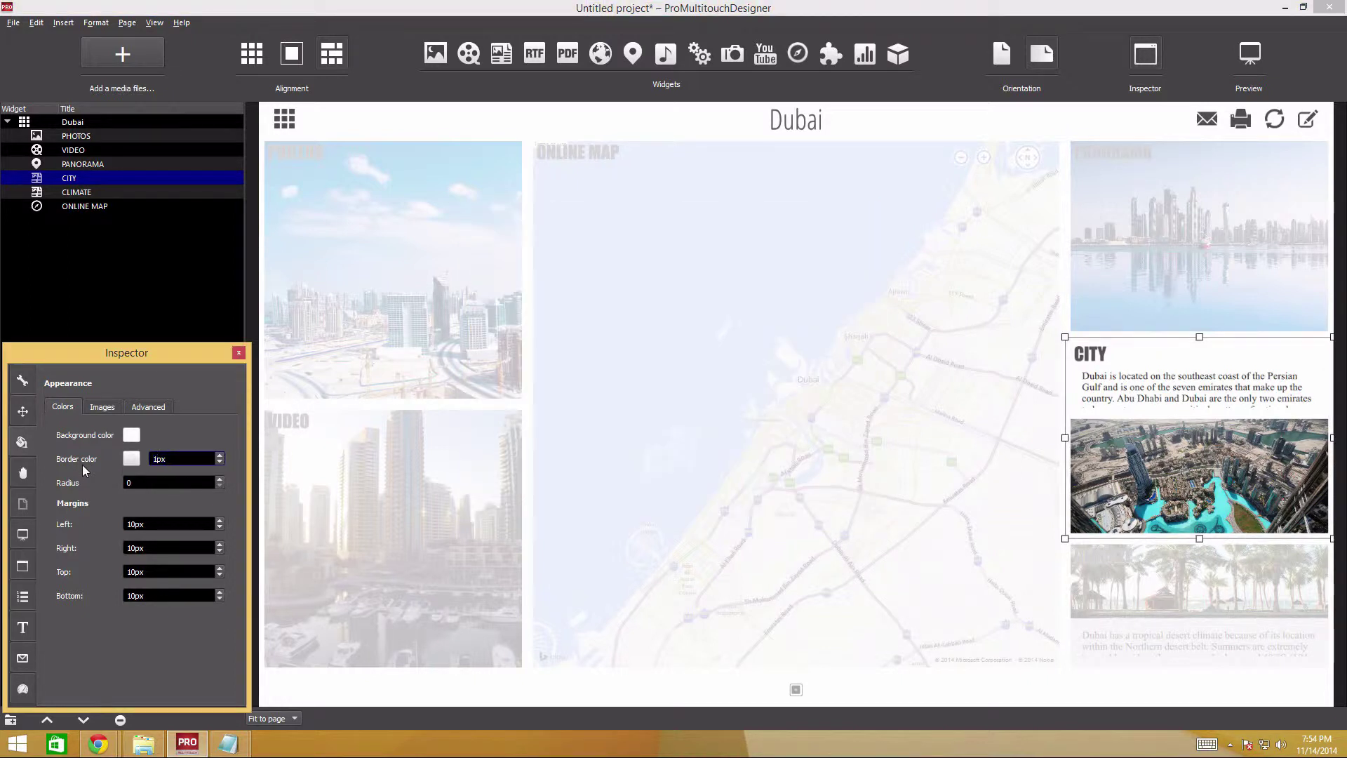
left_click(63, 123)
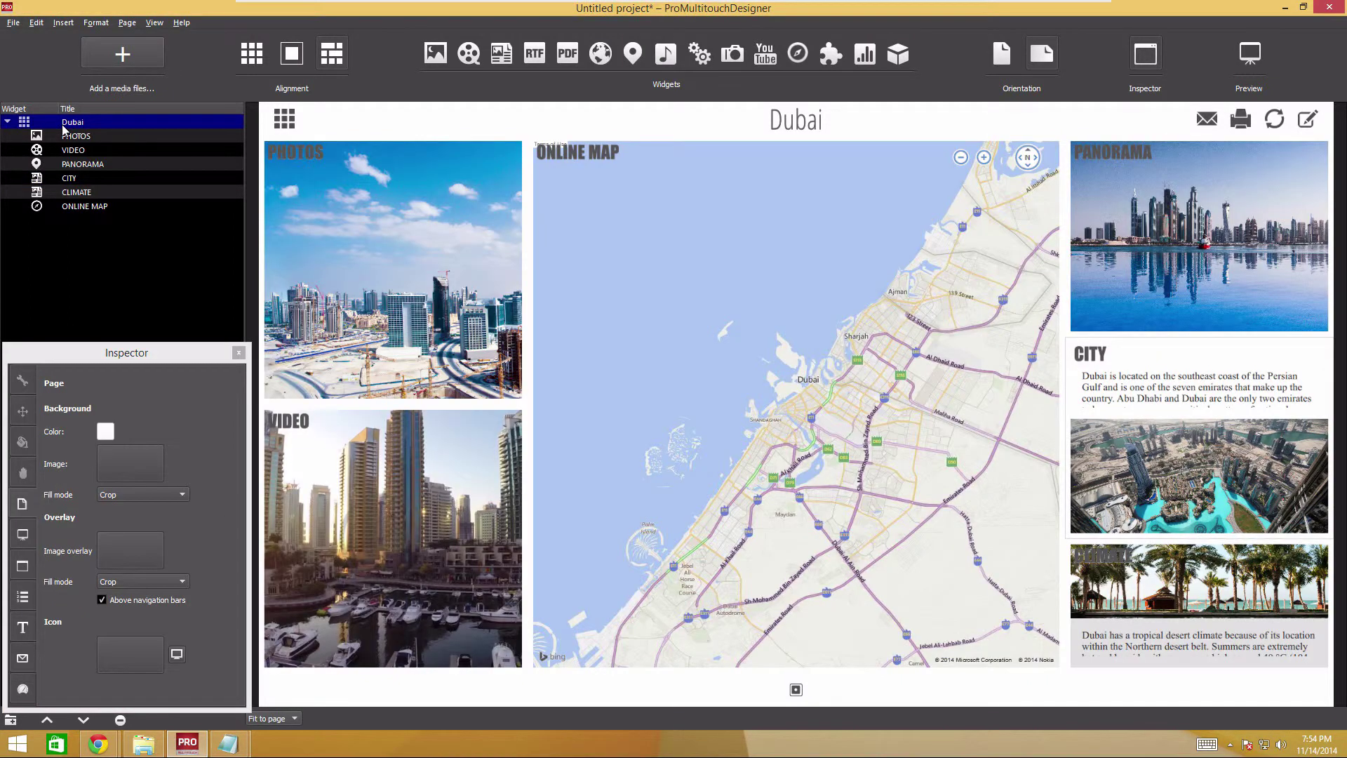
- Position the CITY widget's title at Top Center
left_click(1137, 471)
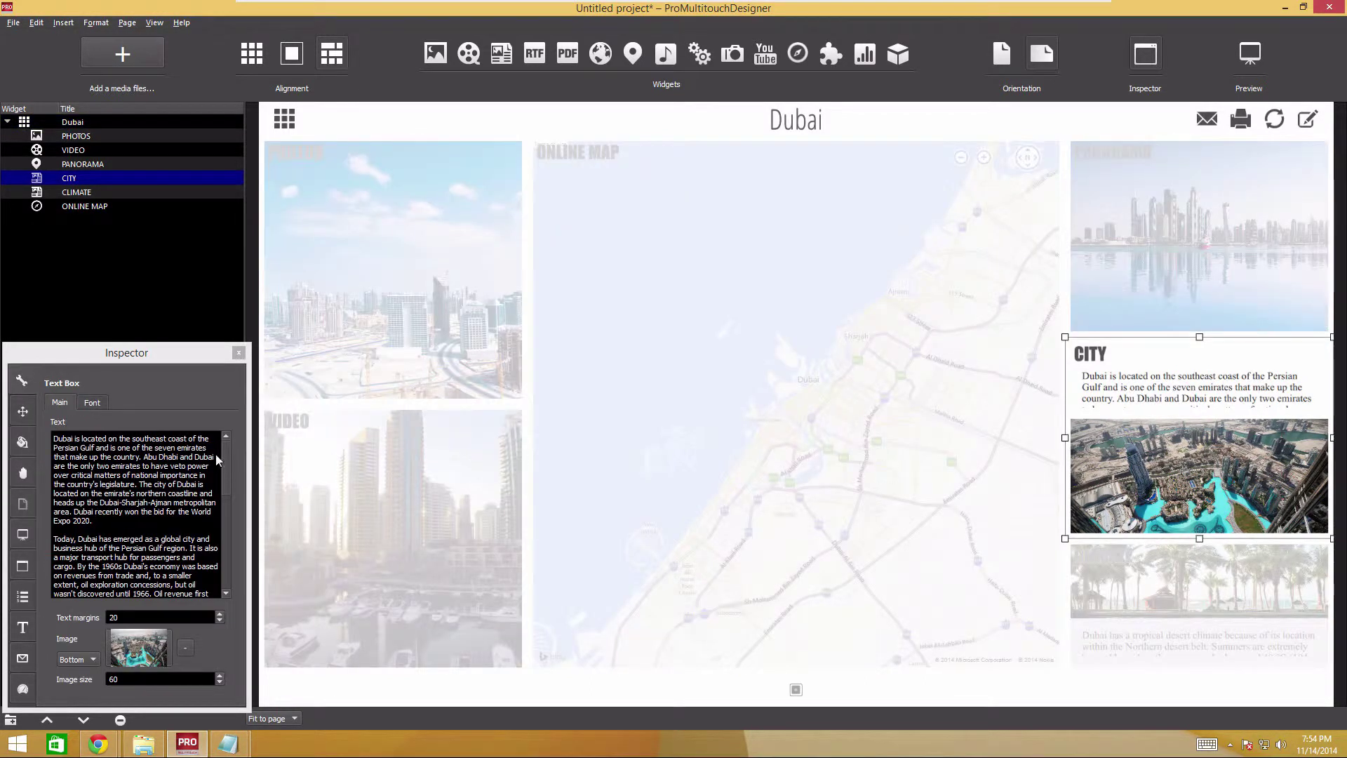
left_click(23, 627)
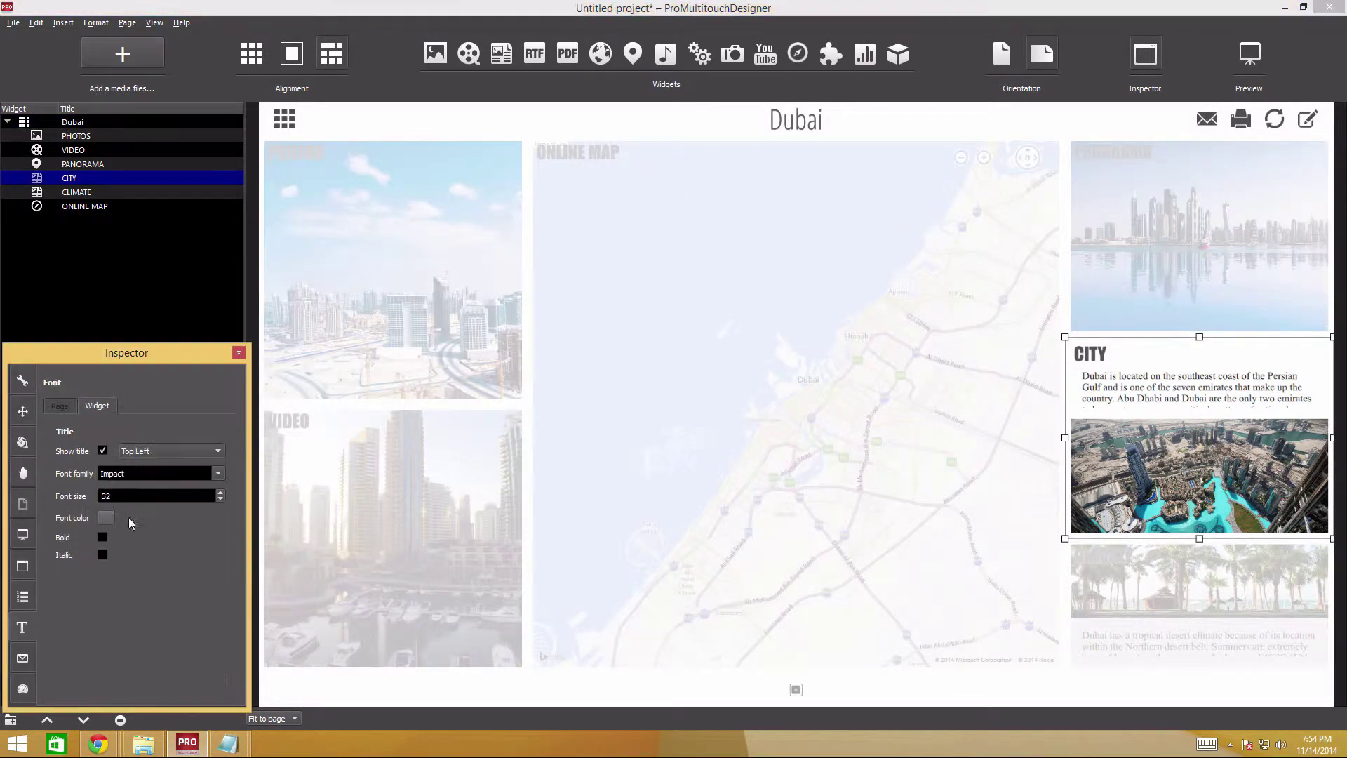
left_click(163, 450)
left_click(162, 465)
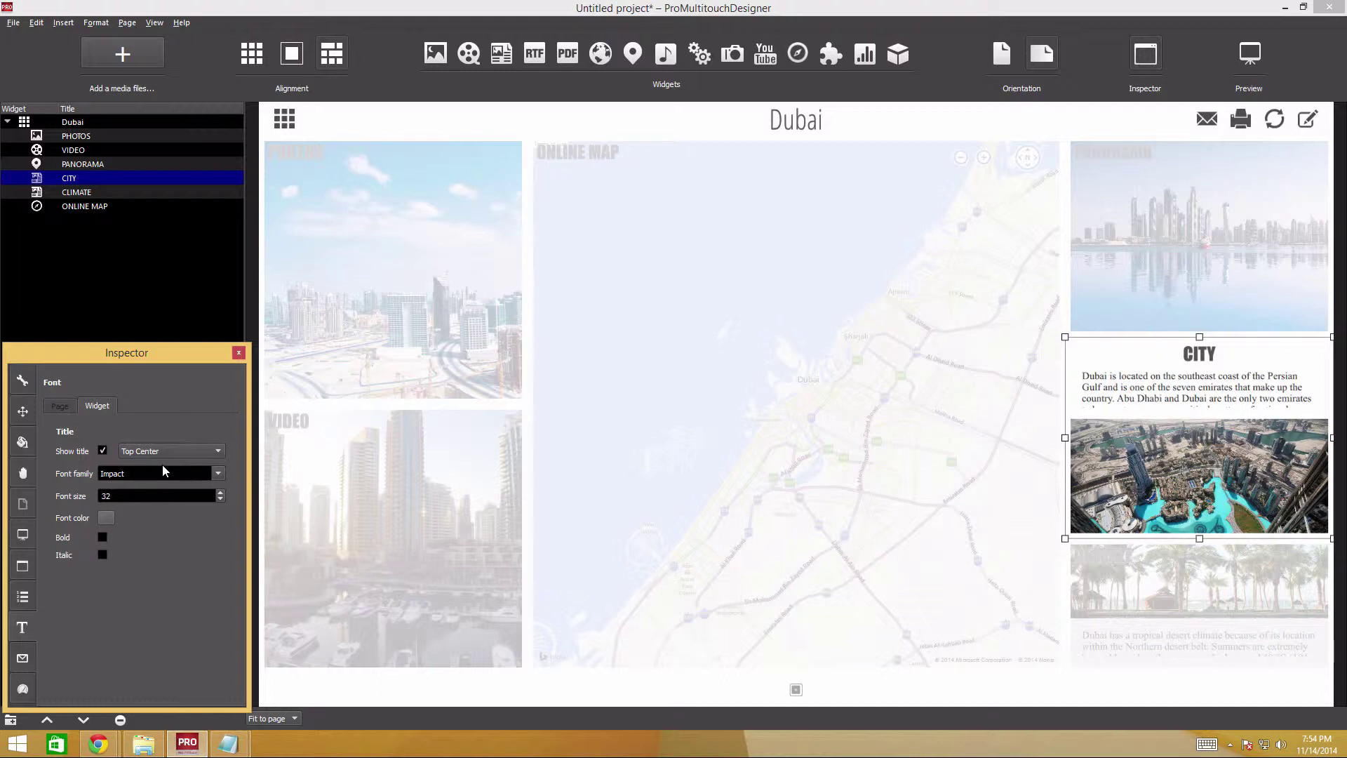
- Make the CITY widget's title white and set its font size to 46
left_click(107, 518)
left_click(630, 342)
left_click(775, 503)
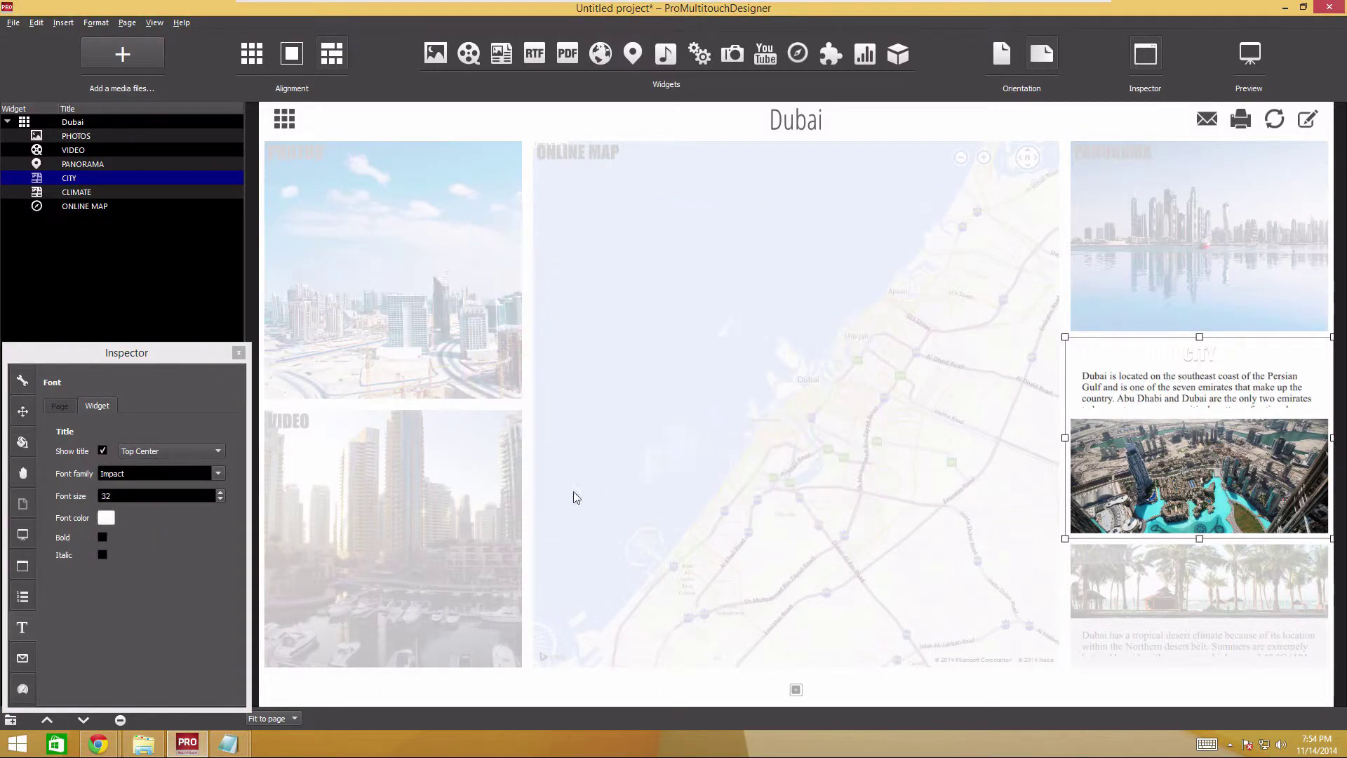
double_click(158, 496)
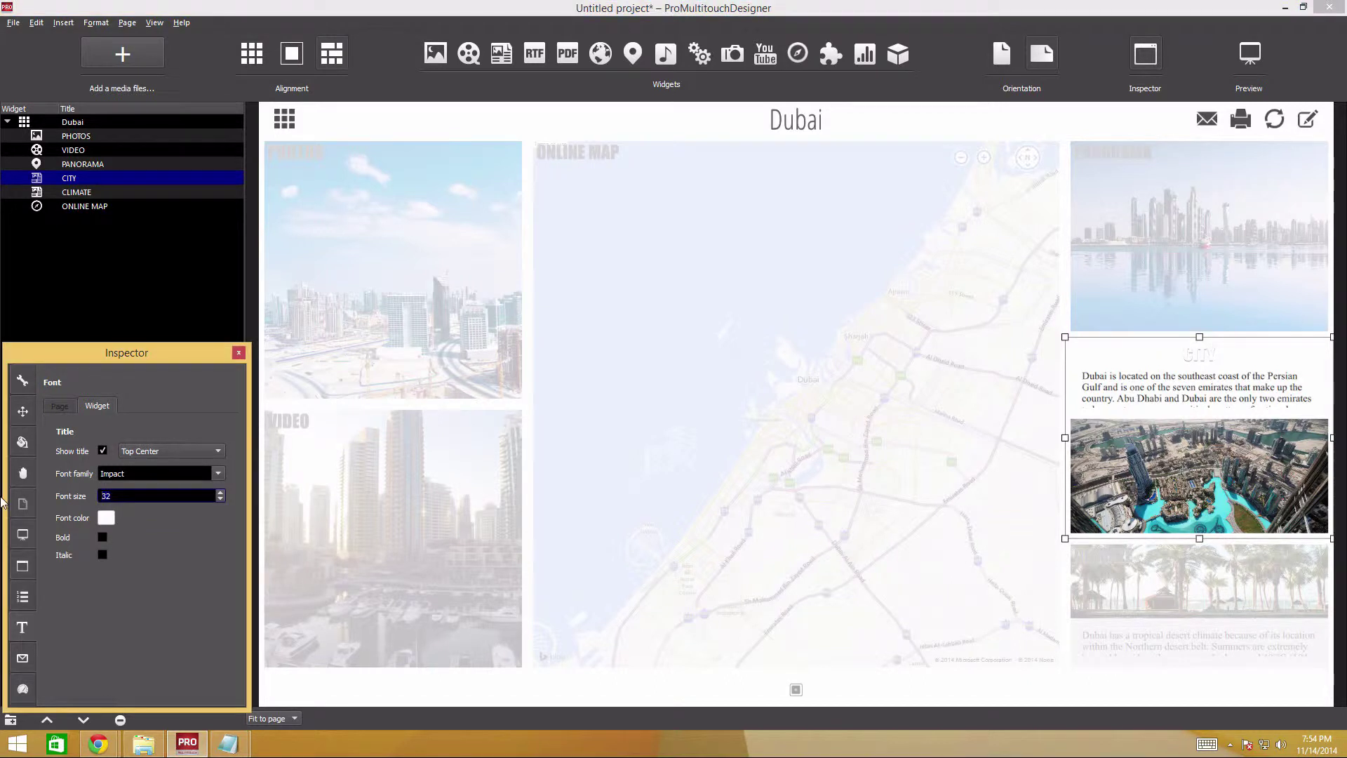
type("46")
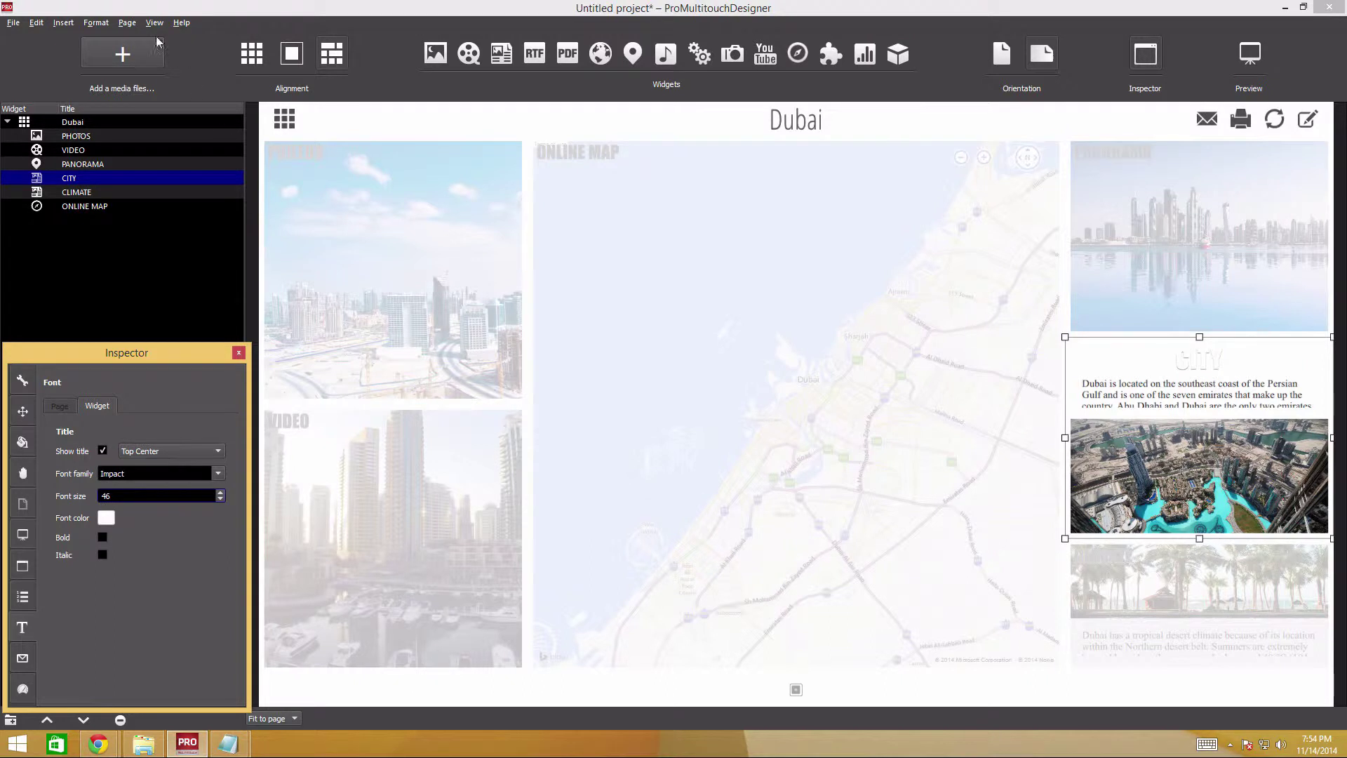
- Apply the CITY widget's current style to all widgets on the Dubai page
left_click(69, 182)
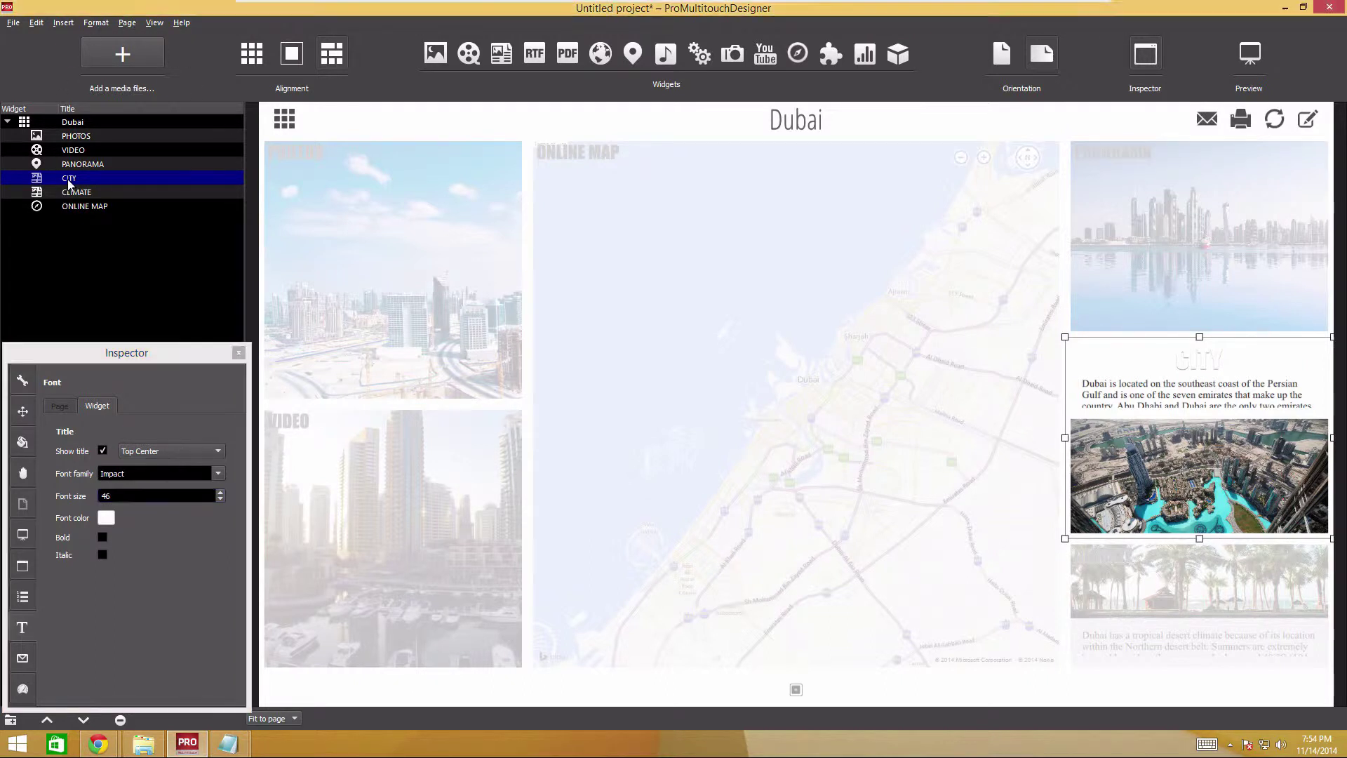
left_click(105, 23)
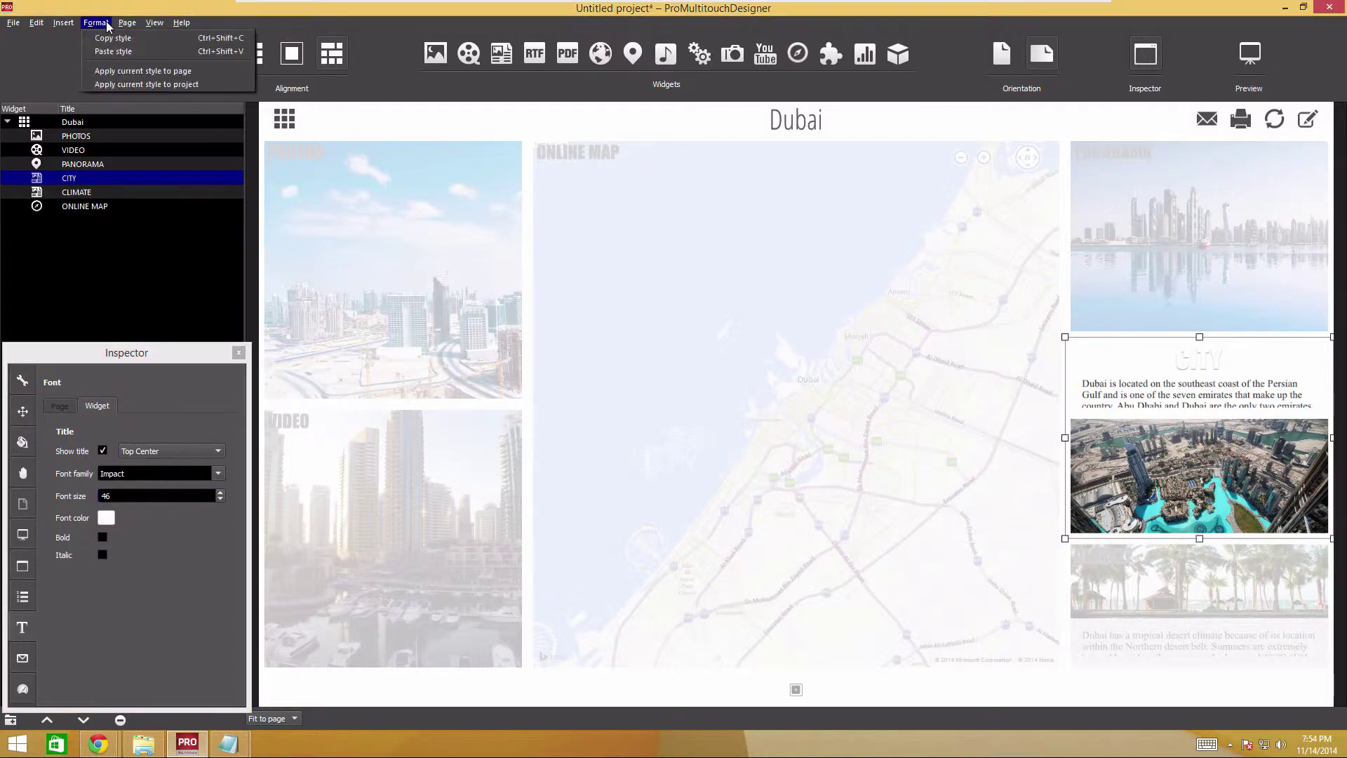
left_click(121, 72)
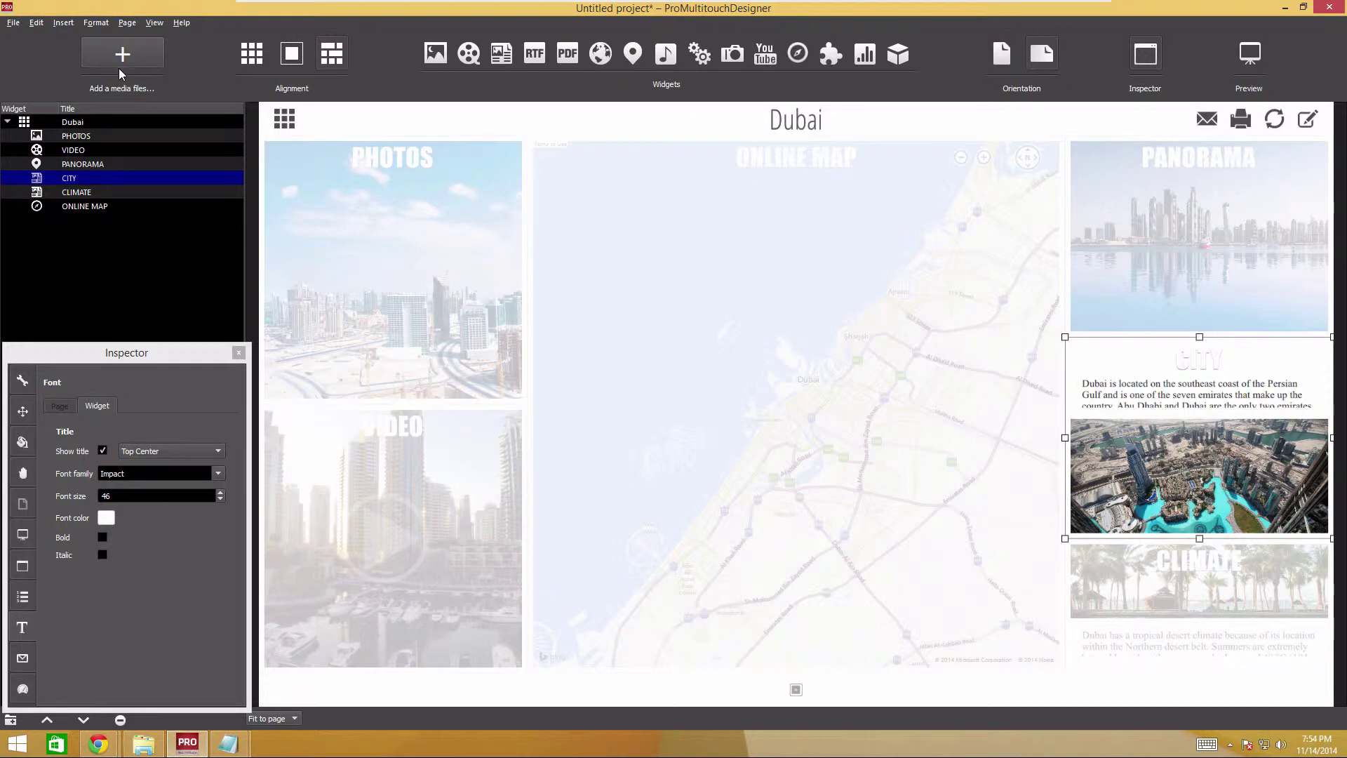
left_click(73, 122)
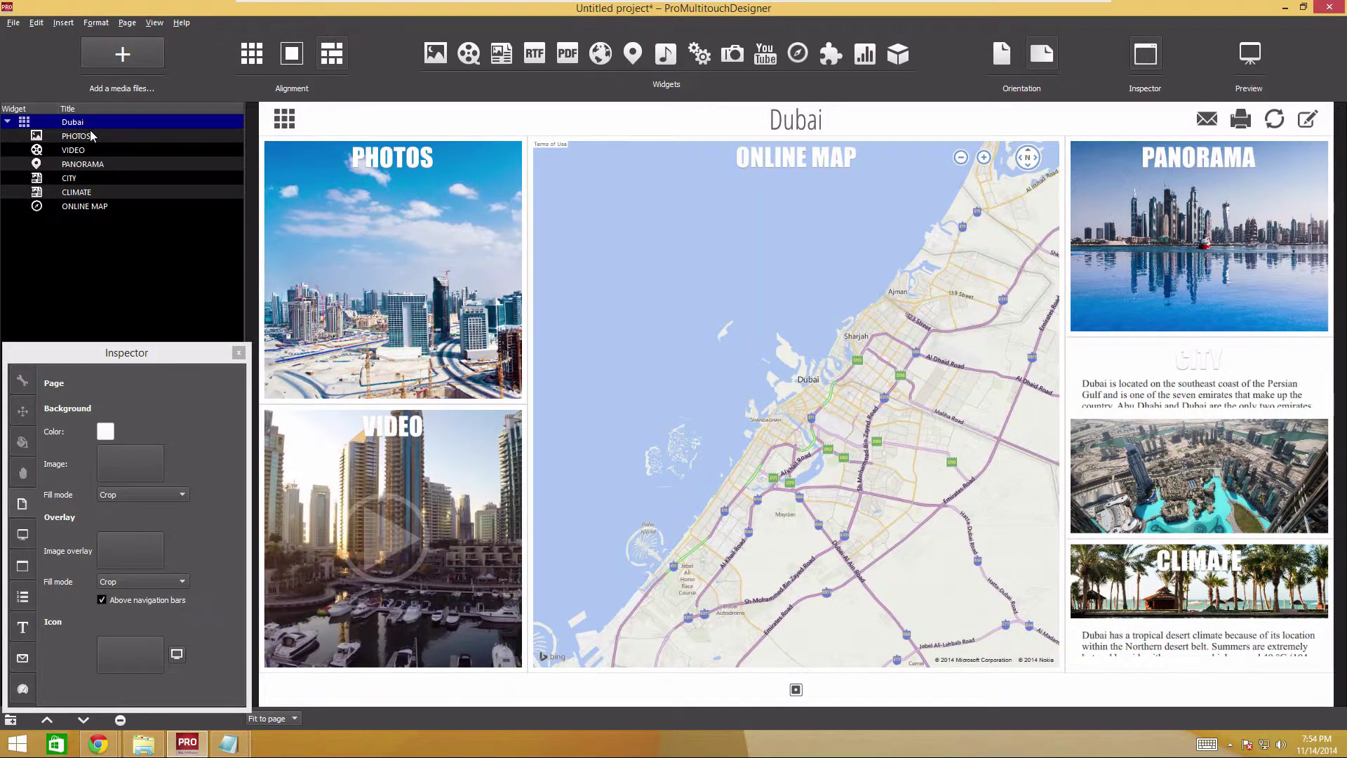
- Apply the CITY widget's current style to the whole project
left_click(77, 179)
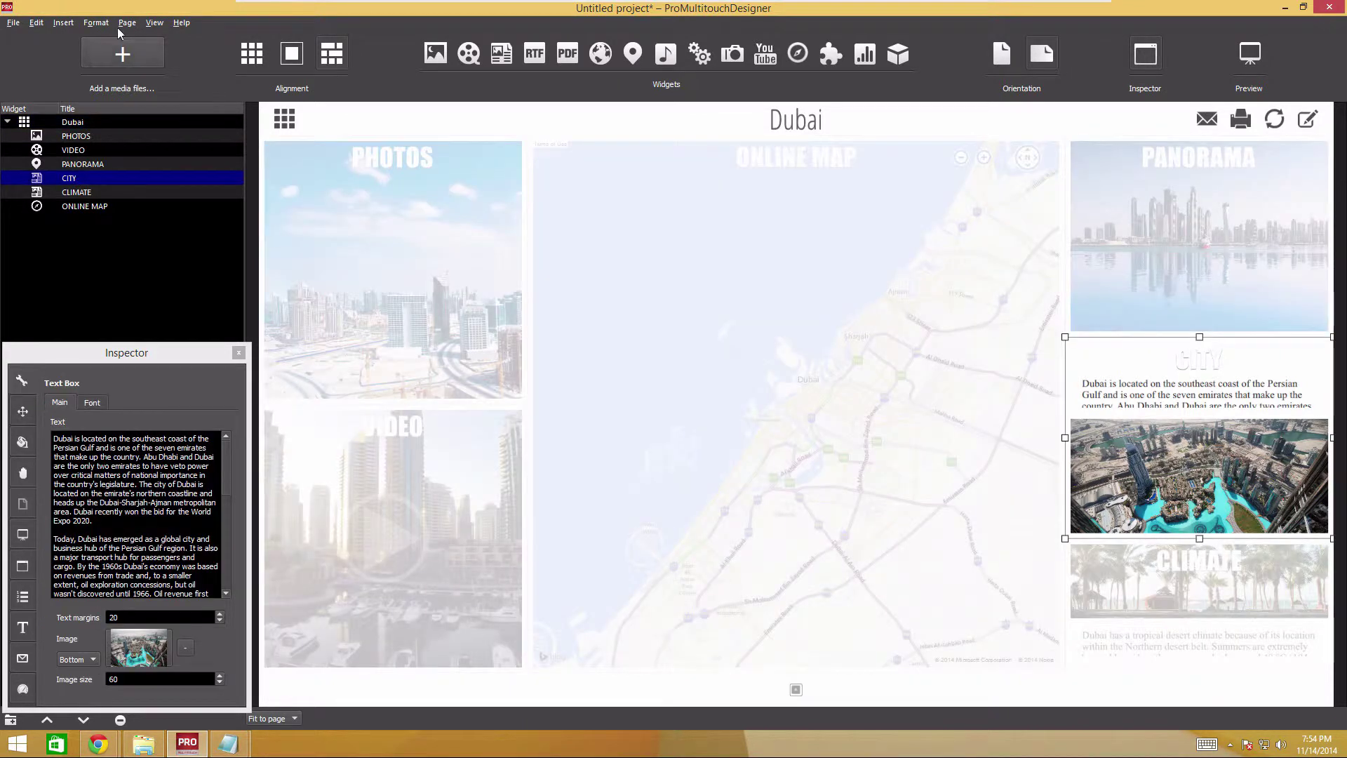
left_click(98, 23)
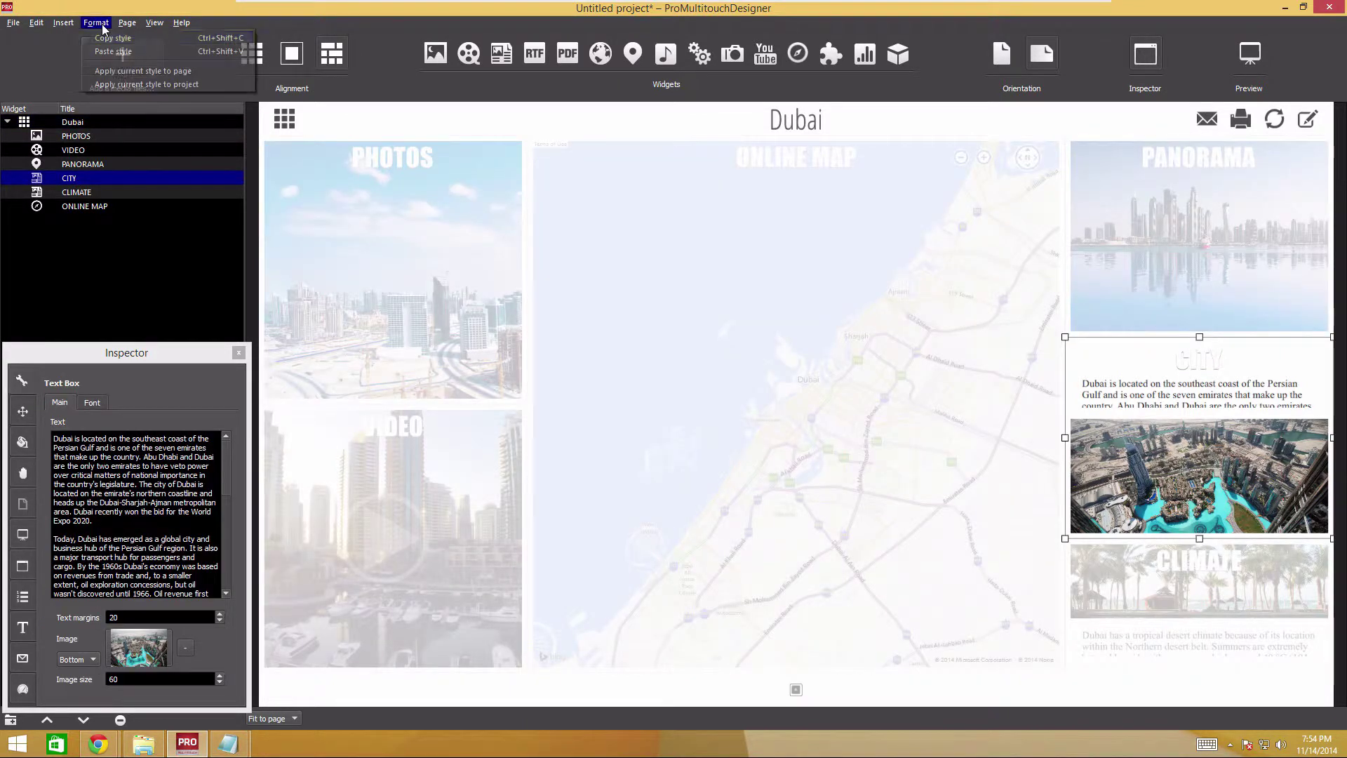
left_click(120, 84)
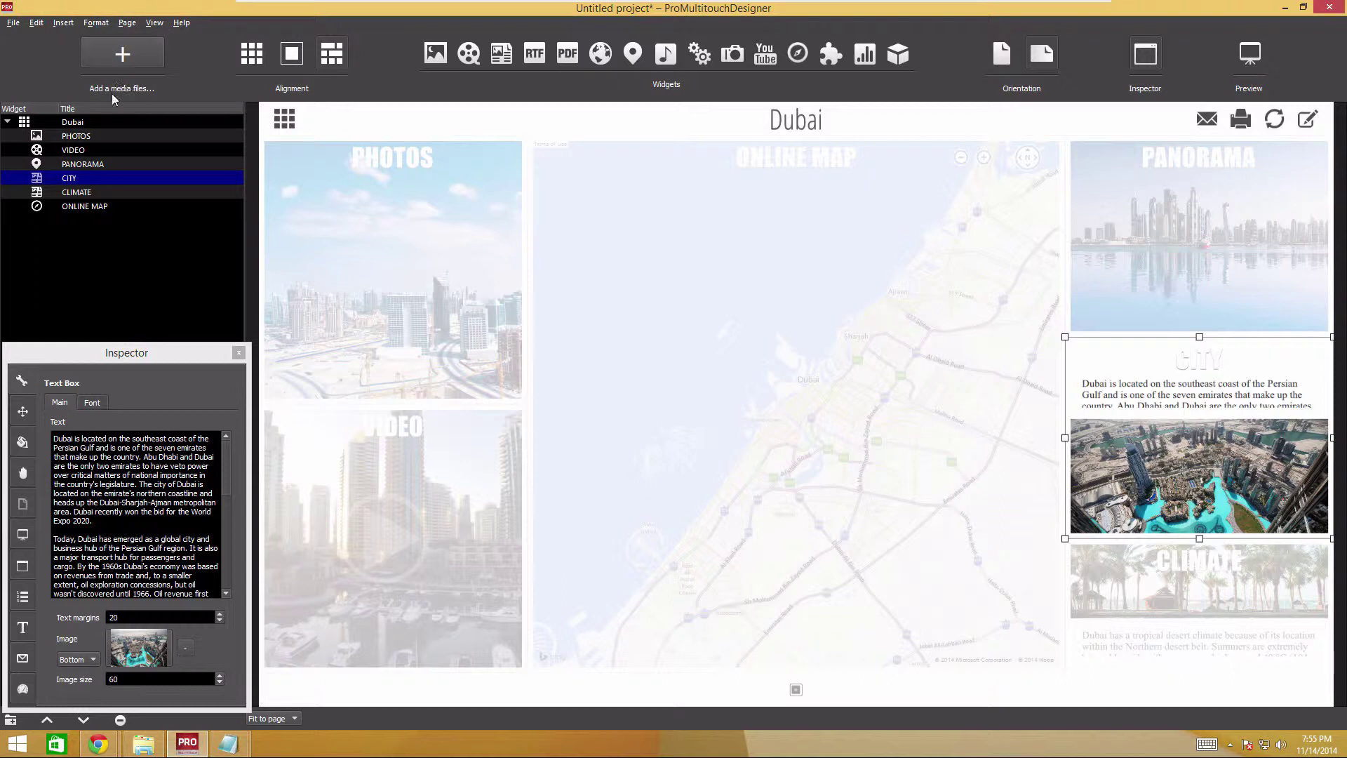
left_click(73, 122)
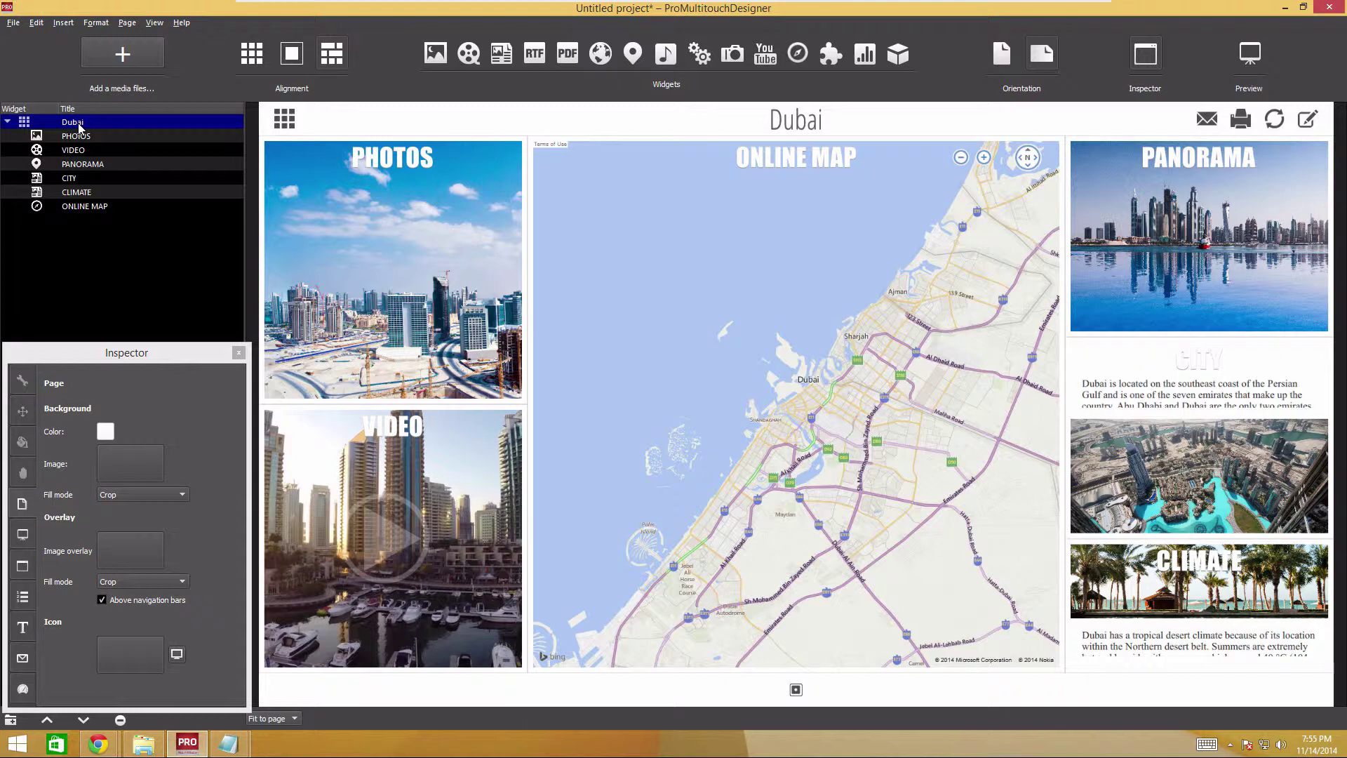
- Change the title font color of the CITY widget to black
left_click(1201, 444)
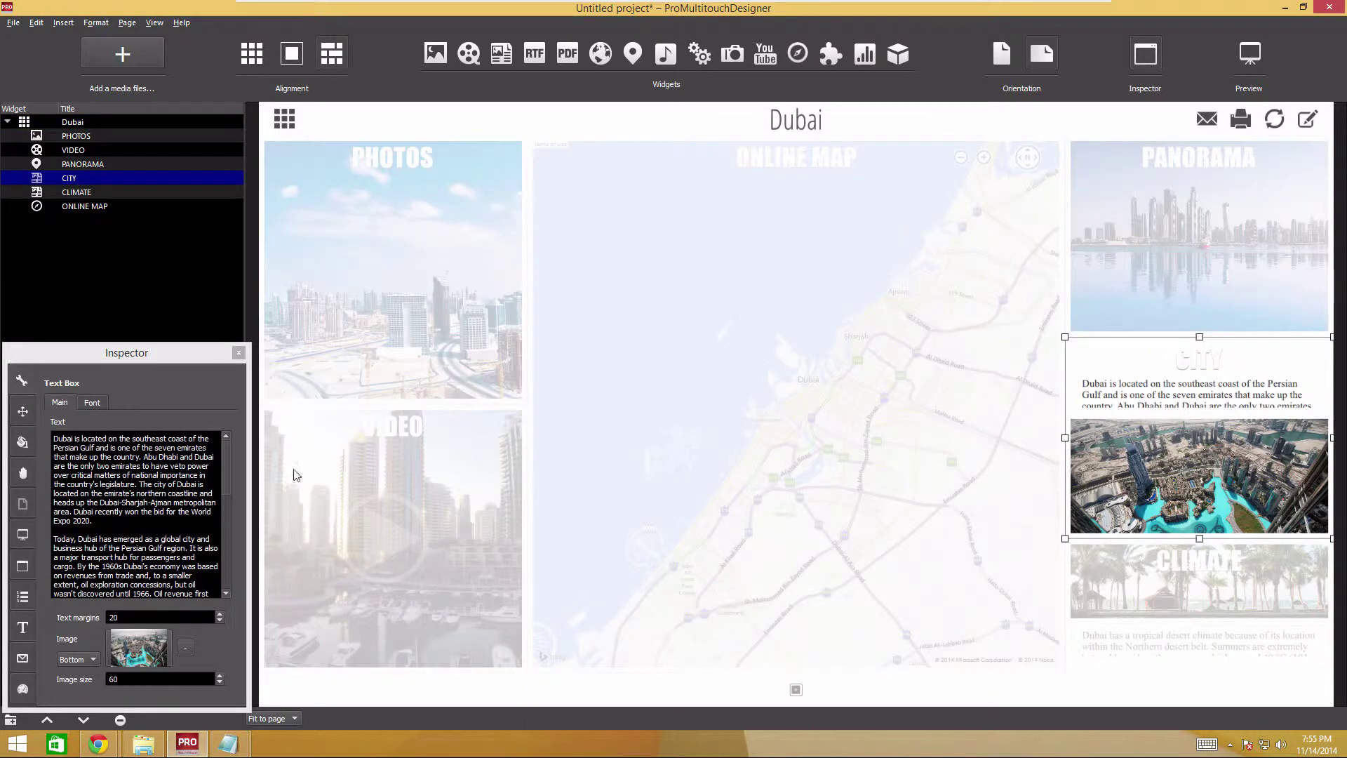
left_click(22, 626)
left_click(106, 517)
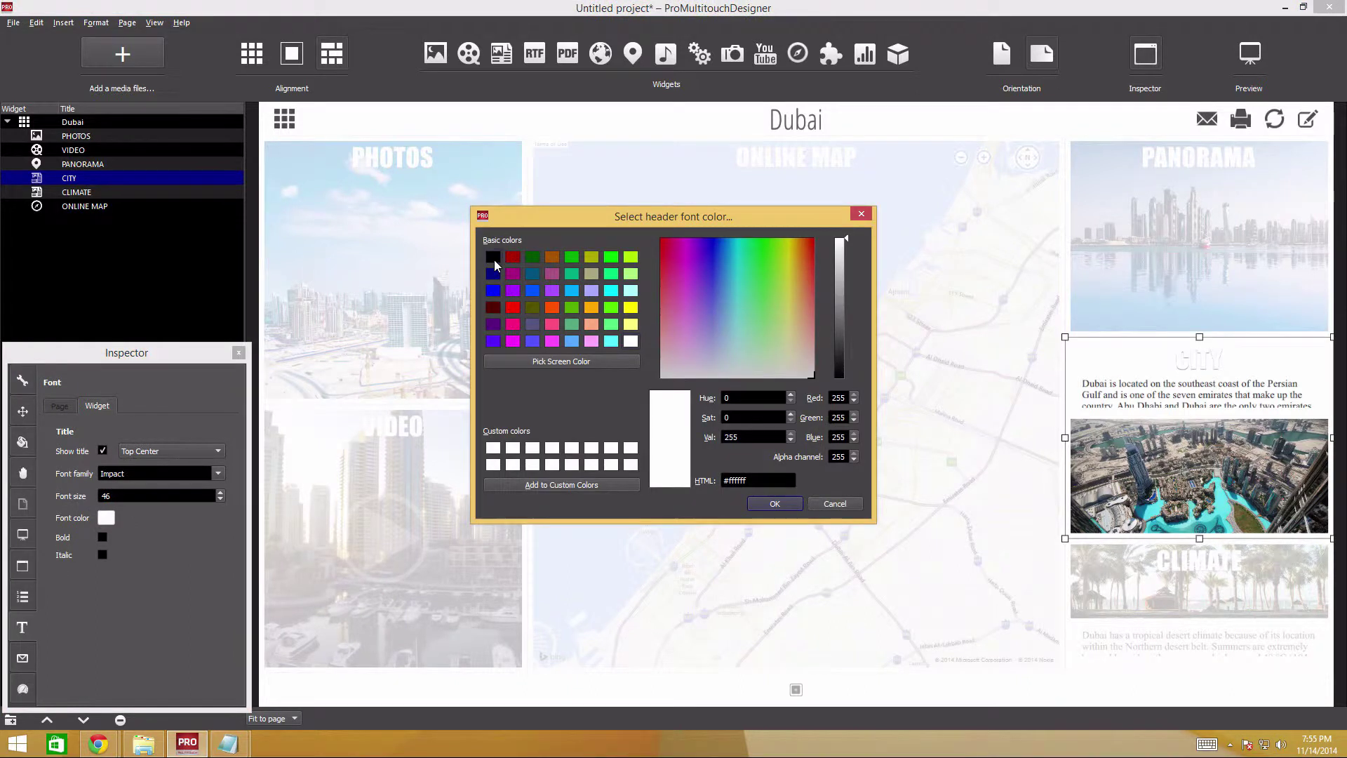
left_click(493, 258)
left_click(774, 503)
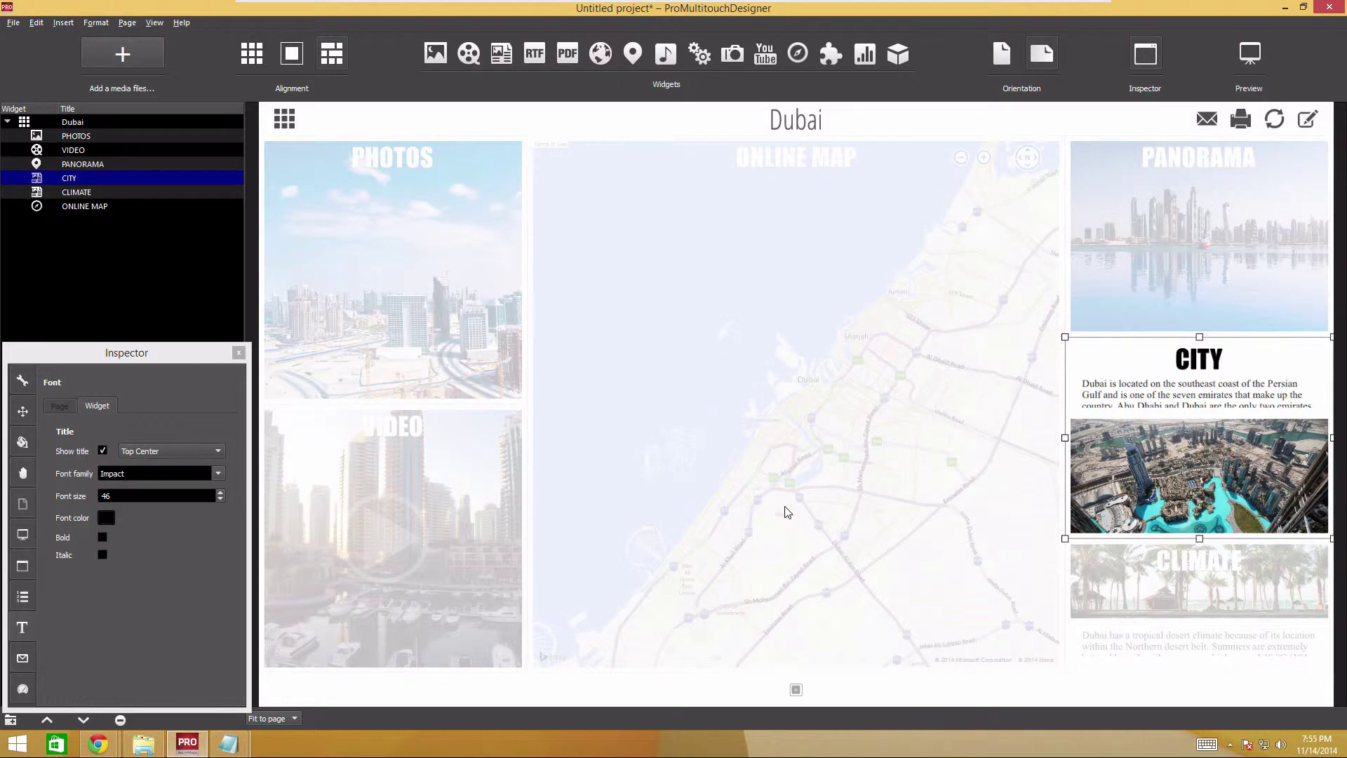
- Hide the title of the ONLINE MAP widget
left_click(786, 512)
left_click(21, 629)
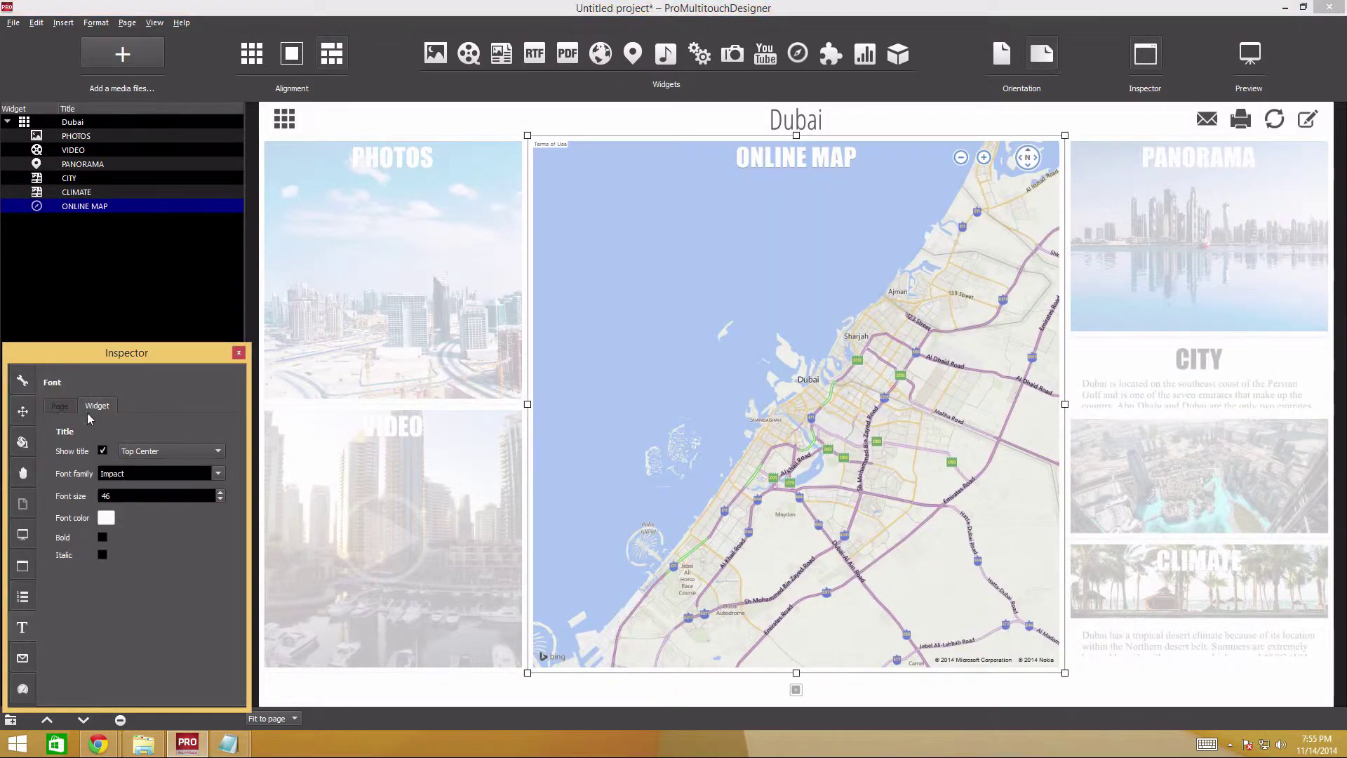
left_click(103, 451)
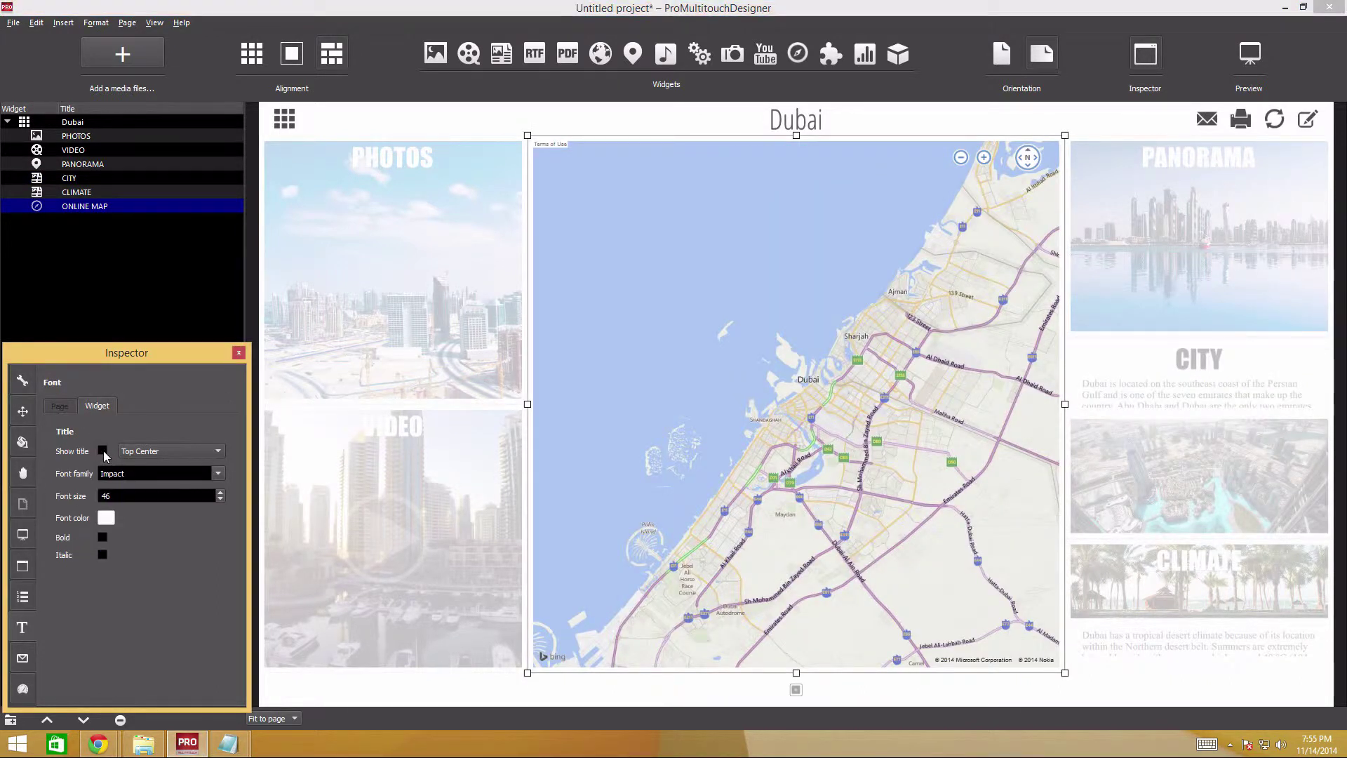
- Move the VIDEO widget's title to the Bottom Left position
left_click(330, 446)
left_click(21, 627)
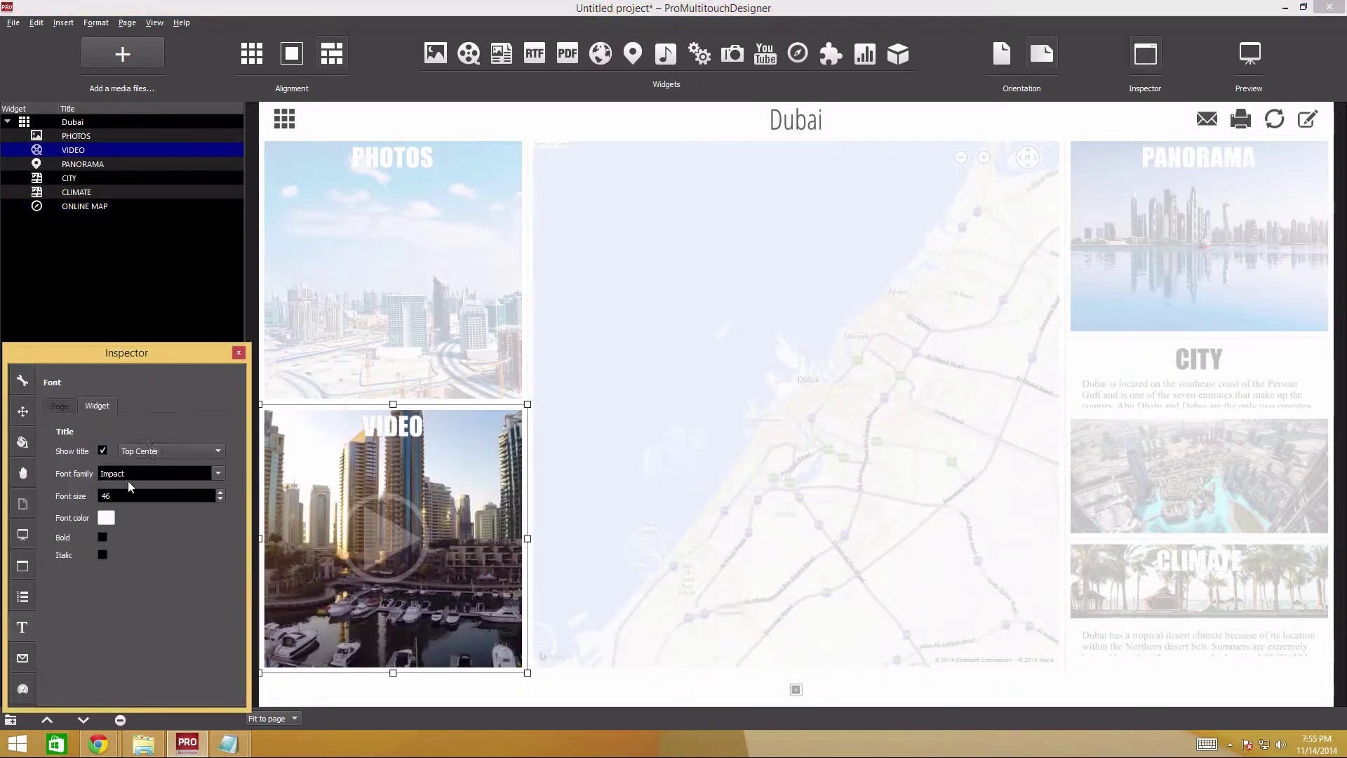
left_click(137, 451)
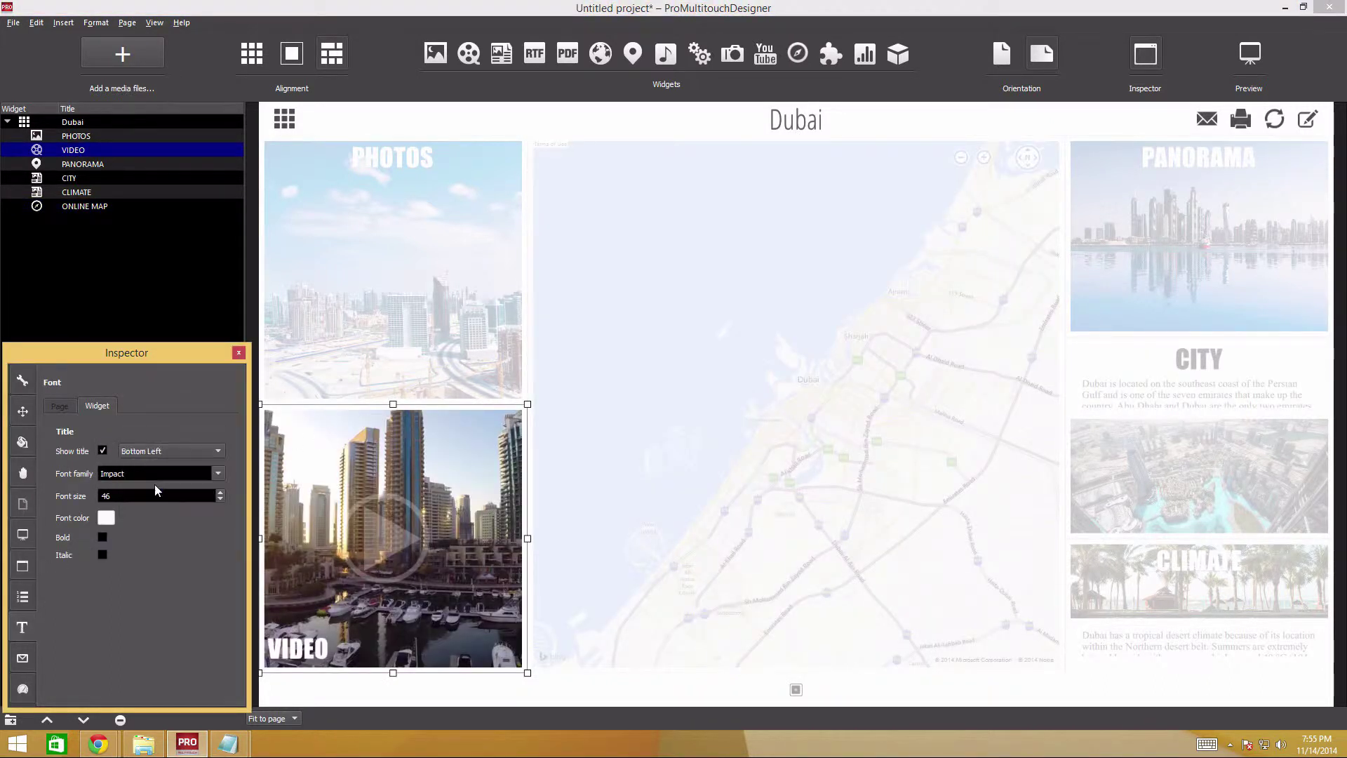
left_click(74, 123)
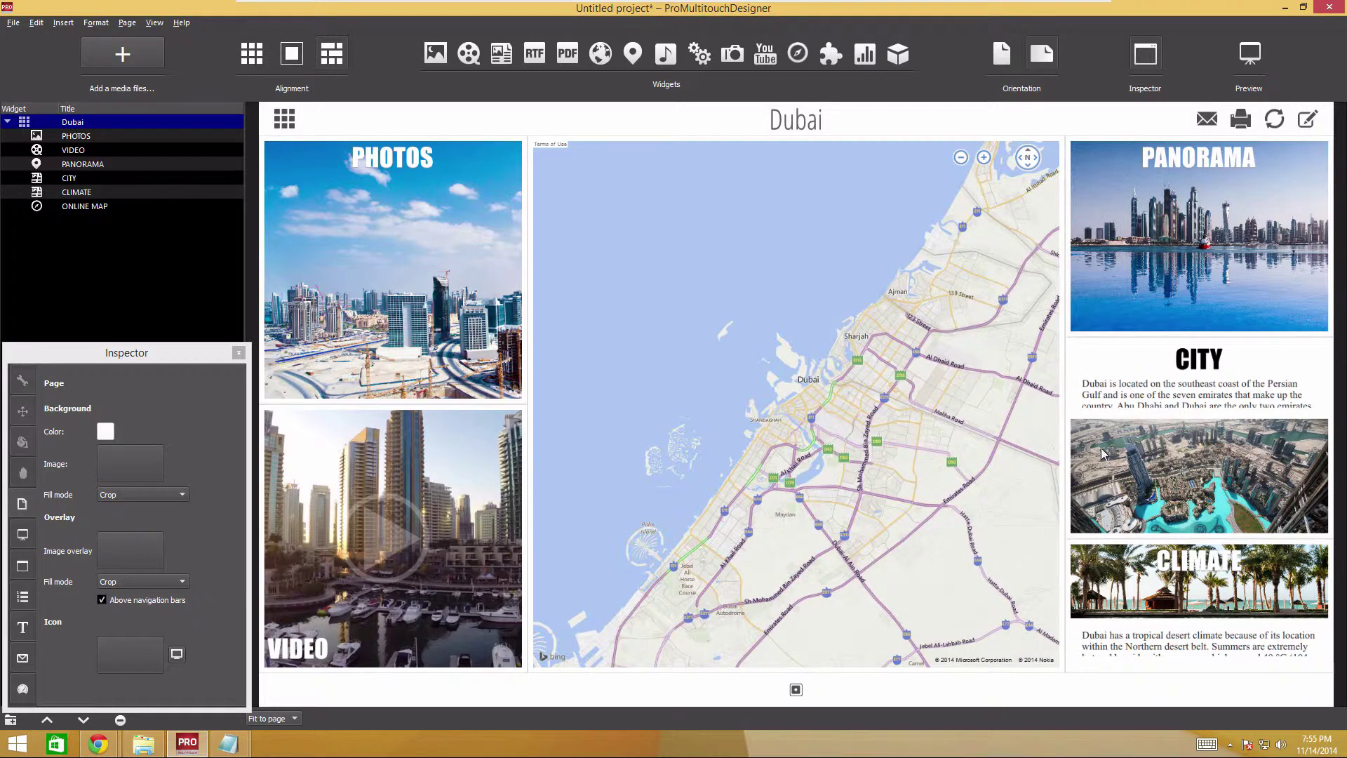
- Set the body text of both the CITY and CLIMATE widgets to Center horizontal alignment
left_click(1154, 438)
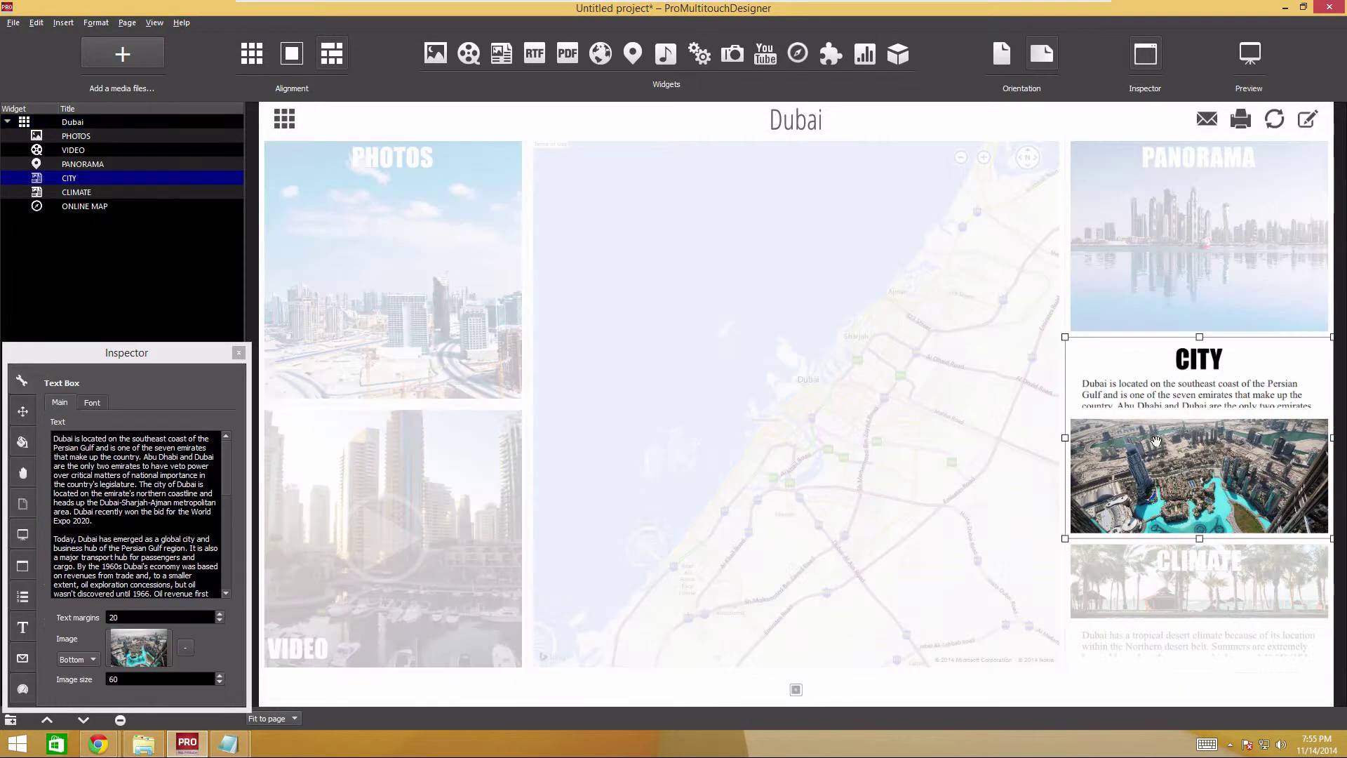
left_click(1150, 581, "ctrl")
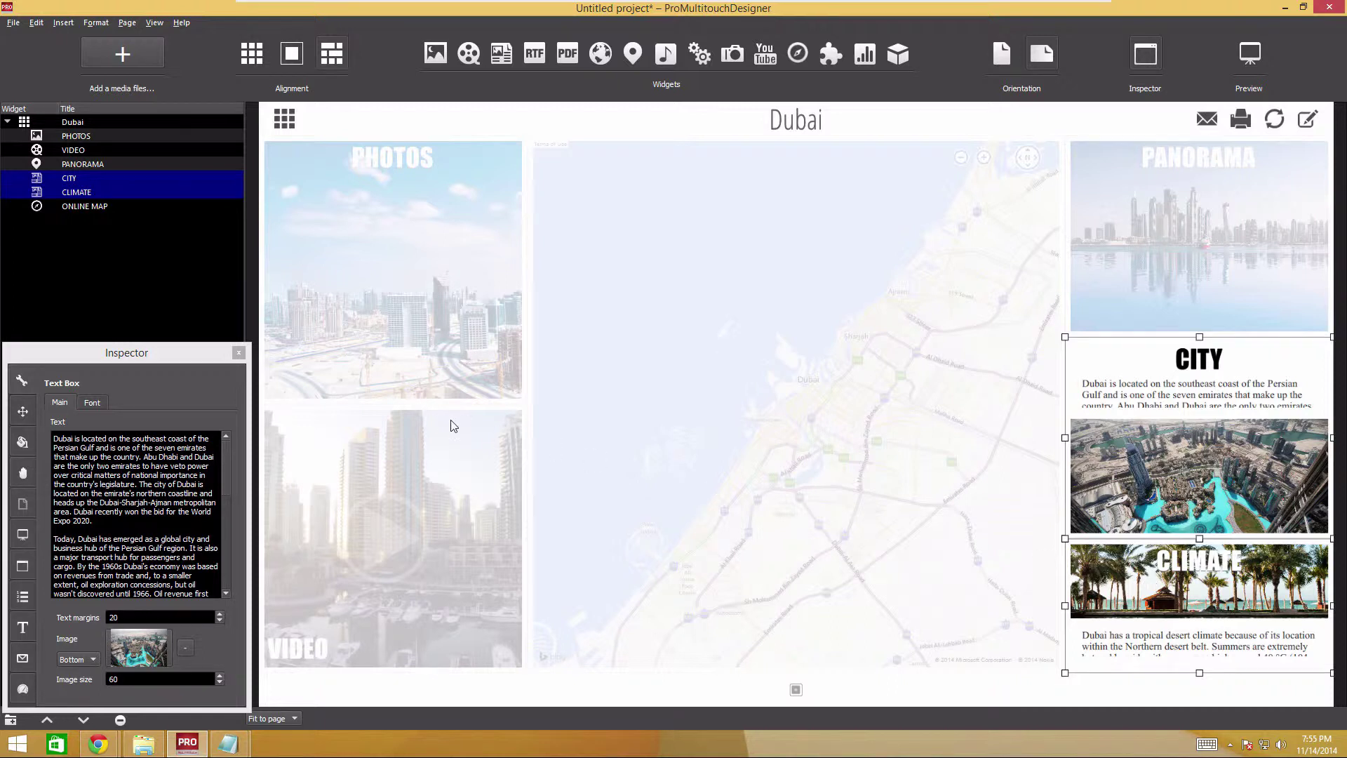
left_click(92, 402)
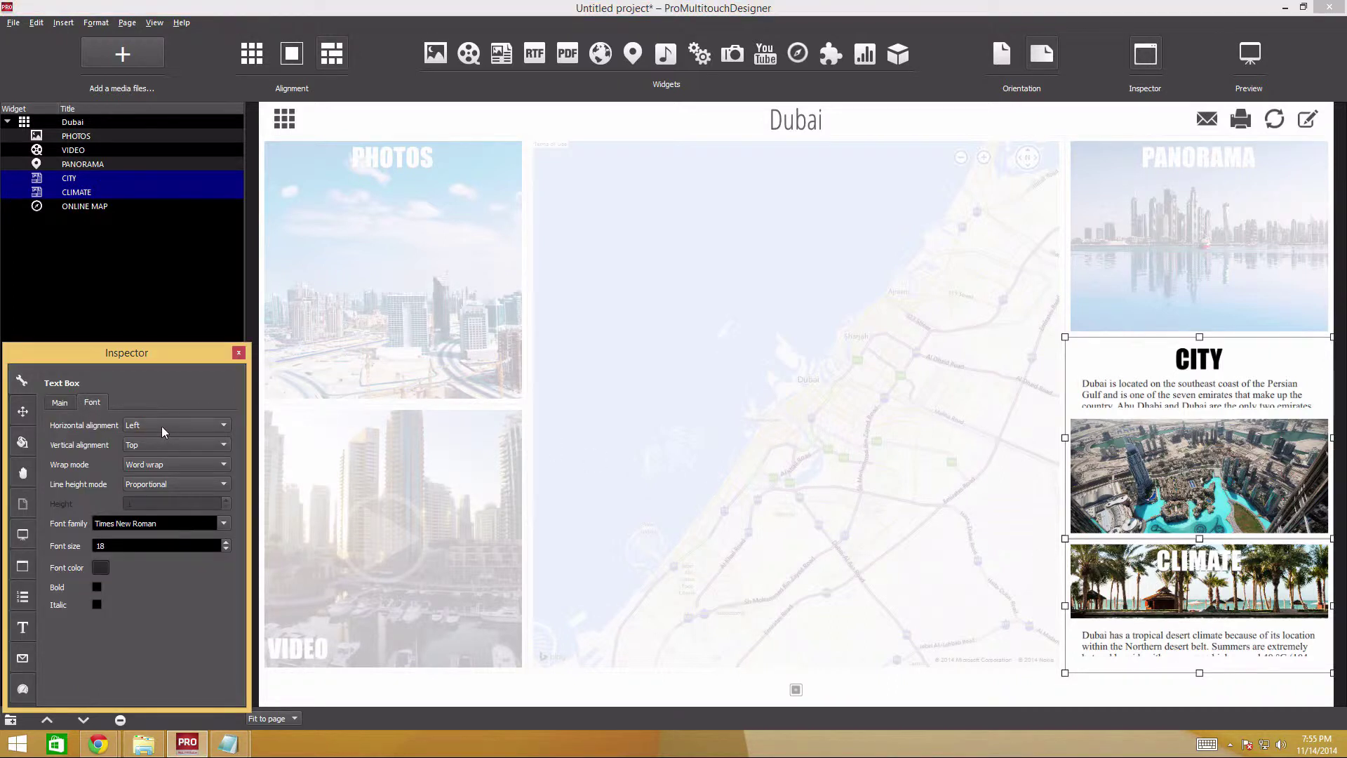
left_click(162, 425)
left_click(162, 446)
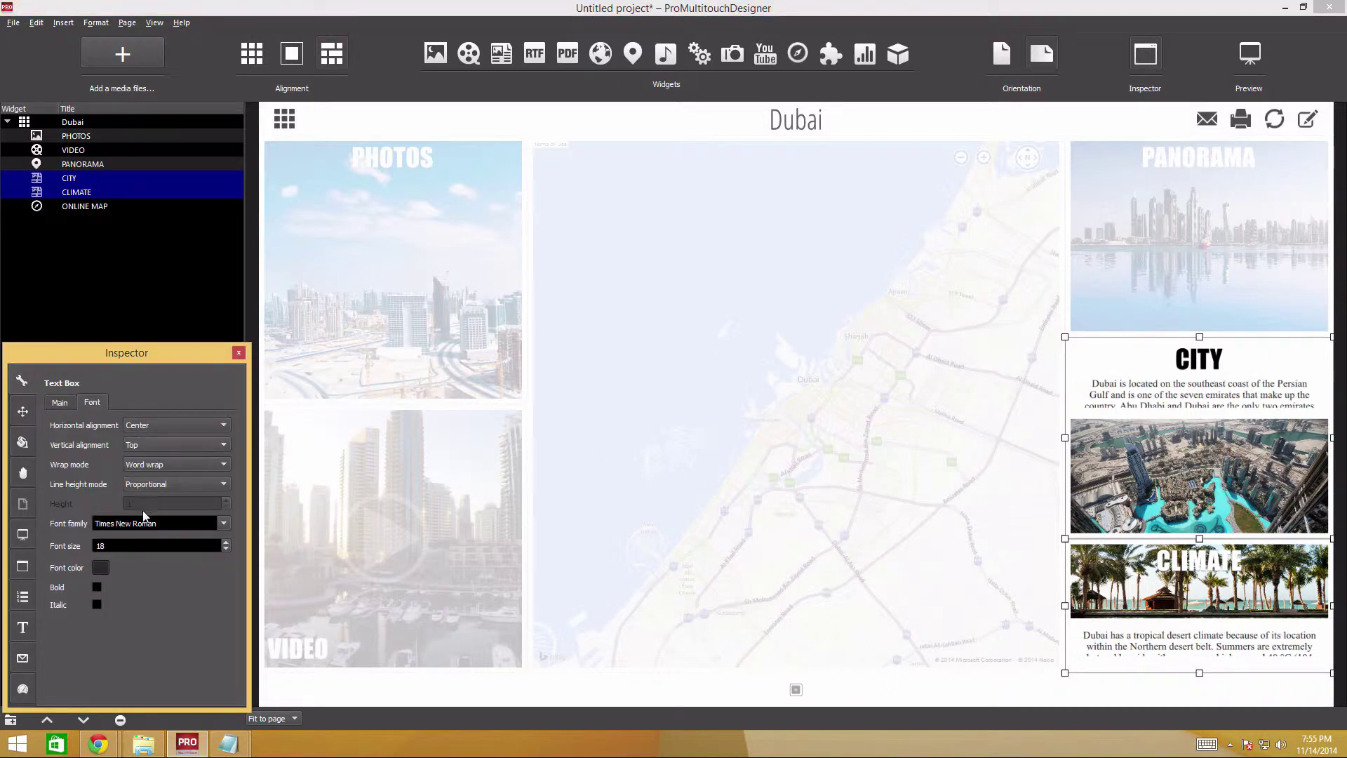
- Increase the body text of the CITY and CLIMATE widgets to font size 22
left_click(135, 550)
key("Up")
key("Up")
key("Up")
key("Up")
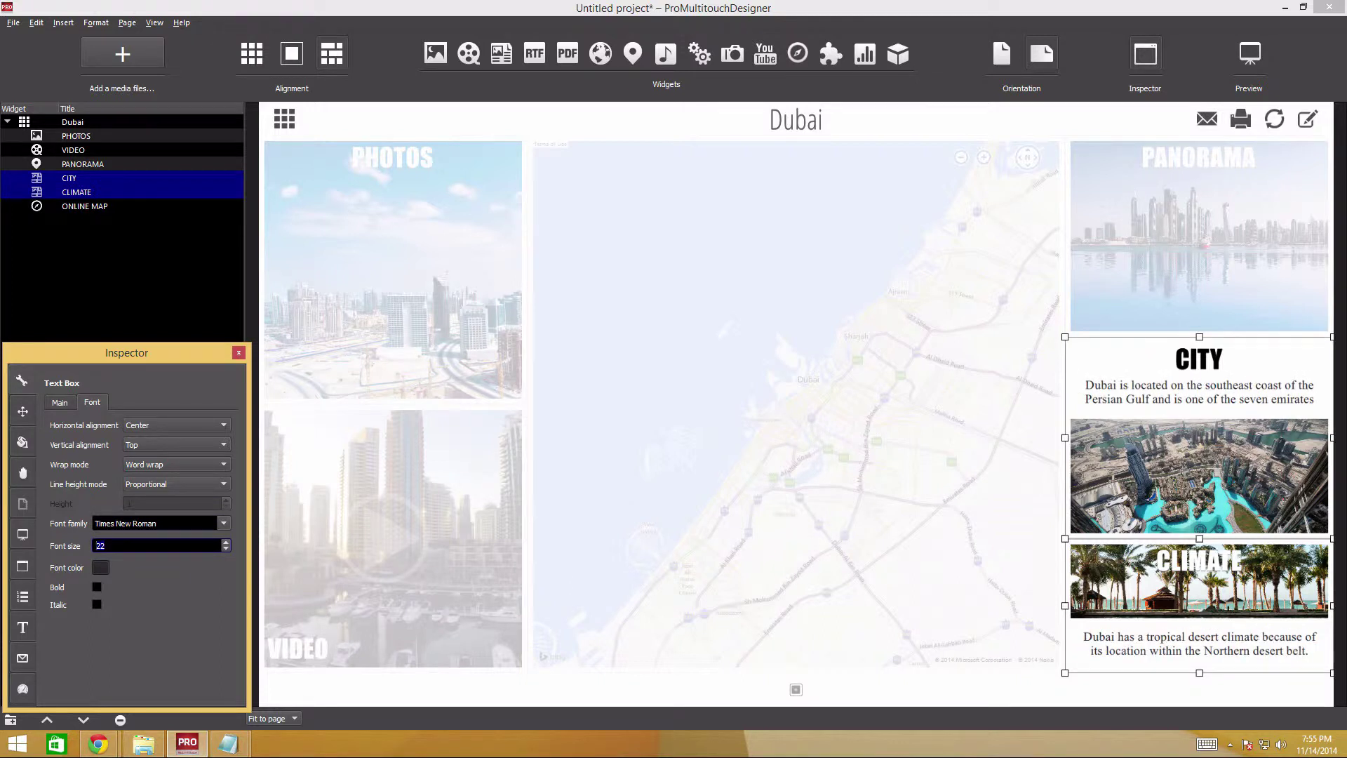
left_click(68, 123)
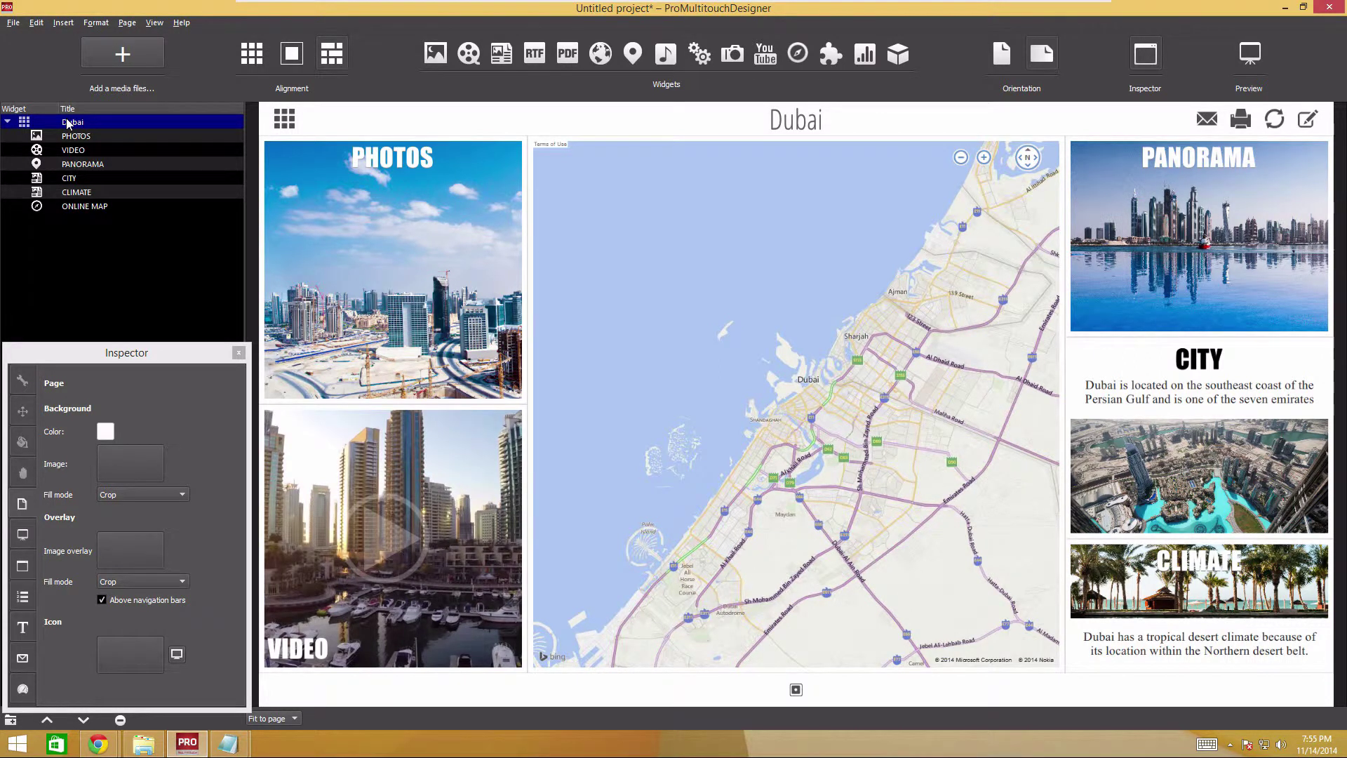
- Save the project to the Desktop as a ProMultitouch Archive named myproject
left_click(14, 26)
left_click(33, 82)
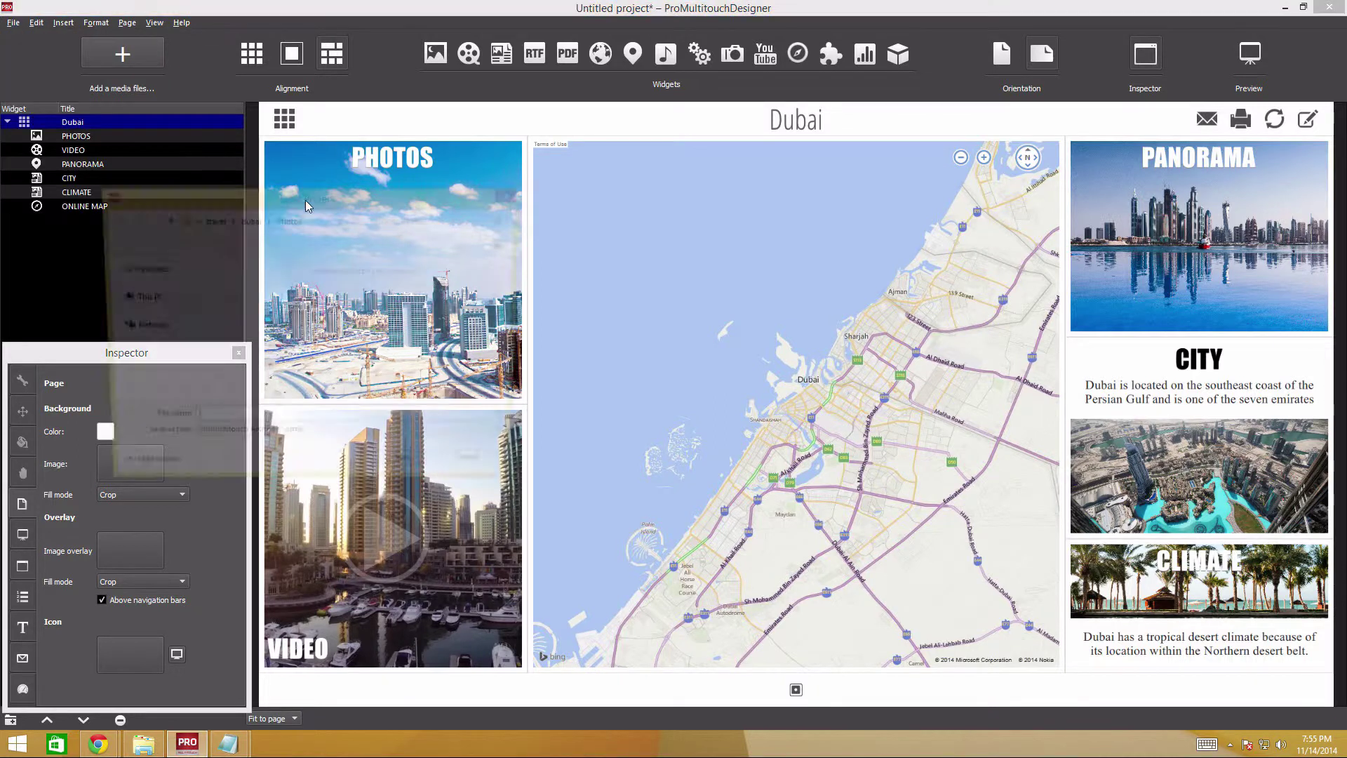
left_click(163, 298)
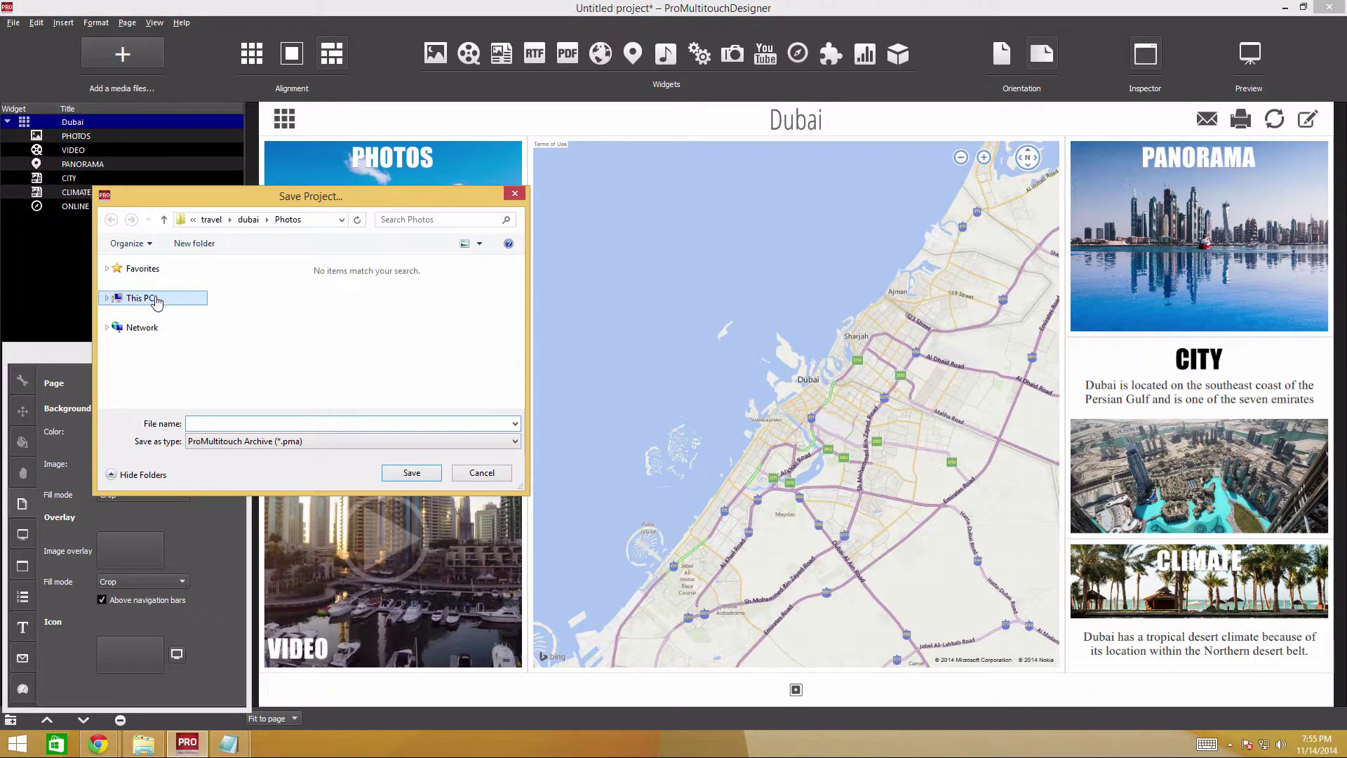
left_click(273, 303)
double_click(273, 303)
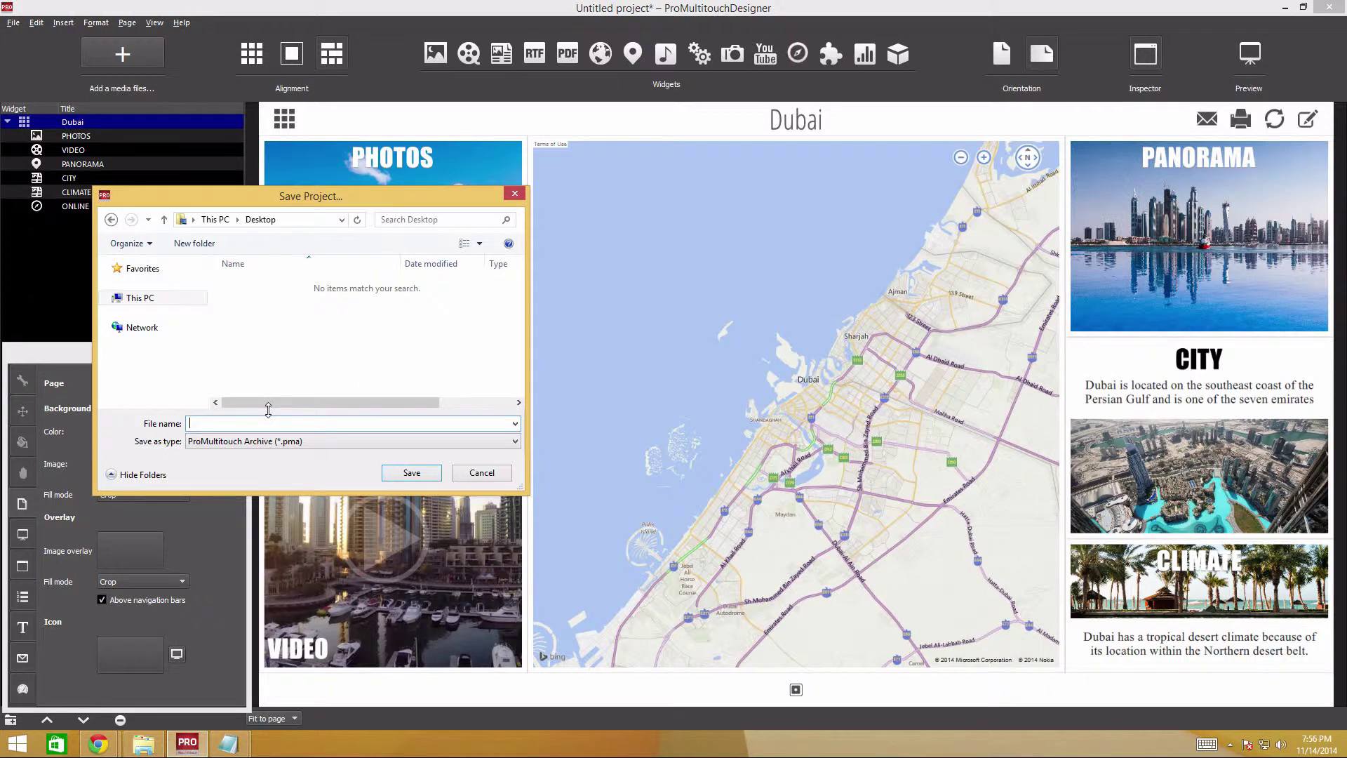
type("myproject")
key("Return")
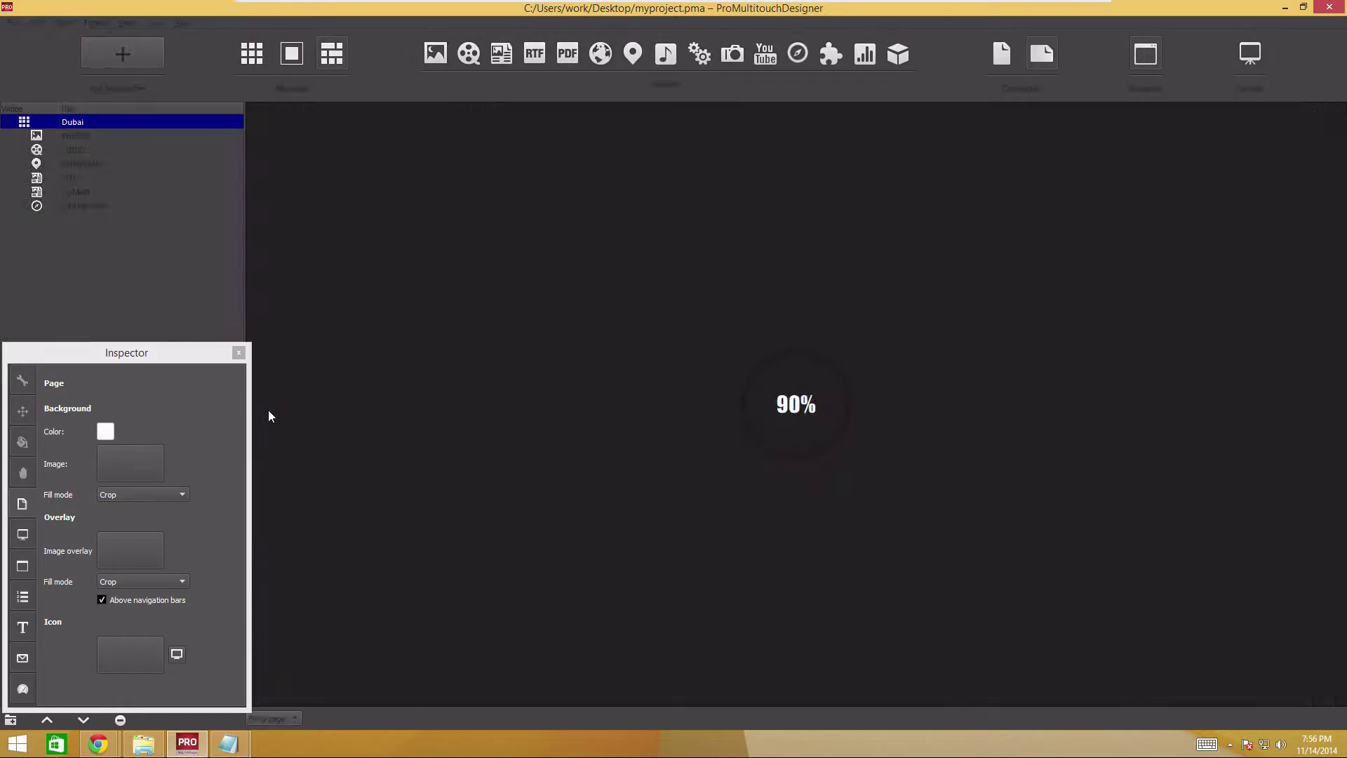
- Look at the saved myproject.pma file on the Windows desktop, then return to ProMultitouchDesigner
right_click(327, 751)
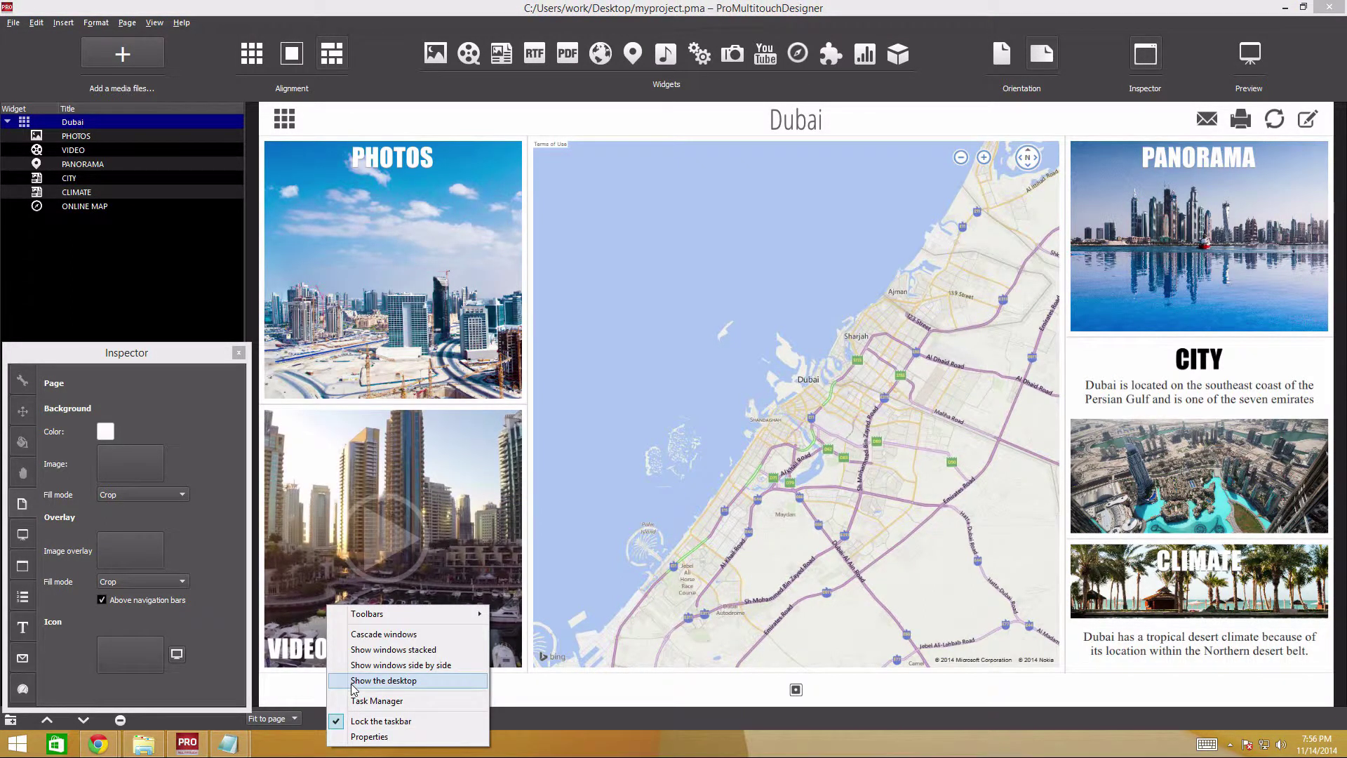
left_click(353, 680)
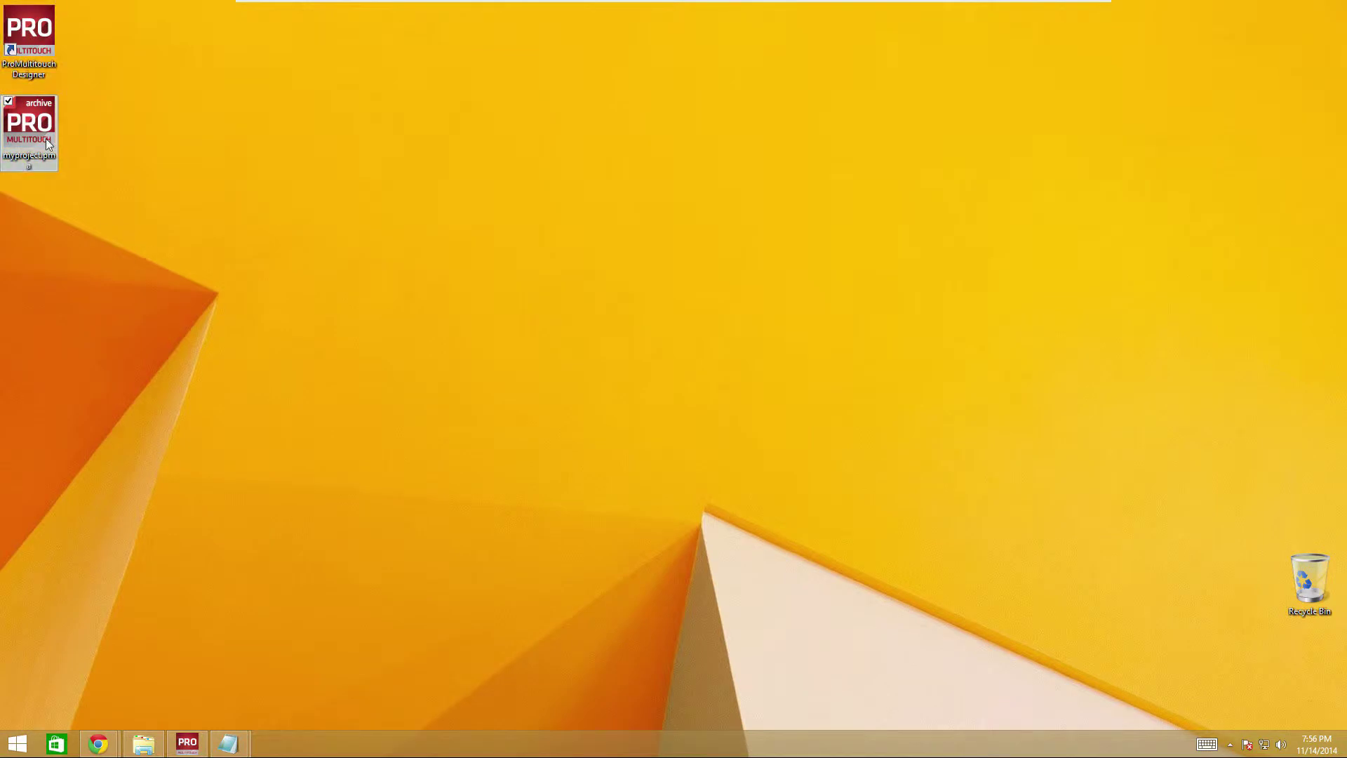
mouse_move(59, 144)
left_click(187, 744)
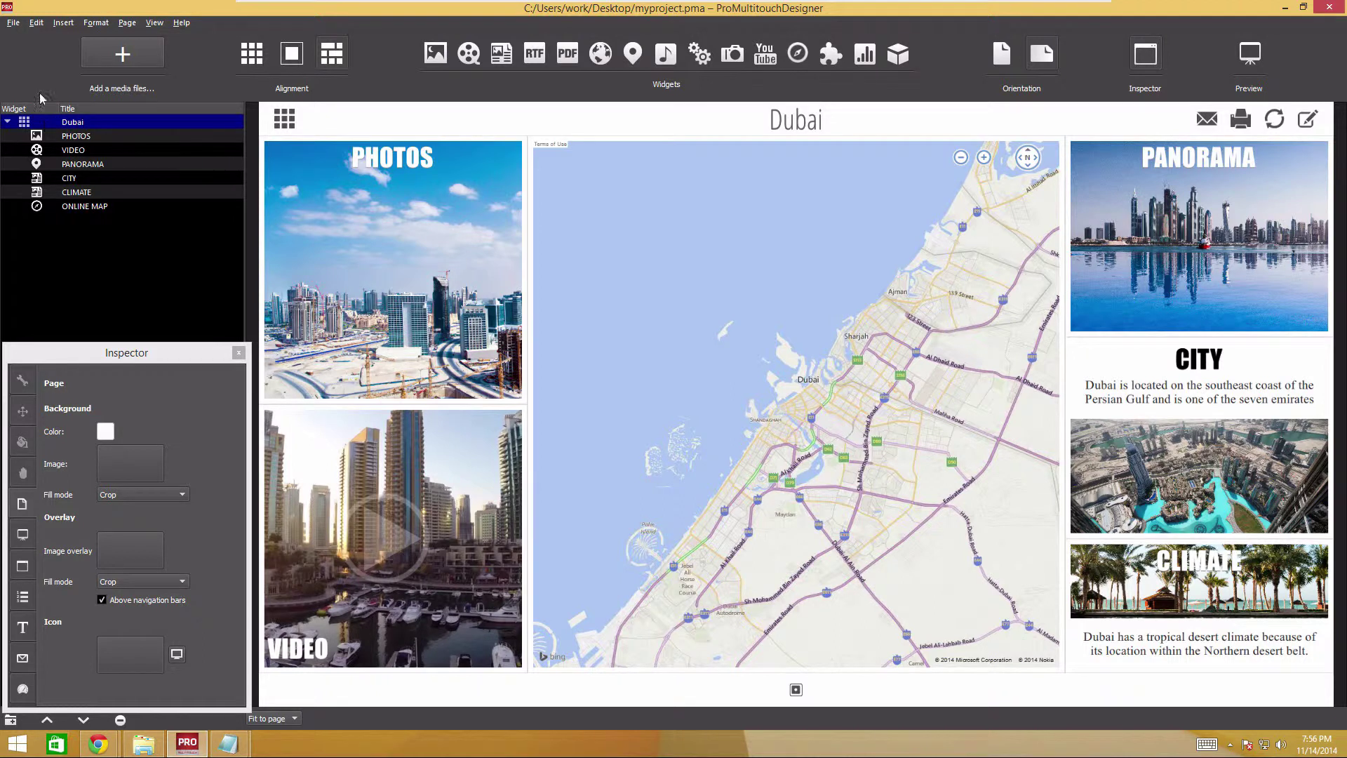
- Copy the Dubai page and paste two duplicates of it into the project
left_click(36, 22)
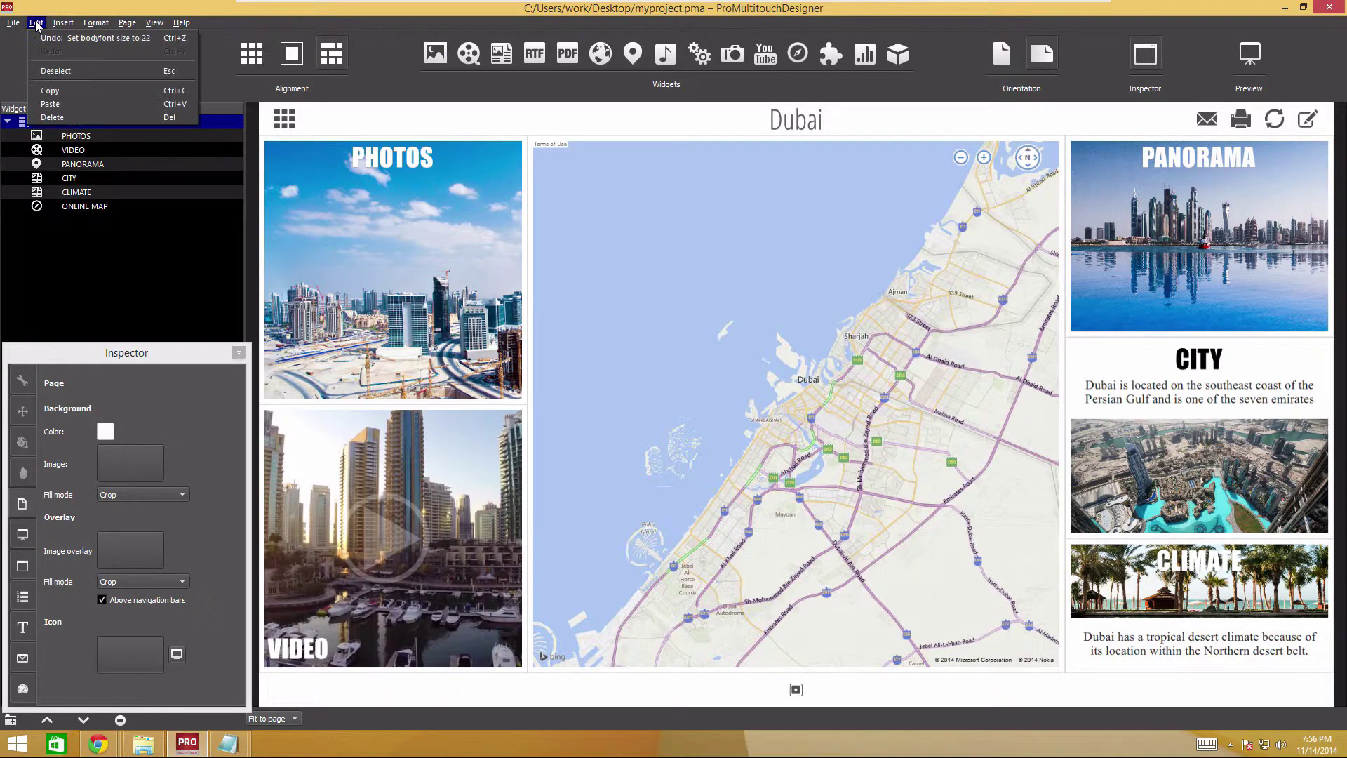
left_click(61, 91)
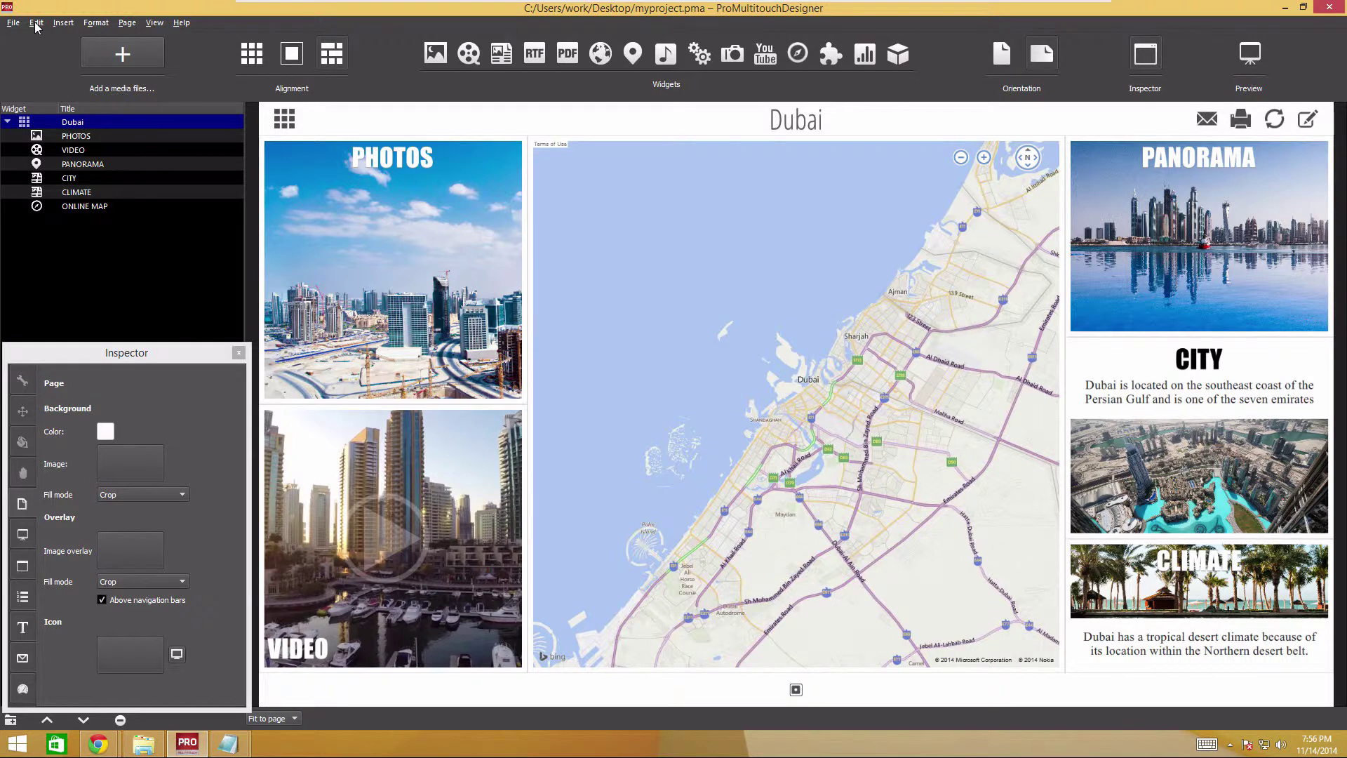
left_click(36, 22)
left_click(52, 103)
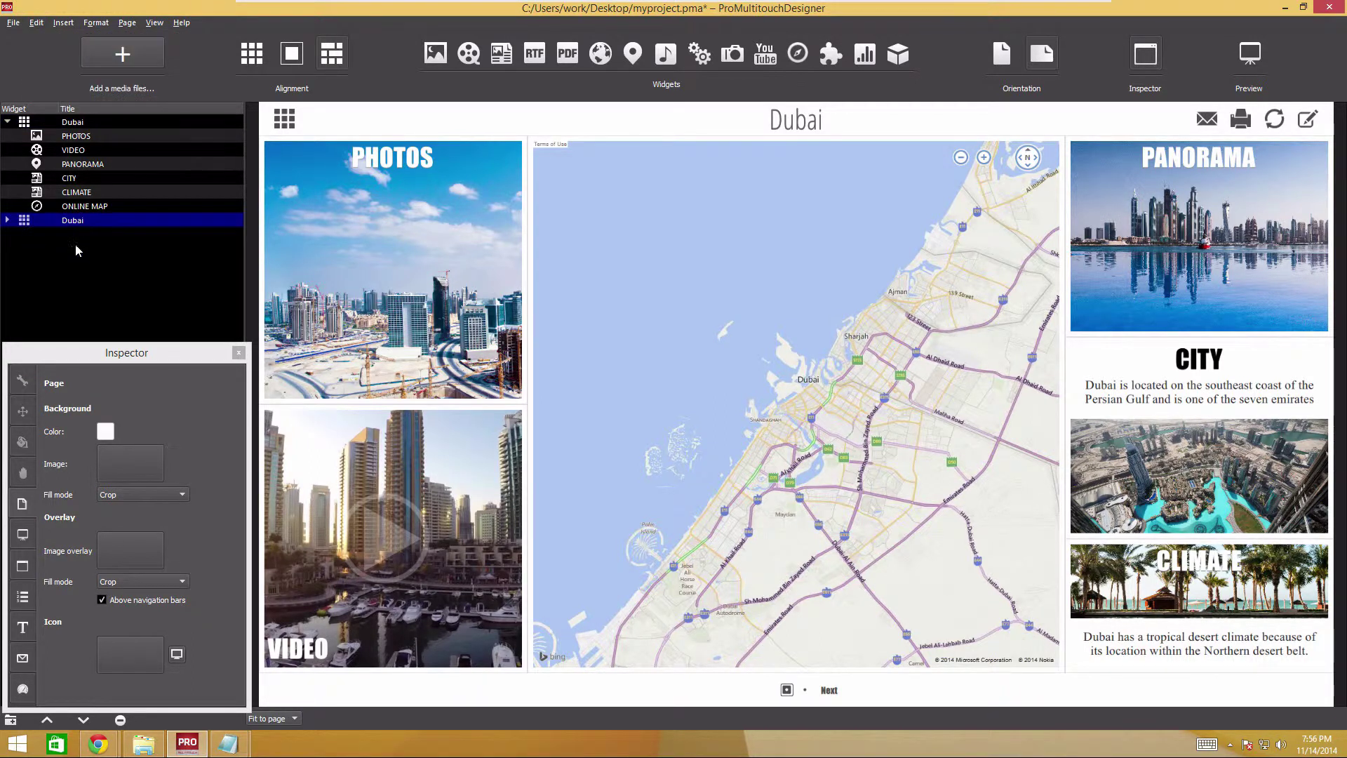
key("ctrl+v")
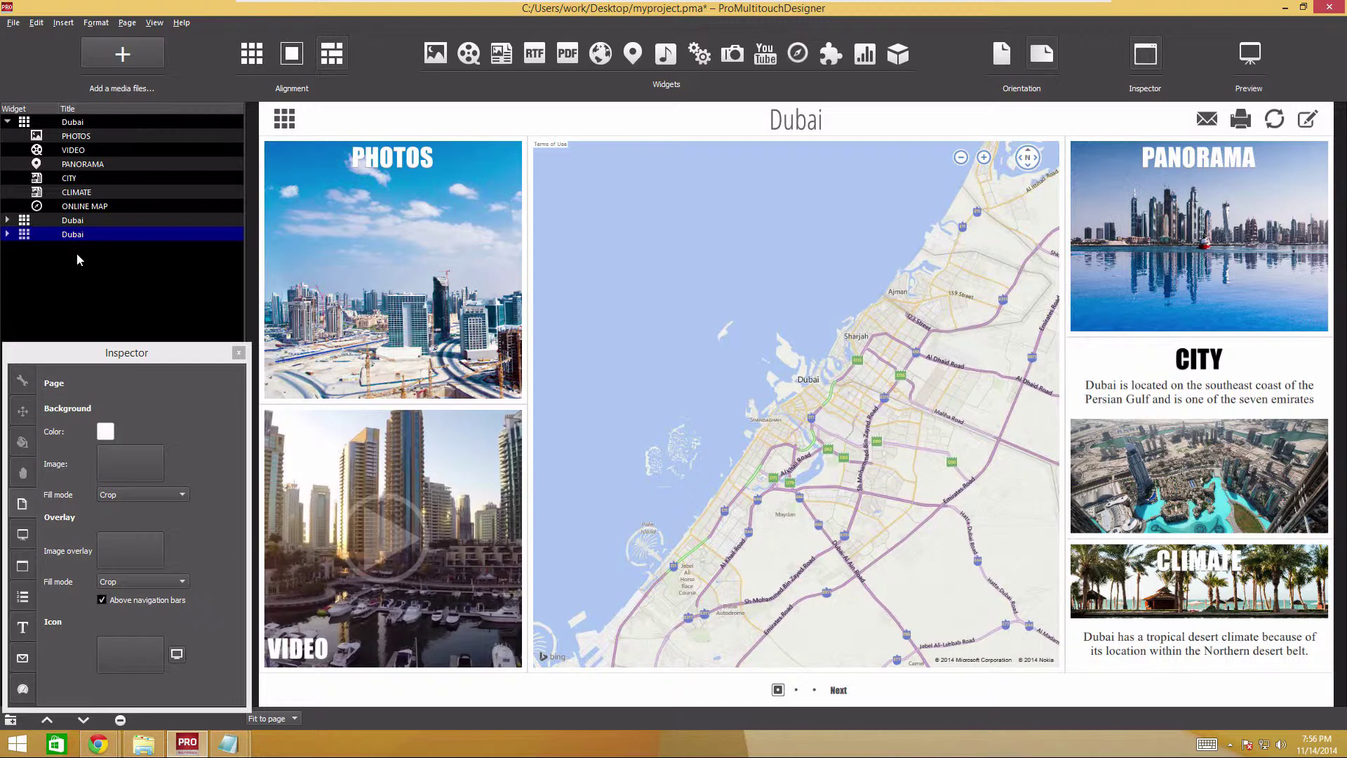
- Rename the second Dubai page, the first of the two duplicates, as Tokyo
left_click(24, 221)
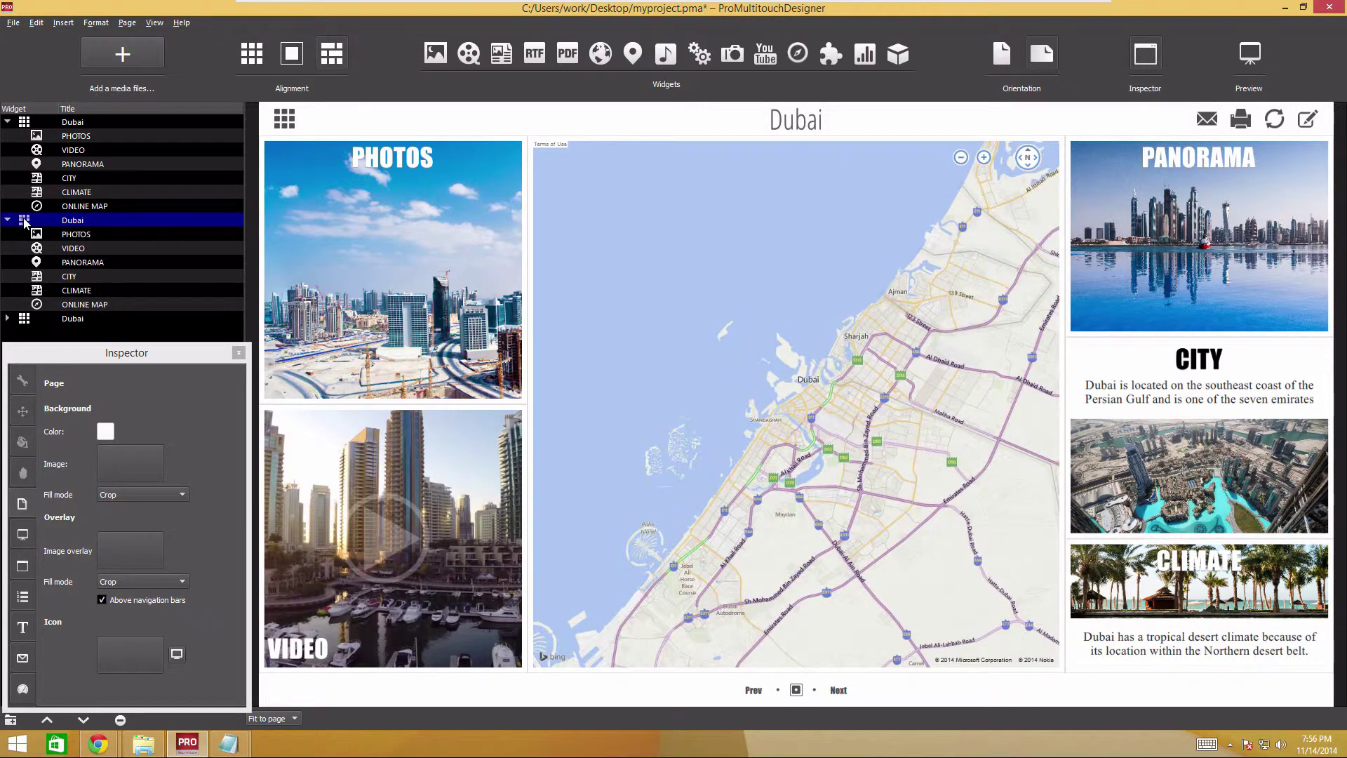
left_click(76, 221)
type("T")
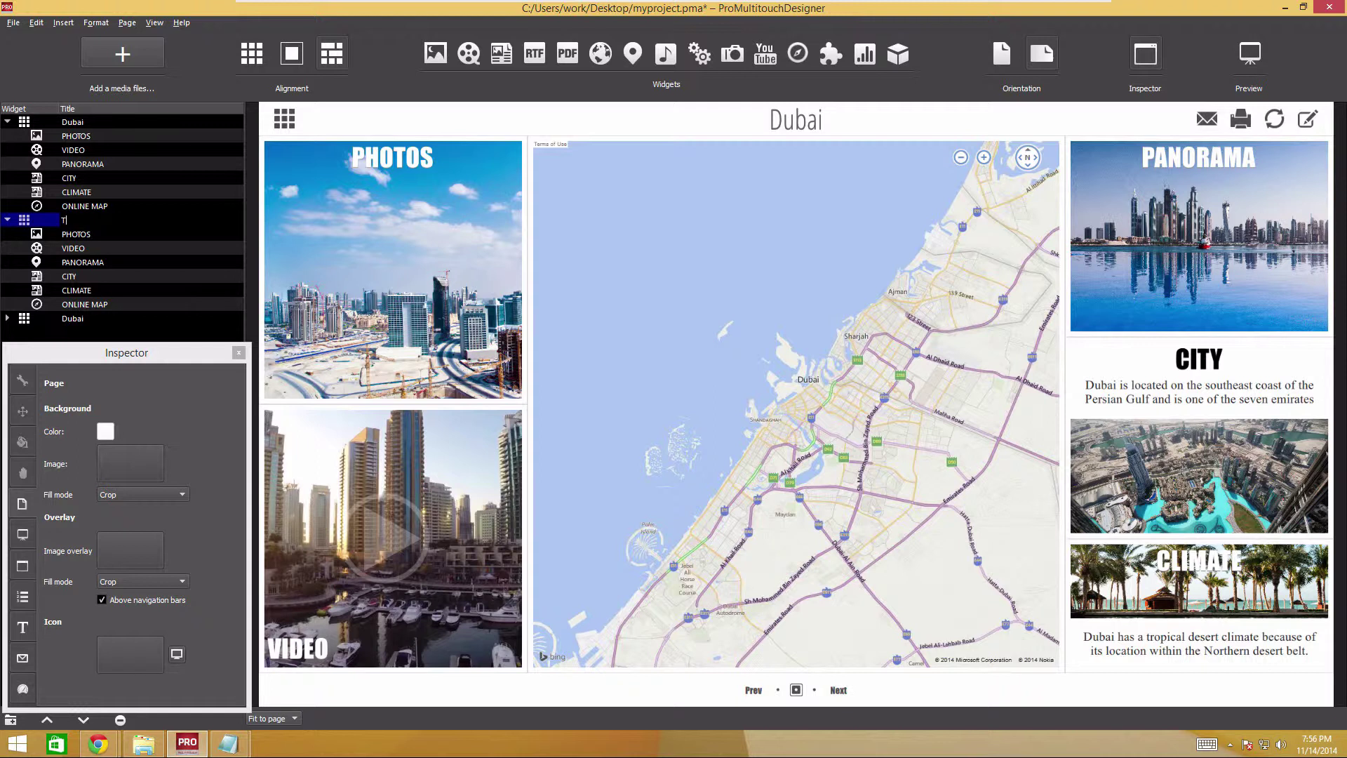
type("okyo")
key("Return")
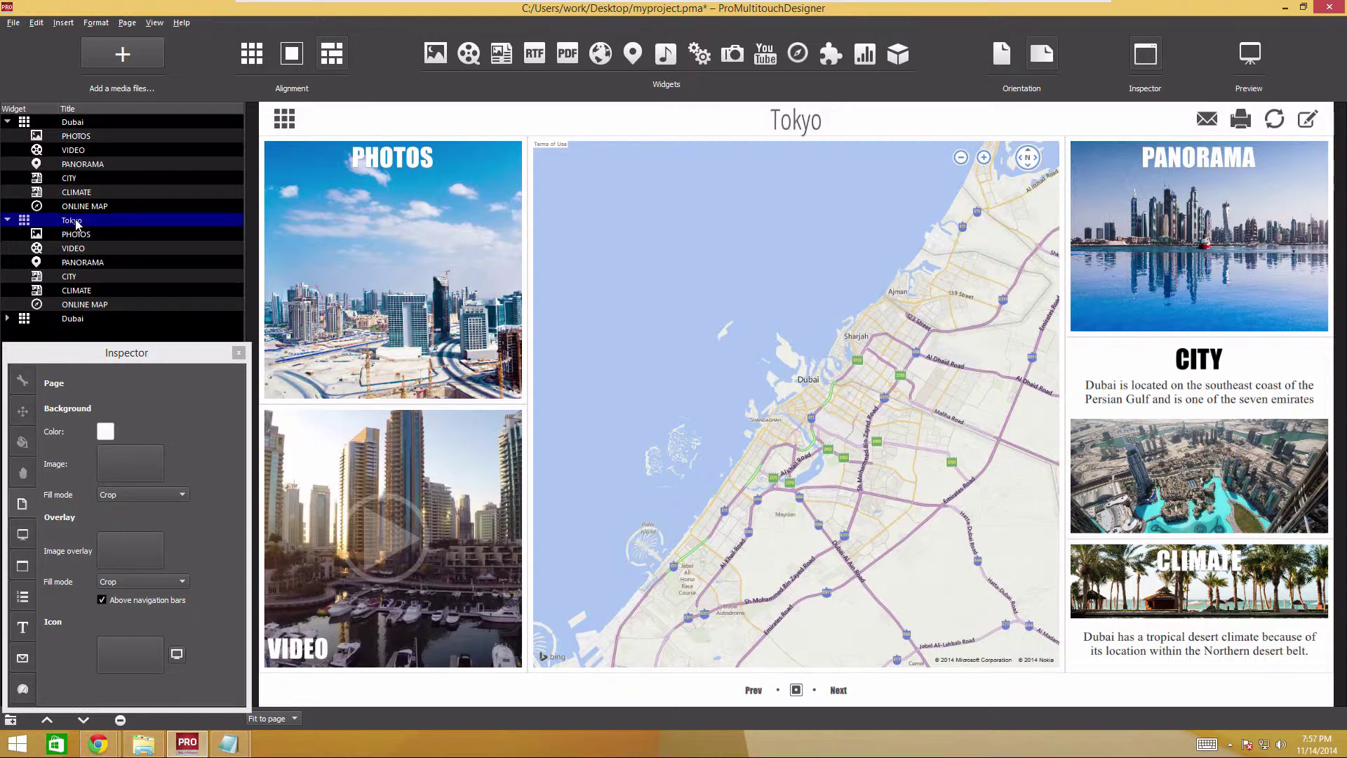
- Replace the Tokyo page's PHOTOS gallery images with all five pictures from the tutorials/travel/tokyo/Photos folder in Documents
left_click(355, 237)
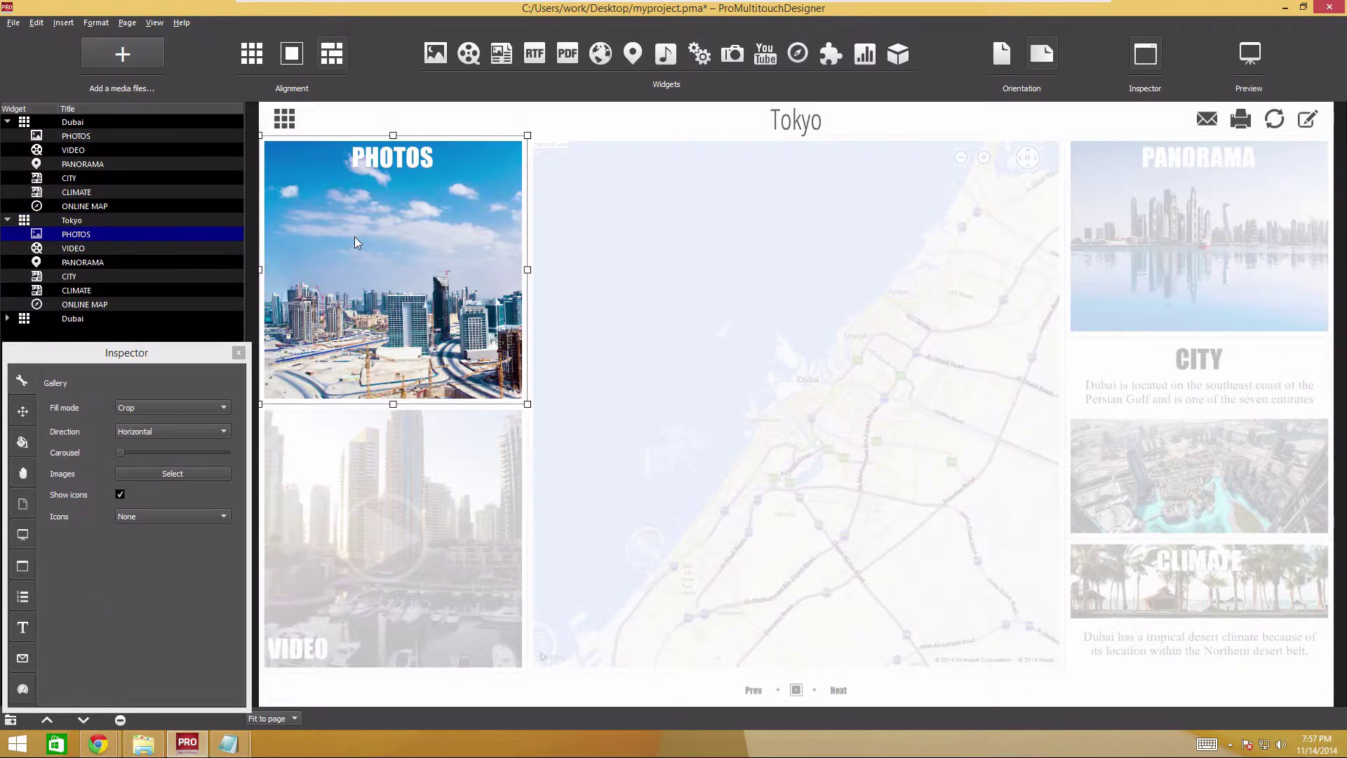
left_click(146, 469)
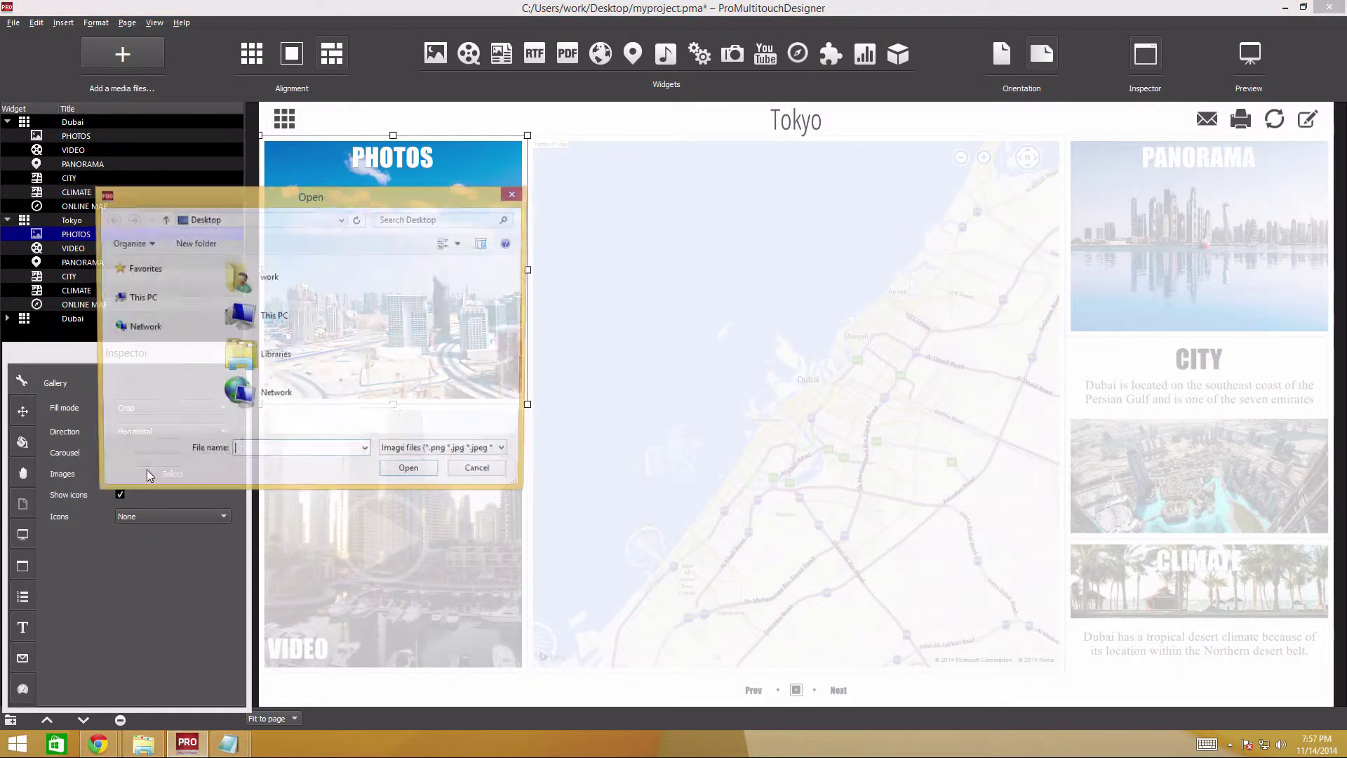
left_click(141, 298)
double_click(309, 329)
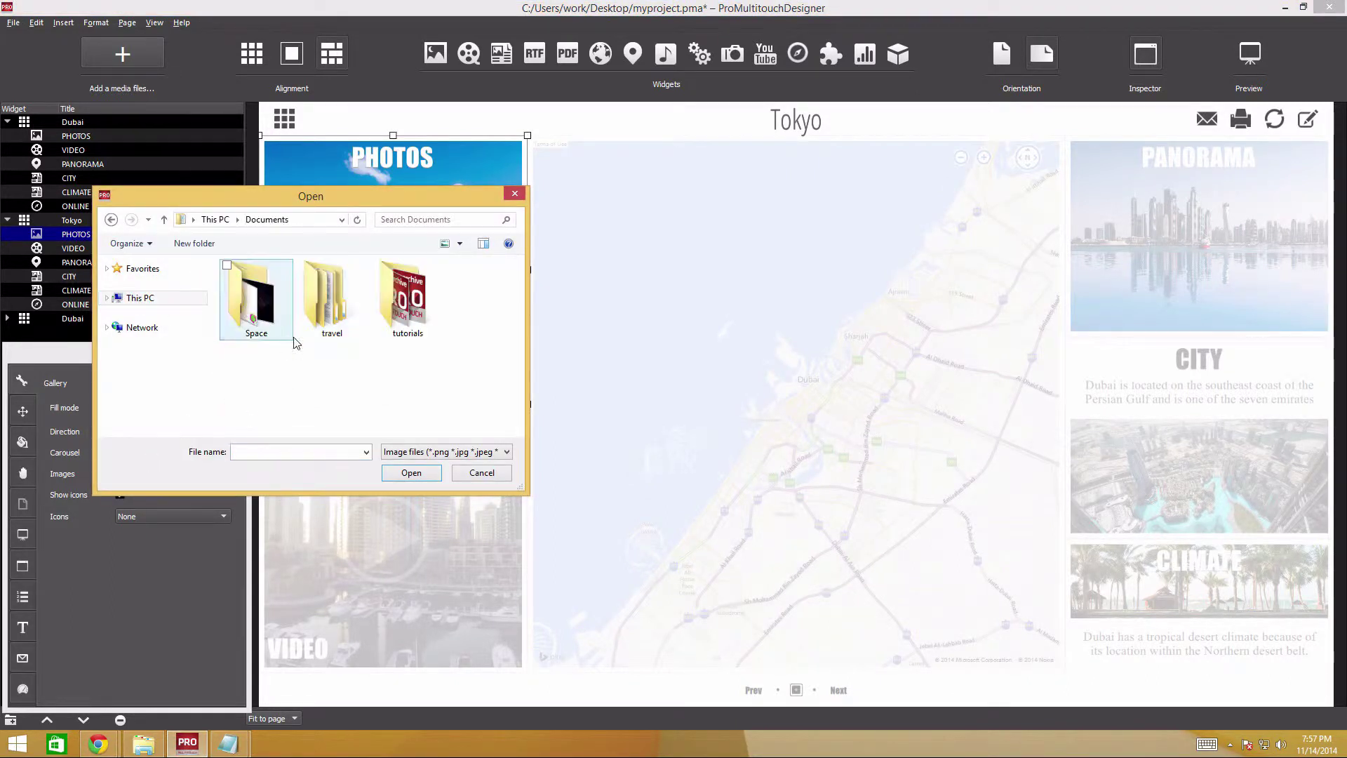
double_click(406, 308)
double_click(255, 309)
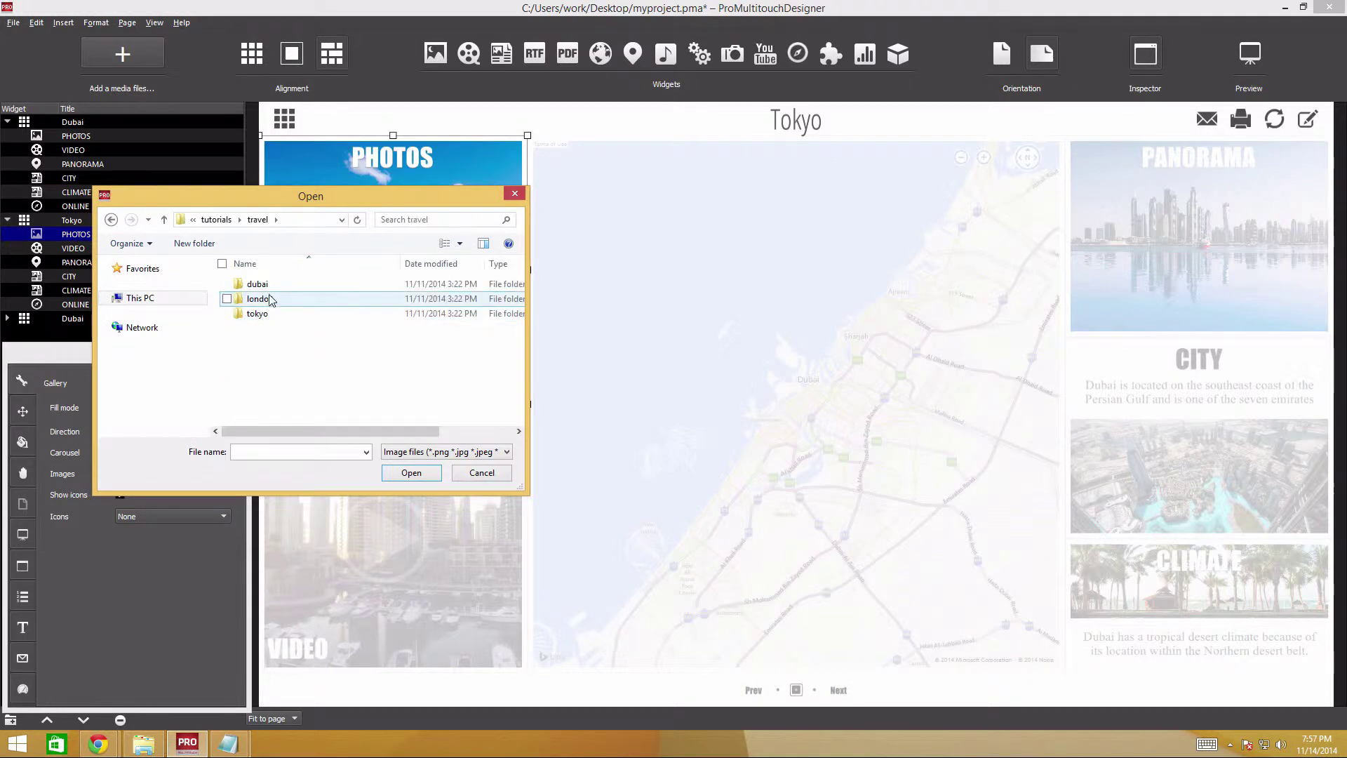
double_click(264, 300)
double_click(264, 299)
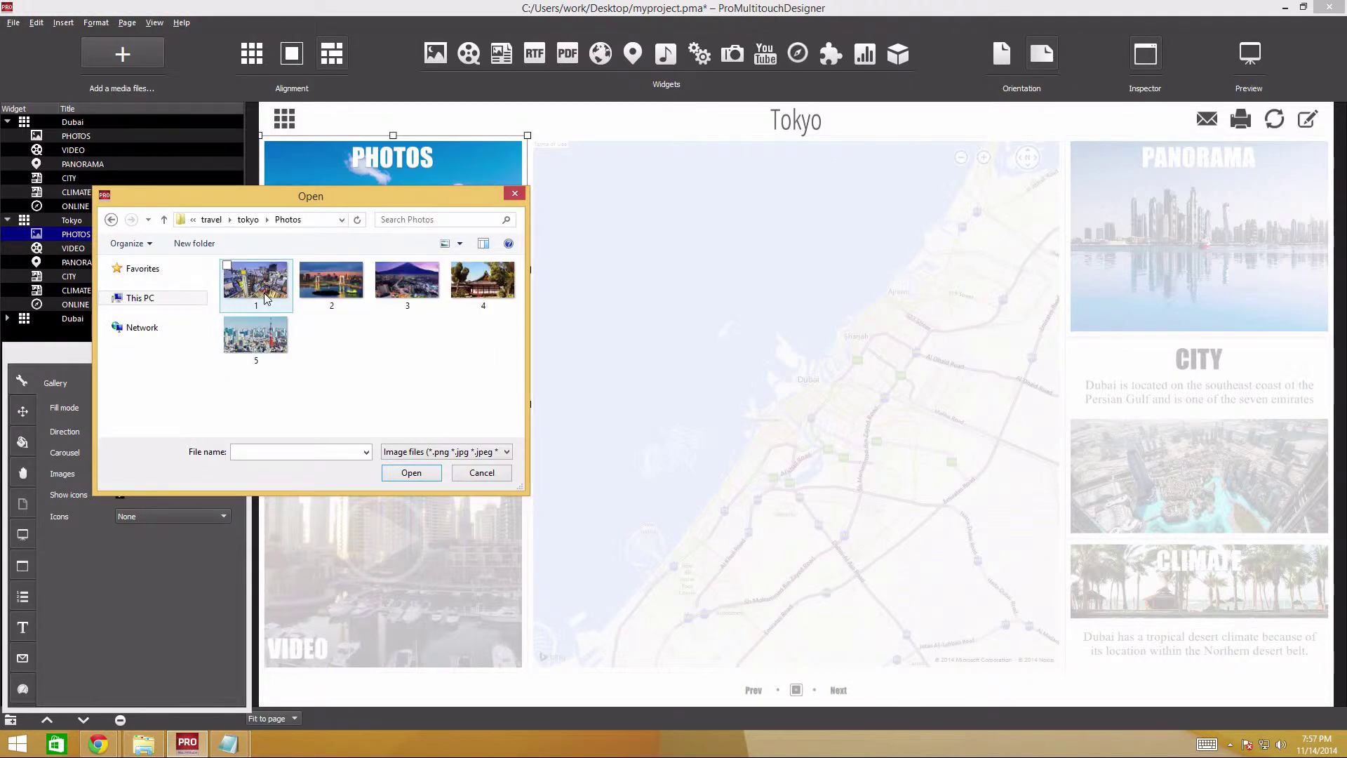
key("ctrl+a")
left_click(414, 473)
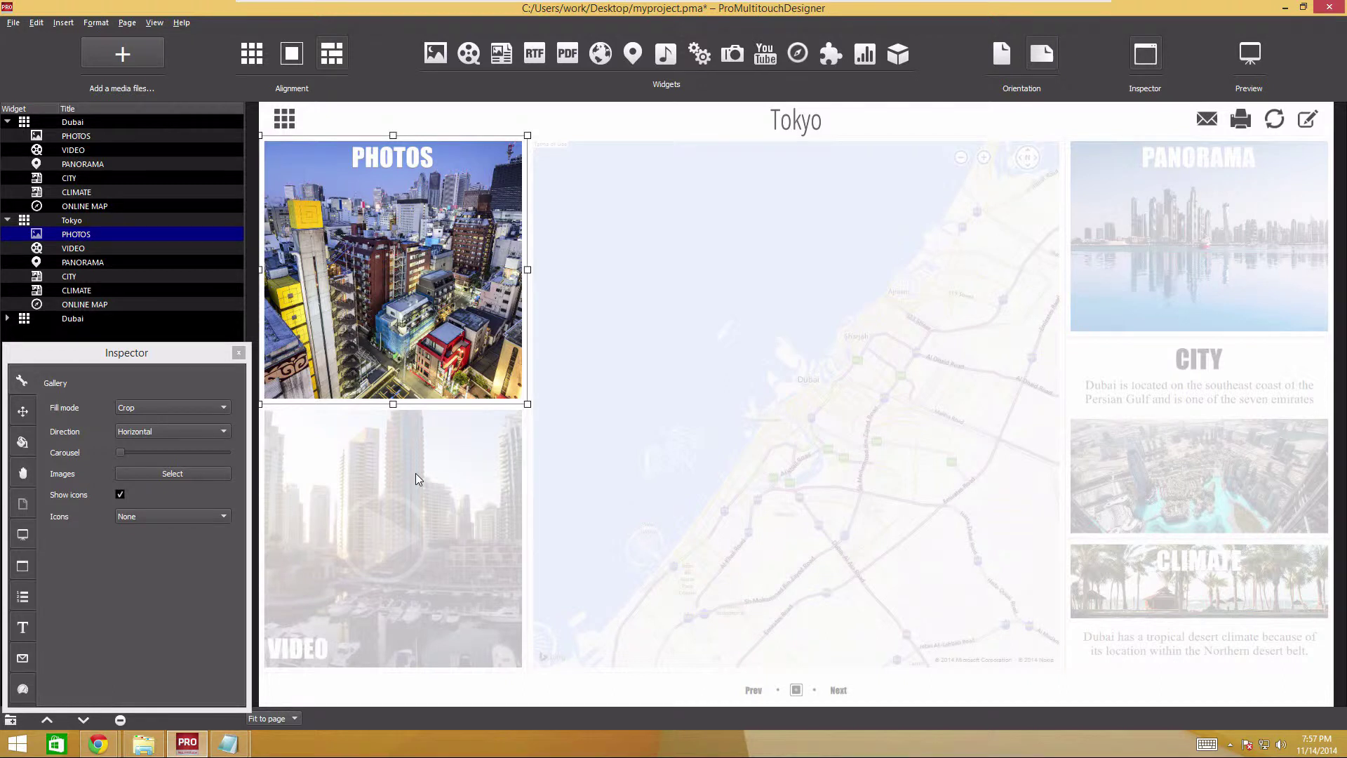
- Replace the Tokyo page's VIDEO clip with Train Railway Timelapse from the travel/tokyo folder
left_click(415, 473)
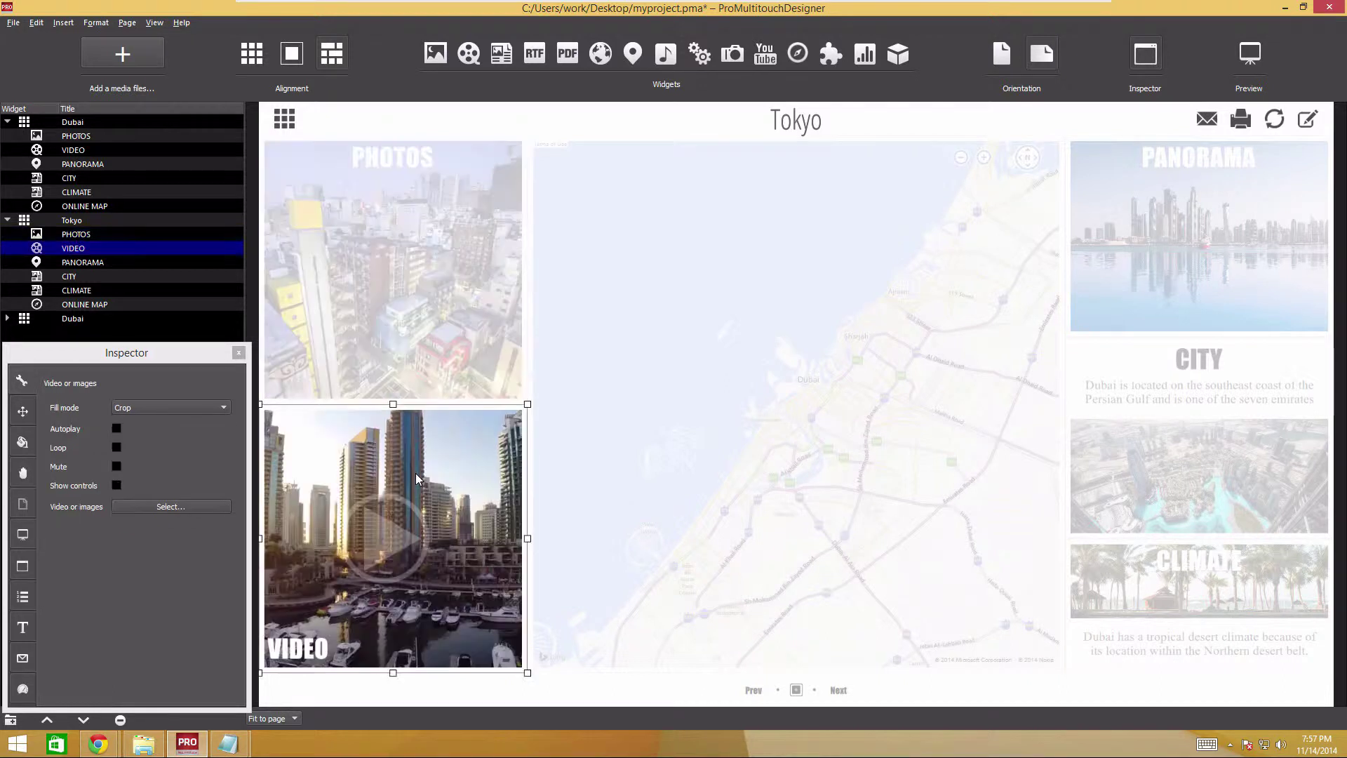
left_click(204, 505)
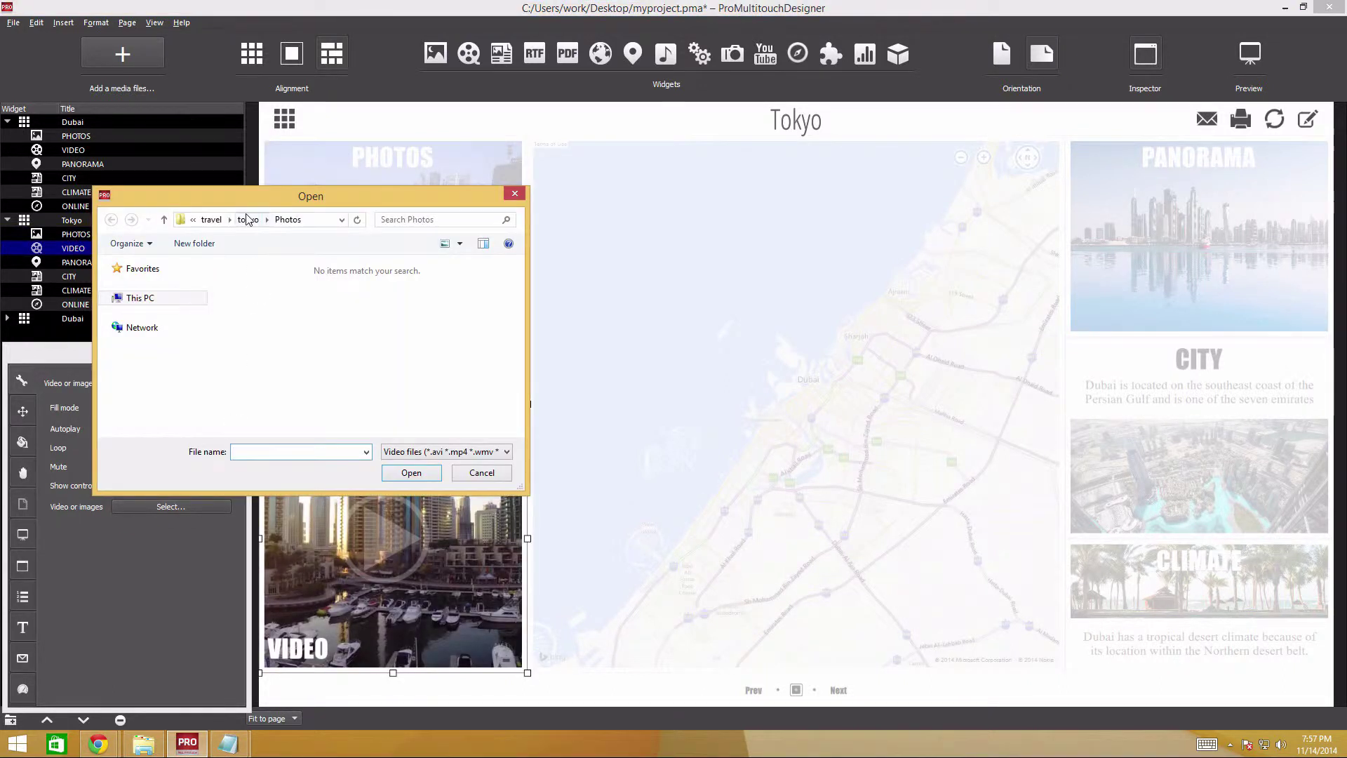
left_click(320, 293)
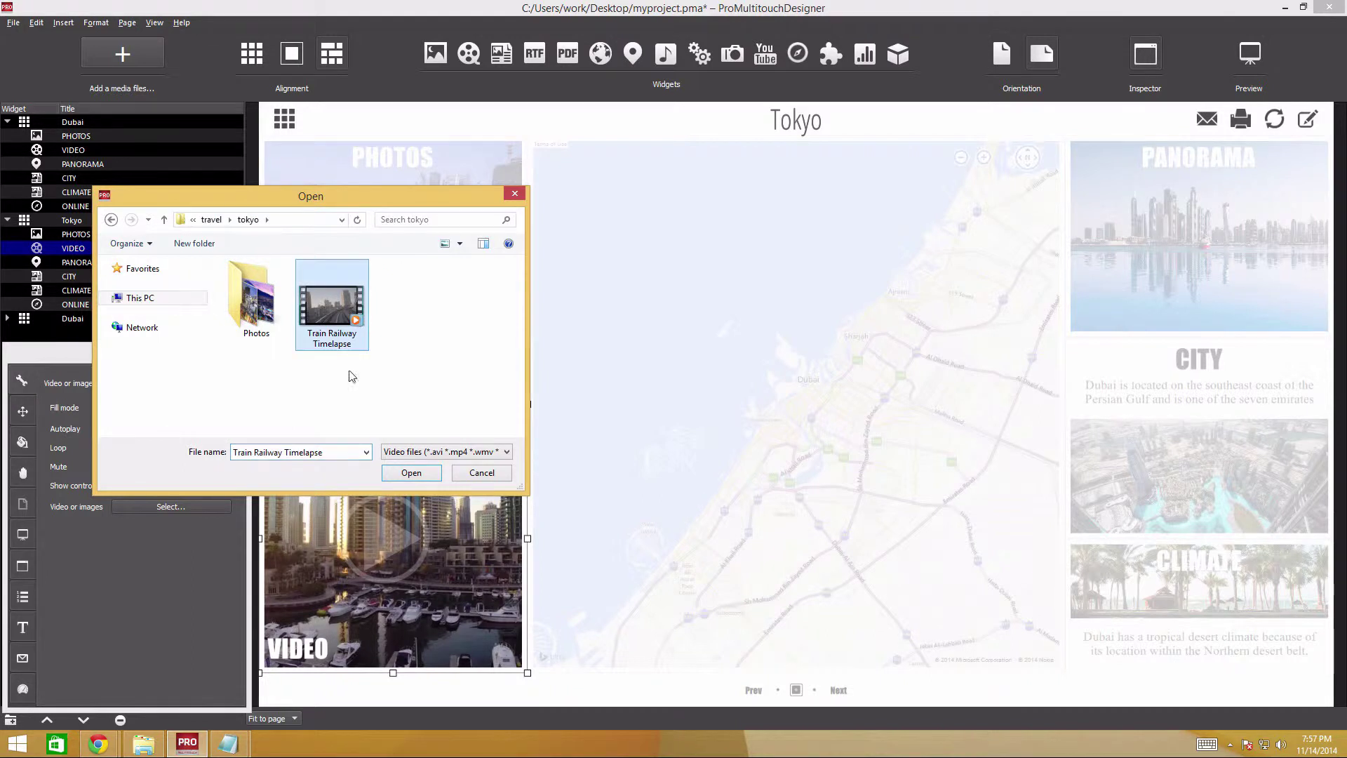
left_click(398, 474)
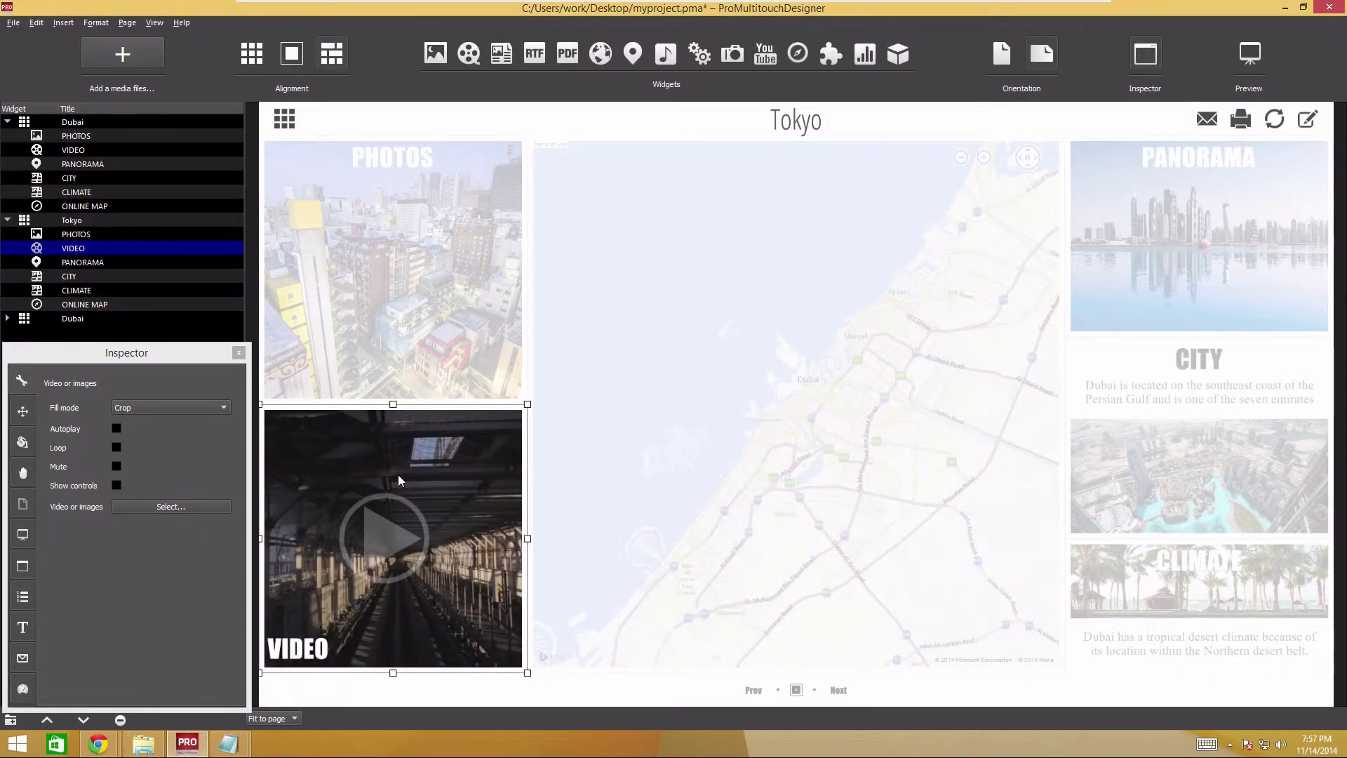
- Set the background image of the Tokyo page's PANORAMA widget to Tokyo Panorama from the tokyo folder
left_click(1165, 246)
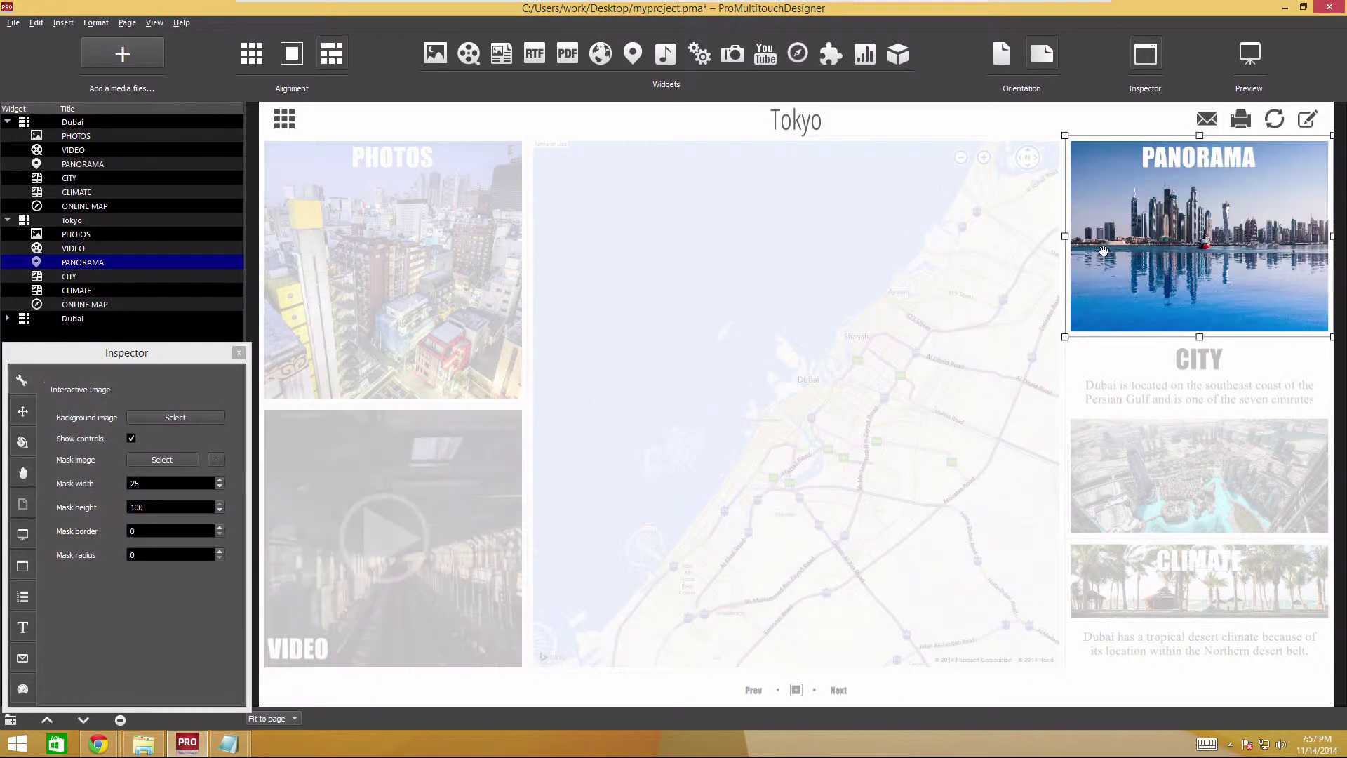
left_click(175, 417)
left_click(408, 302)
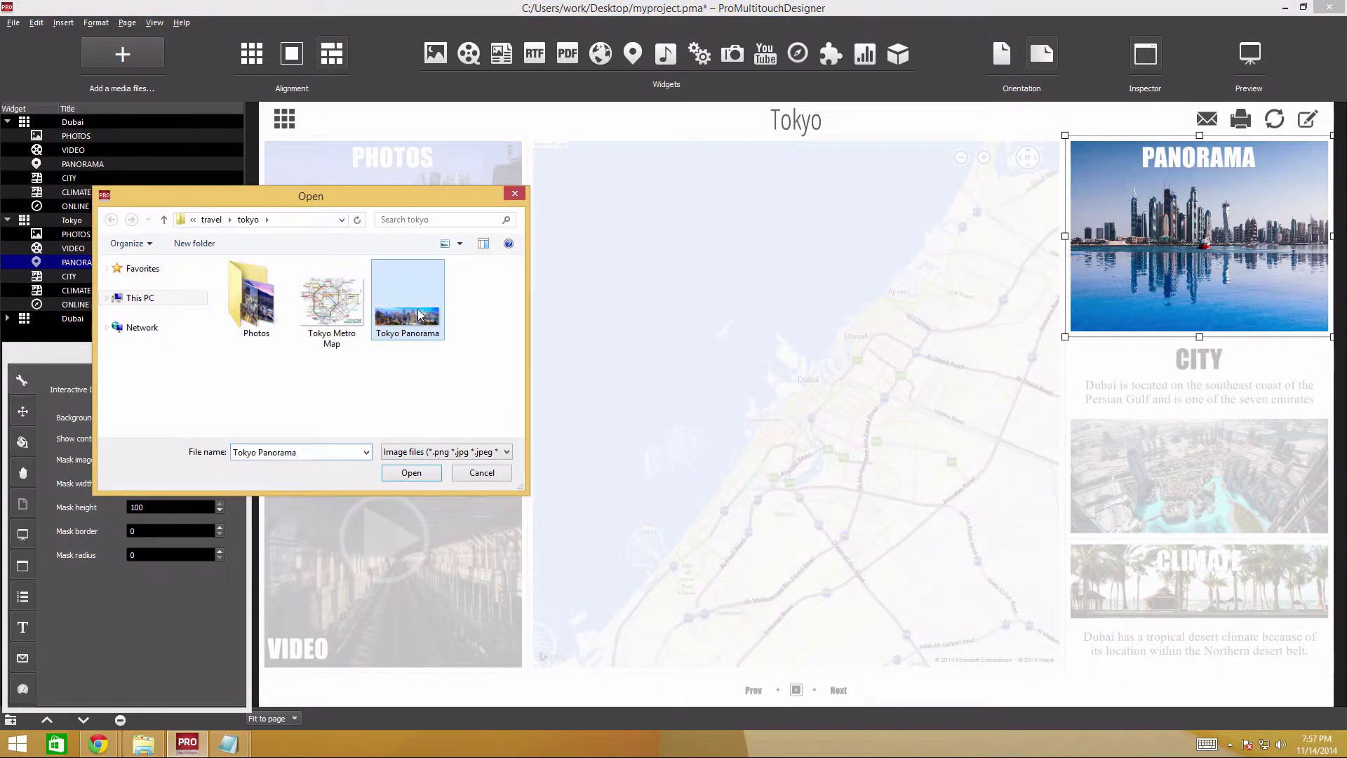
left_click(410, 474)
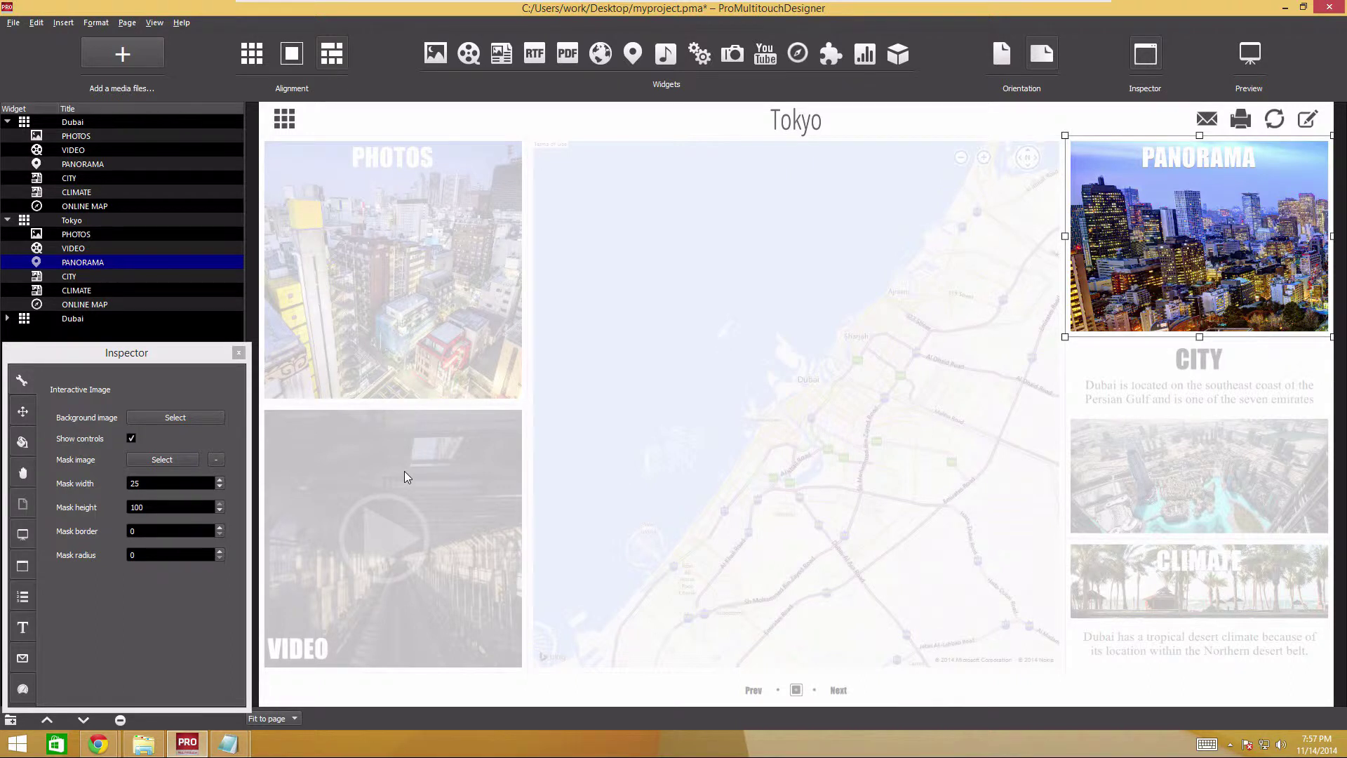
- Replace the text of the Tokyo page's CITY widget with the full contents of the tokyo folder's city text file
left_click(1139, 425)
left_click(147, 742)
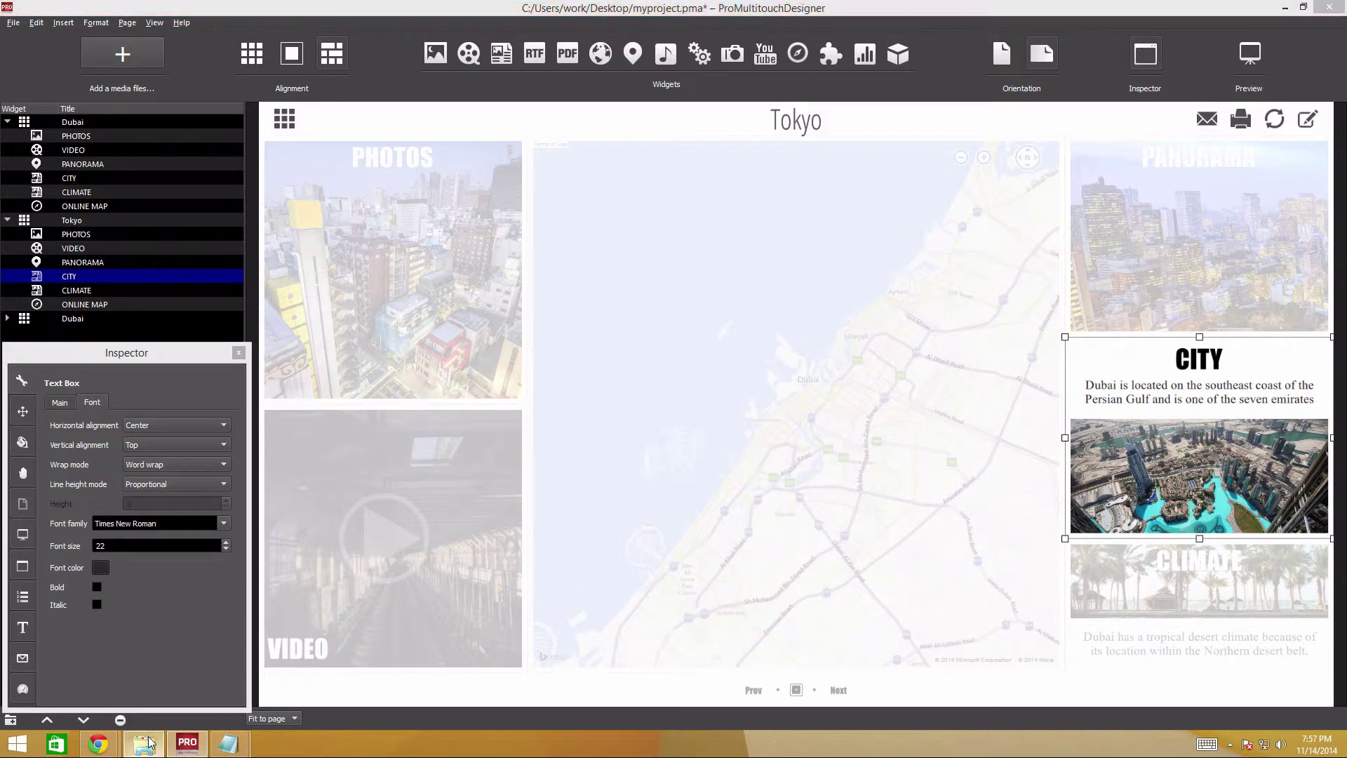
left_click(287, 348)
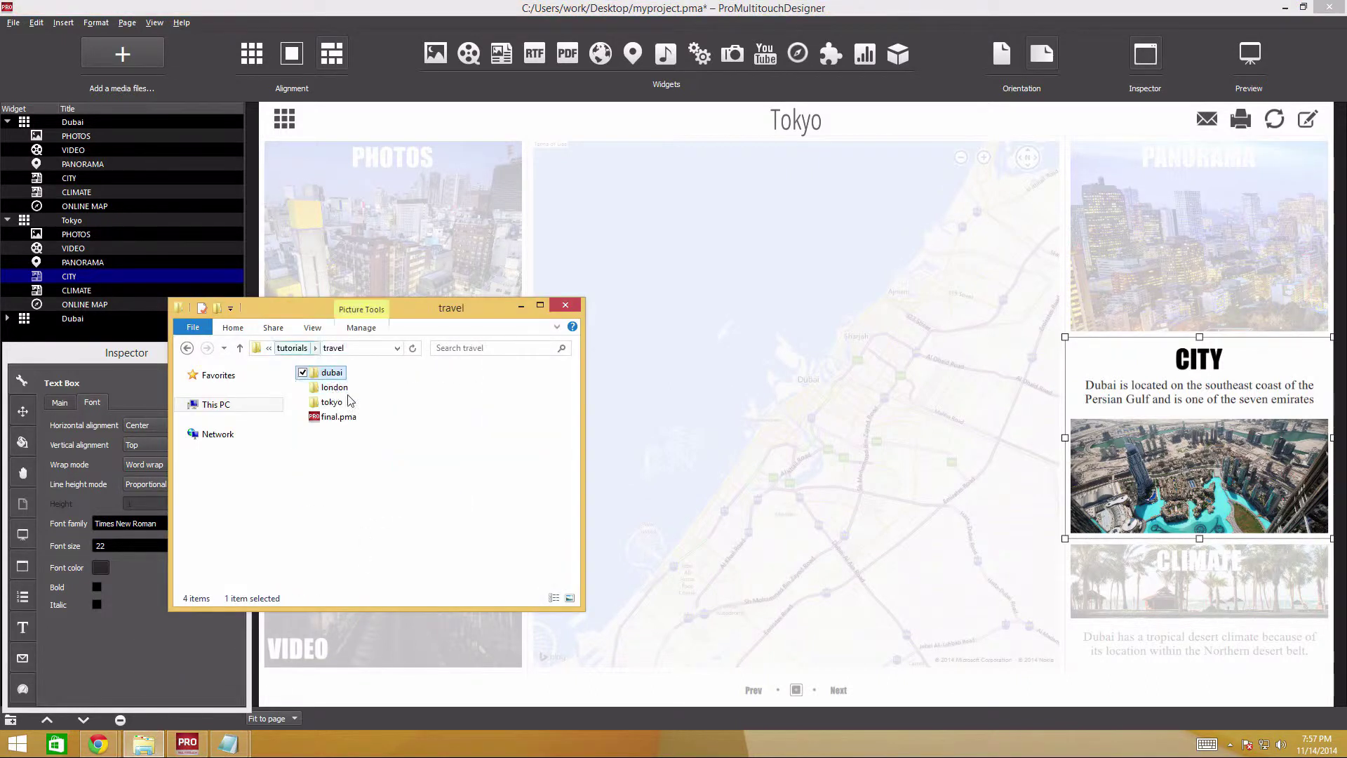
left_click(332, 404)
double_click(333, 404)
double_click(439, 390)
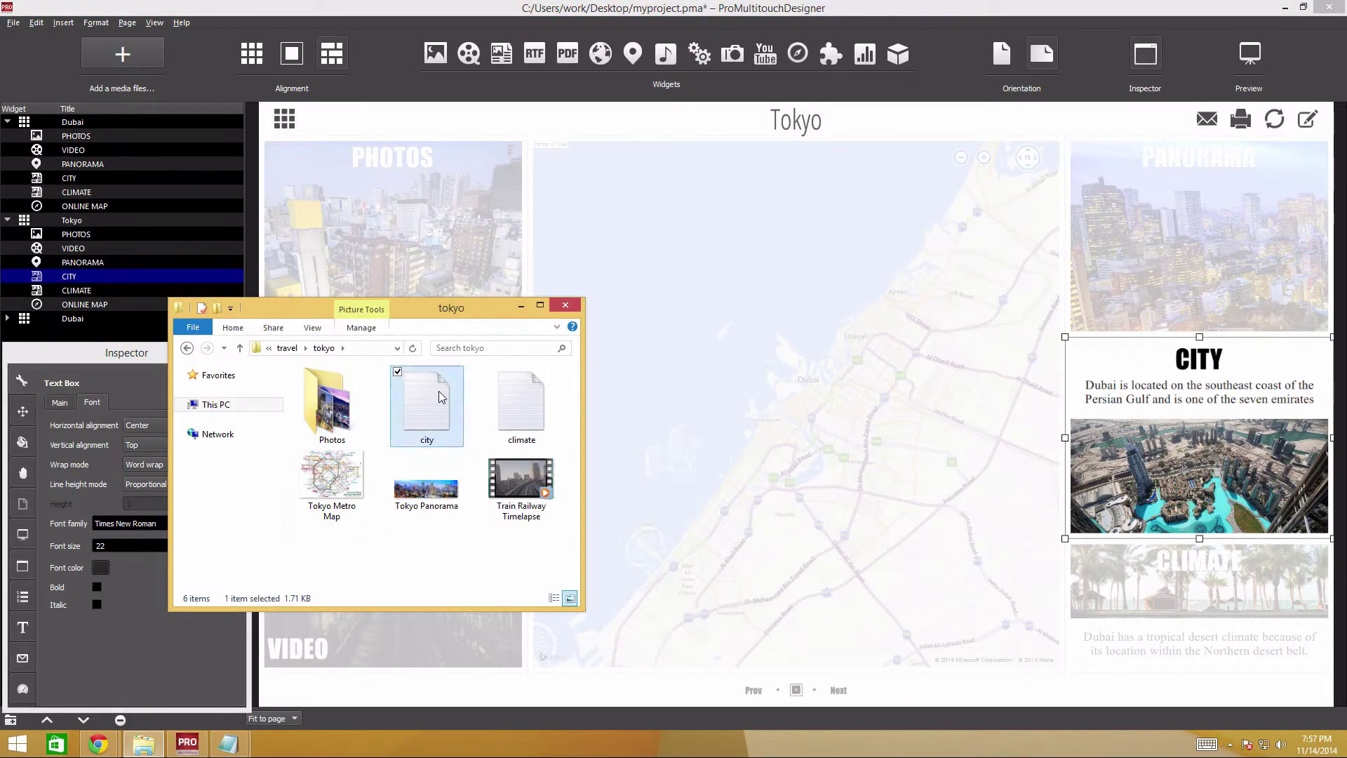
key("ctrl+a")
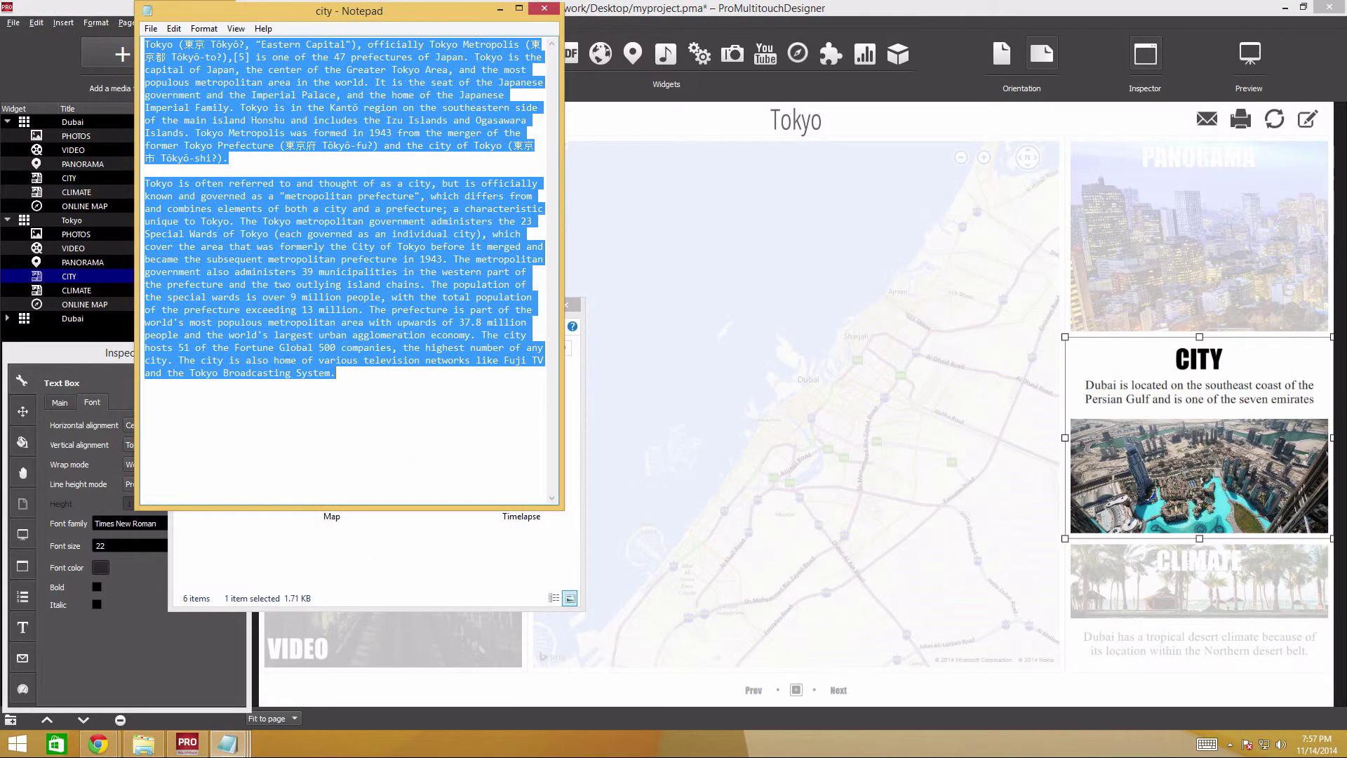
key("ctrl+c")
left_click(62, 407)
key("ctrl+a")
key("ctrl+v")
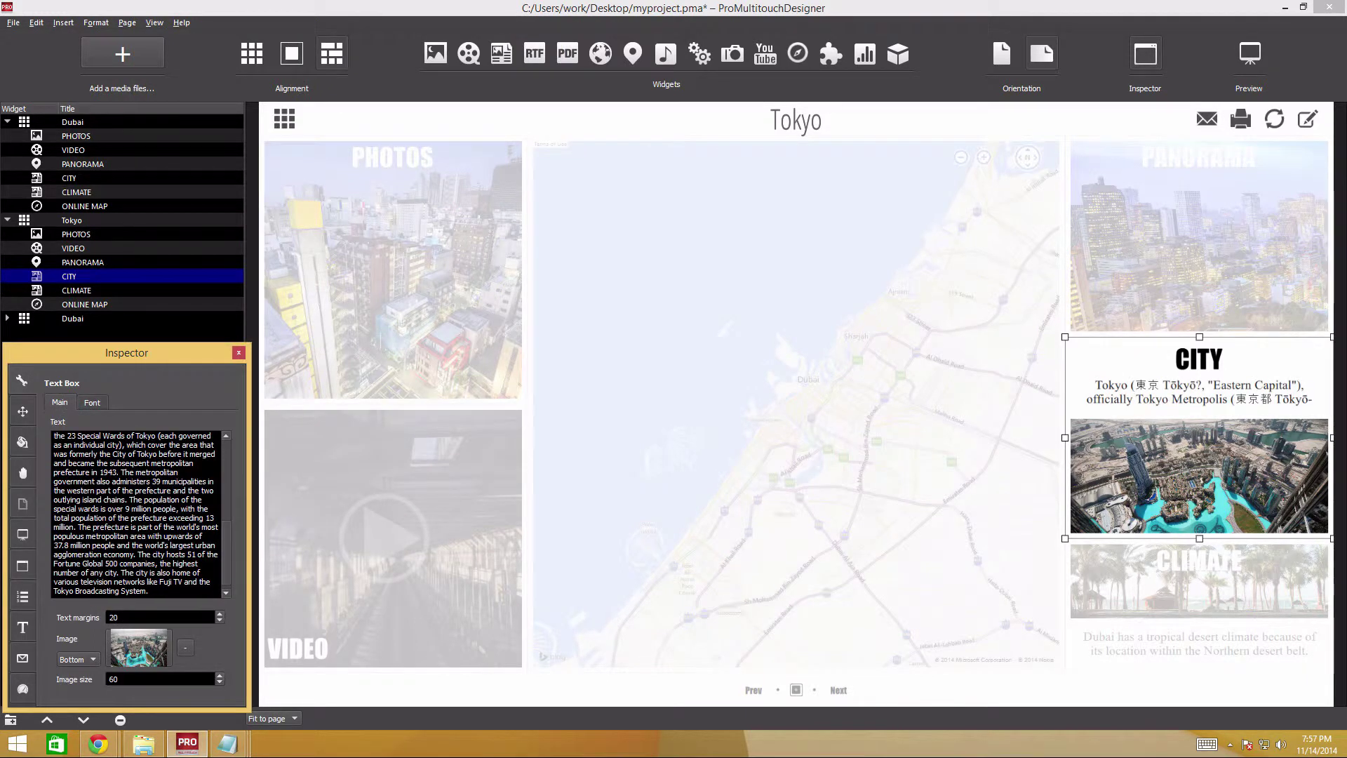
- Change the Tokyo page's CITY widget image to picture 3 from the tokyo/Photos folder
left_click(134, 651)
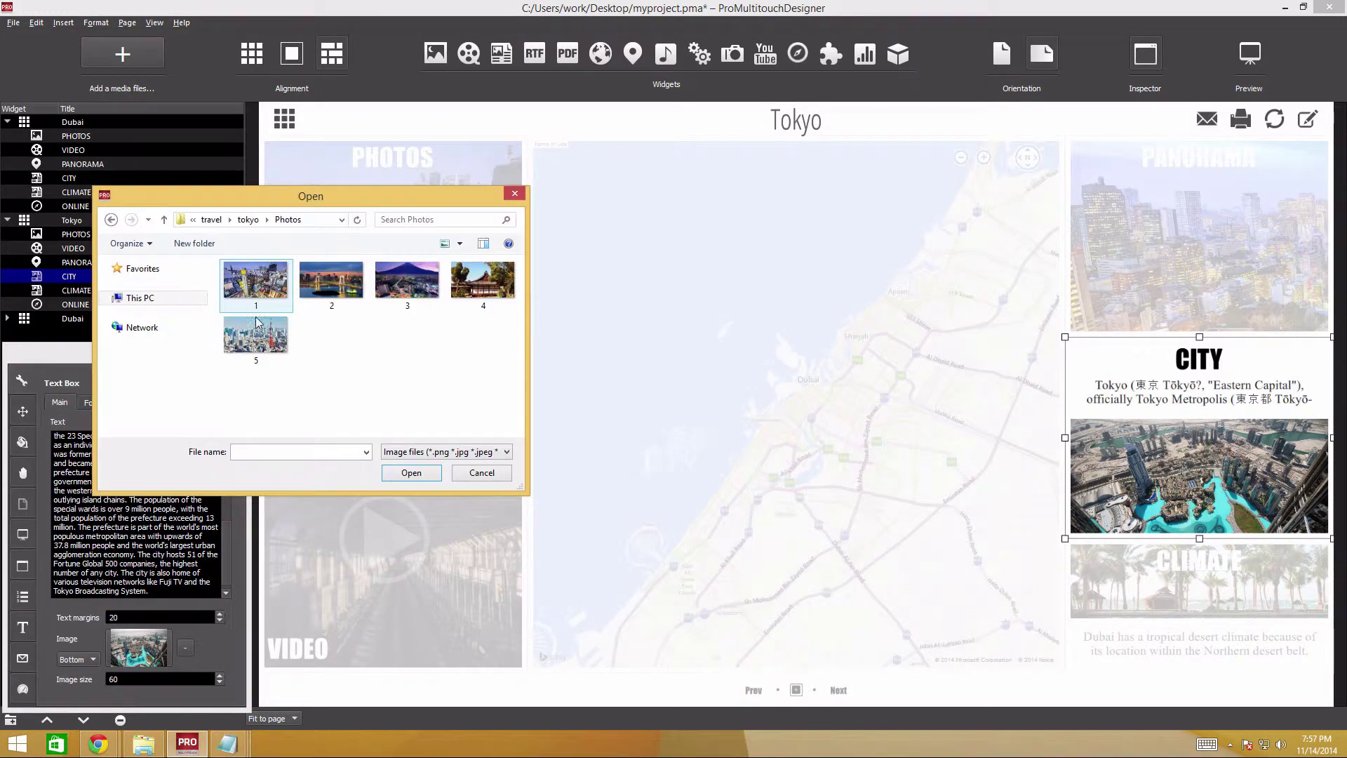
double_click(394, 273)
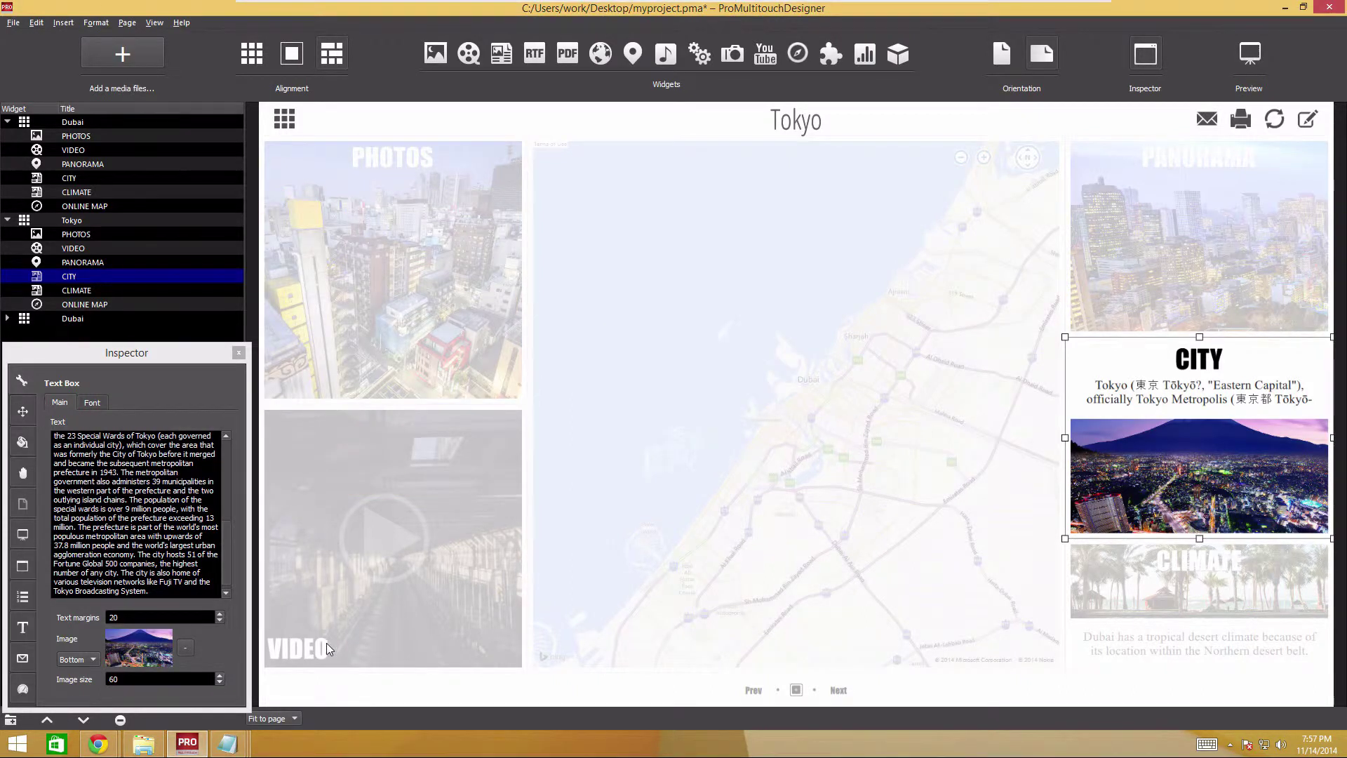
- Replace the text of the Tokyo page's CLIMATE widget with the full contents of the tokyo folder's climate text file
left_click(1075, 623)
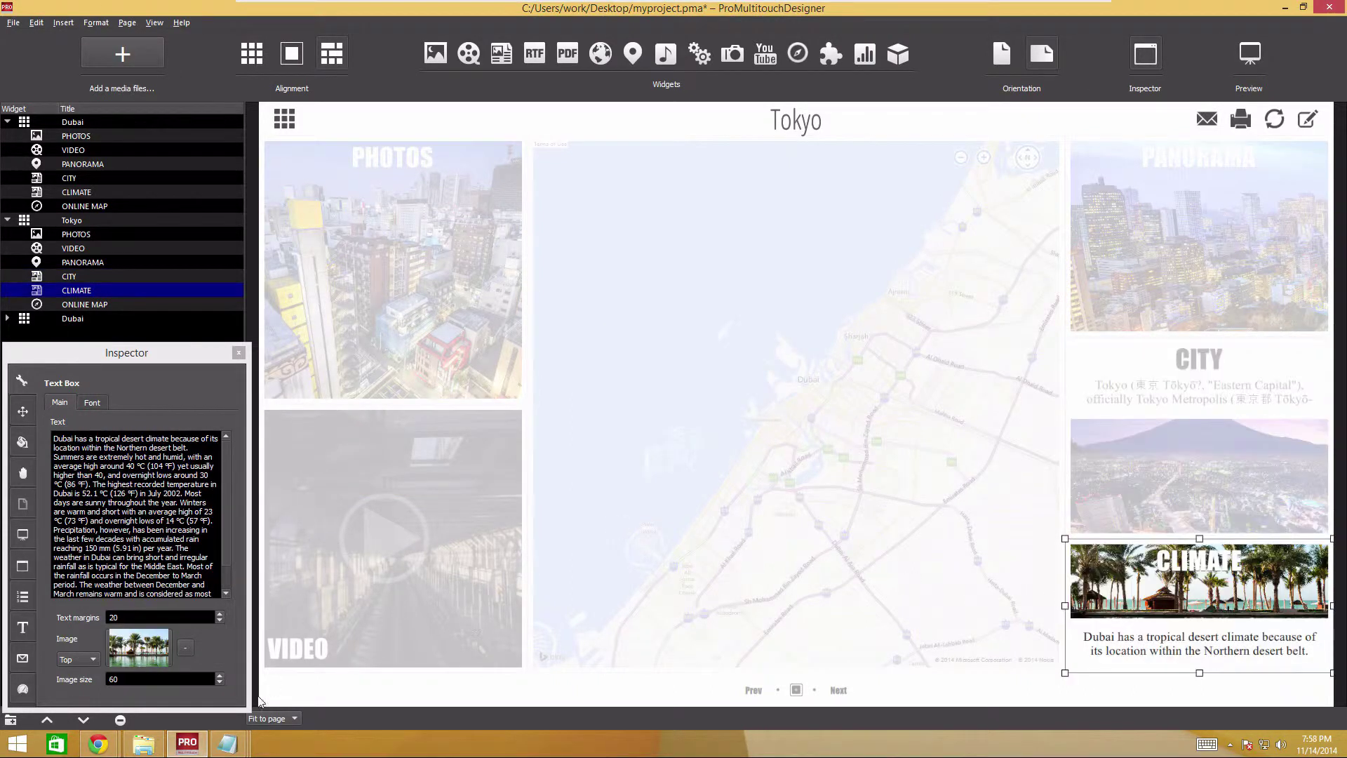
left_click(144, 743)
double_click(520, 401)
key("ctrl+a")
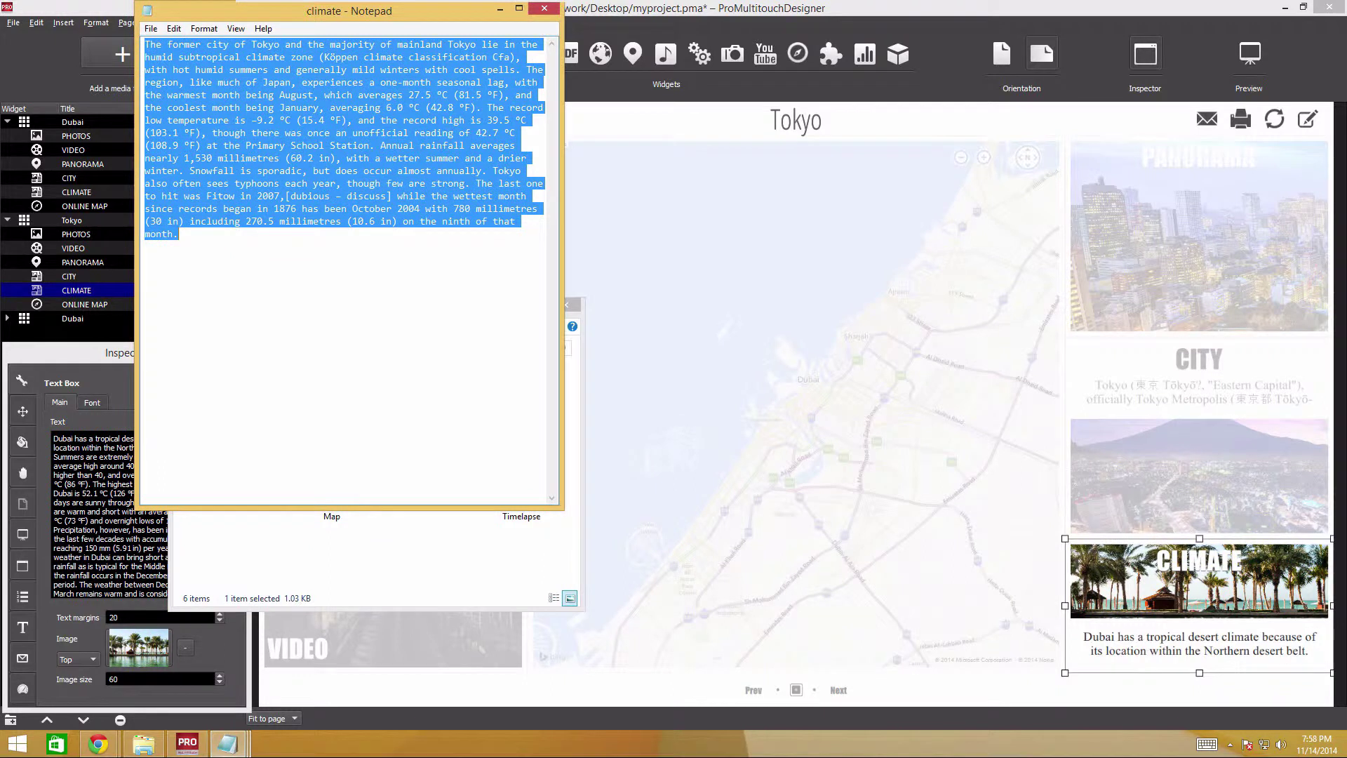
key("ctrl+c")
key("alt+Tab")
key("ctrl+a")
key("ctrl+v")
- Change the Tokyo page's CLIMATE widget image to picture 4 from the tokyo/Photos folder
left_click(138, 647)
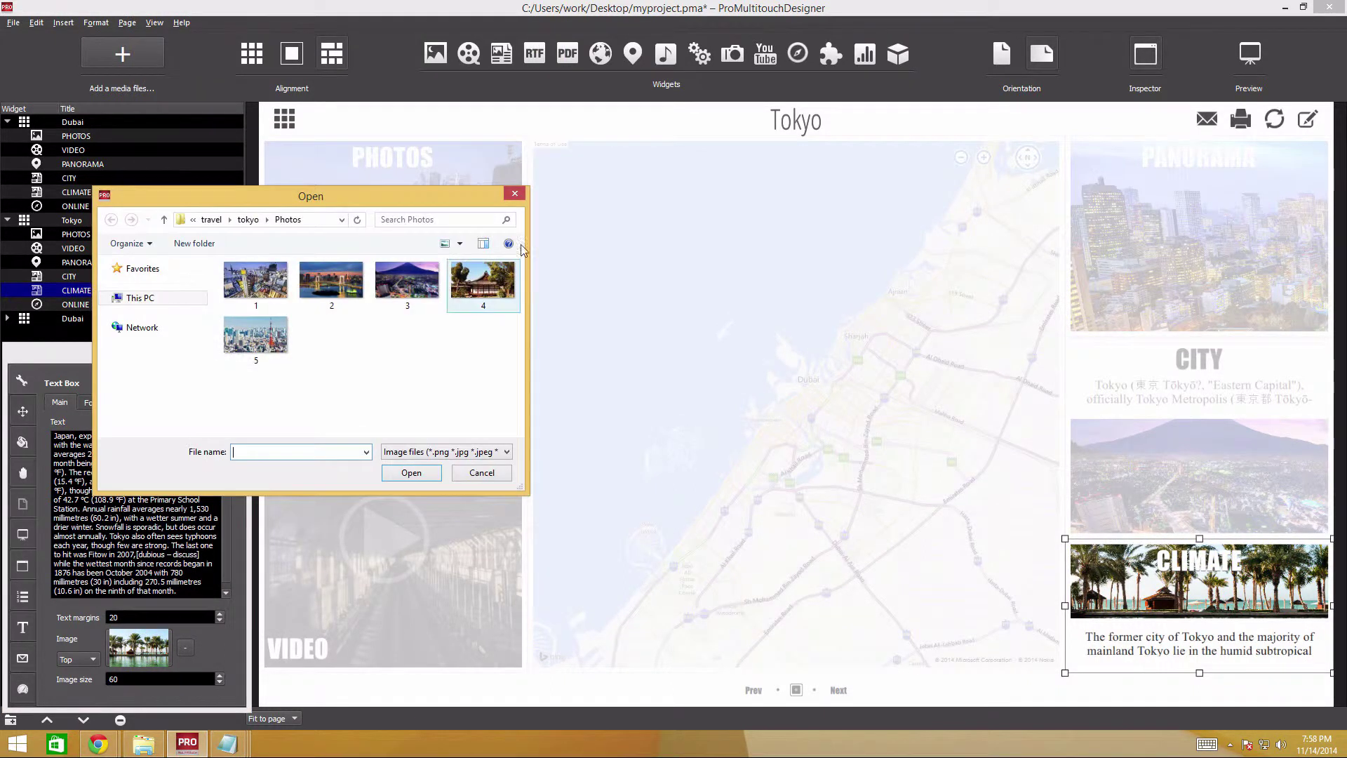
left_click(483, 279)
double_click(493, 271)
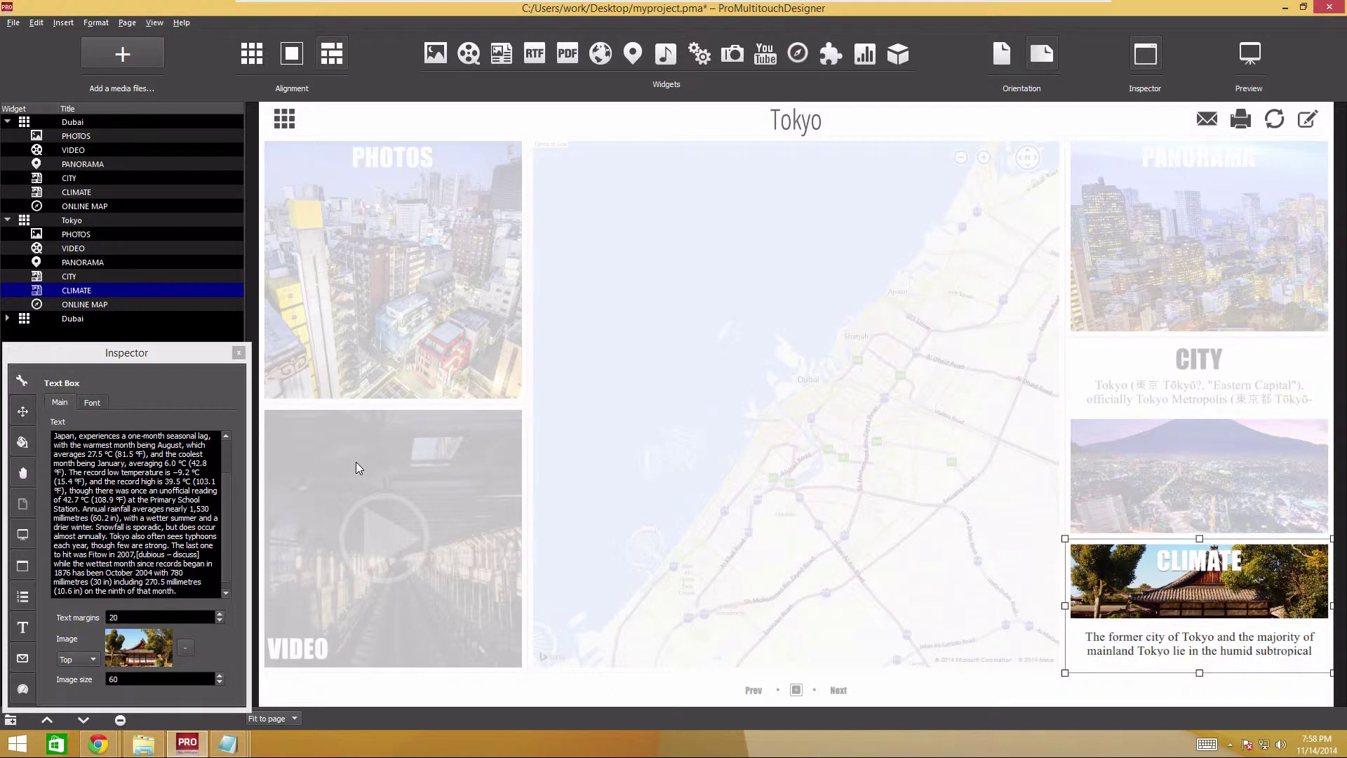
- Select the Tokyo page's ONLINE MAP widget, switch to Bing Maps in Chrome and search for tokyo
left_click(640, 415)
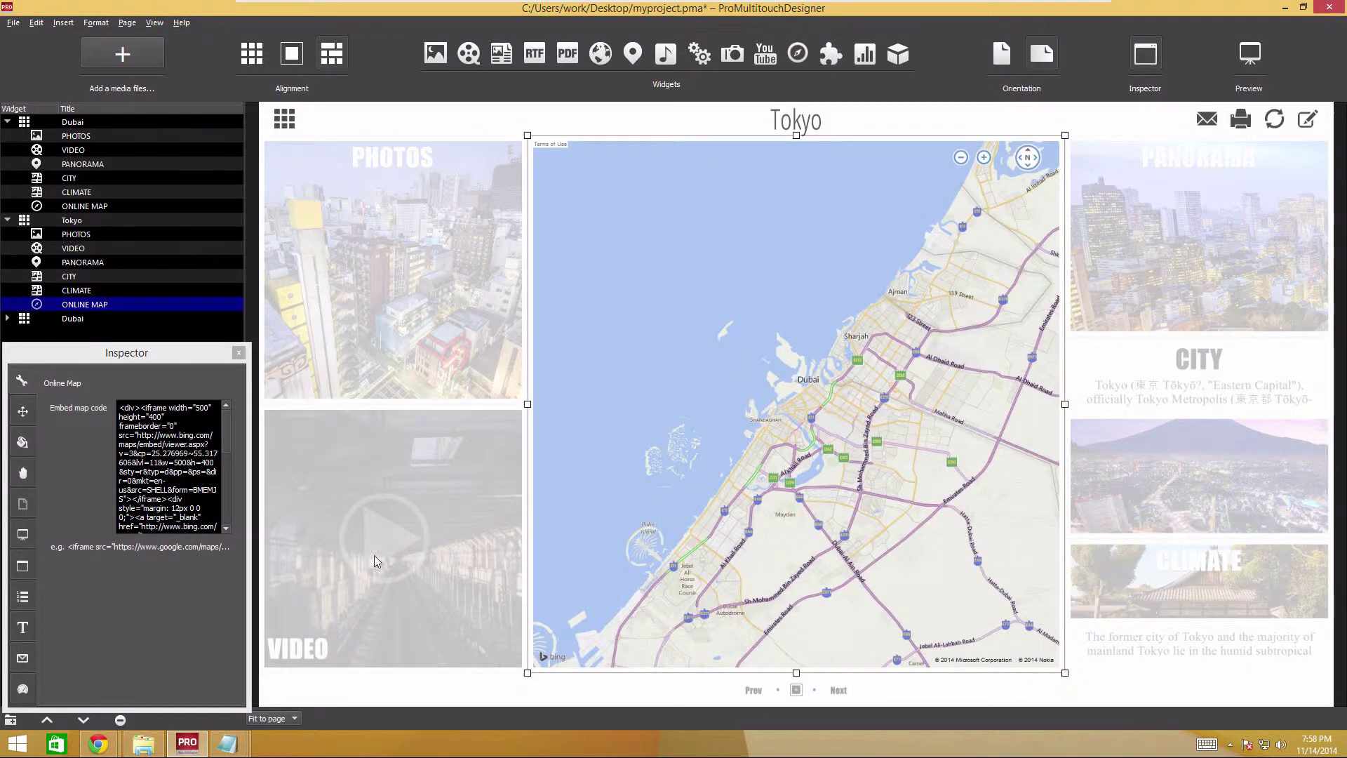
mouse_move(98, 743)
left_click(238, 667)
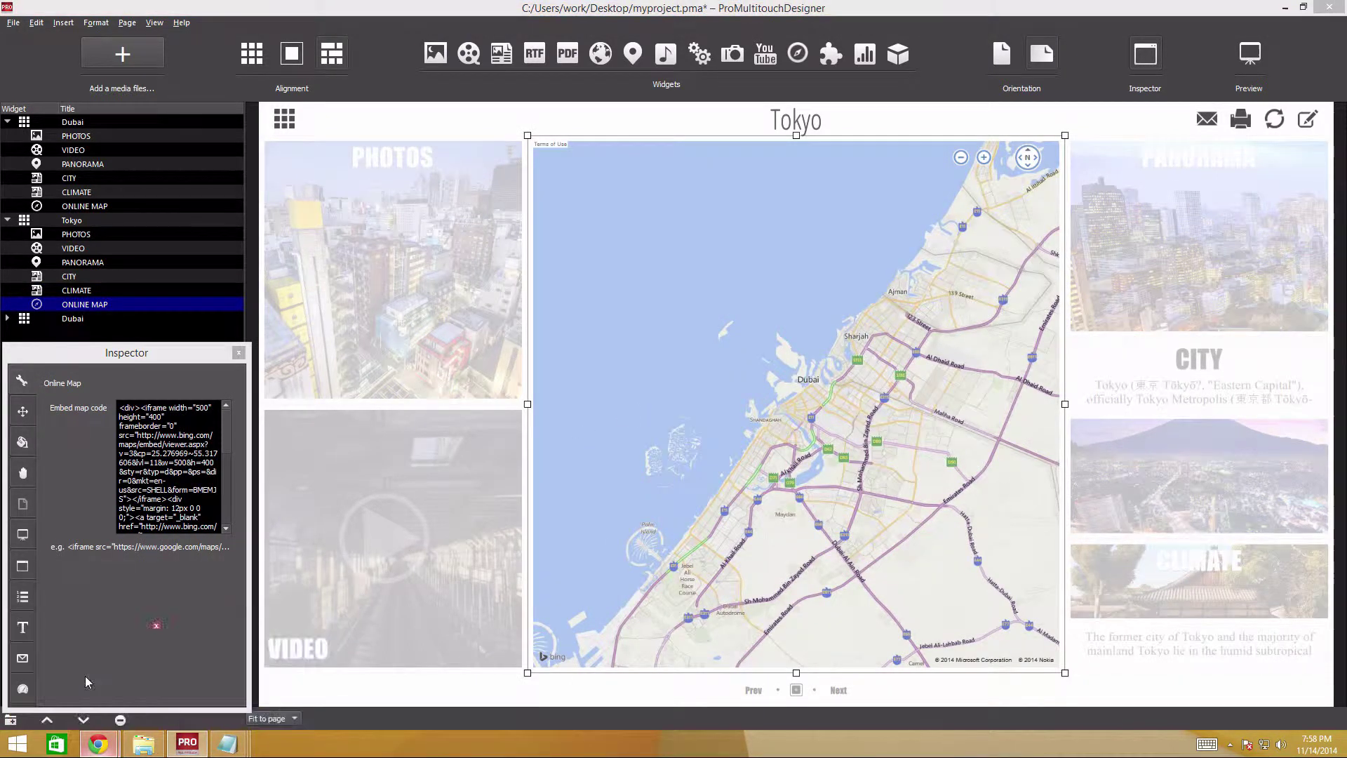
left_click(828, 300)
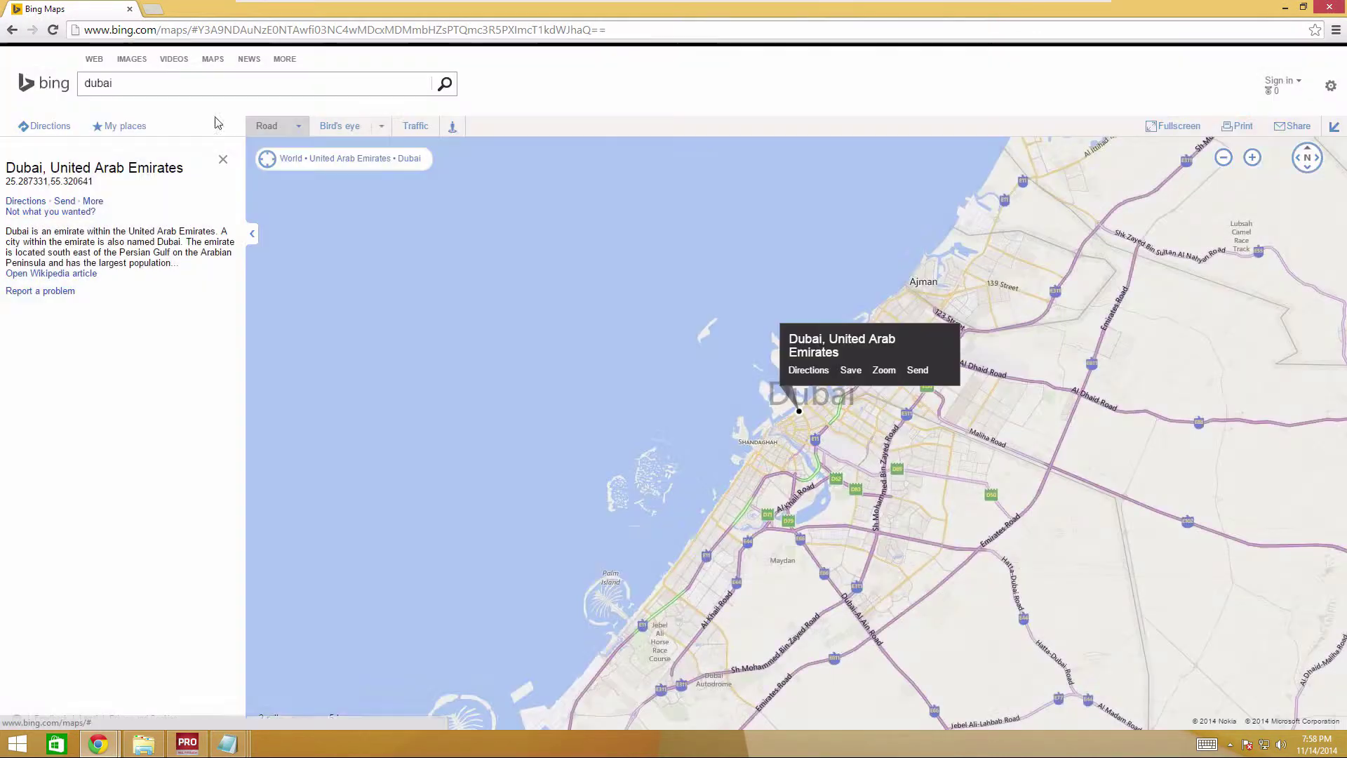
key("ctrl+a")
type("tokyo")
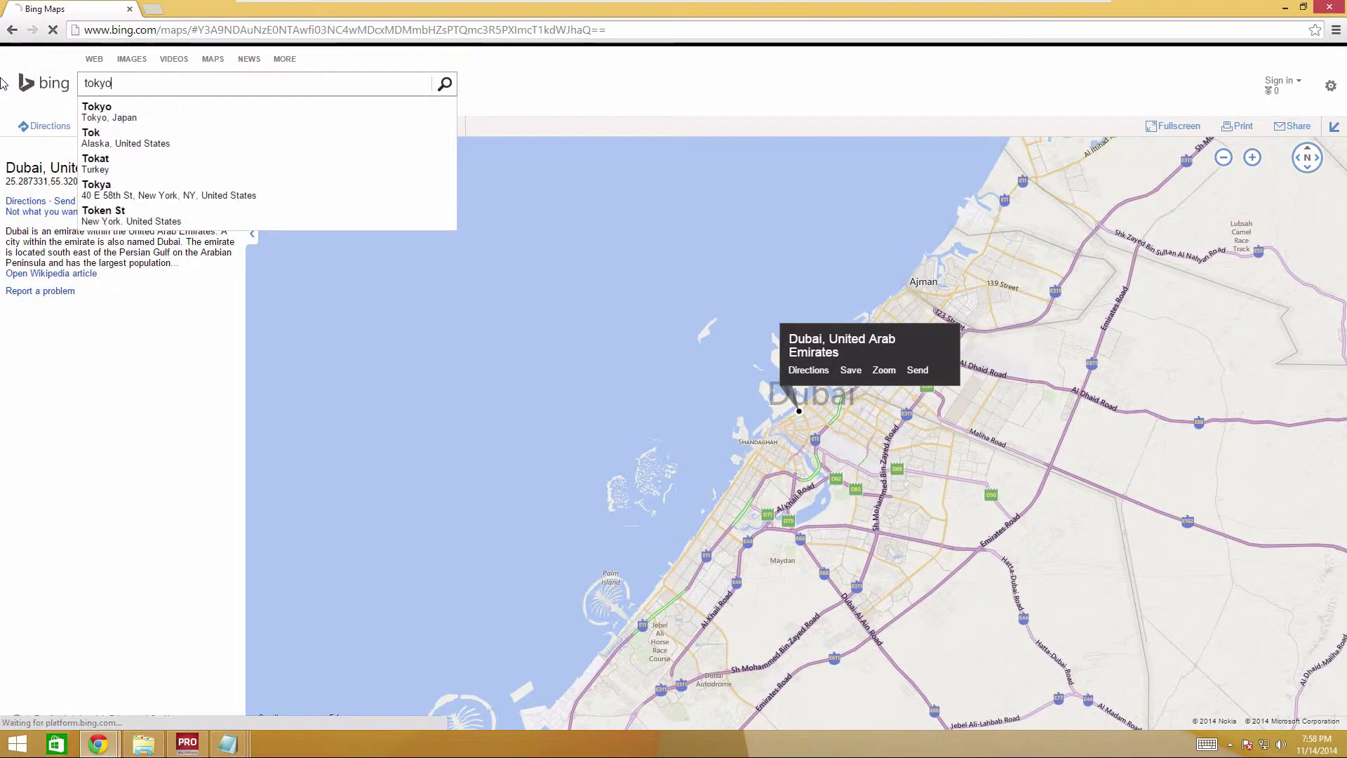
key("Return")
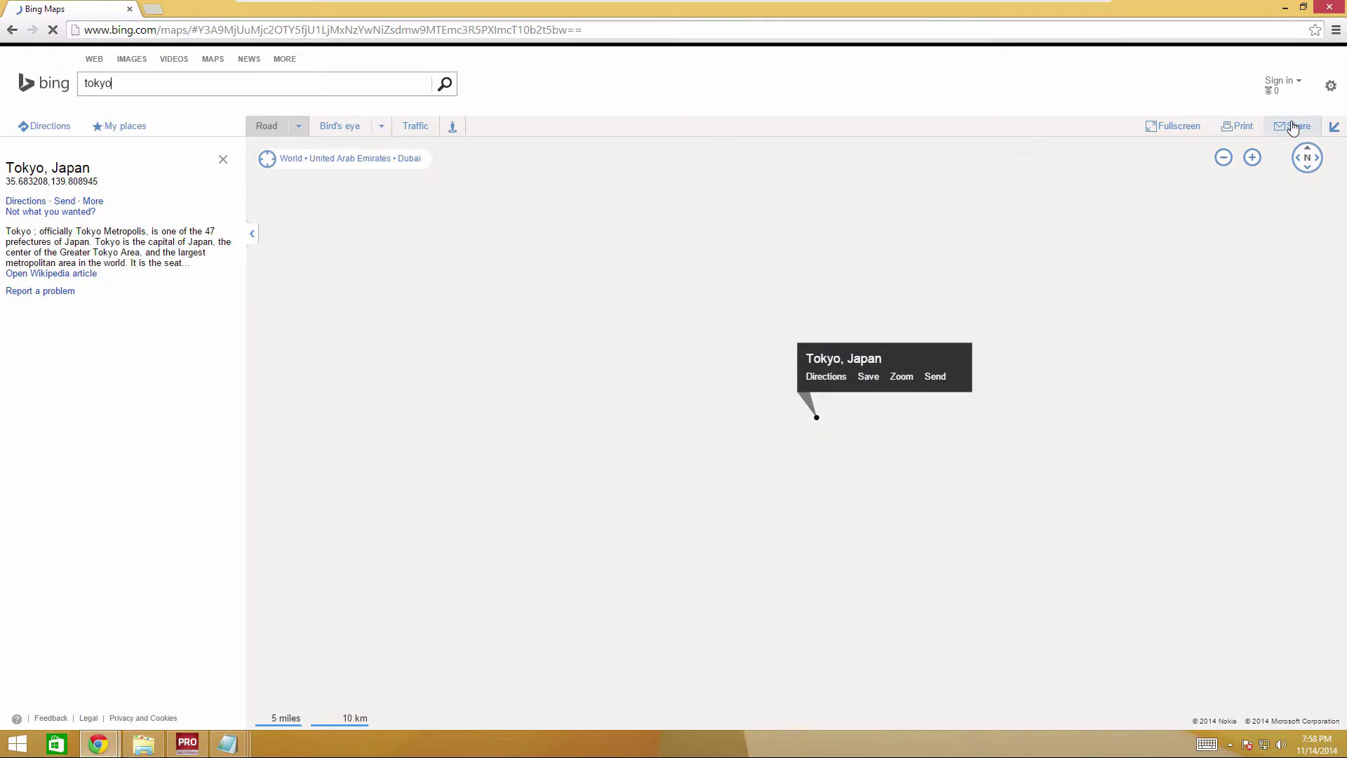
- Generate the Bing embed code for the large Tokyo map and replace the ONLINE MAP widget's embed code with it
left_click(1294, 131)
left_click(554, 452)
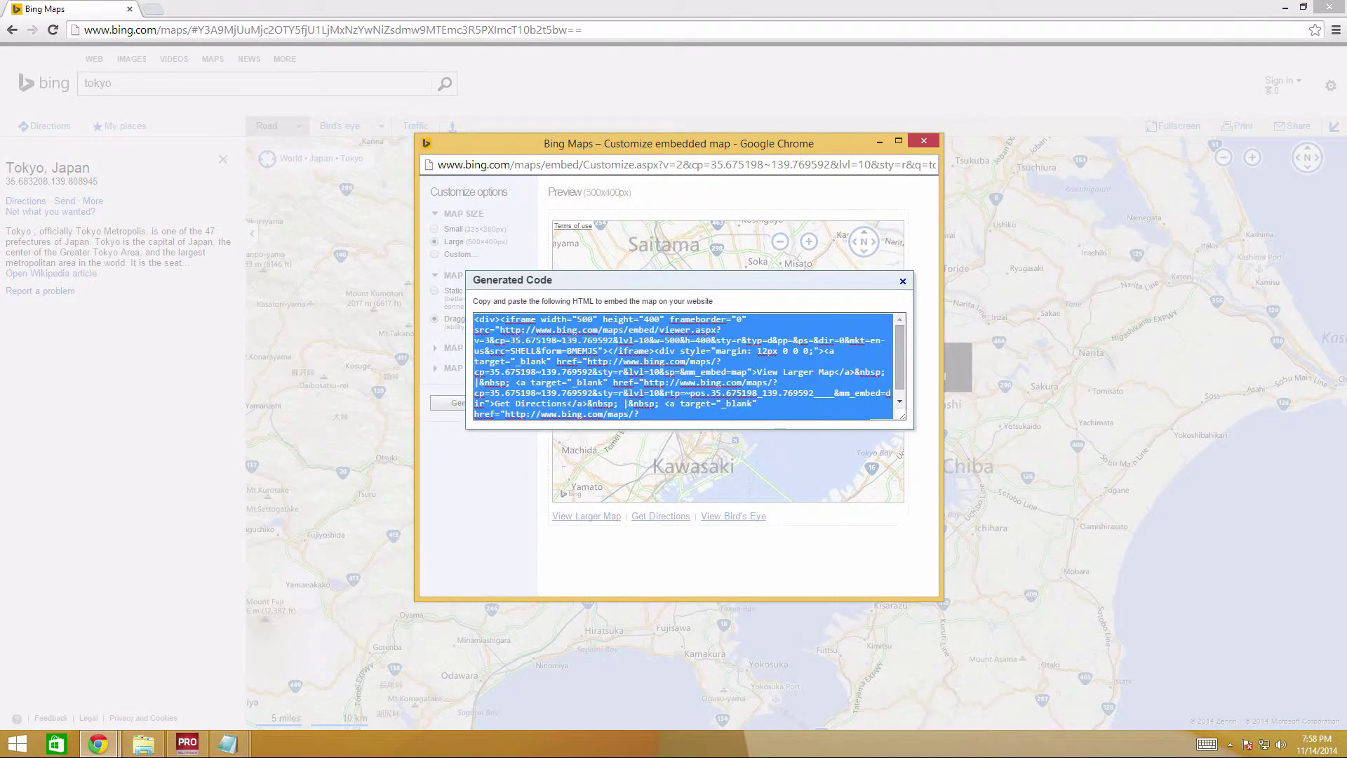
left_click(187, 742)
left_click(169, 467)
key("ctrl+a")
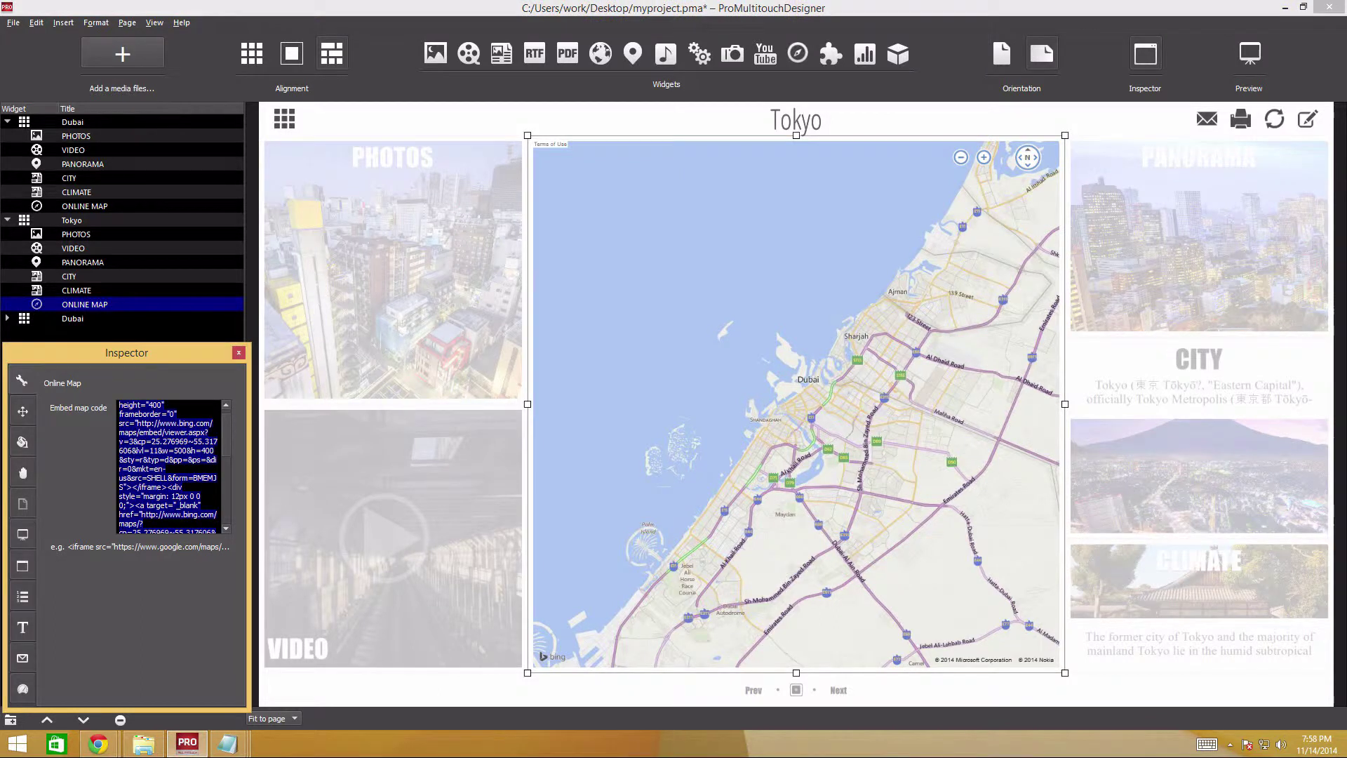
key("ctrl+v")
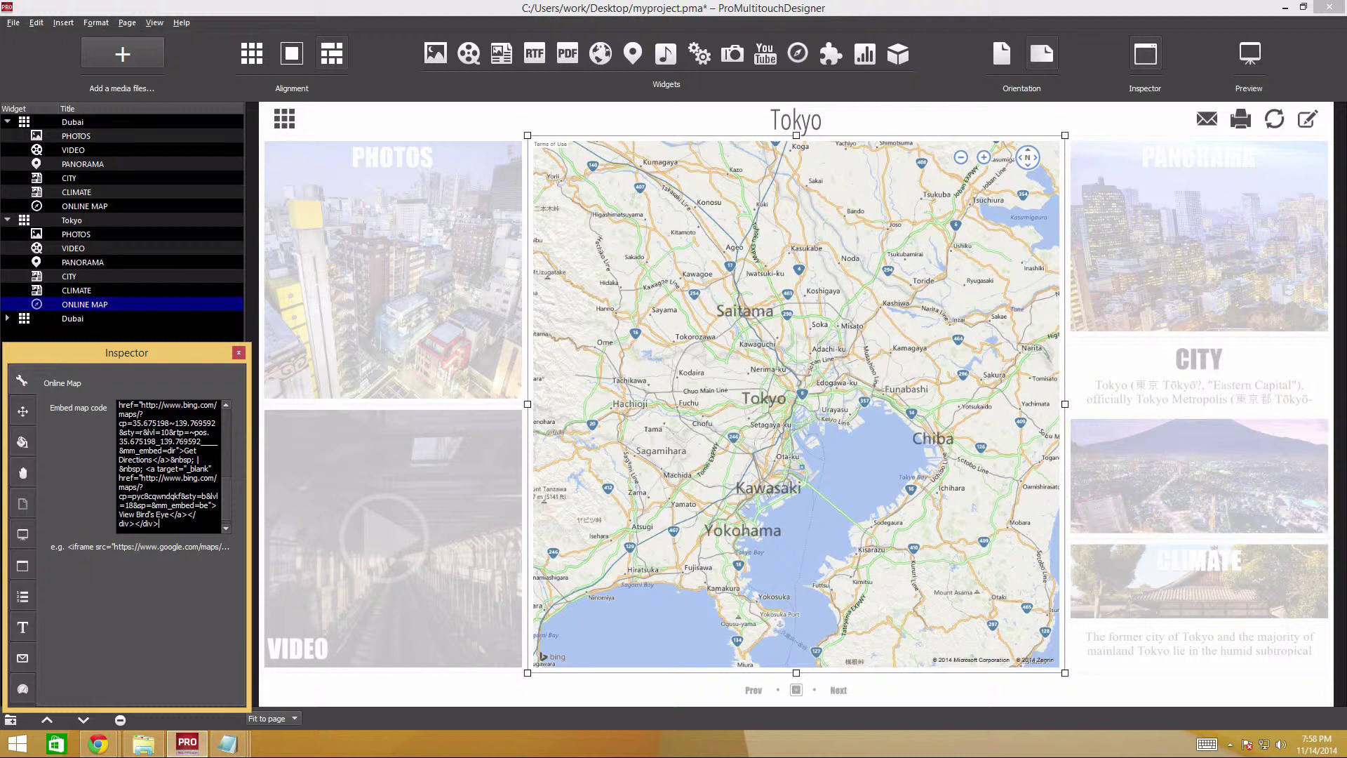
- Add an Interactive Image widget to the Tokyo page with Tokyo Metro Map from the tokyo folder as its background image
left_click(634, 55)
left_click(248, 220)
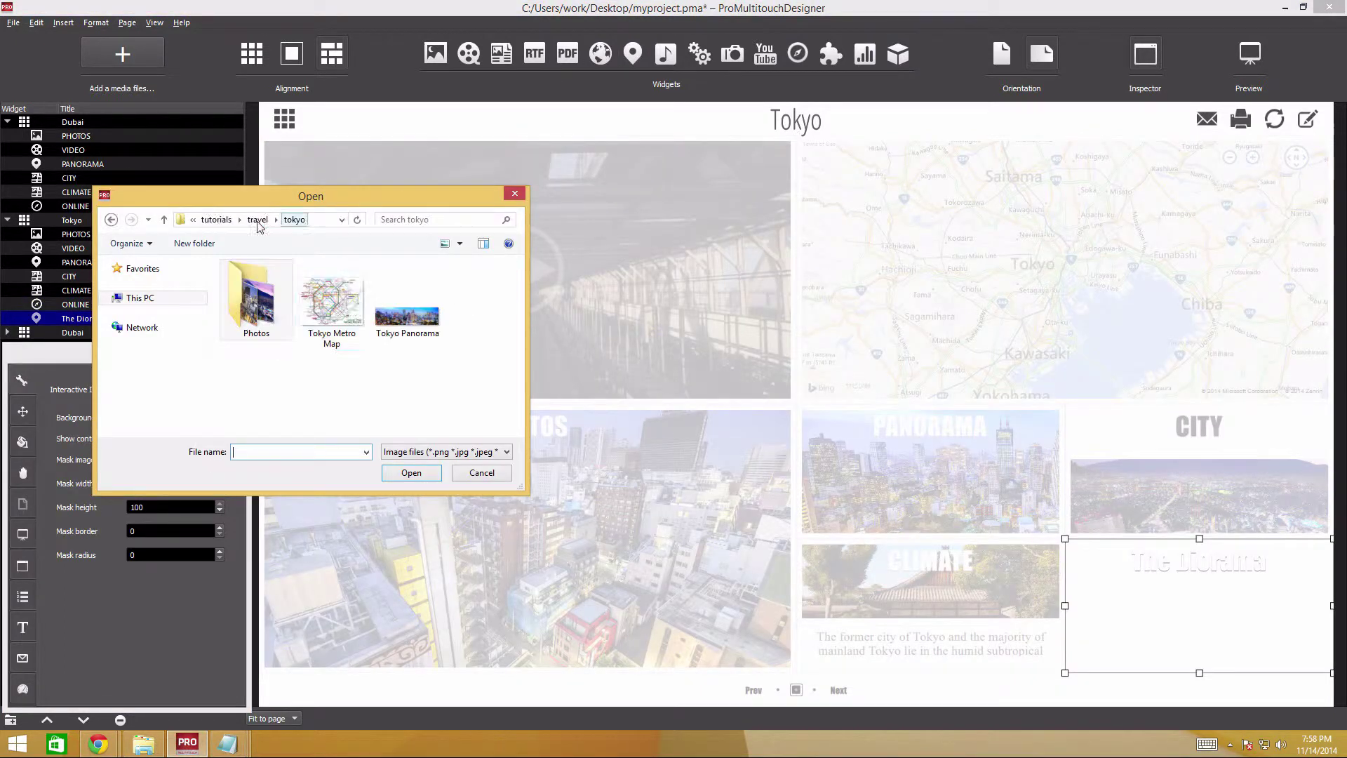
double_click(317, 294)
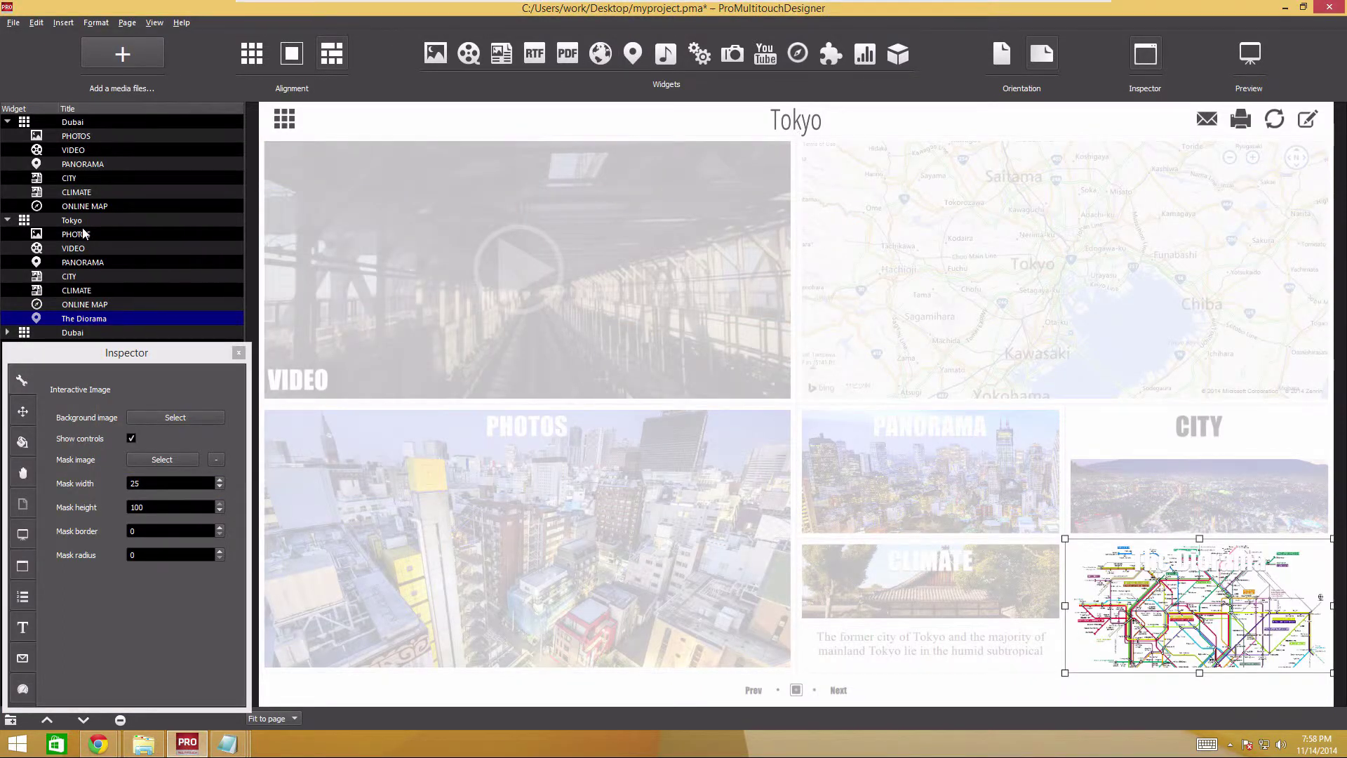
- Test the metro map widget on the Tokyo page by enlarging it, zooming in and panning the map, and close it again
left_click(84, 222)
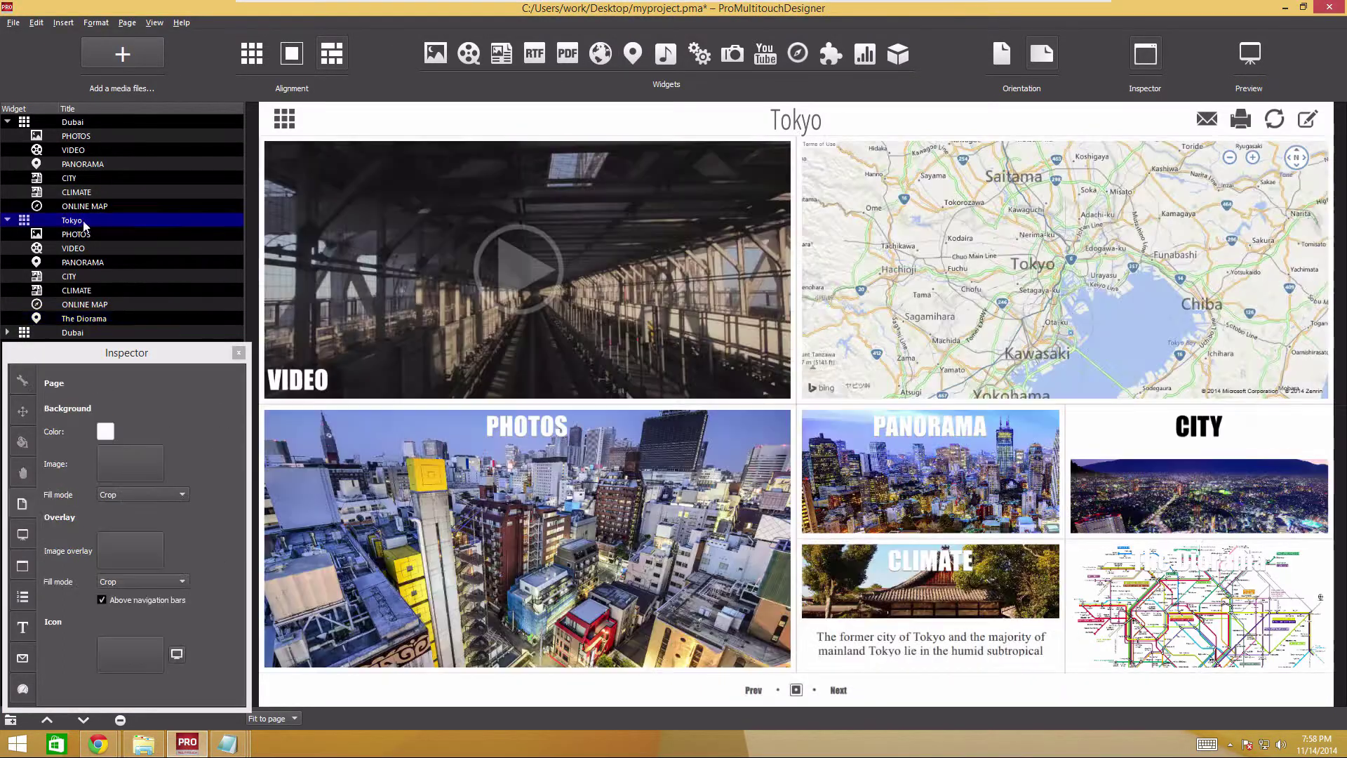
left_click(1207, 604)
scroll(313, 331, "up", 3)
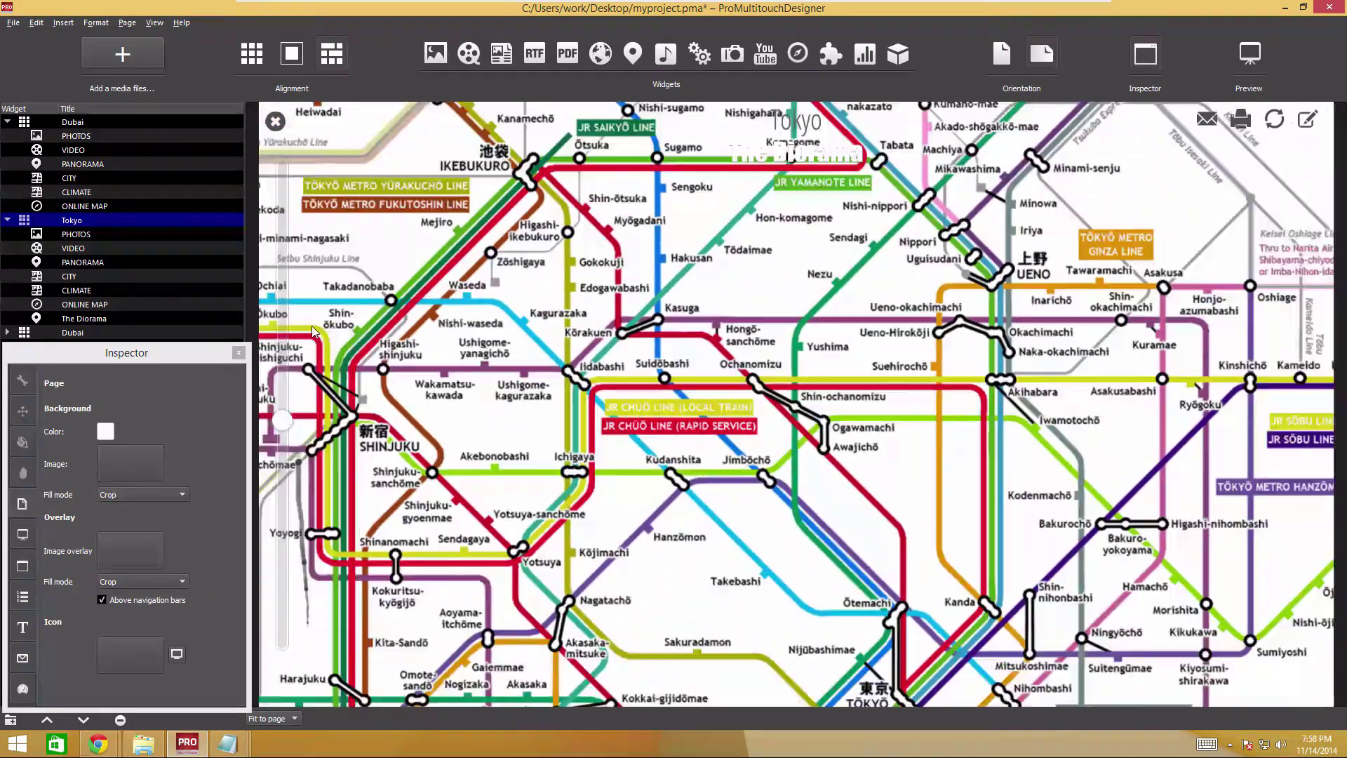
left_click_drag(313, 332, 227, 163)
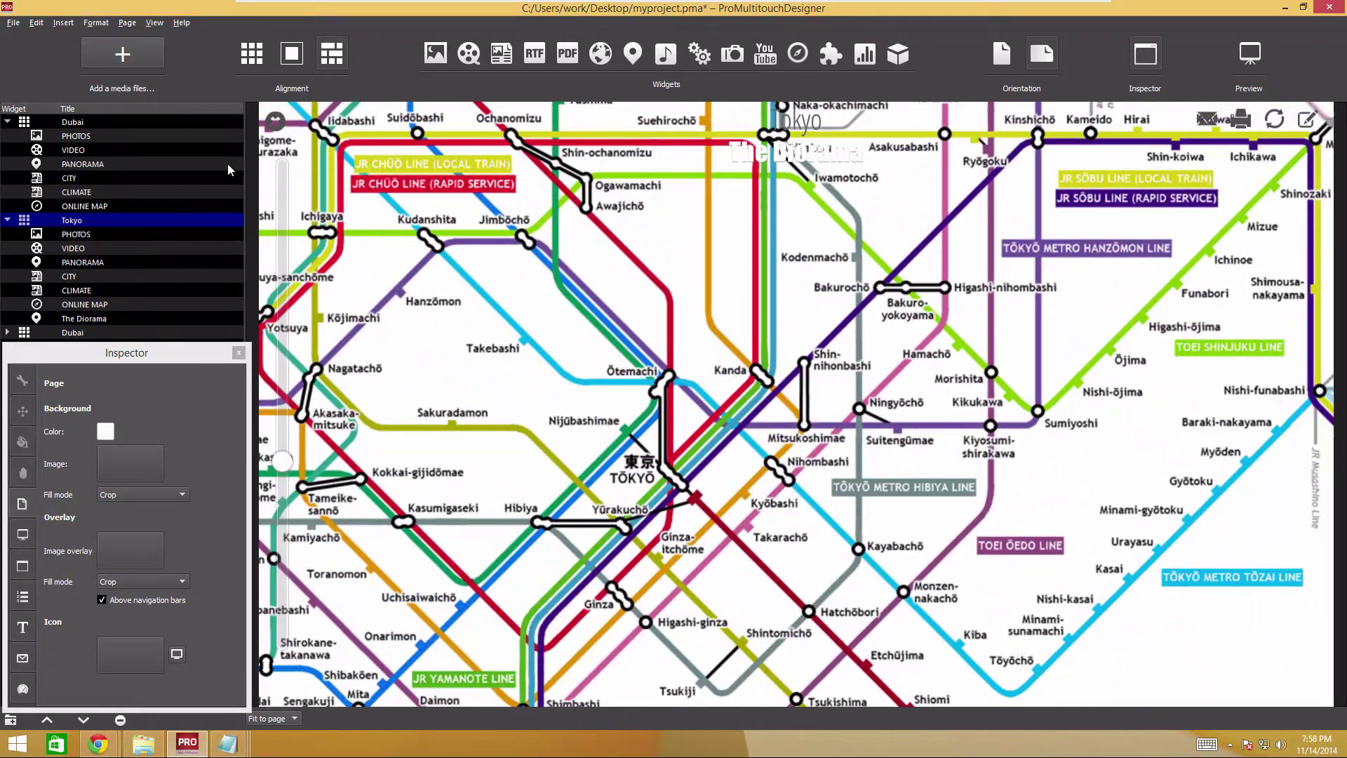
left_click(275, 122)
- Turn off the title display of the Tokyo page's metro map widget
left_click(1201, 587)
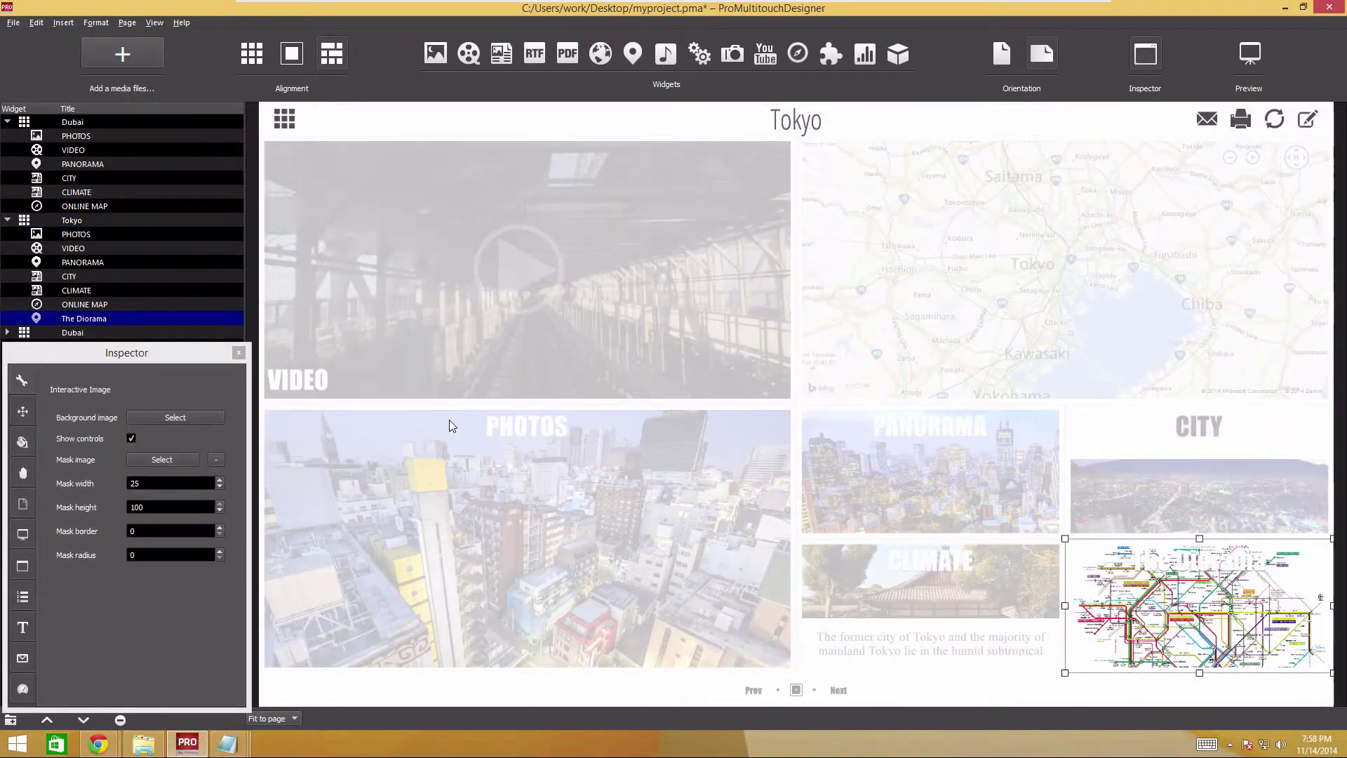
left_click(23, 627)
left_click(102, 450)
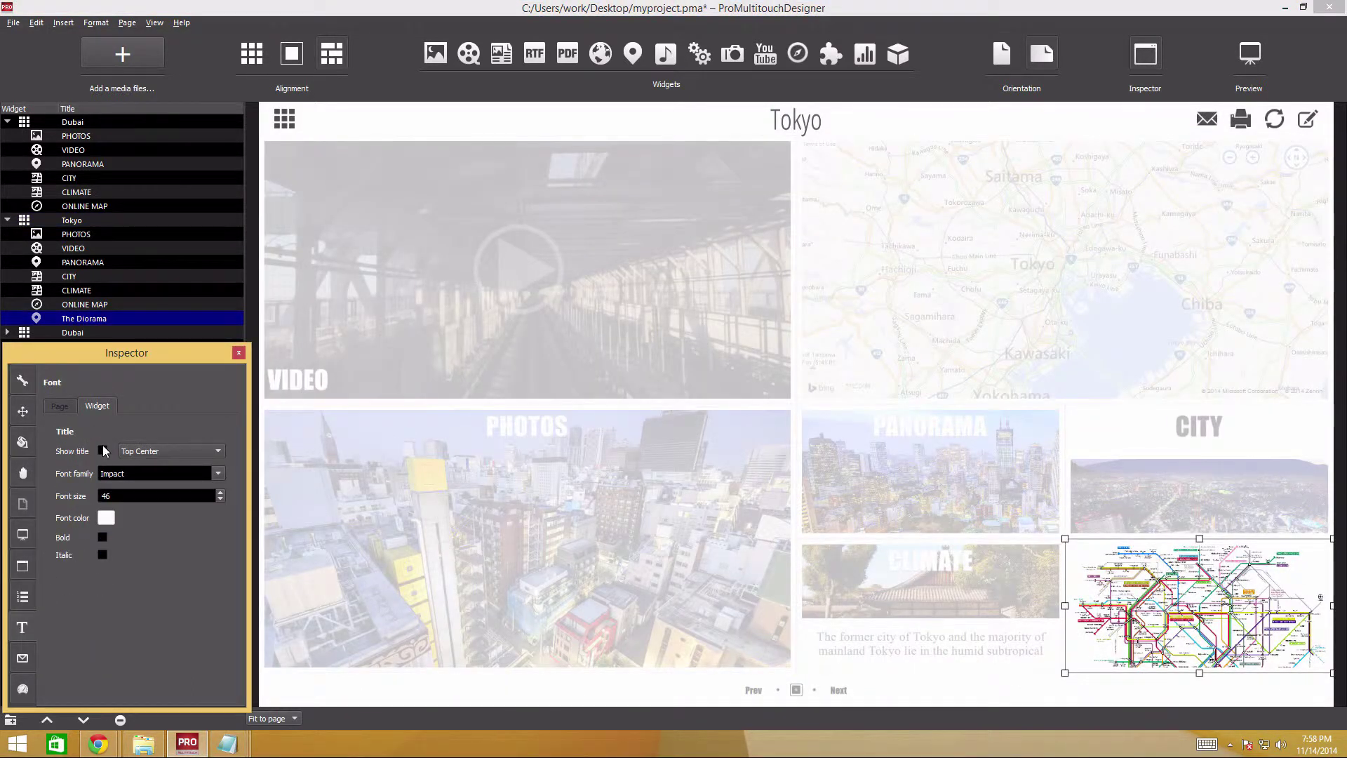
- Shuffle the Tokyo page's widget layout until the metro map forms a tall column between the media widgets and the text widgets
left_click(67, 222)
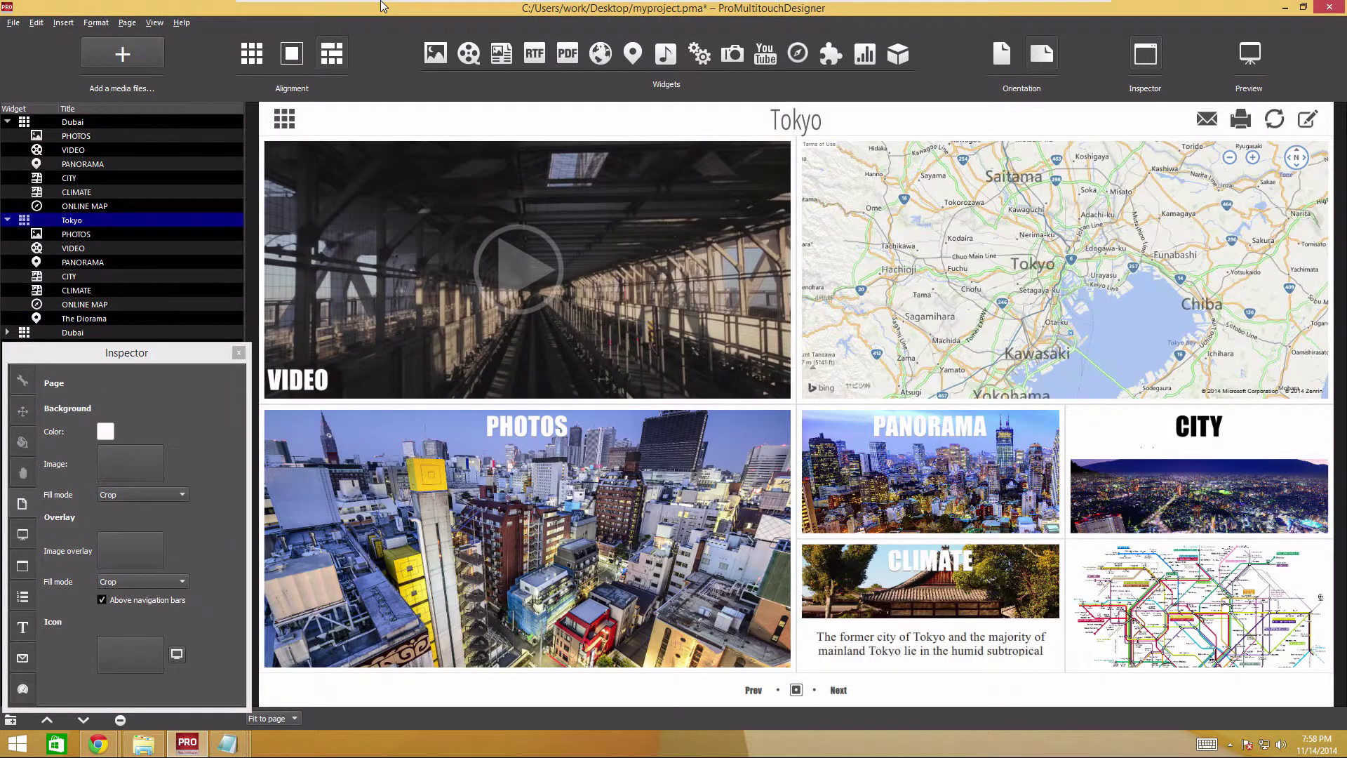
left_click(334, 55)
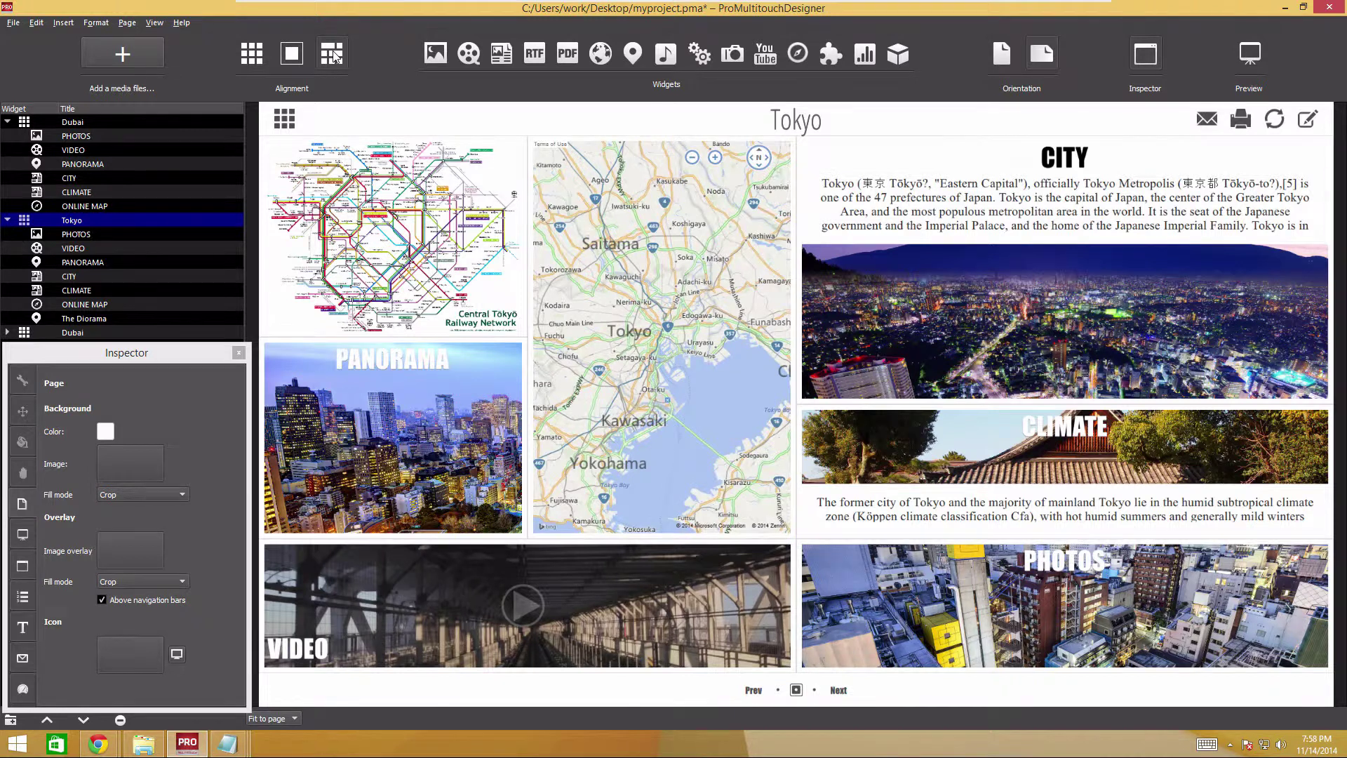
left_click(334, 56)
left_click(334, 56)
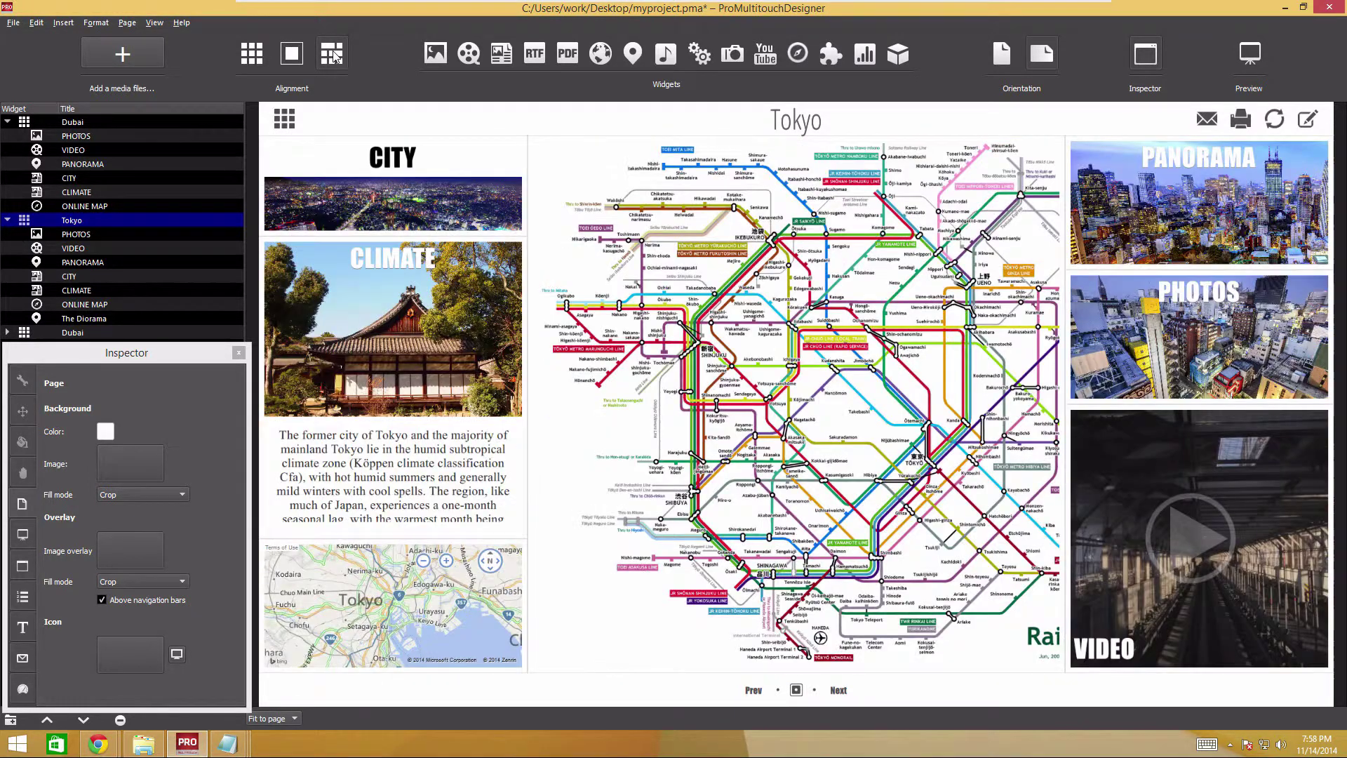
left_click(334, 56)
left_click(334, 56)
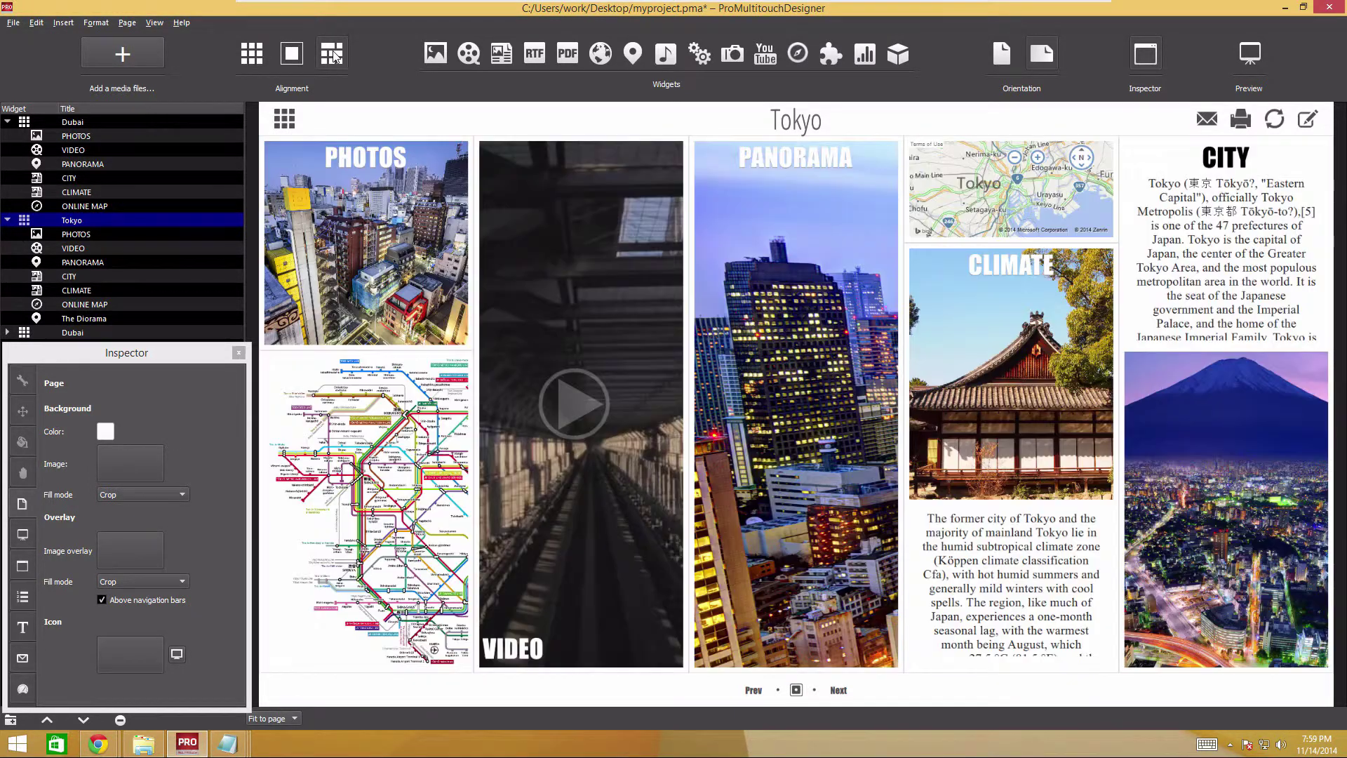
left_click(334, 56)
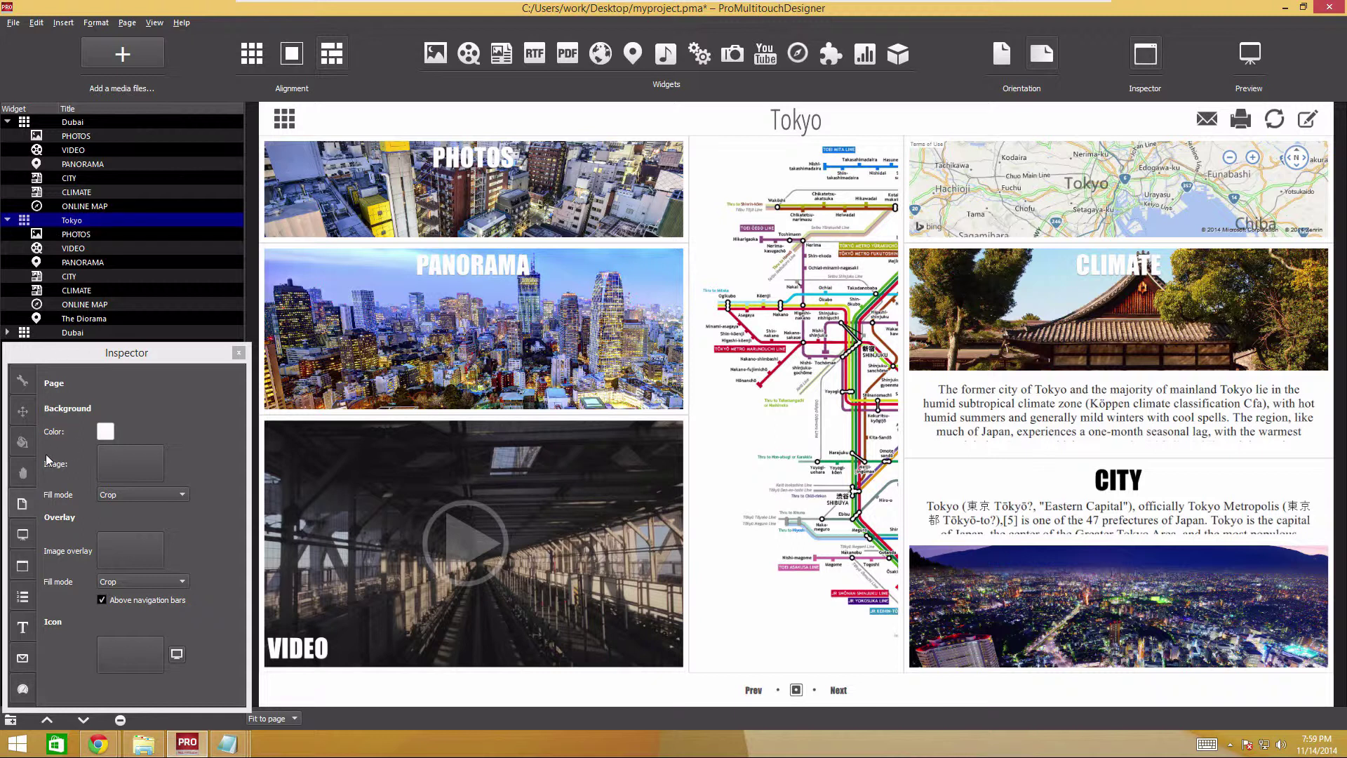
- Set the Tokyo page's background color to black (#000000)
left_click(85, 468)
left_click(104, 432)
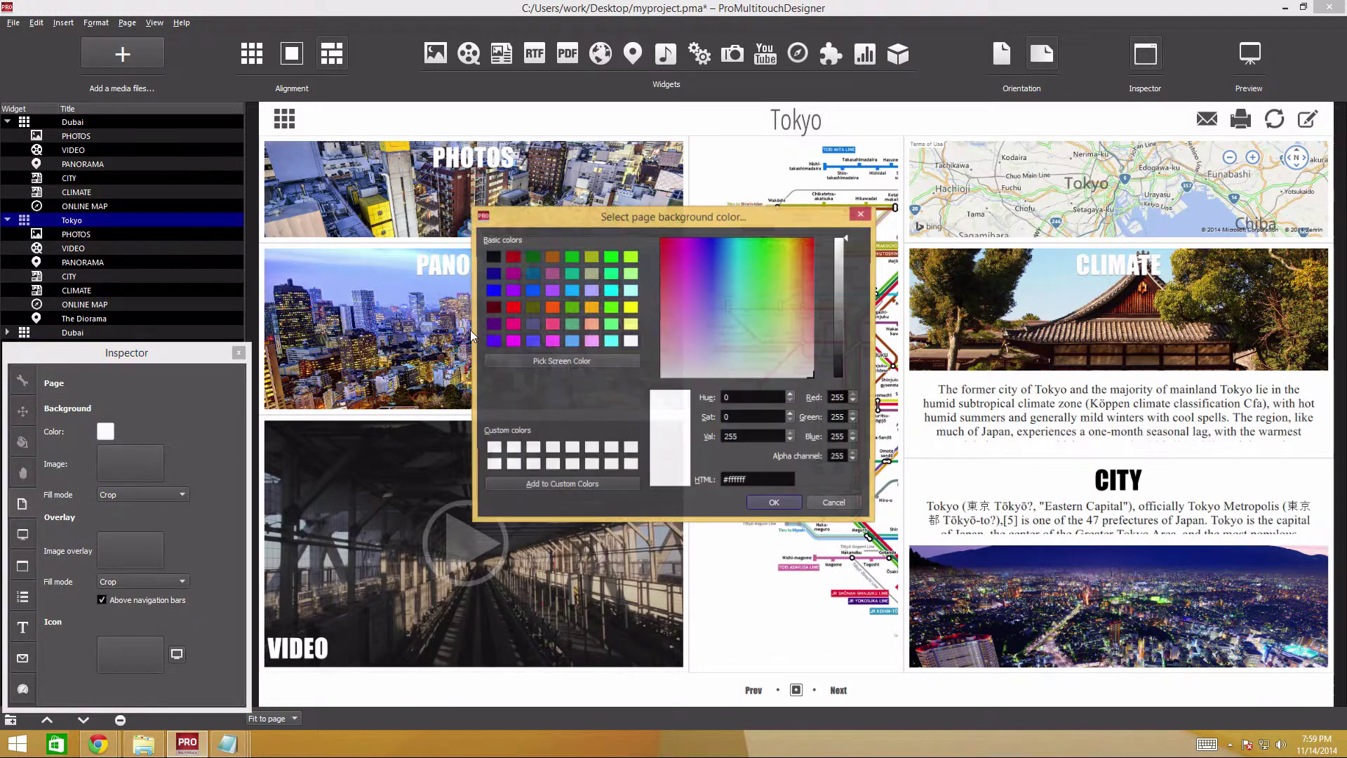
left_click(494, 257)
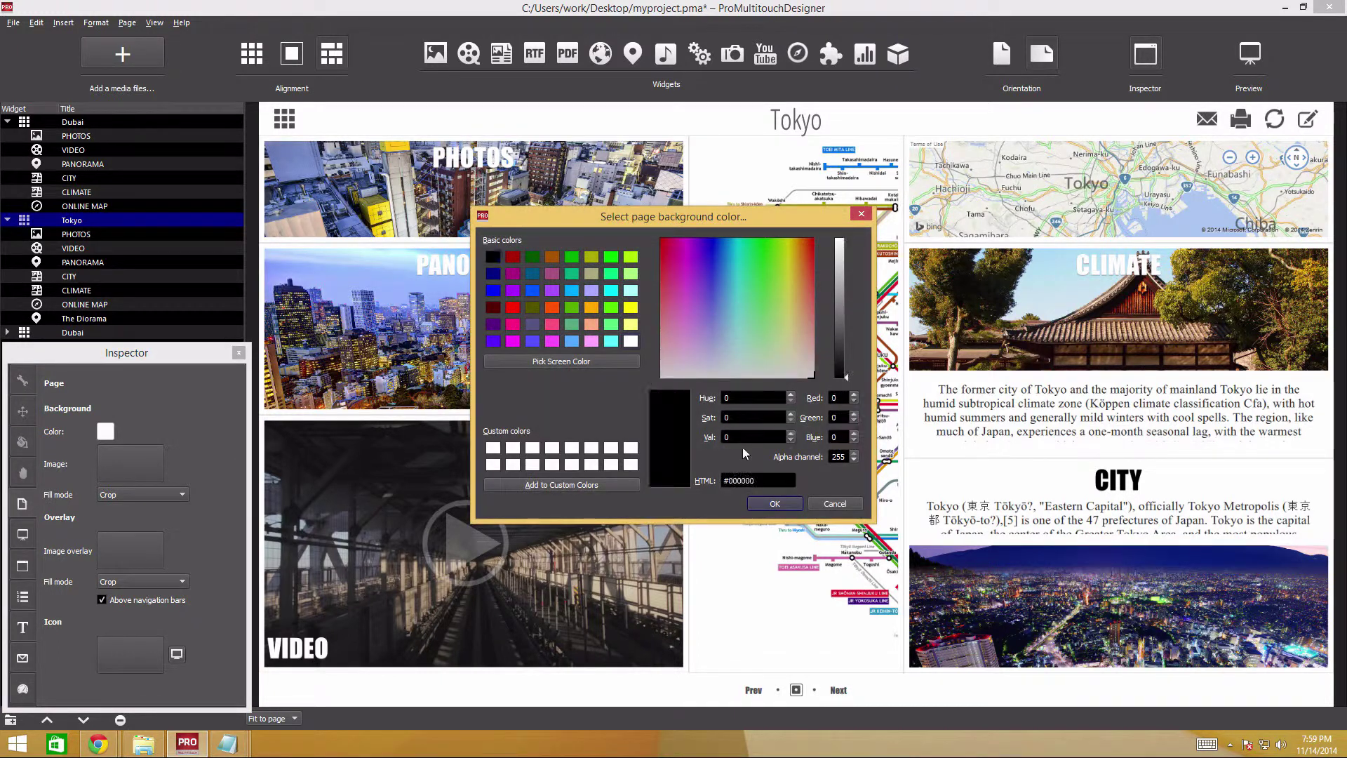
left_click(770, 506)
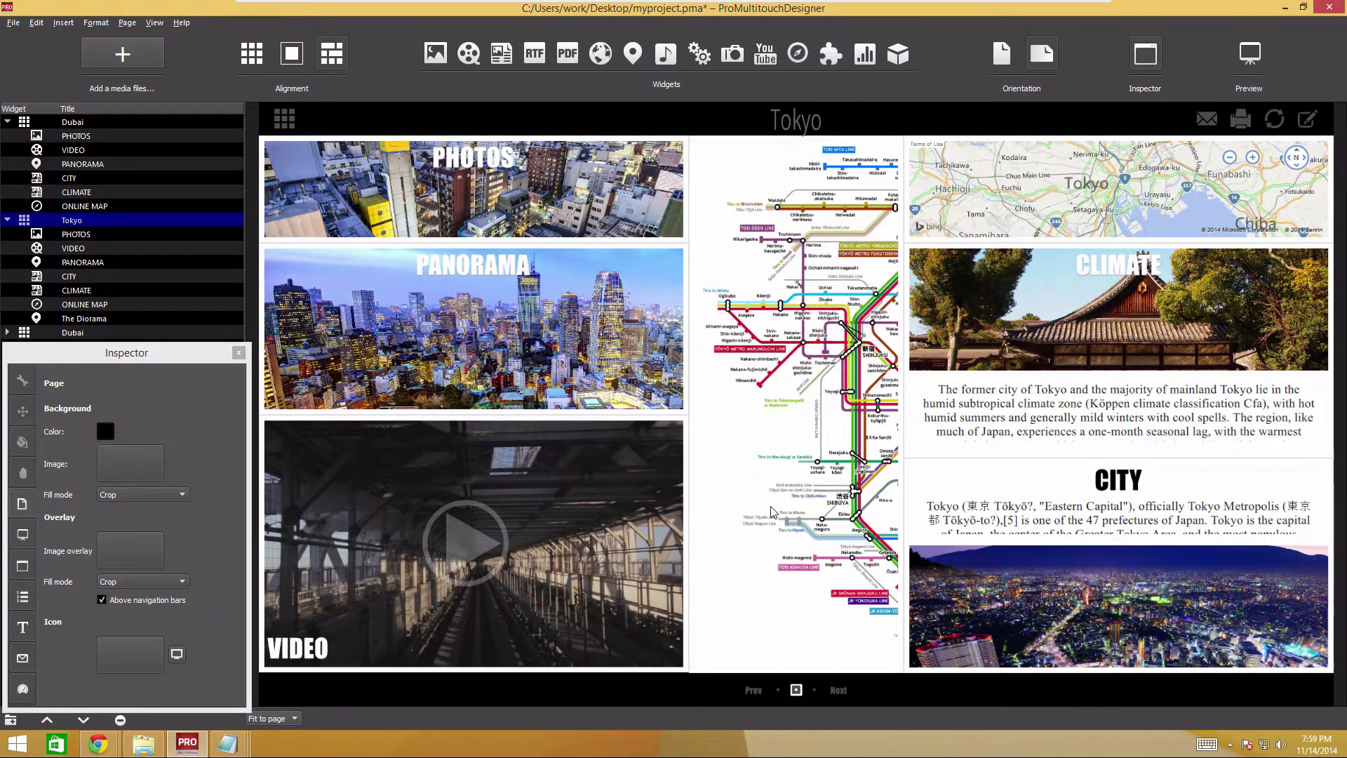
- Set the font color of the Tokyo page's title to white
left_click(23, 627)
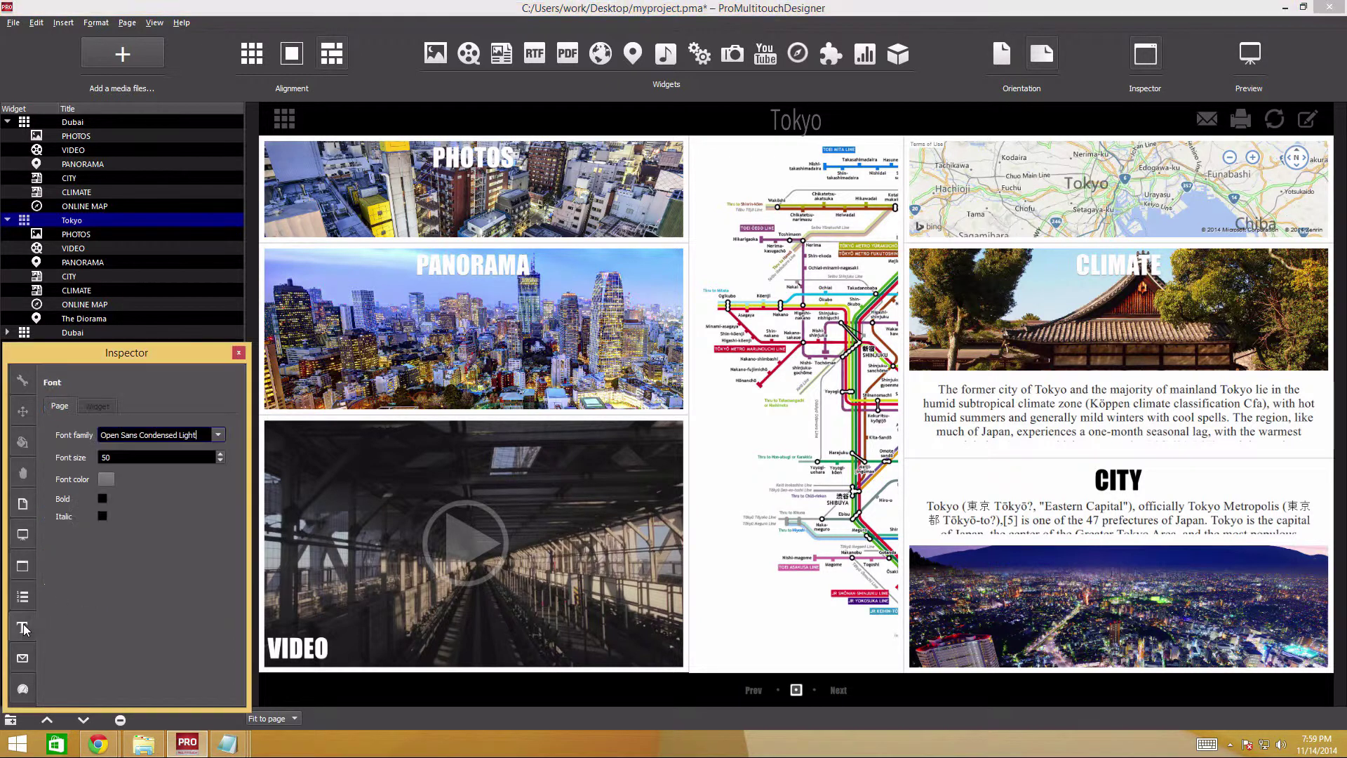
left_click(106, 478)
left_click(631, 341)
left_click(775, 503)
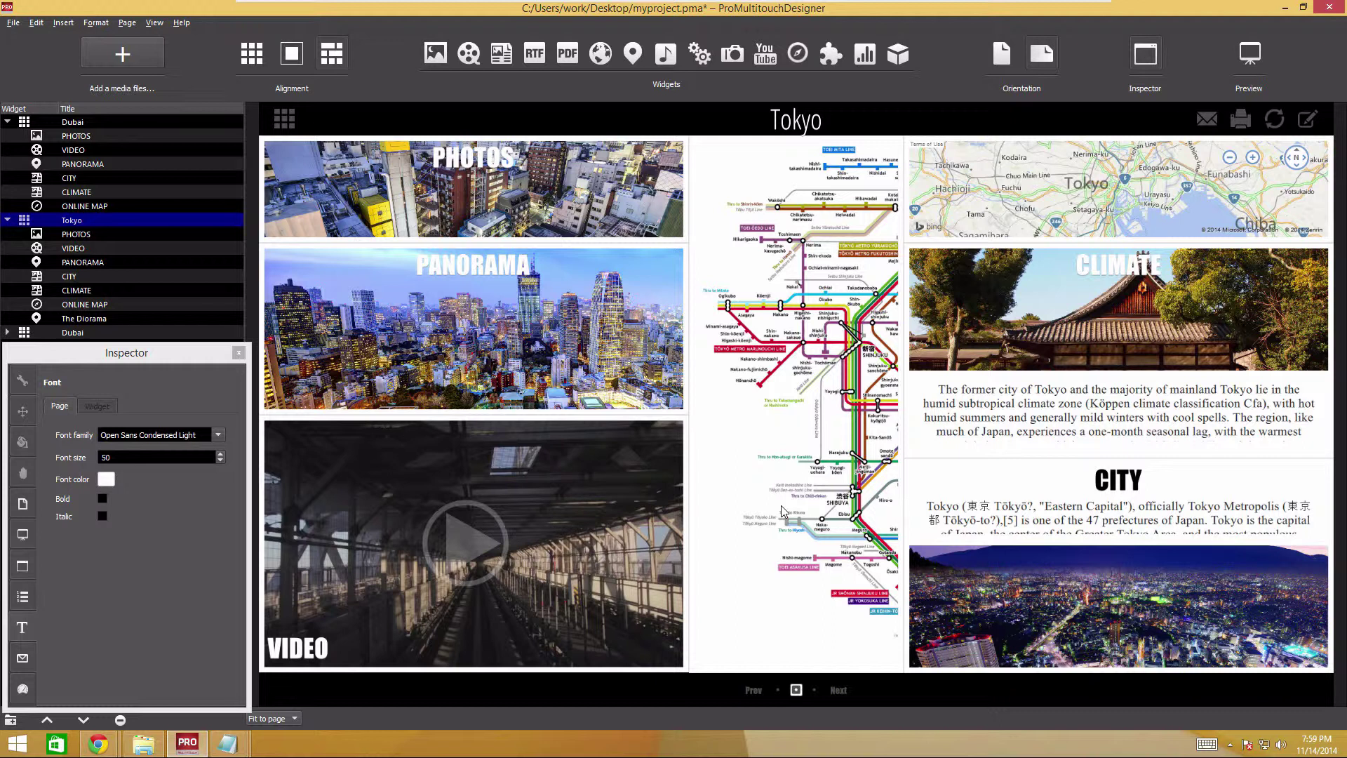
- Set the background color of all seven Tokyo page widgets, from PHOTOS to The Diorama, to black (#000000)
left_click(83, 237)
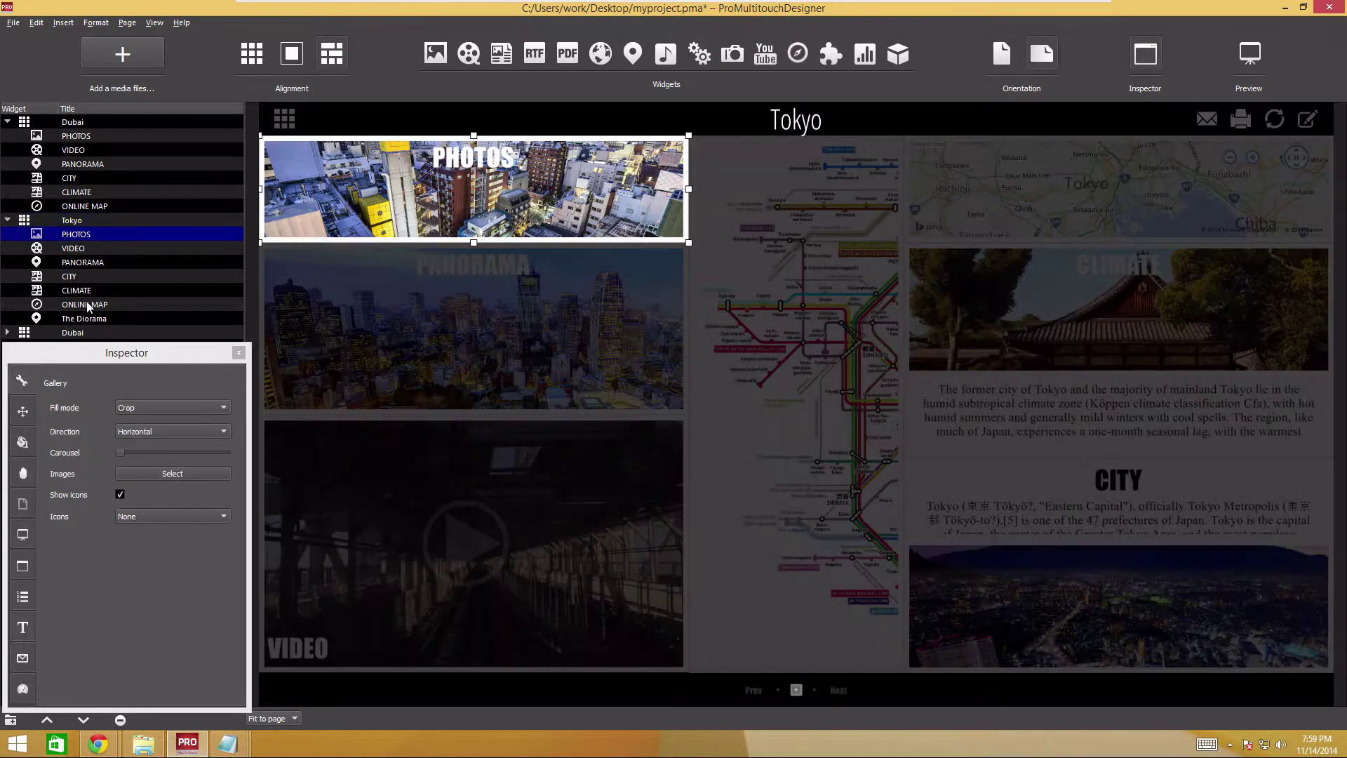
left_click(84, 318, "shift")
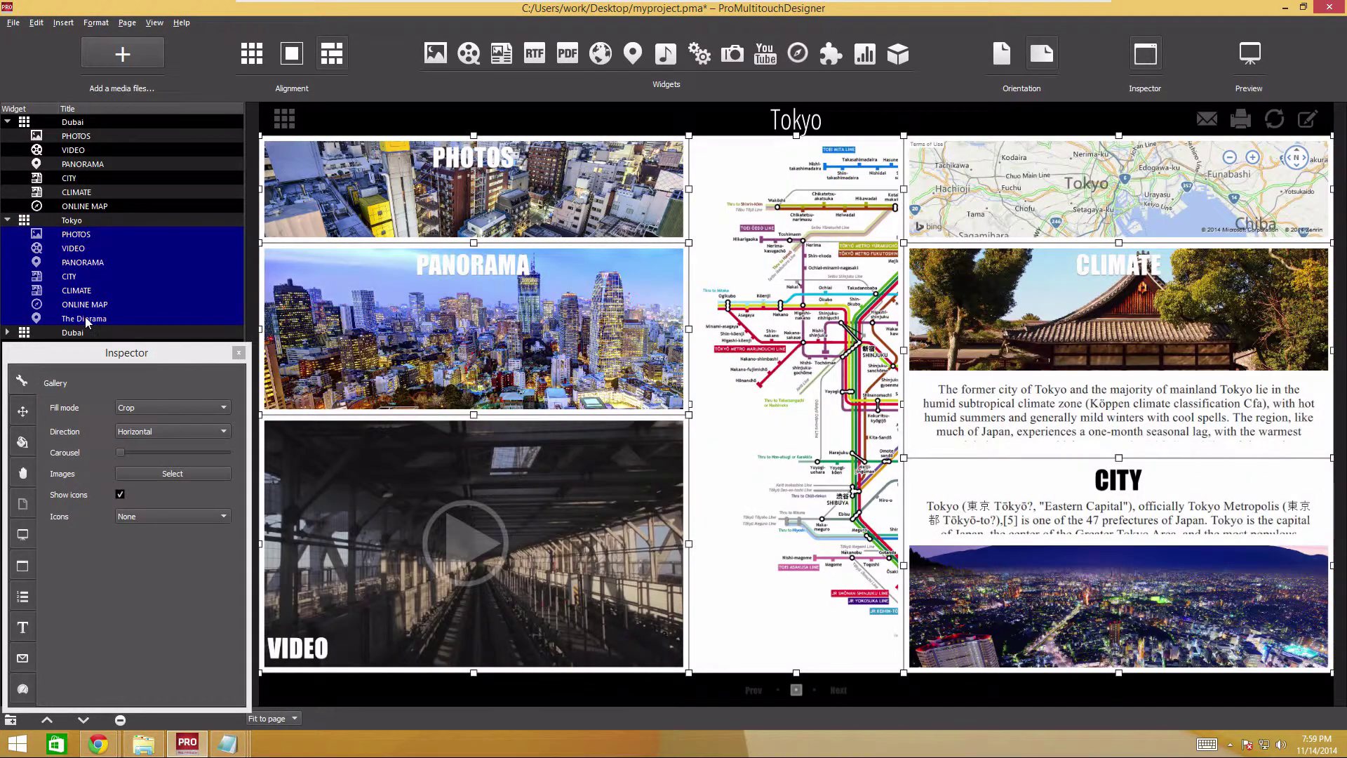
left_click(23, 442)
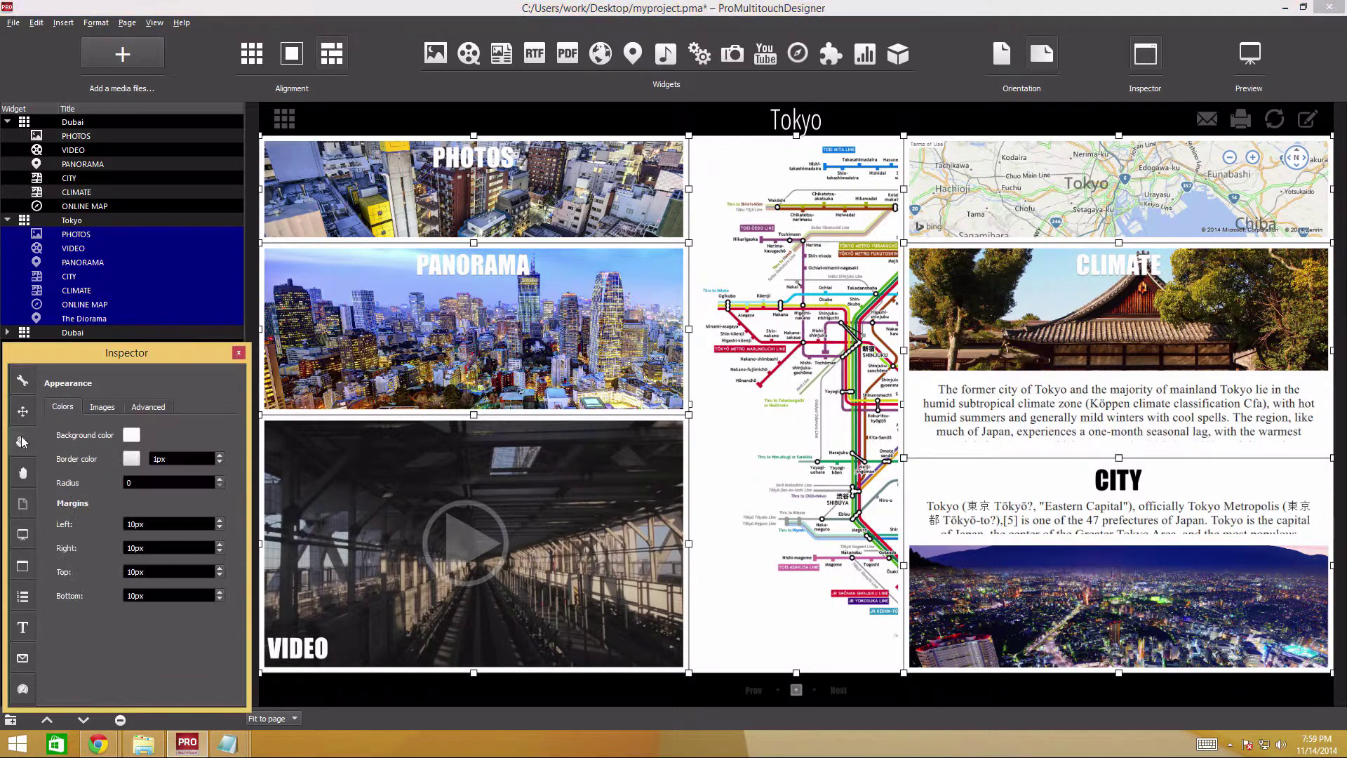
left_click(131, 435)
left_click(499, 340)
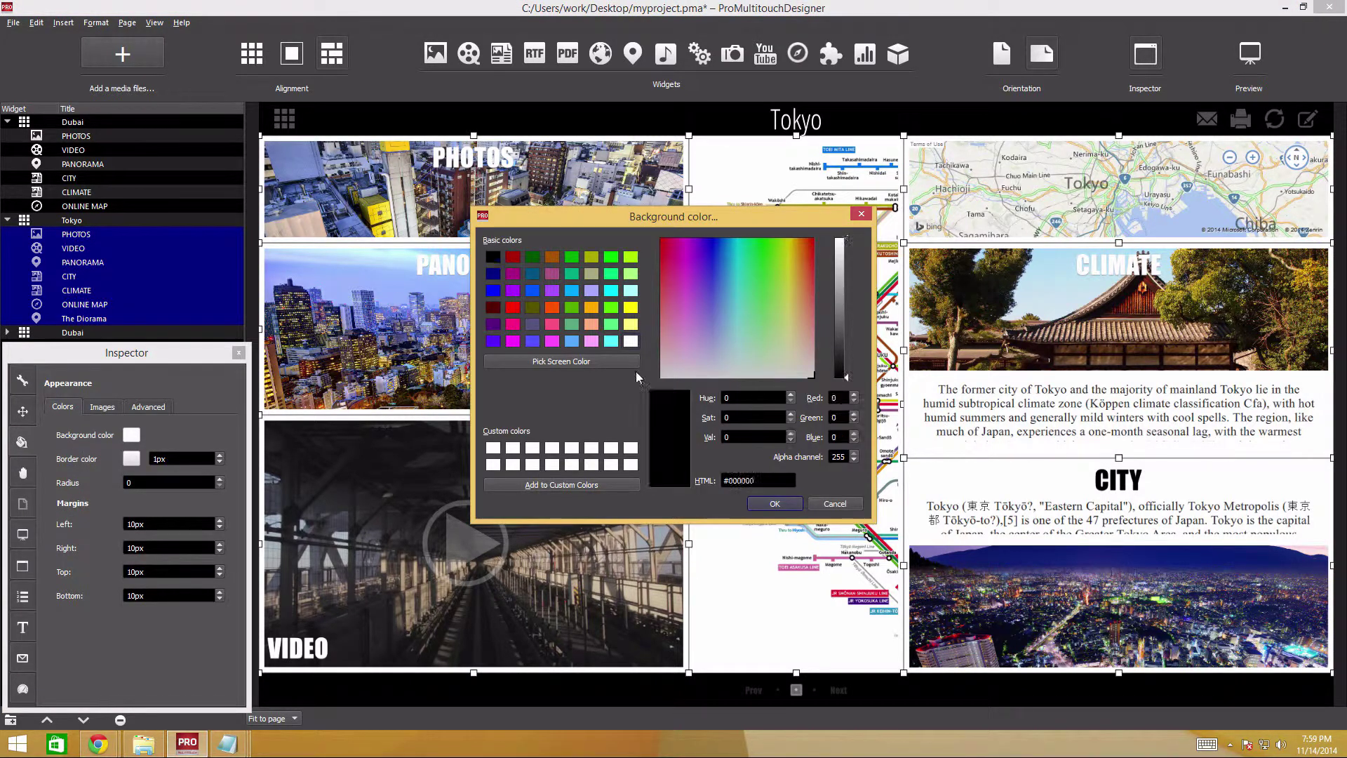
left_click(771, 503)
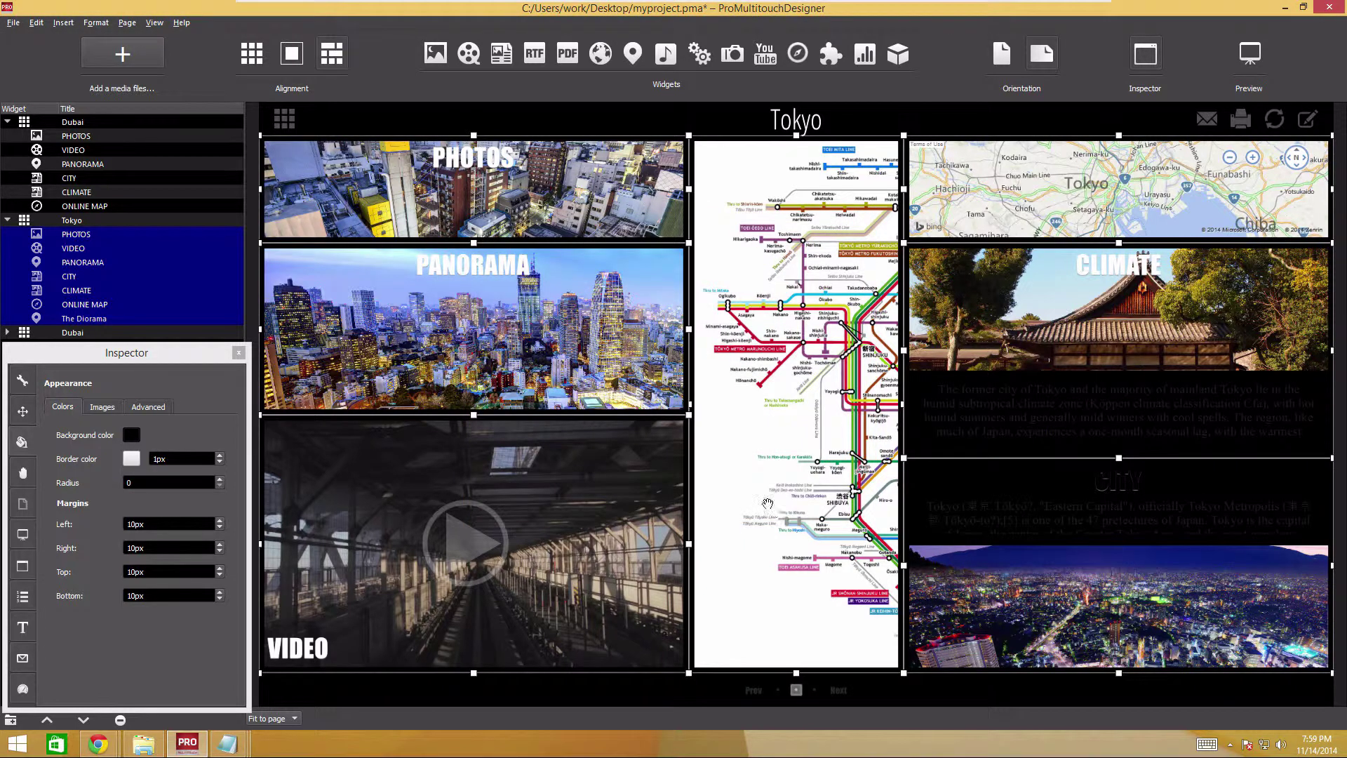
- Set the border color of all seven Tokyo page widgets to dark gray, about #262626, and return to the page selection
left_click(132, 458)
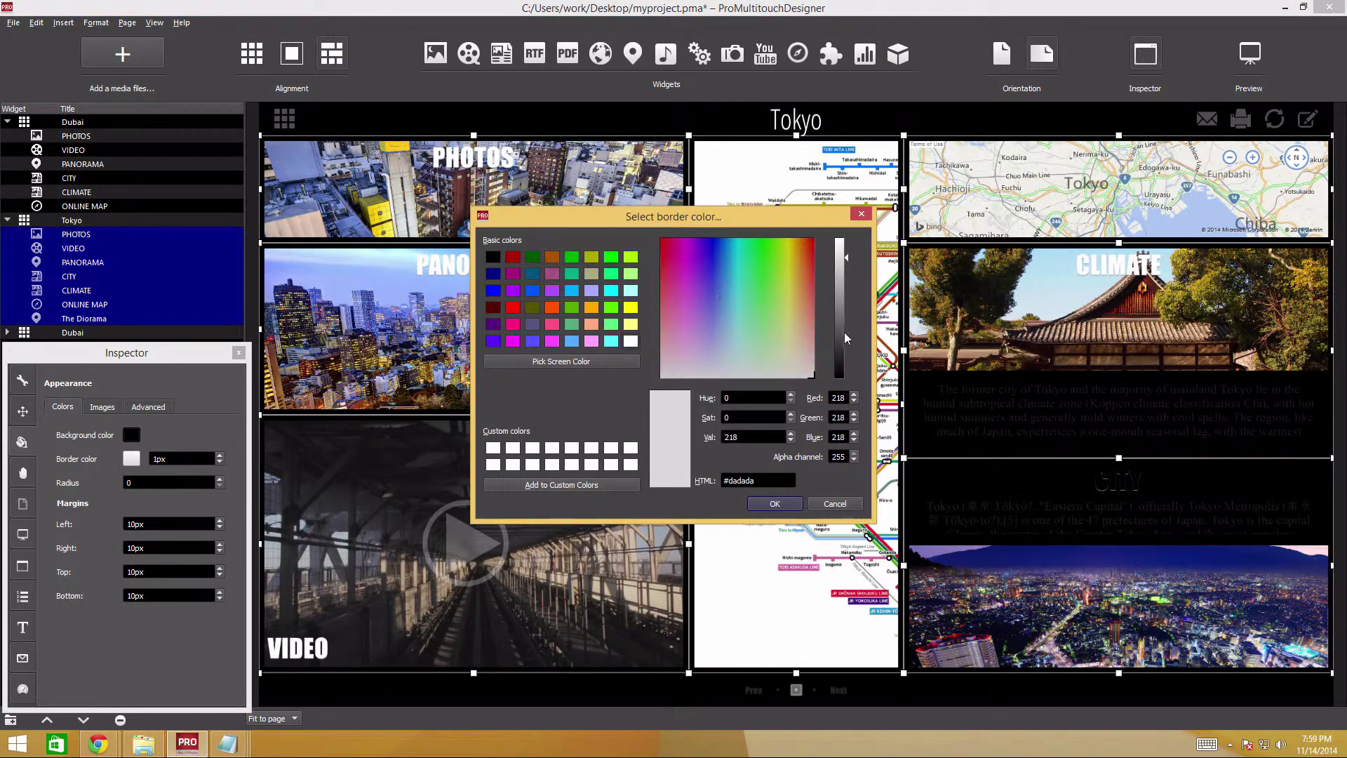
left_click_drag(851, 341, 847, 357)
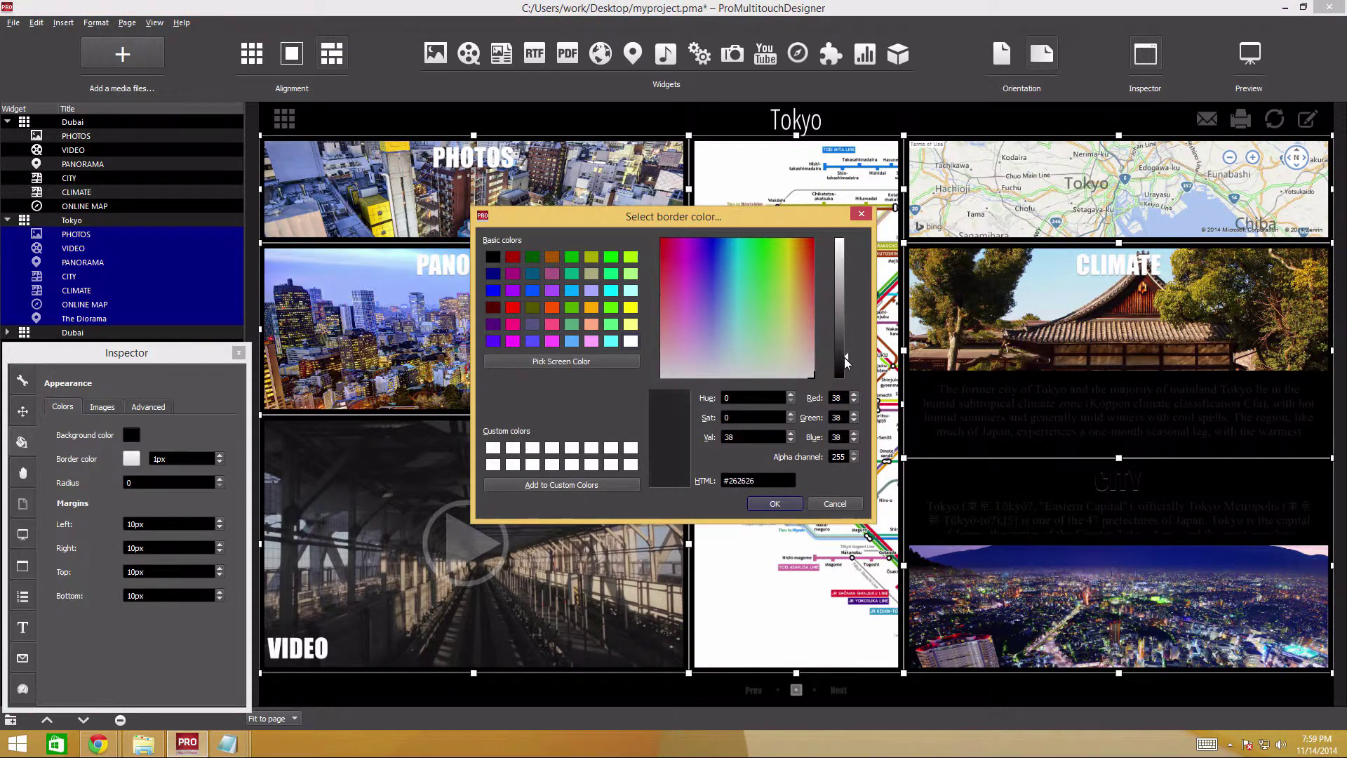
left_click(774, 503)
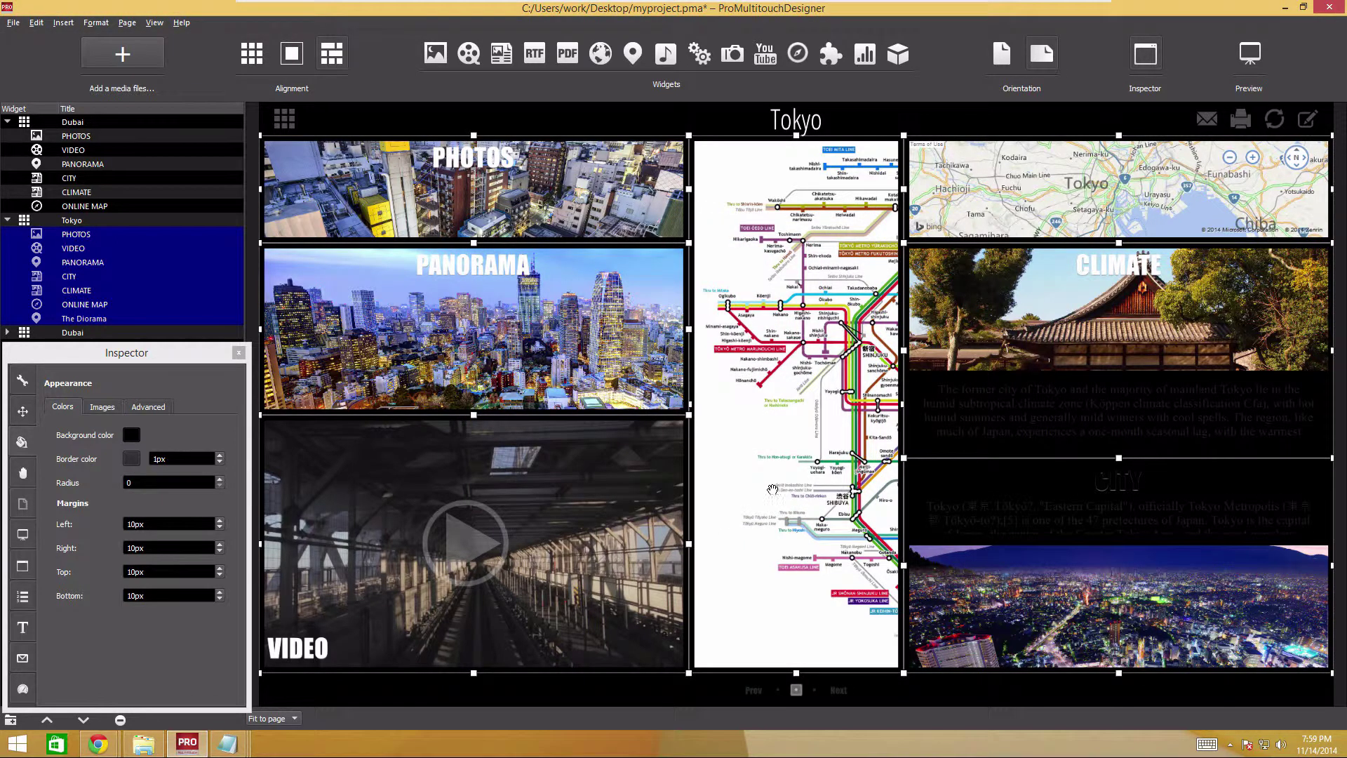
left_click(131, 458)
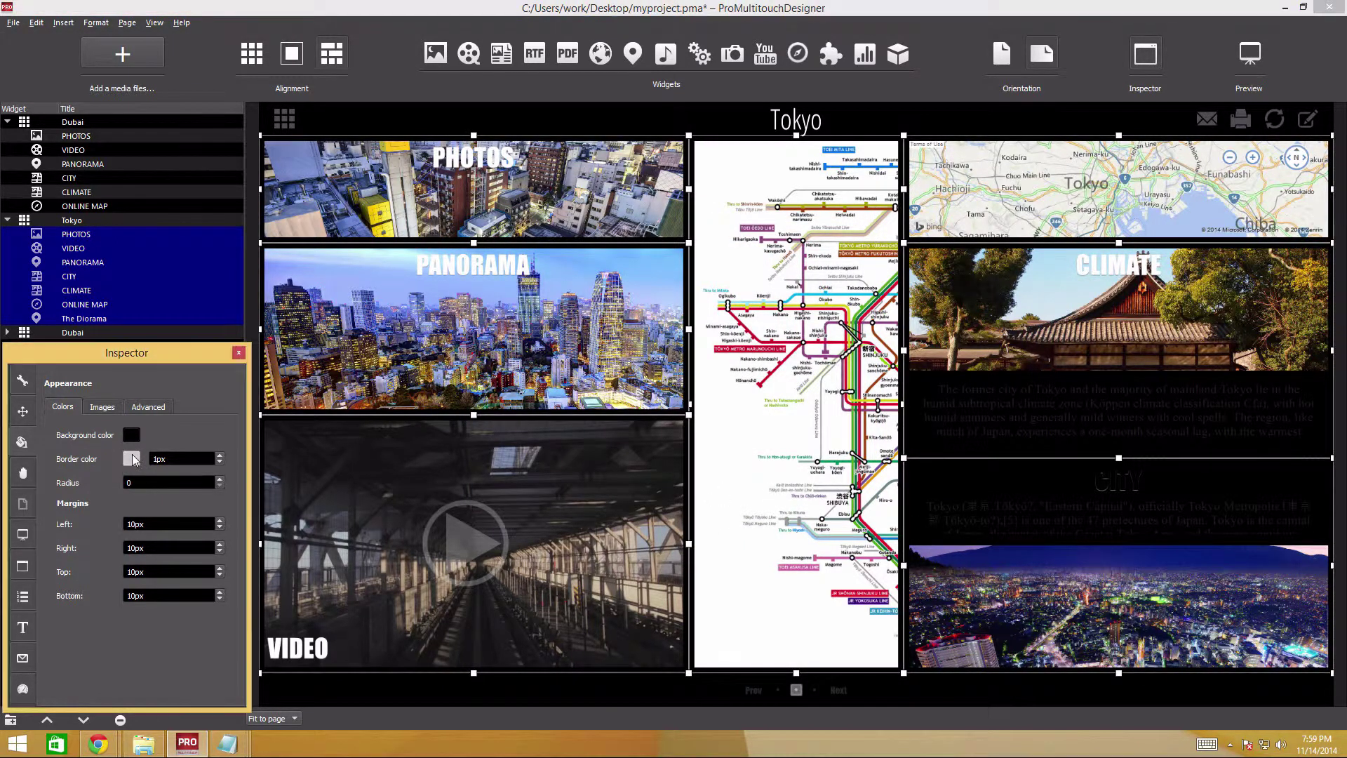
left_click_drag(847, 337, 845, 357)
left_click(774, 503)
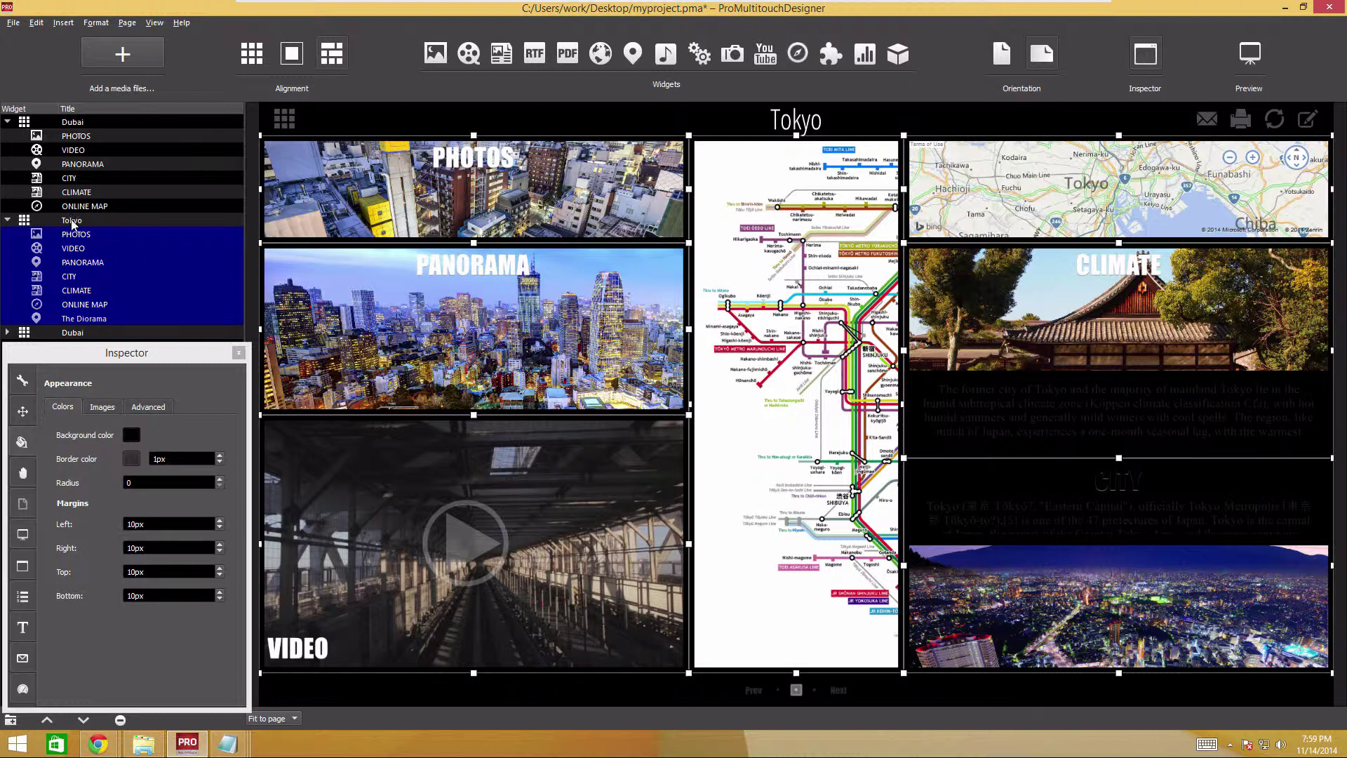
left_click(71, 221)
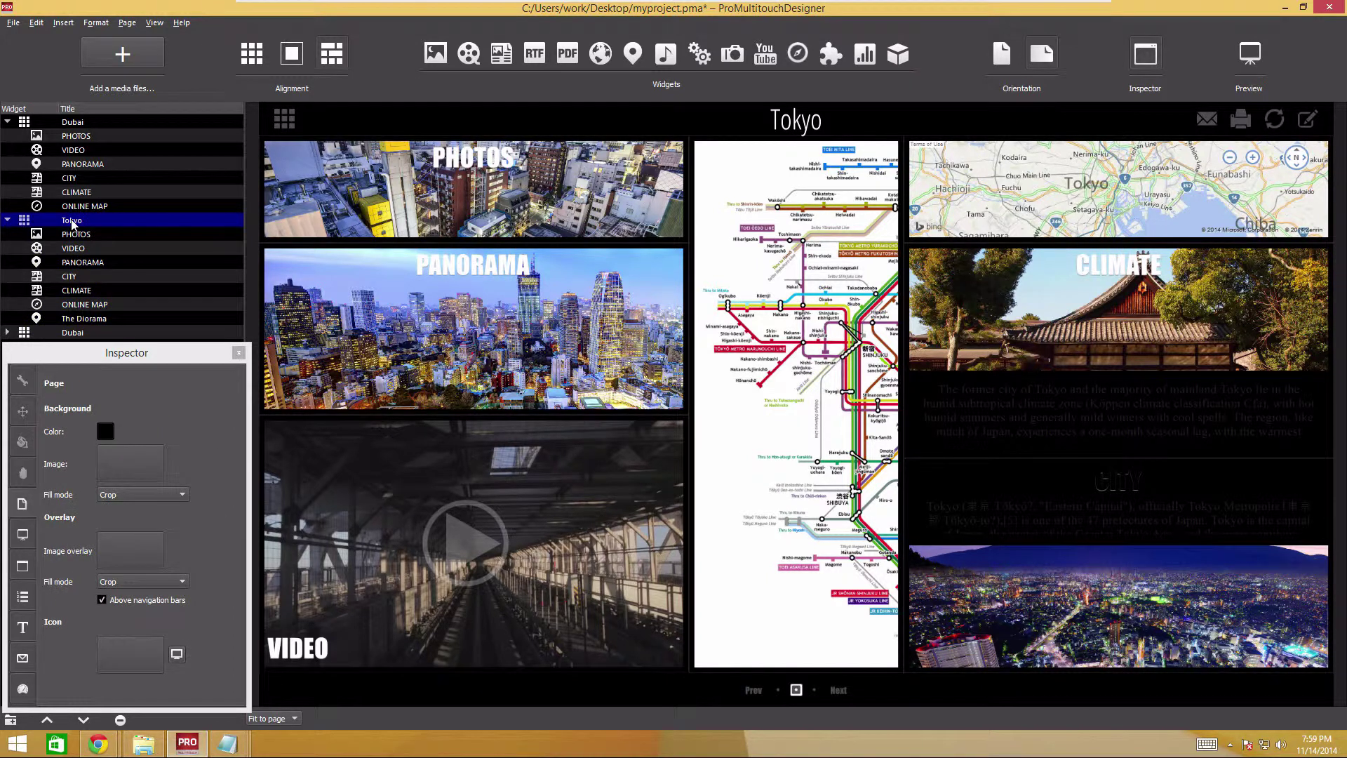
- Set the body font color of the Tokyo page's CITY and CLIMATE text boxes to white
left_click(1052, 508)
left_click(1041, 371, "ctrl")
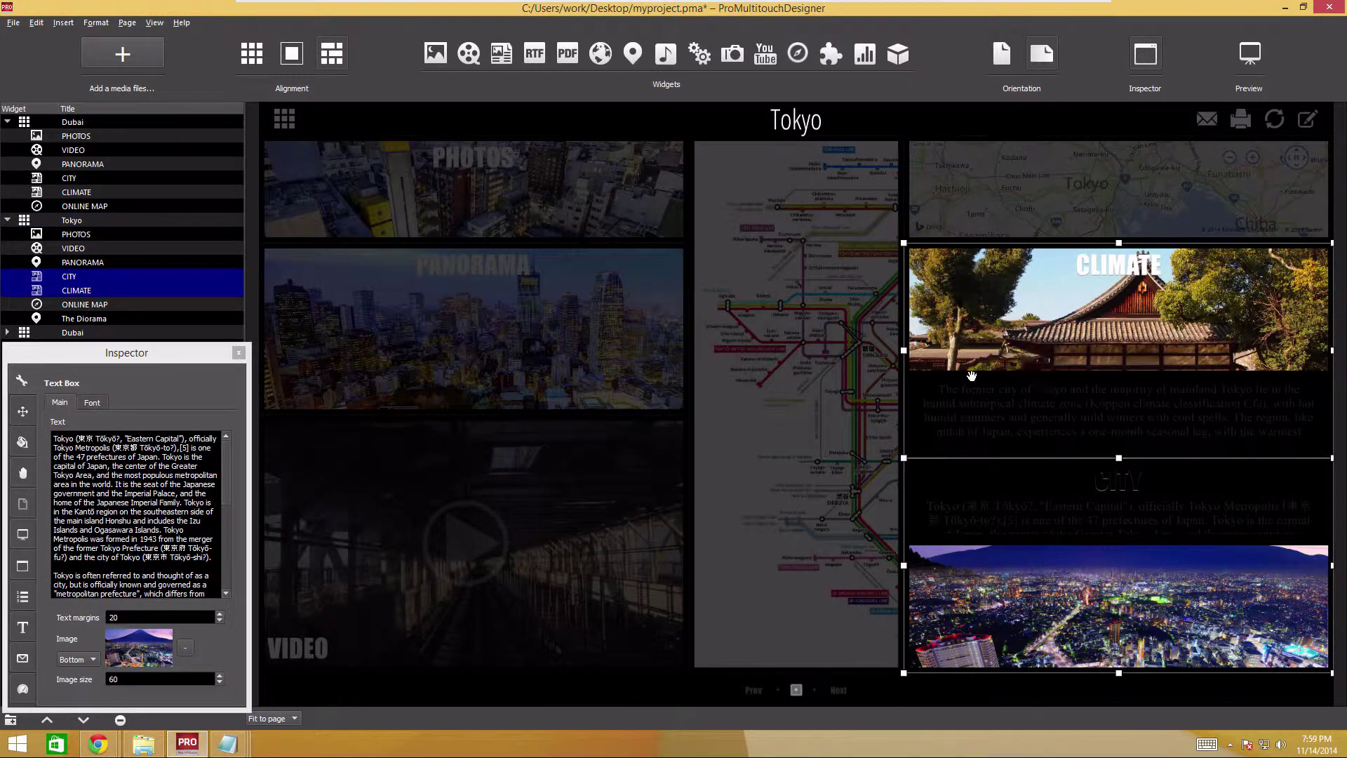
left_click(19, 388)
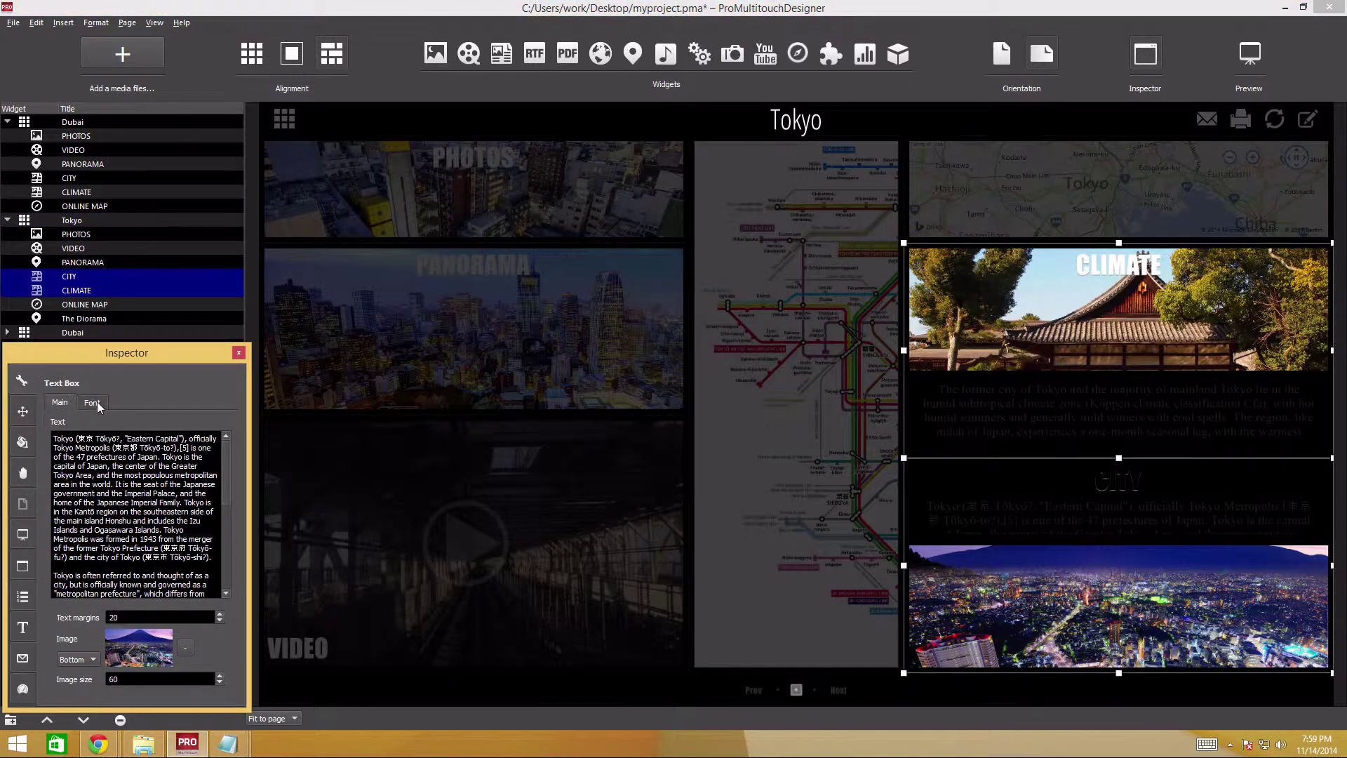
left_click(97, 404)
left_click(102, 567)
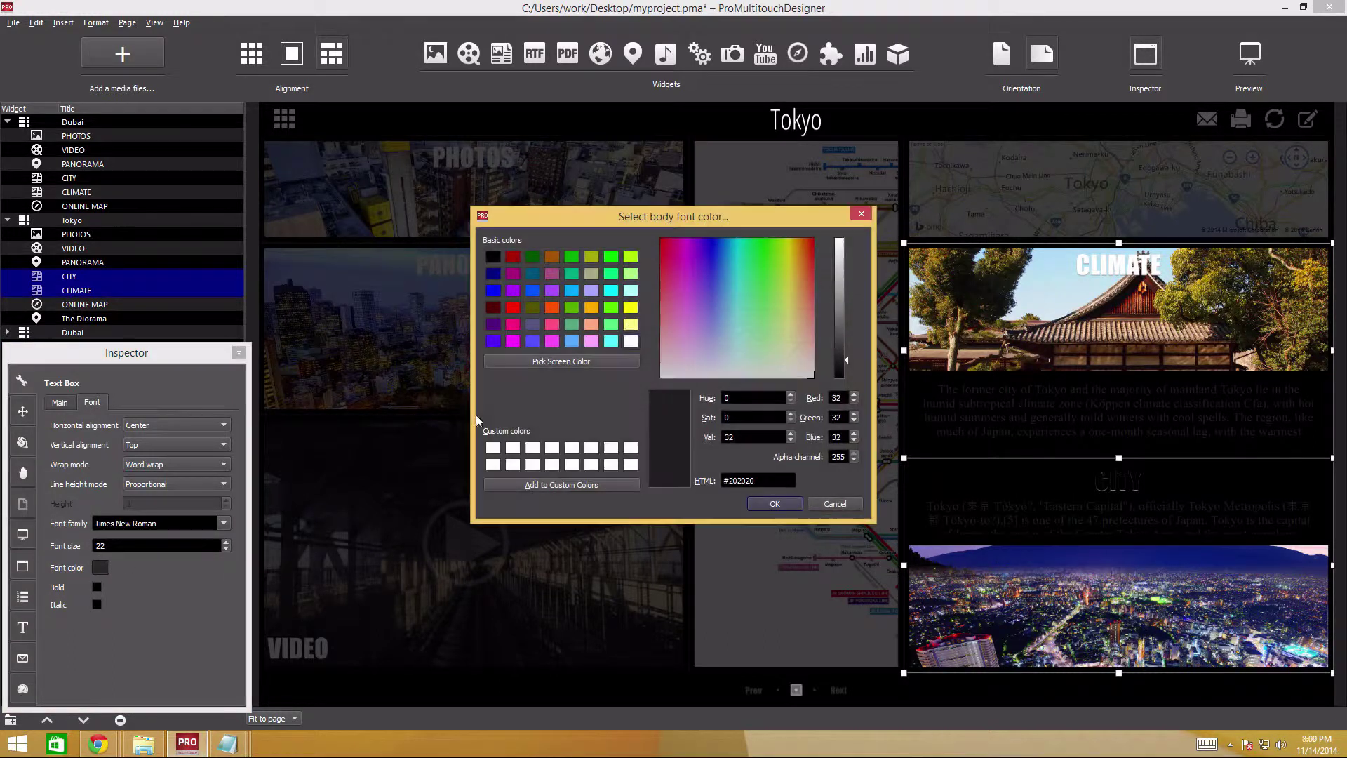
left_click(631, 341)
left_click(772, 504)
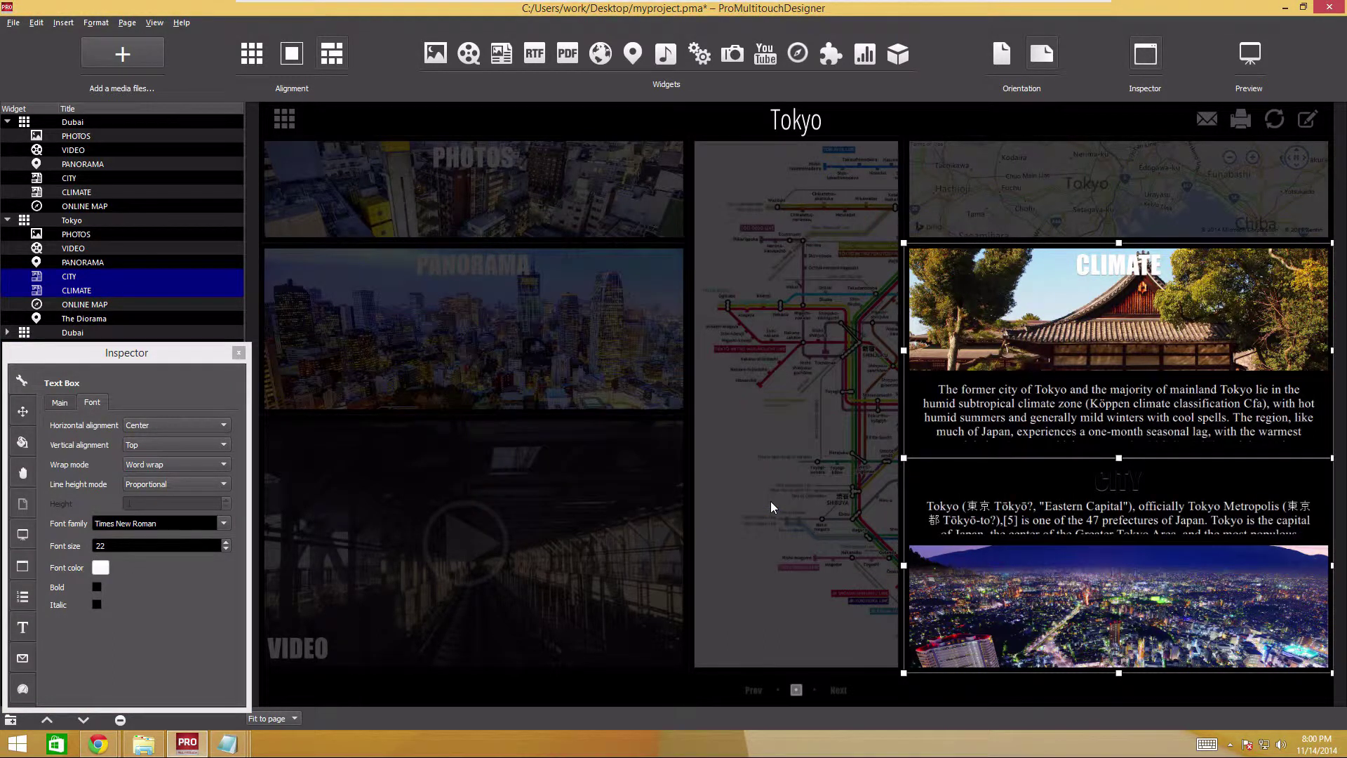
left_click(66, 221)
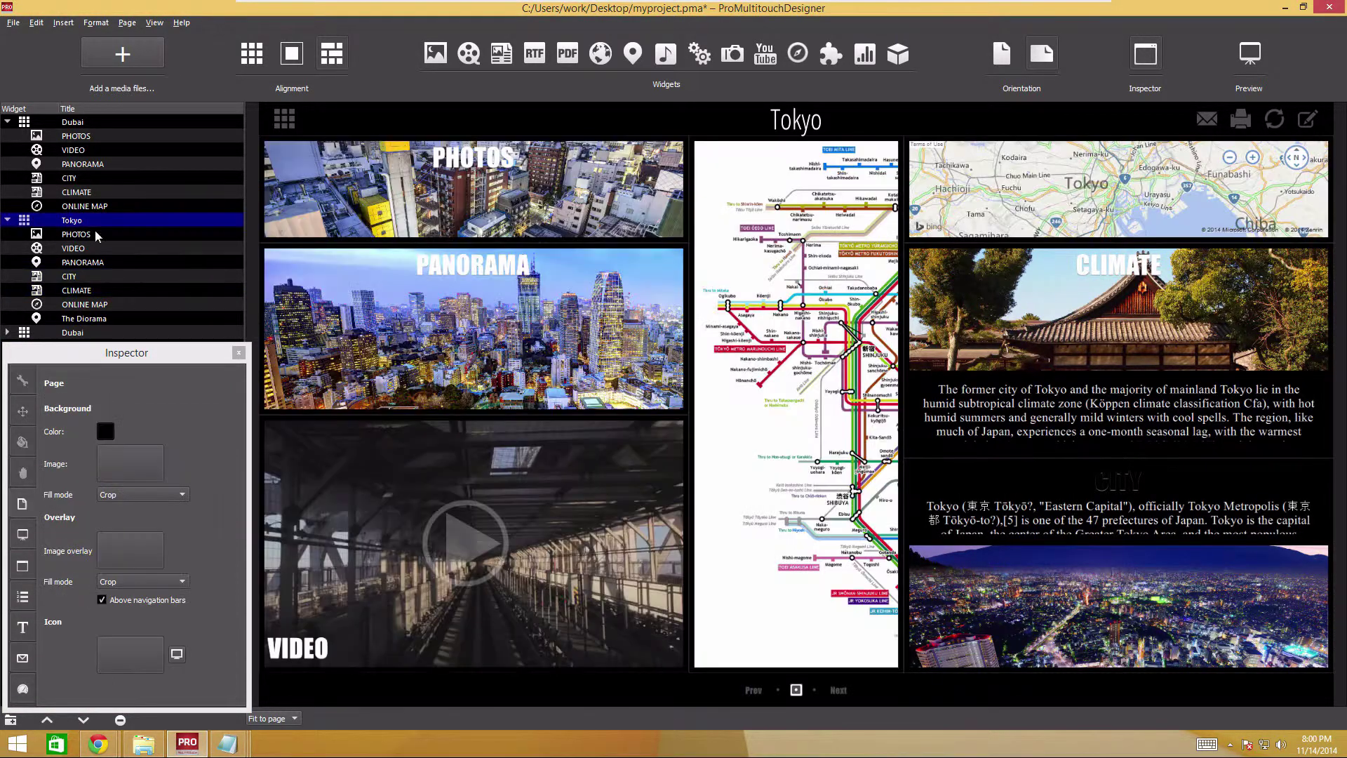
- Set the title font color of the Tokyo page's CITY widget to white (#ffffff)
left_click(1120, 479)
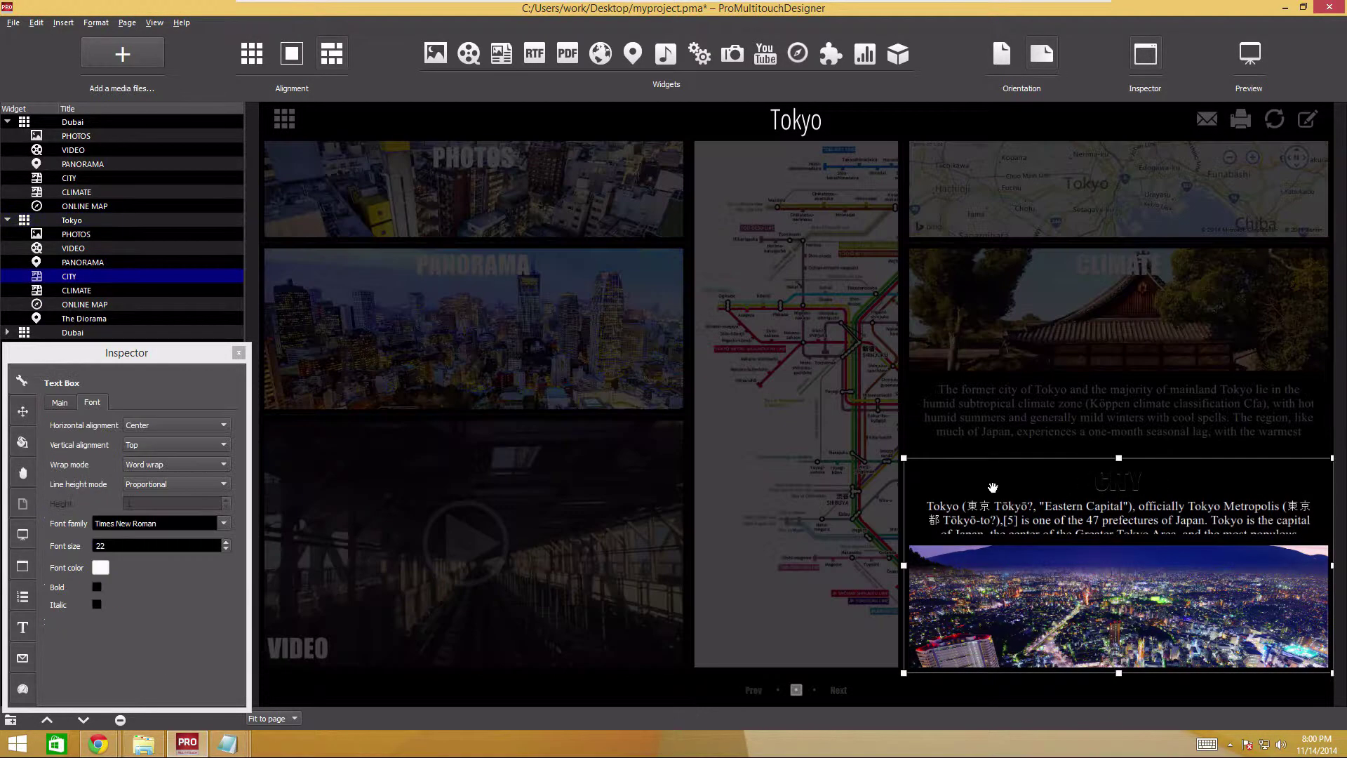
left_click(23, 627)
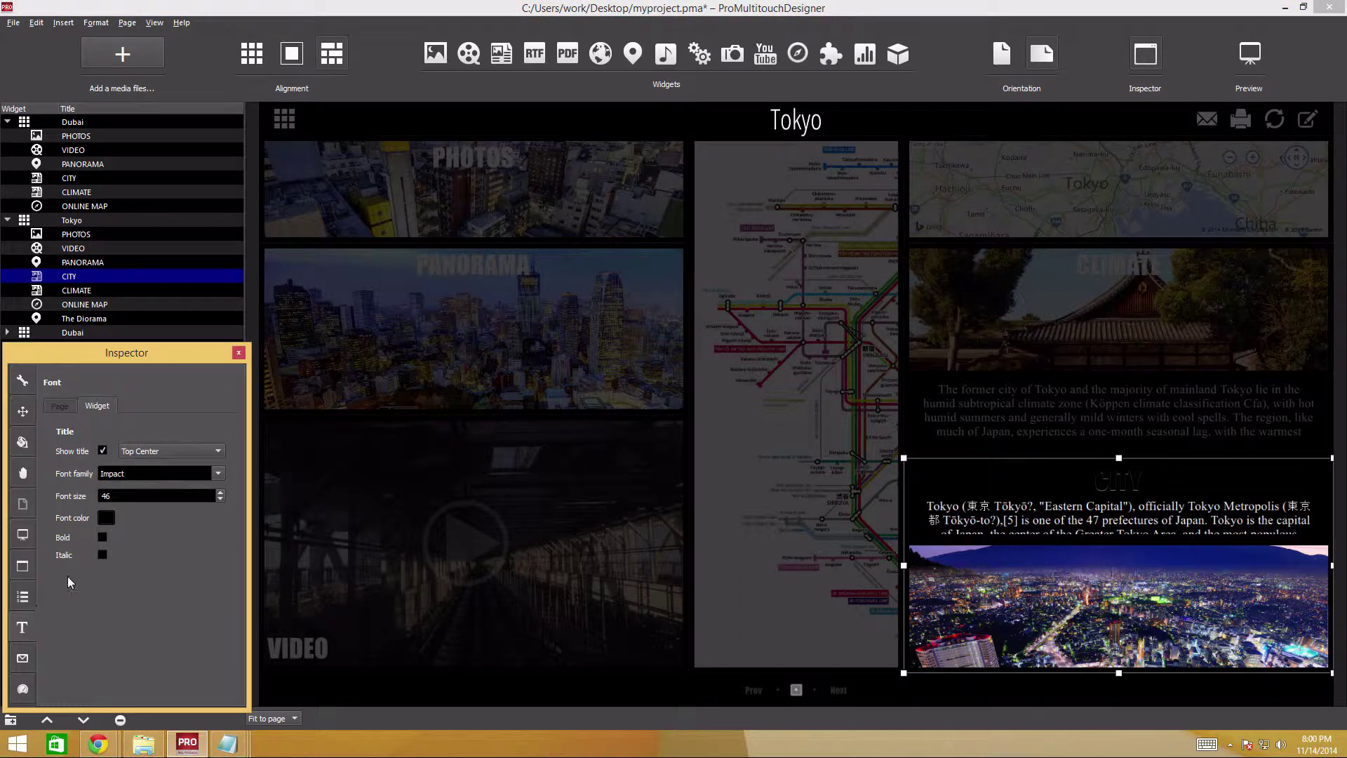
left_click(106, 518)
left_click(630, 341)
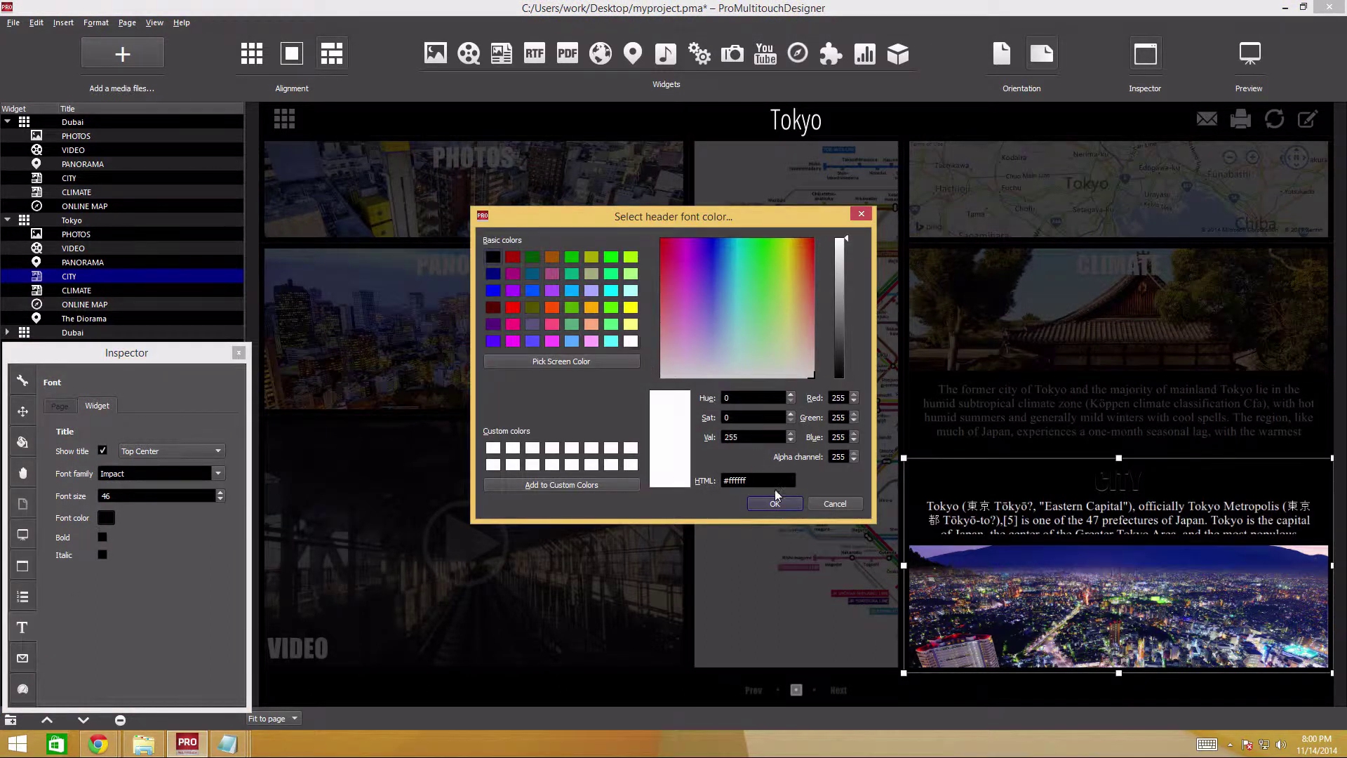
left_click(774, 505)
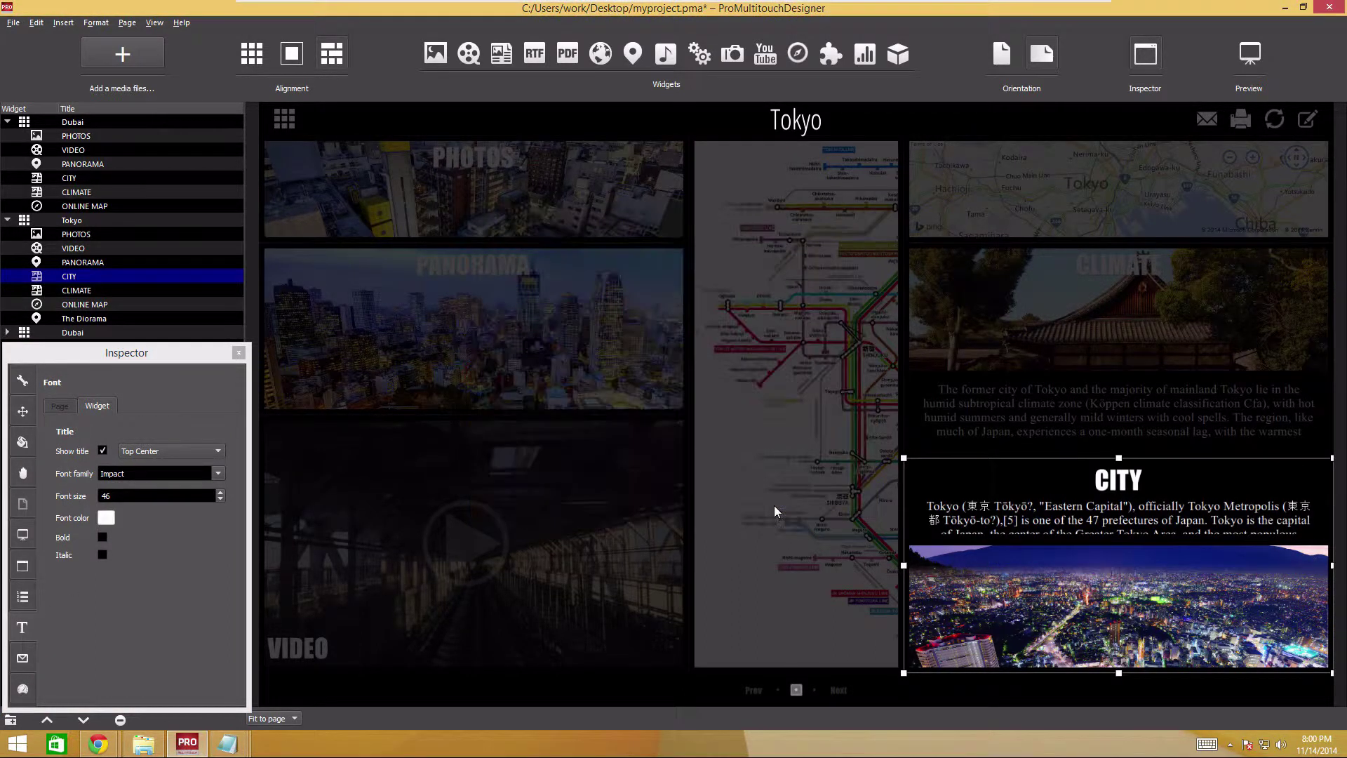
left_click(81, 223)
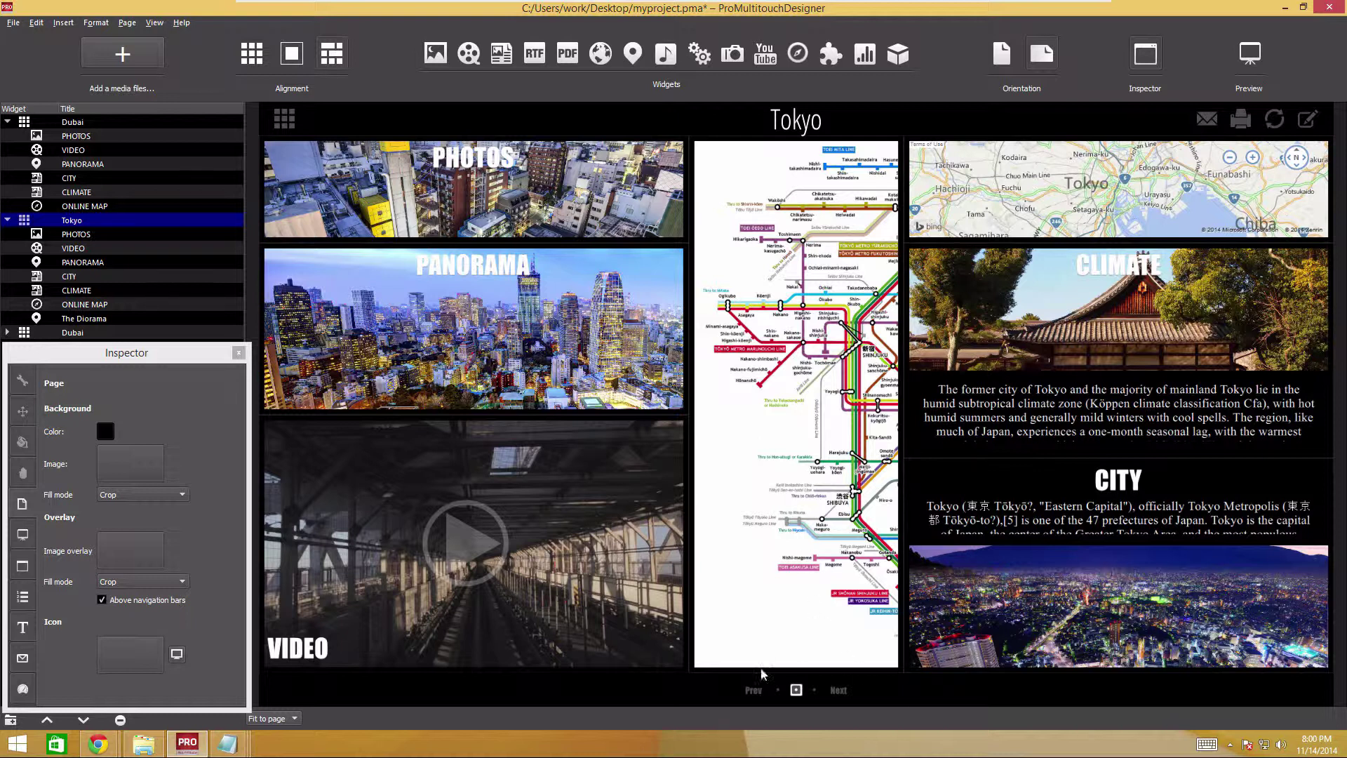
- Go to the third page, the duplicated Dubai page, and rename it London
left_click(839, 690)
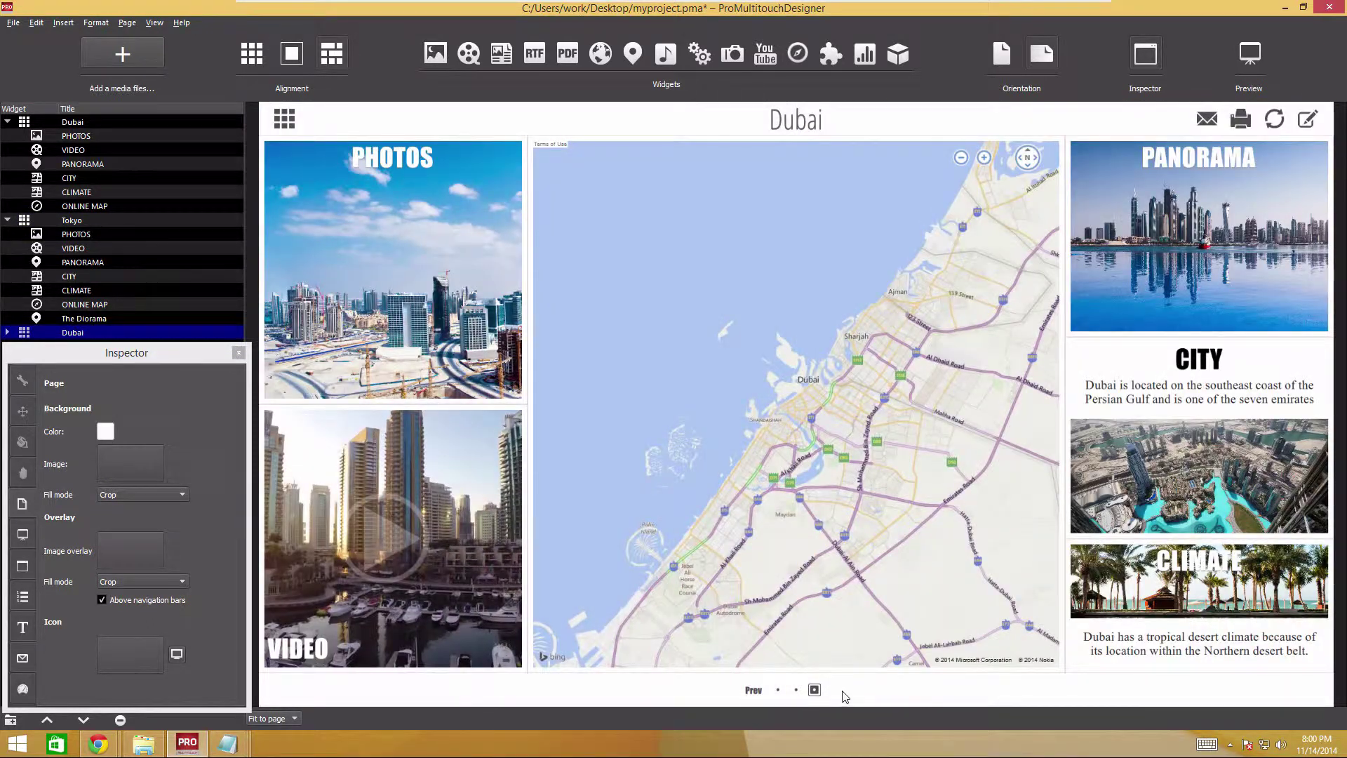
left_click(78, 332)
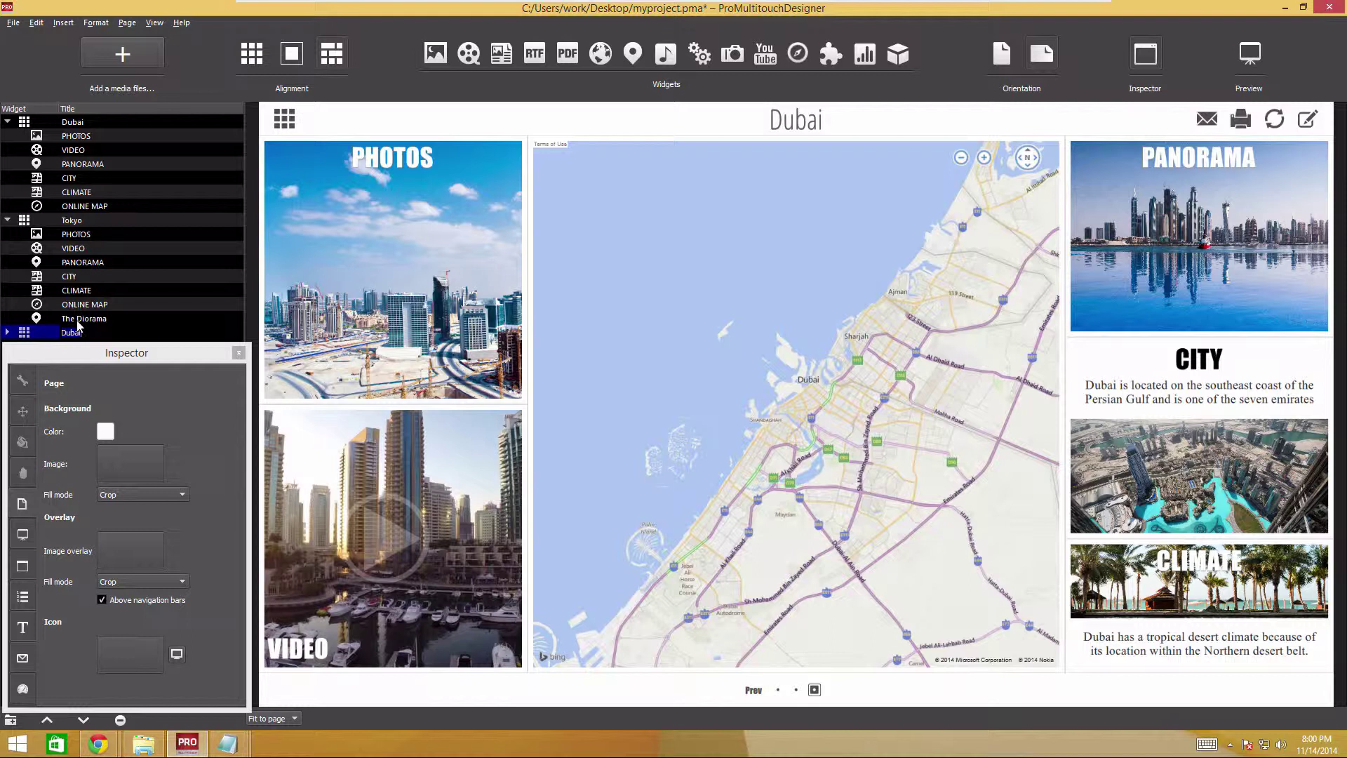
type("London")
key("Return")
- Load the London Photos folder into the London page's PHOTOS gallery and the London hyperlapse video into its VIDEO widget
left_click(393, 267)
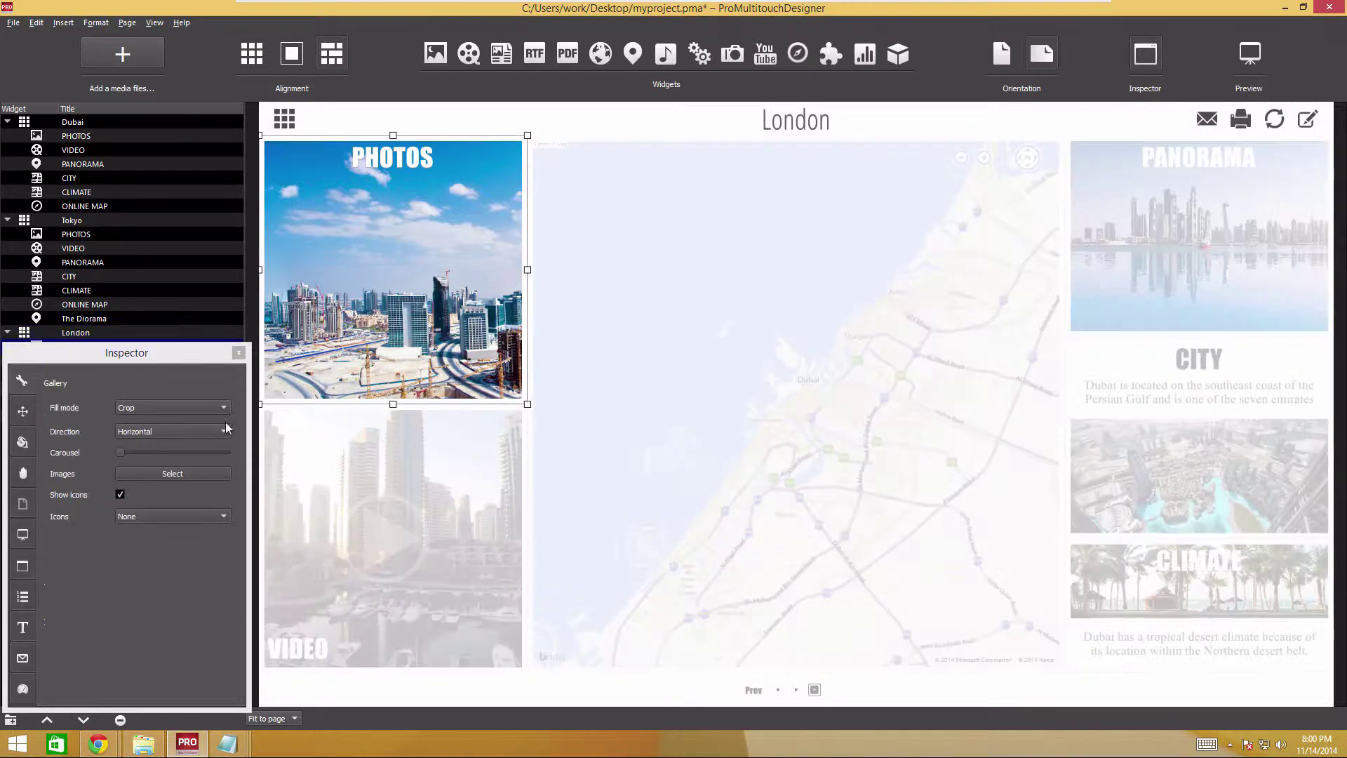
left_click(157, 480)
left_click(411, 472)
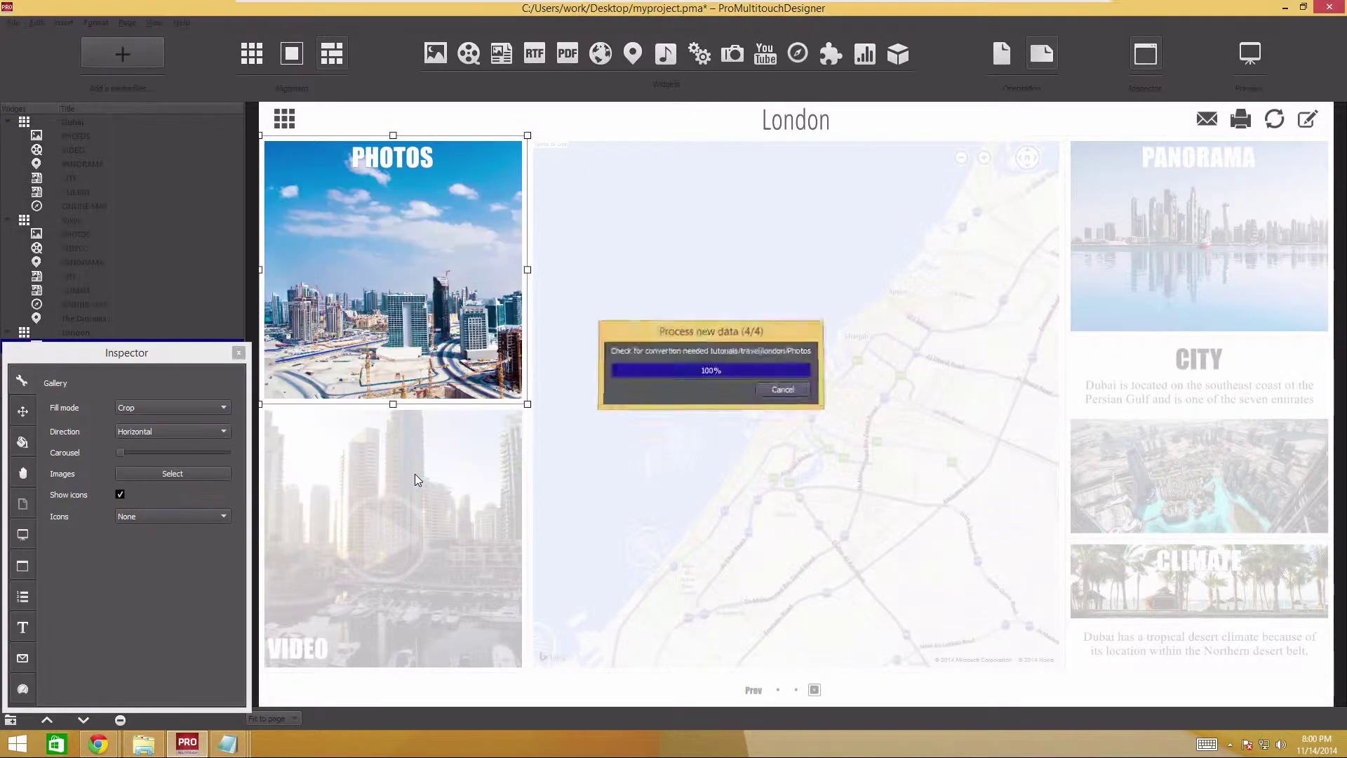
left_click(392, 575)
left_click(171, 506)
double_click(328, 312)
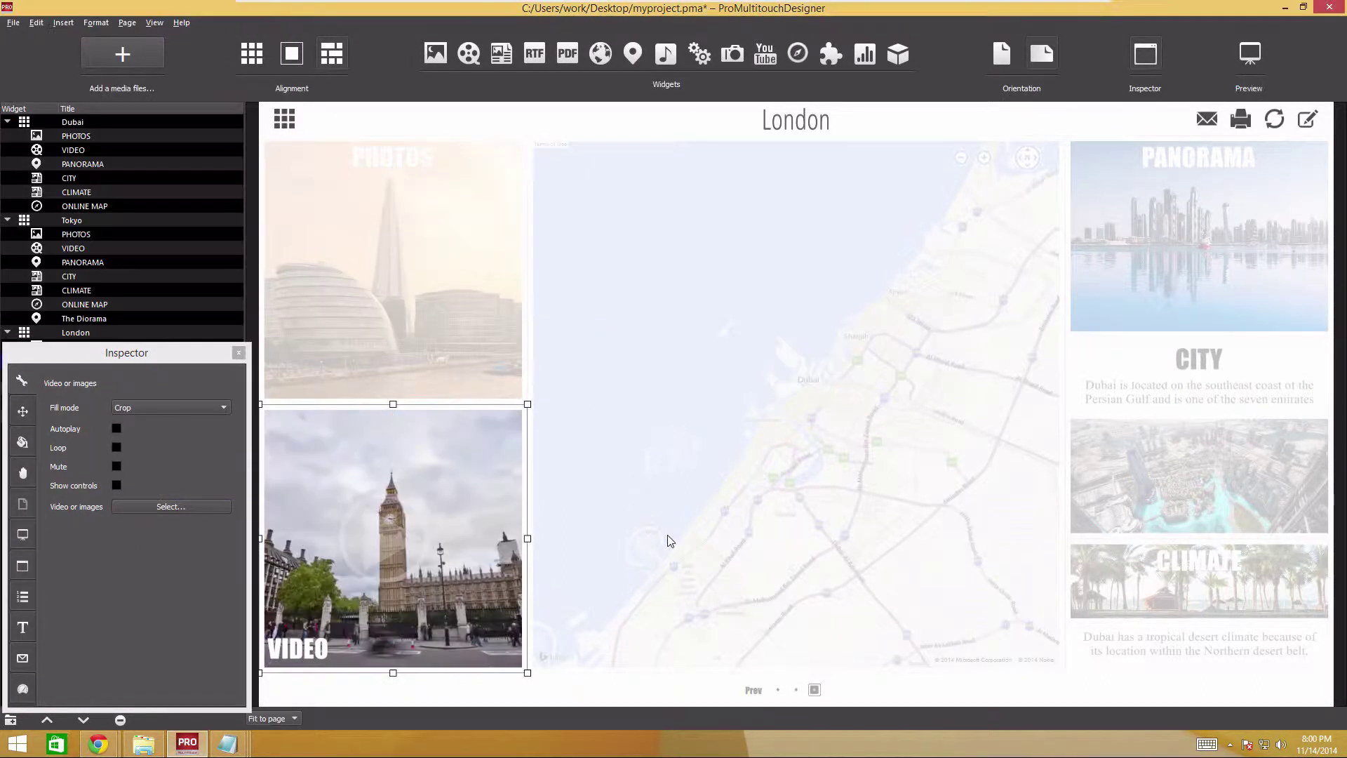
- Use the London Panorama image as the background image of the London page's PANORAMA widget
left_click(1199, 235)
left_click(175, 417)
double_click(345, 319)
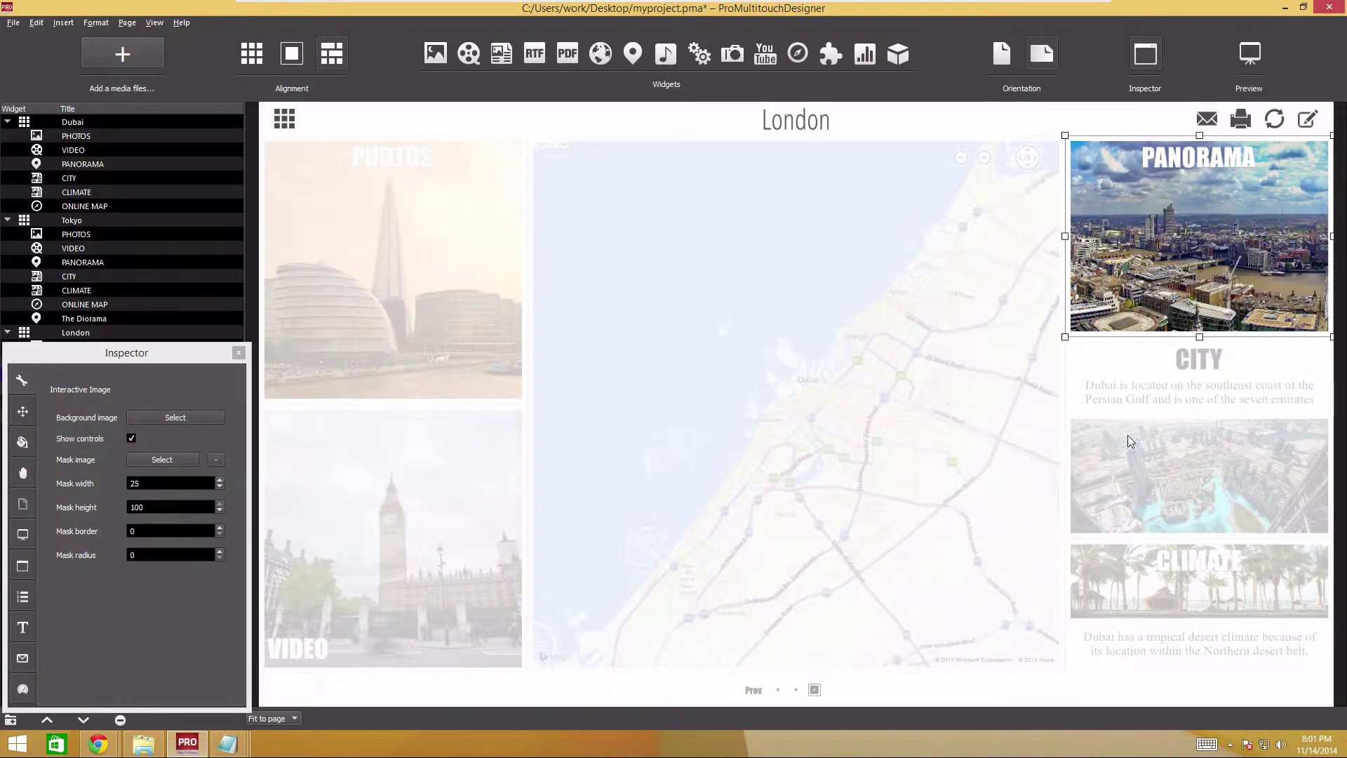
- Replace the London page's CITY text with the contents of London's city text file and its image with the London skyline photo
left_click(1199, 421)
left_click(143, 744)
left_click(333, 347)
double_click(333, 388)
key("ctrl+a")
key("ctrl+c")
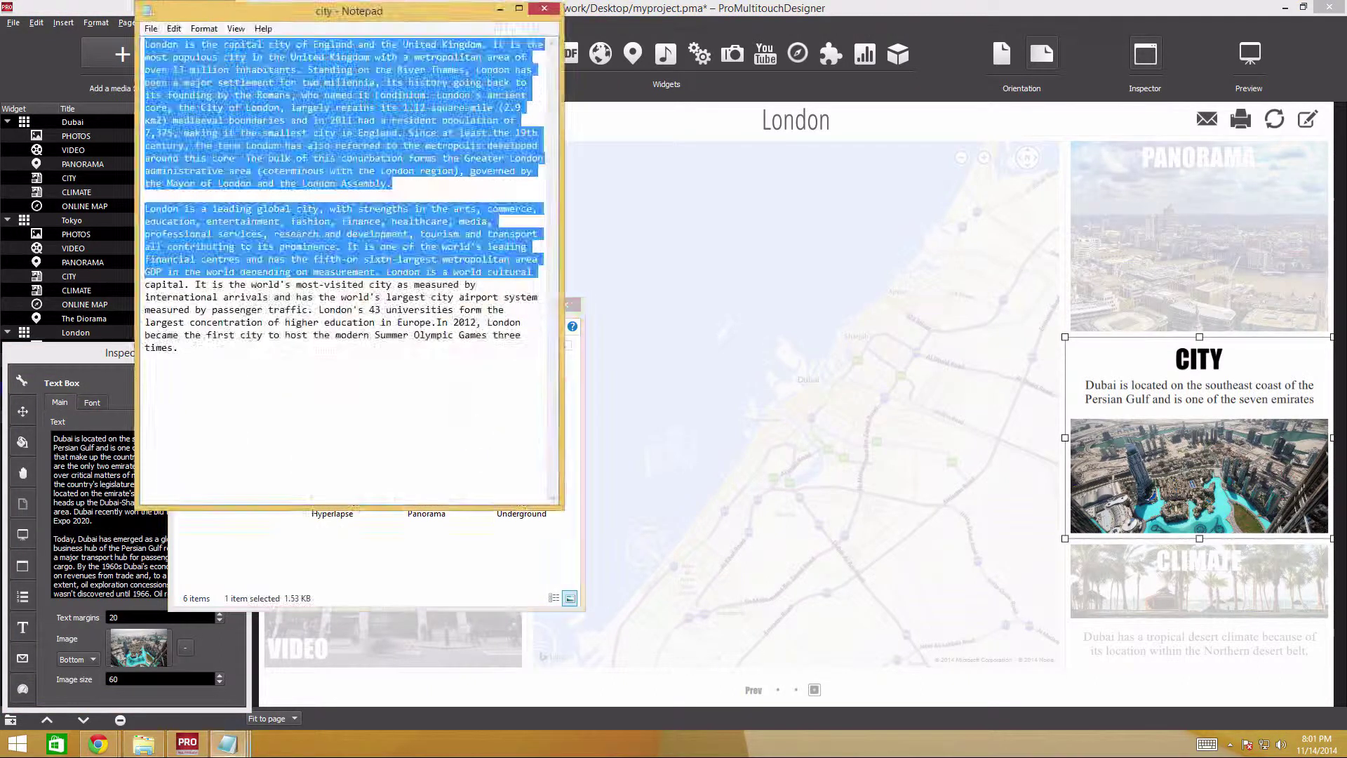
left_click(109, 491)
key("ctrl+a")
key("ctrl+v")
left_click(185, 647)
double_click(482, 286)
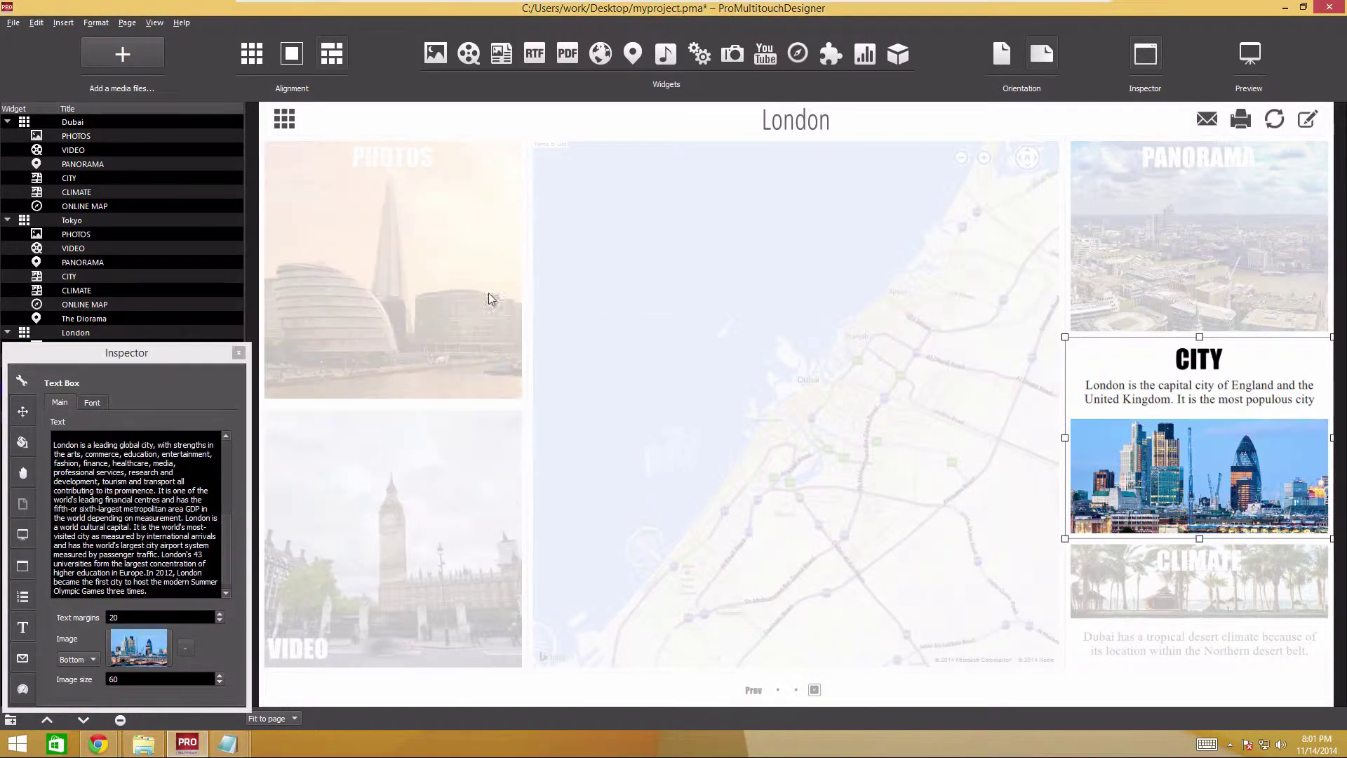
- Replace the London page's CLIMATE text with the contents of London's climate text file and its image with the Tower Bridge photo
left_click(1119, 593)
left_click(143, 743)
double_click(426, 404)
key("ctrl+a")
key("ctrl+c")
left_click(108, 491)
key("ctrl+a")
key("ctrl+v")
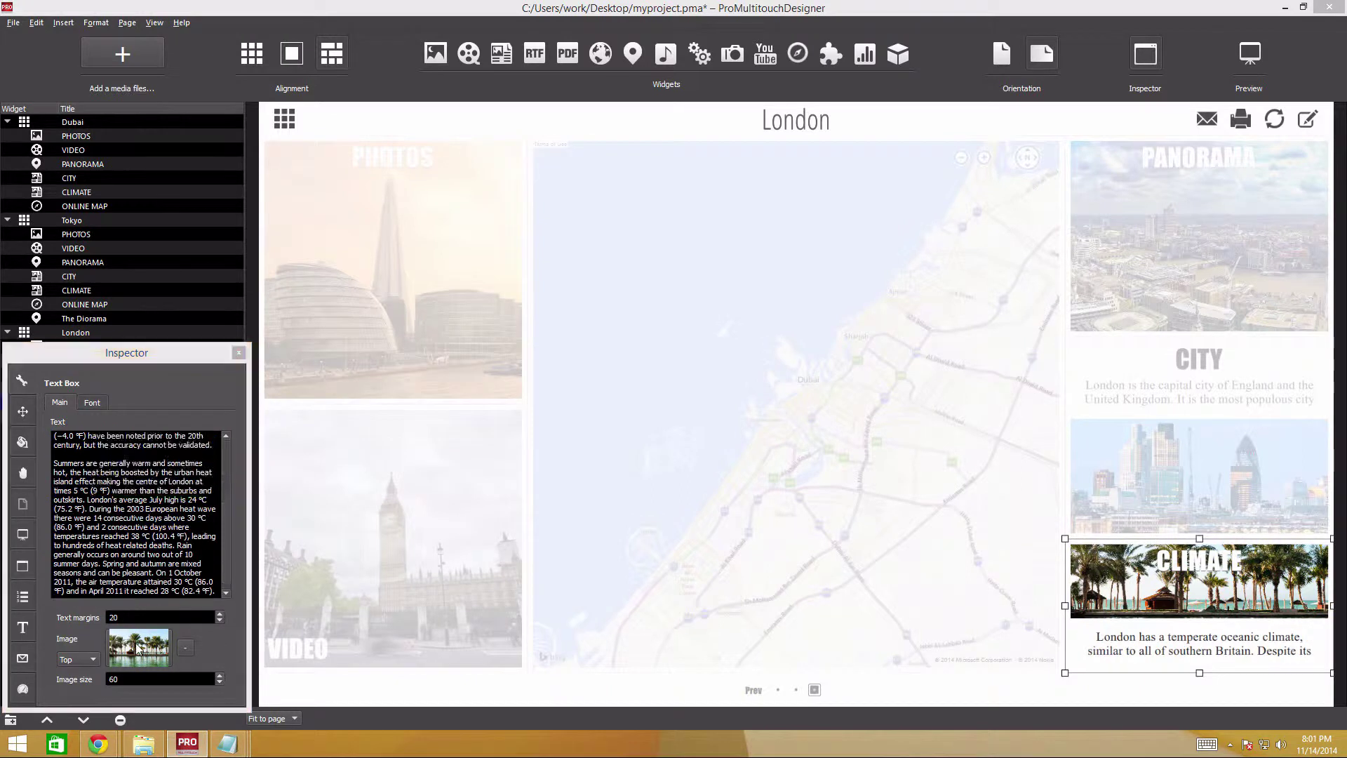
left_click(185, 647)
double_click(393, 287)
- Try the Left image placement in the London page's CLIMATE widget and restore the Top placement
left_click(77, 659)
left_click(77, 696)
left_click(78, 659)
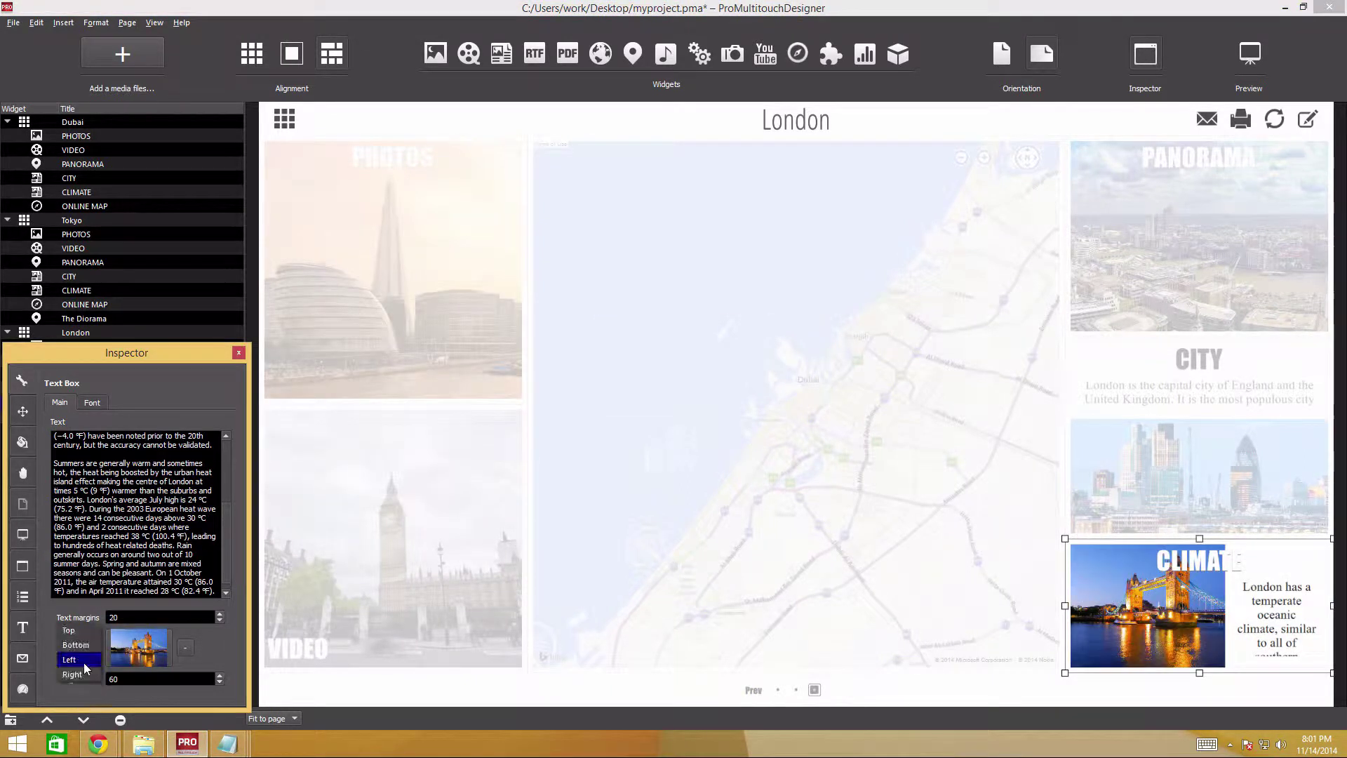
left_click(78, 644)
left_click(79, 659)
left_click(80, 649)
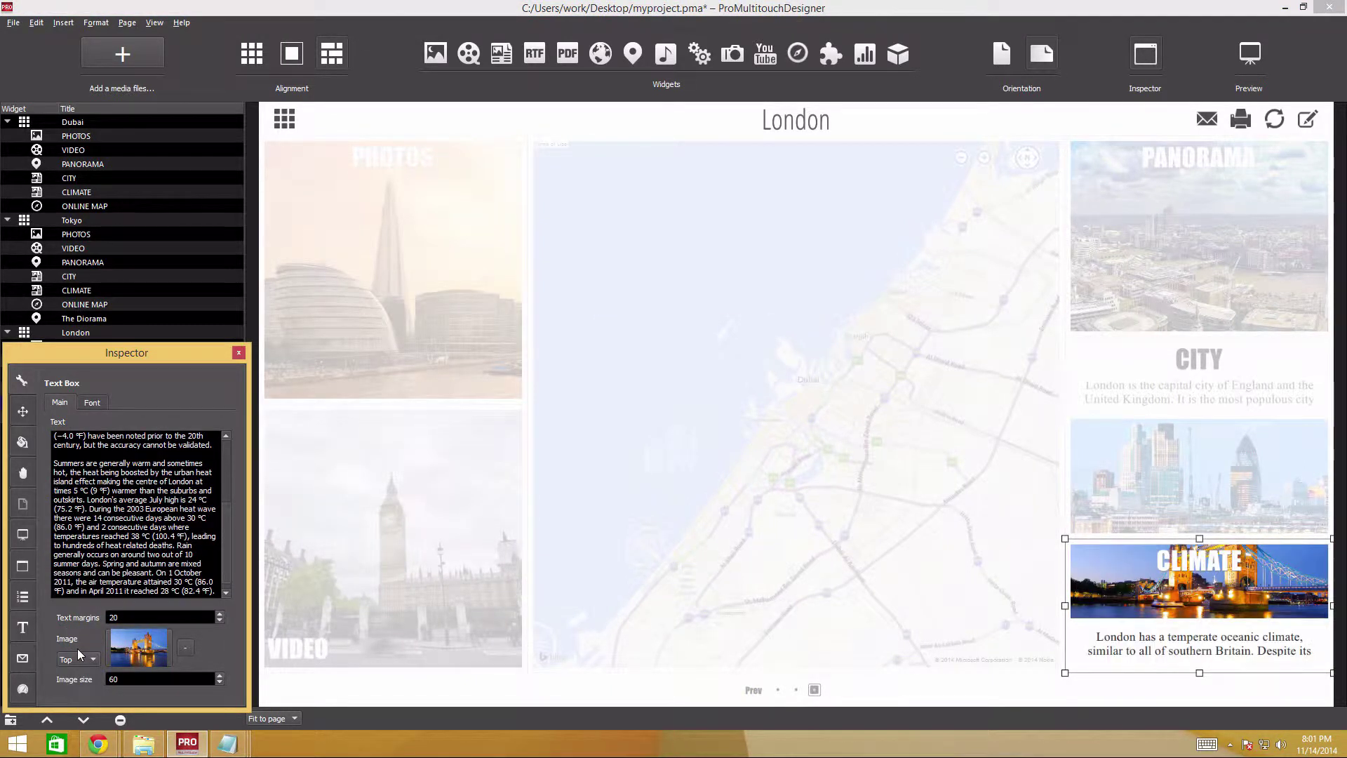
- Select the London page's online map widget, switch to Bing Maps in the browser and search for london
left_click(652, 585)
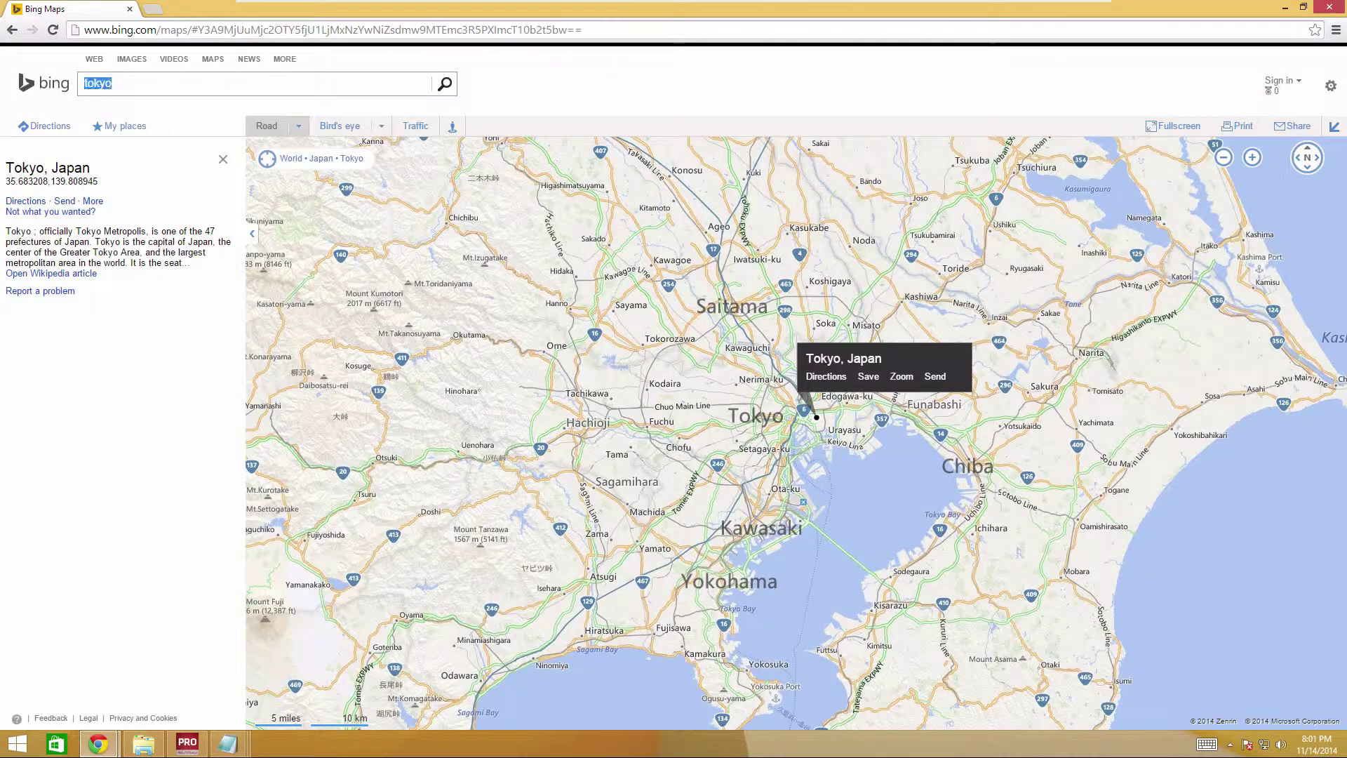
type("london")
key("Return")
- Generate embed code for the London map with the Aerial style and without the View Larger Map, Get Directions and View Bird's Eye links
left_click(1293, 125)
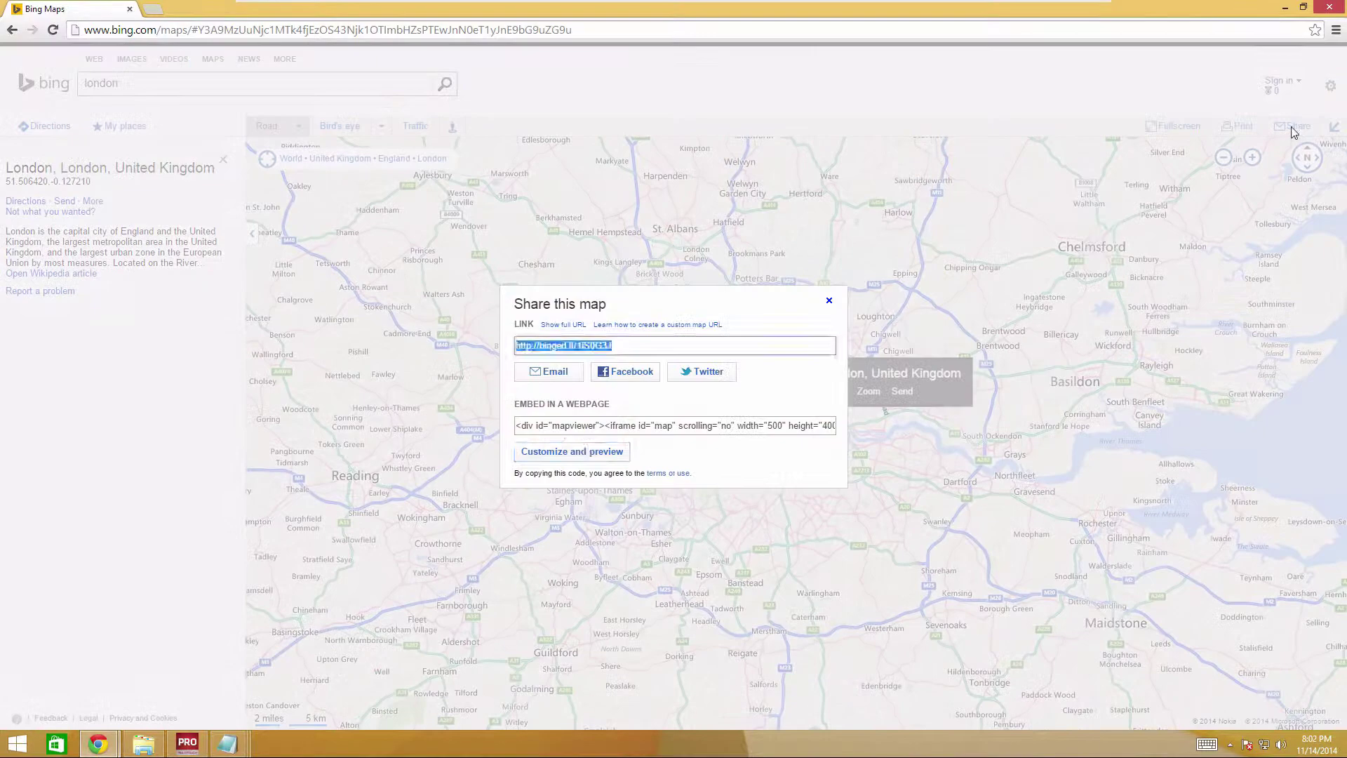
left_click(547, 448)
left_click(471, 348)
left_click(434, 375)
left_click(467, 409)
left_click(435, 424)
left_click(434, 437)
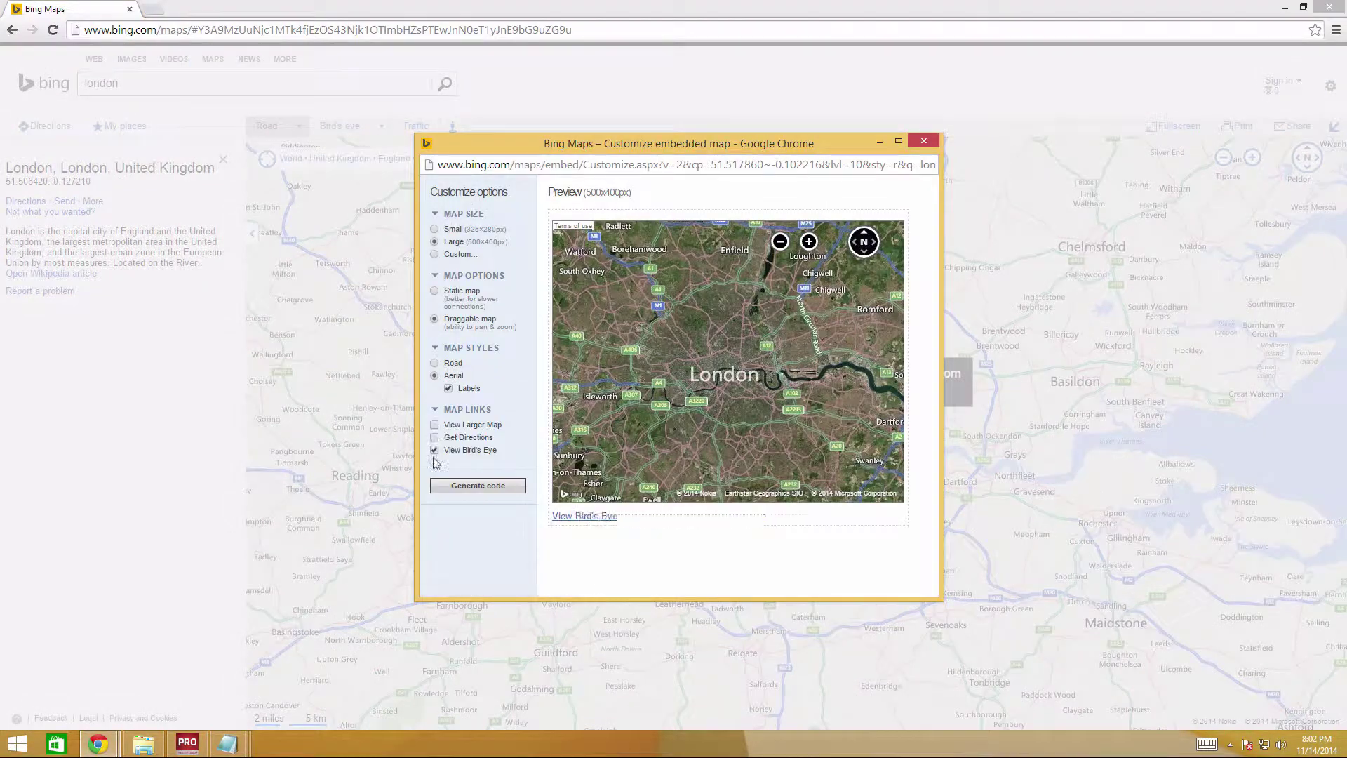
left_click(434, 450)
left_click(466, 486)
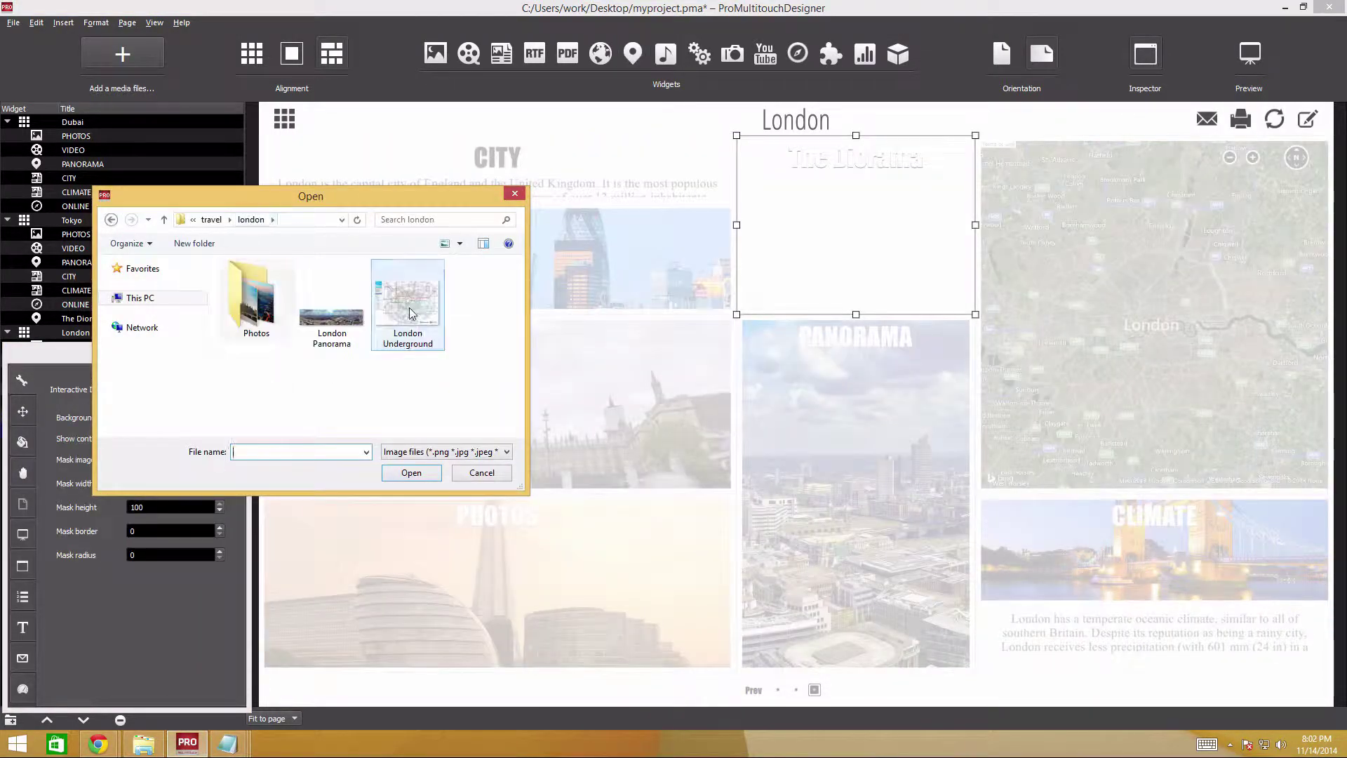
- Use the London Underground image as the background image of the London page's The Diorama widget, and select the London page
double_click(410, 307)
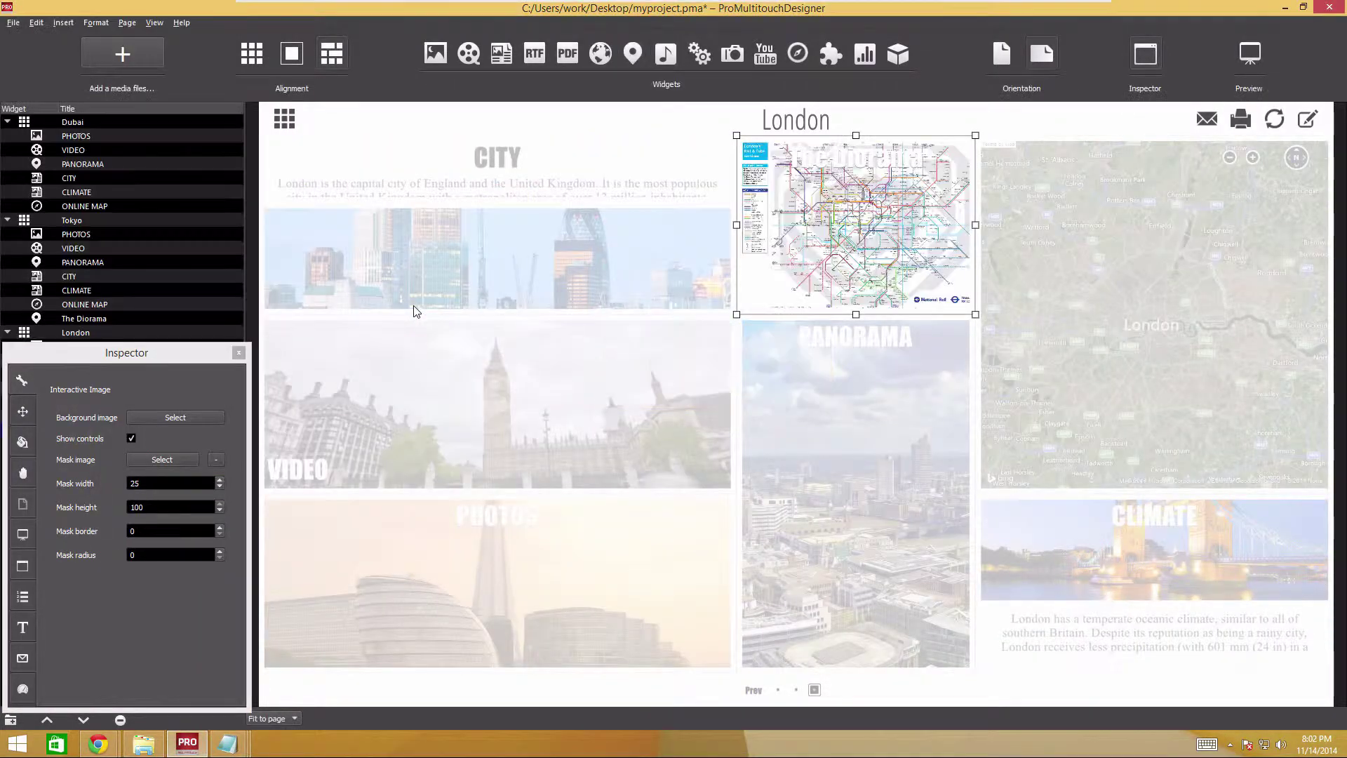
left_click(75, 332)
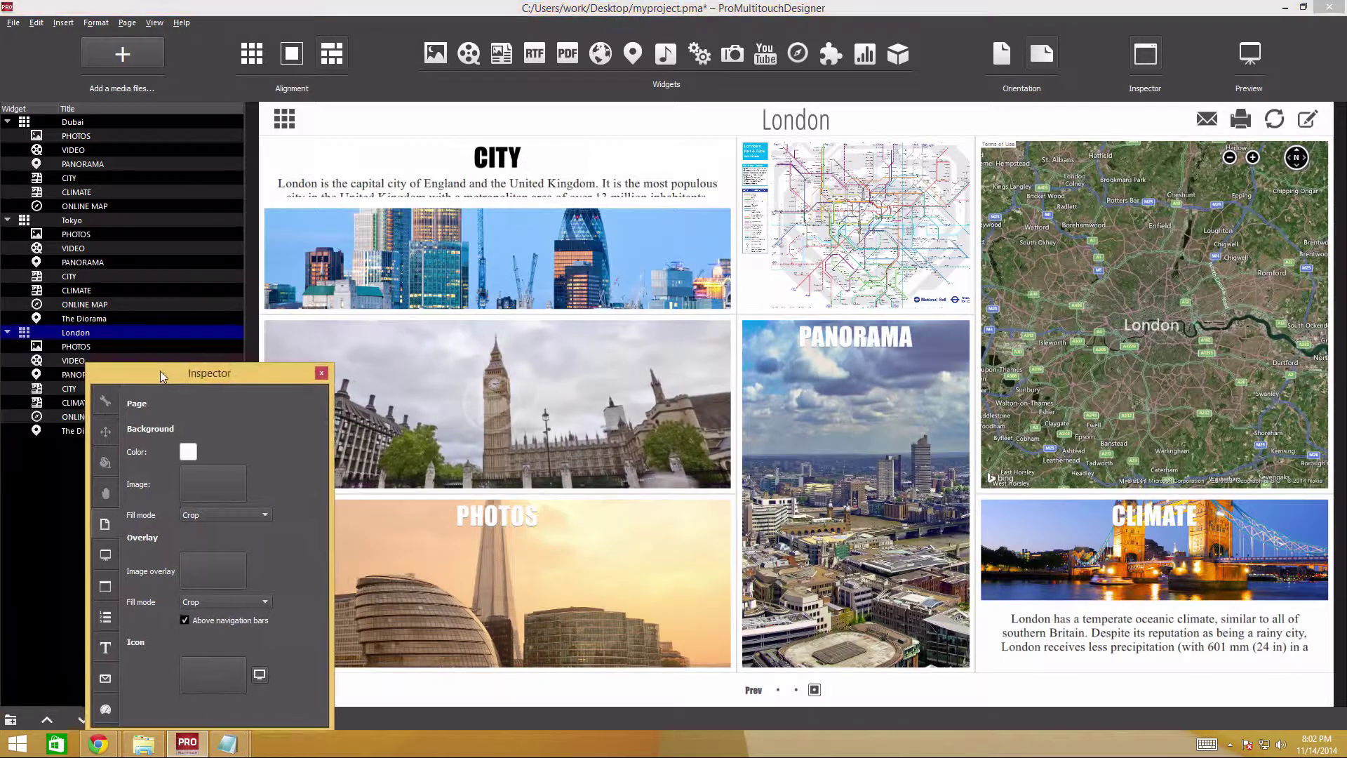
- Shuffle the London page's layout until CITY forms a tall column beside stacked VIDEO, PANORAMA and CLIMATE widgets, and save the project
left_click(343, 48)
left_click(342, 49)
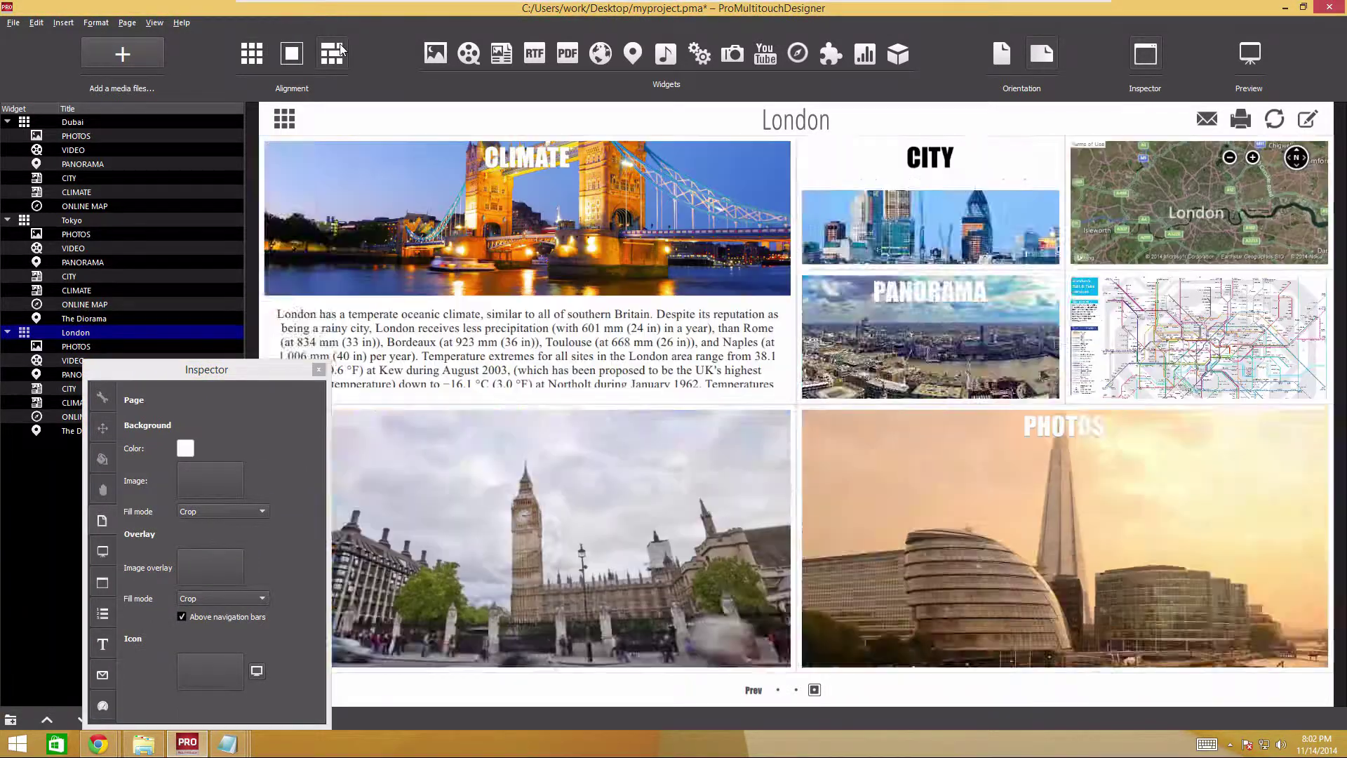
left_click(341, 49)
key("ctrl+s")
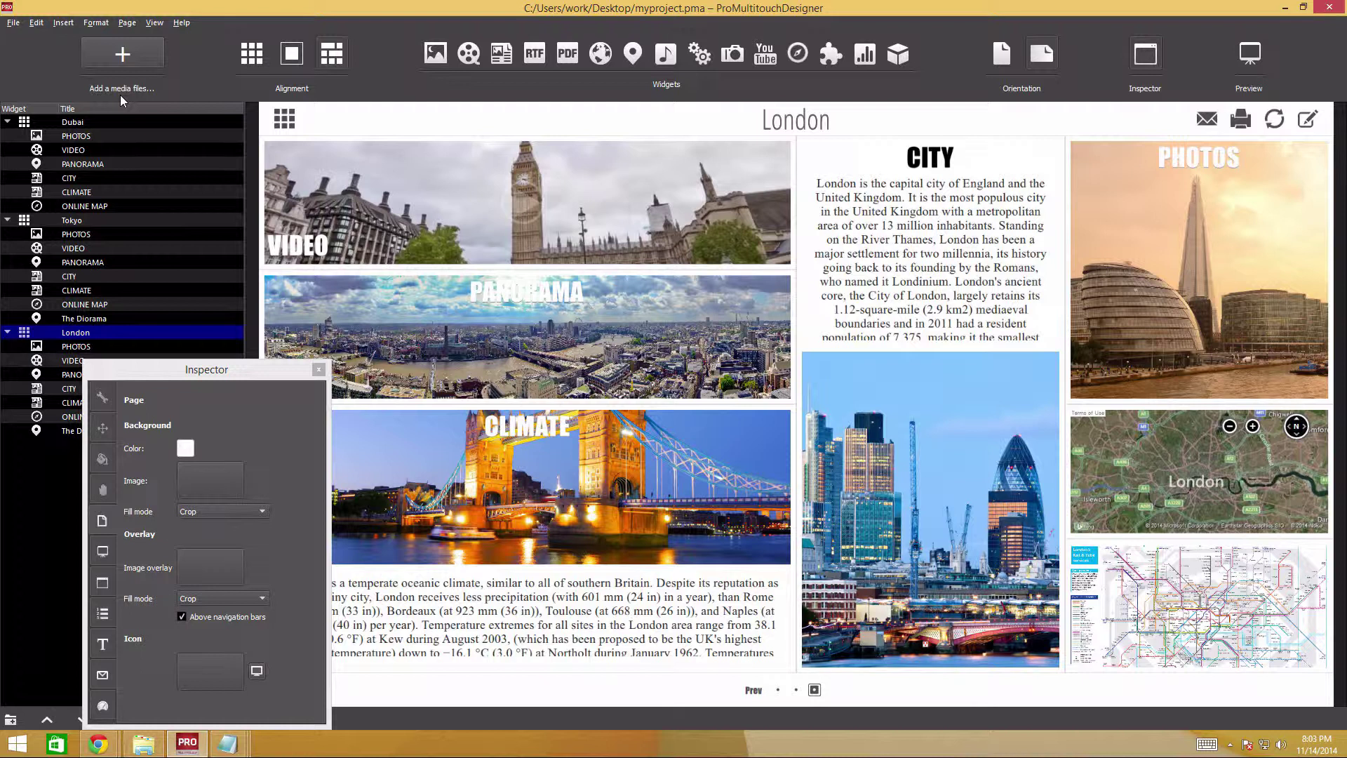
- Go to the Tokyo page through the Contents list and set the content menu style to Icons
left_click(284, 119)
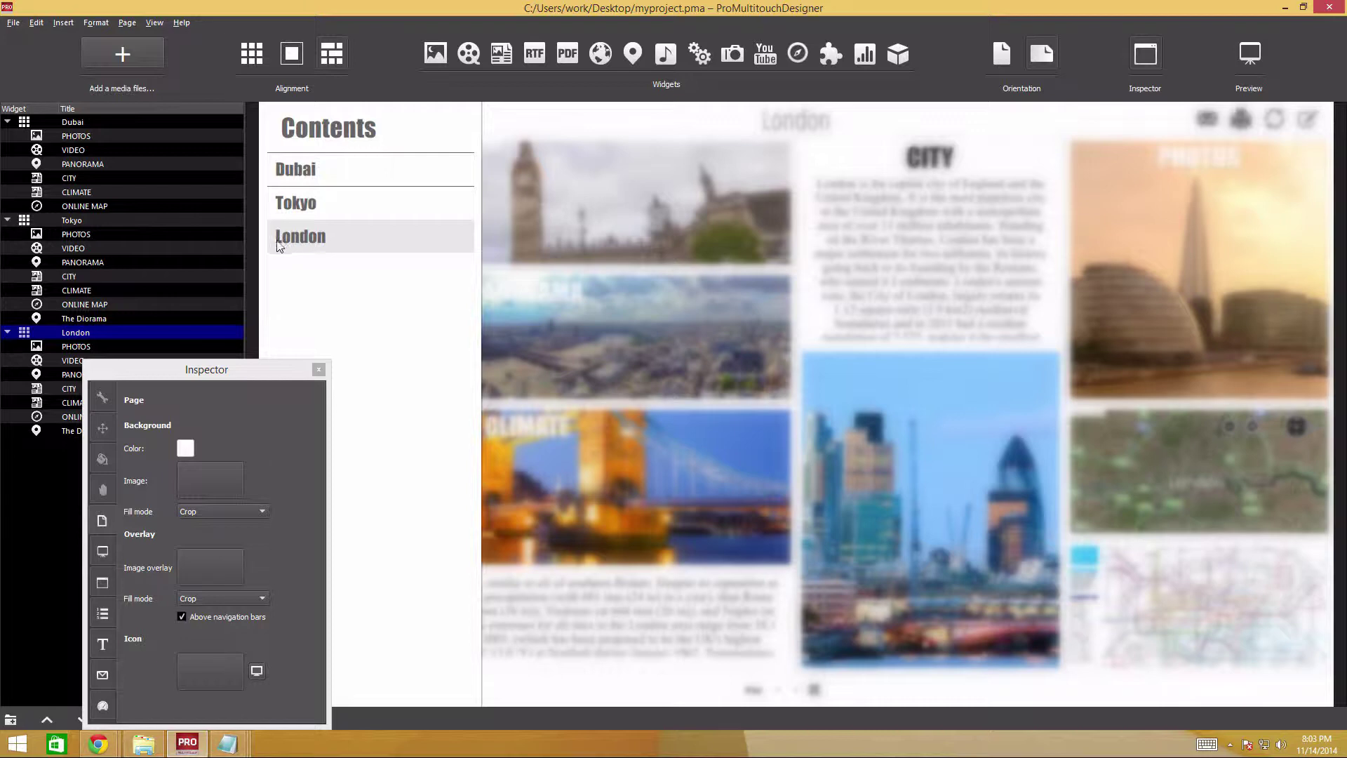
left_click(303, 209)
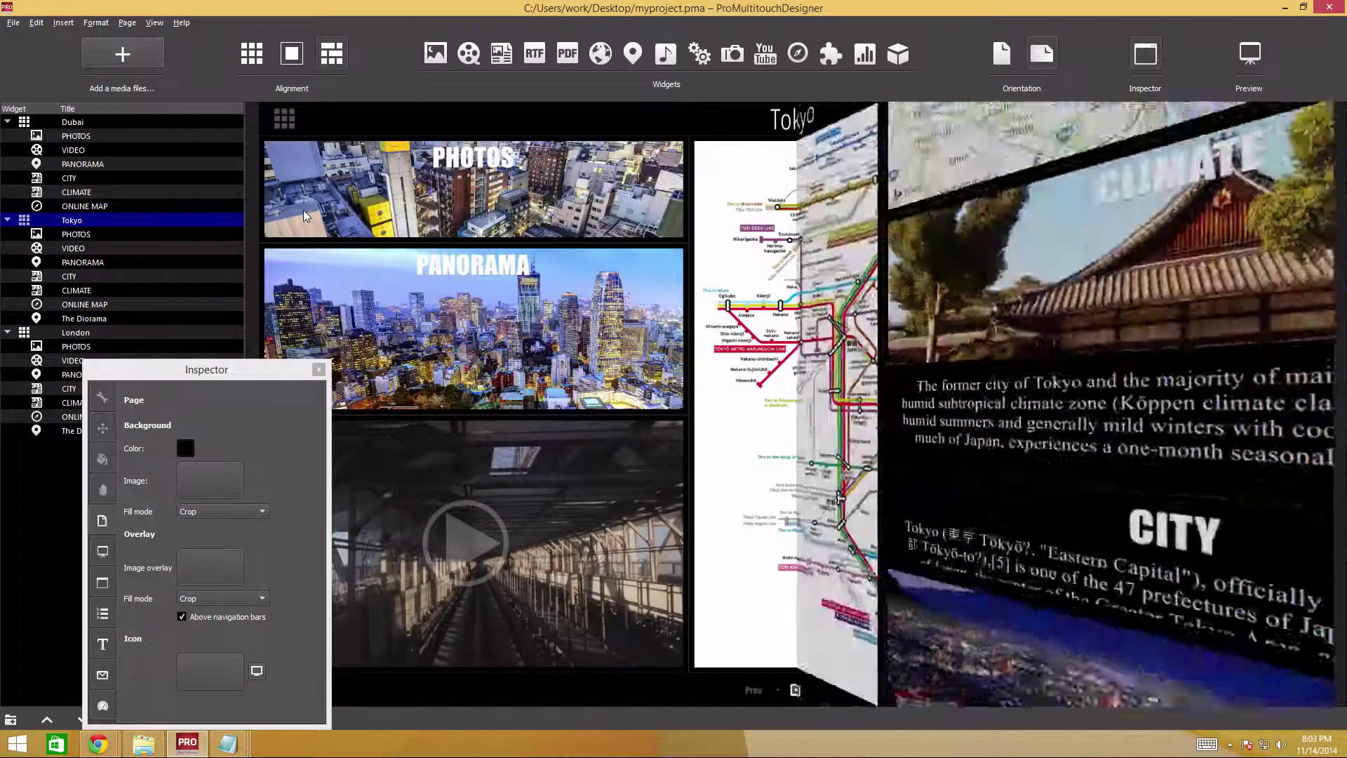
left_click(285, 116)
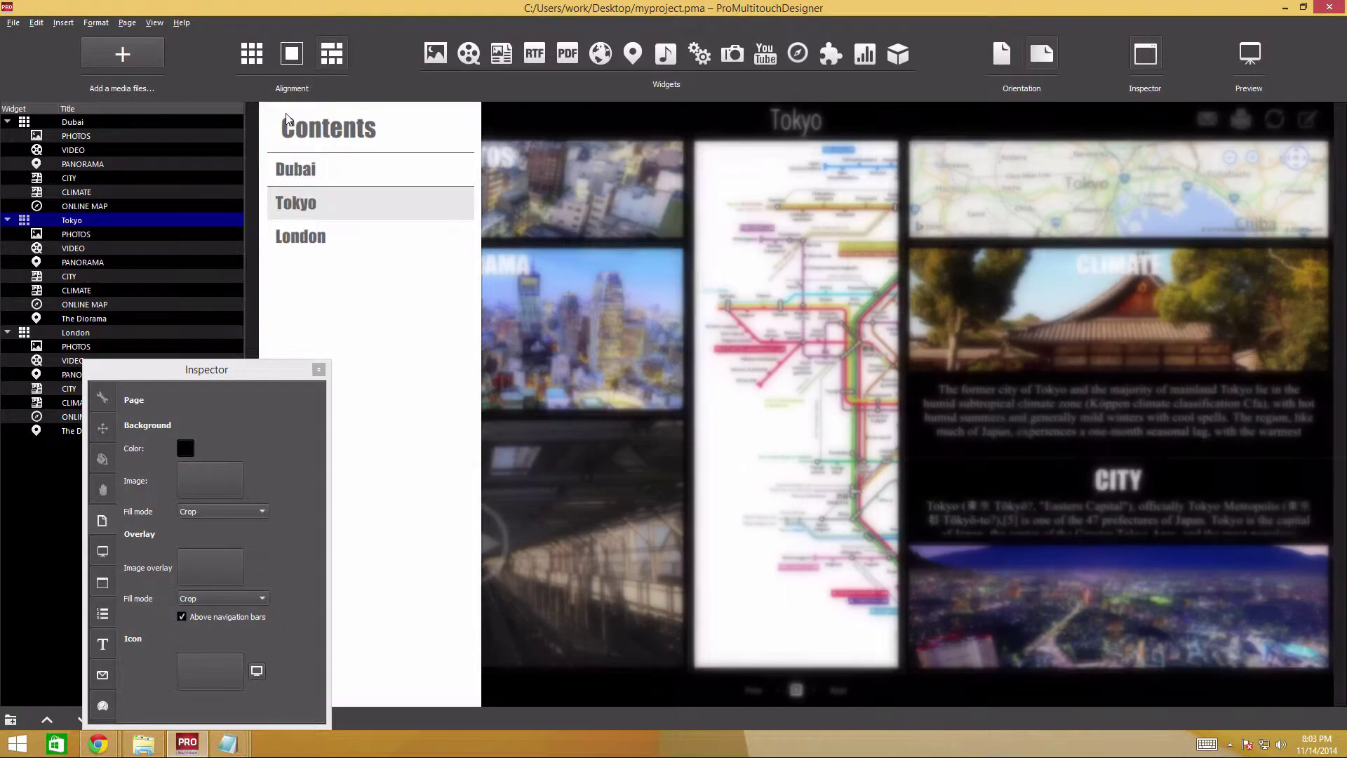
left_click(221, 428)
left_click(218, 426)
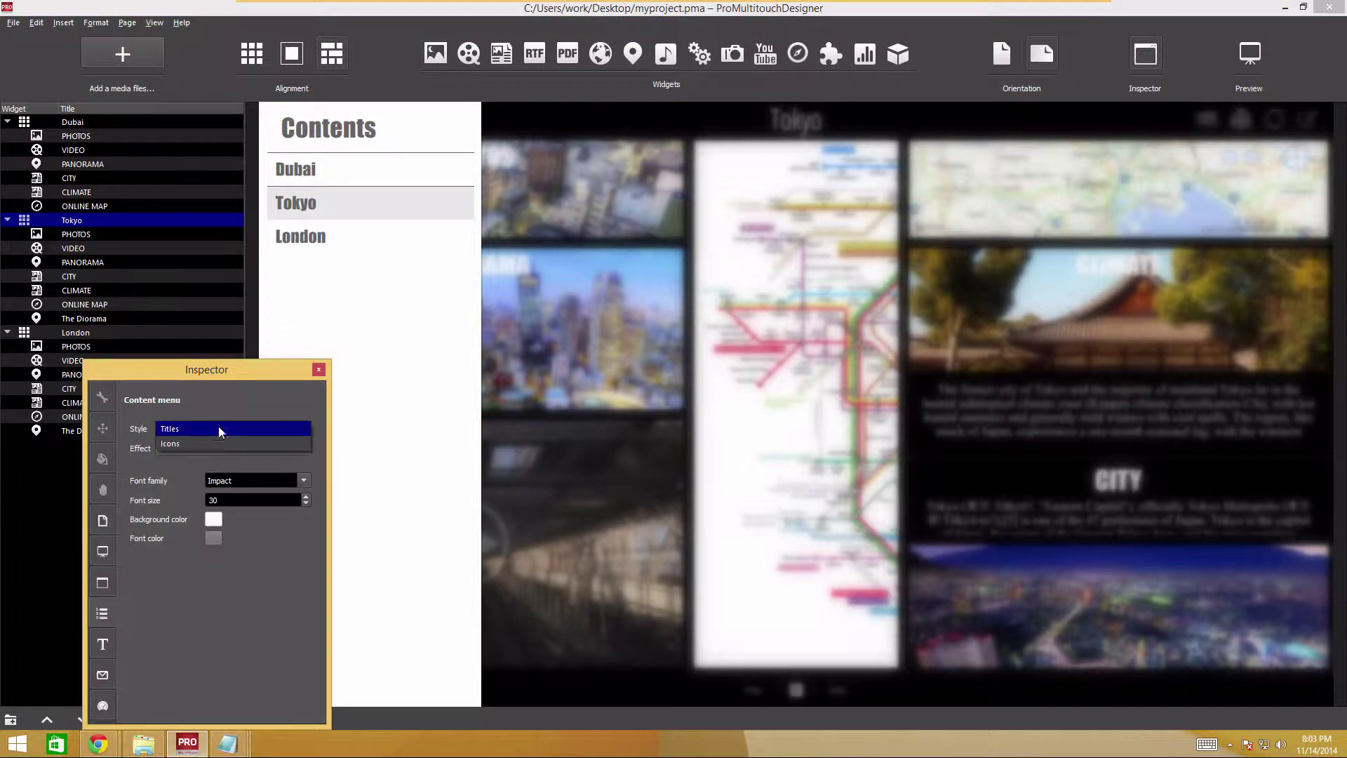
left_click(216, 444)
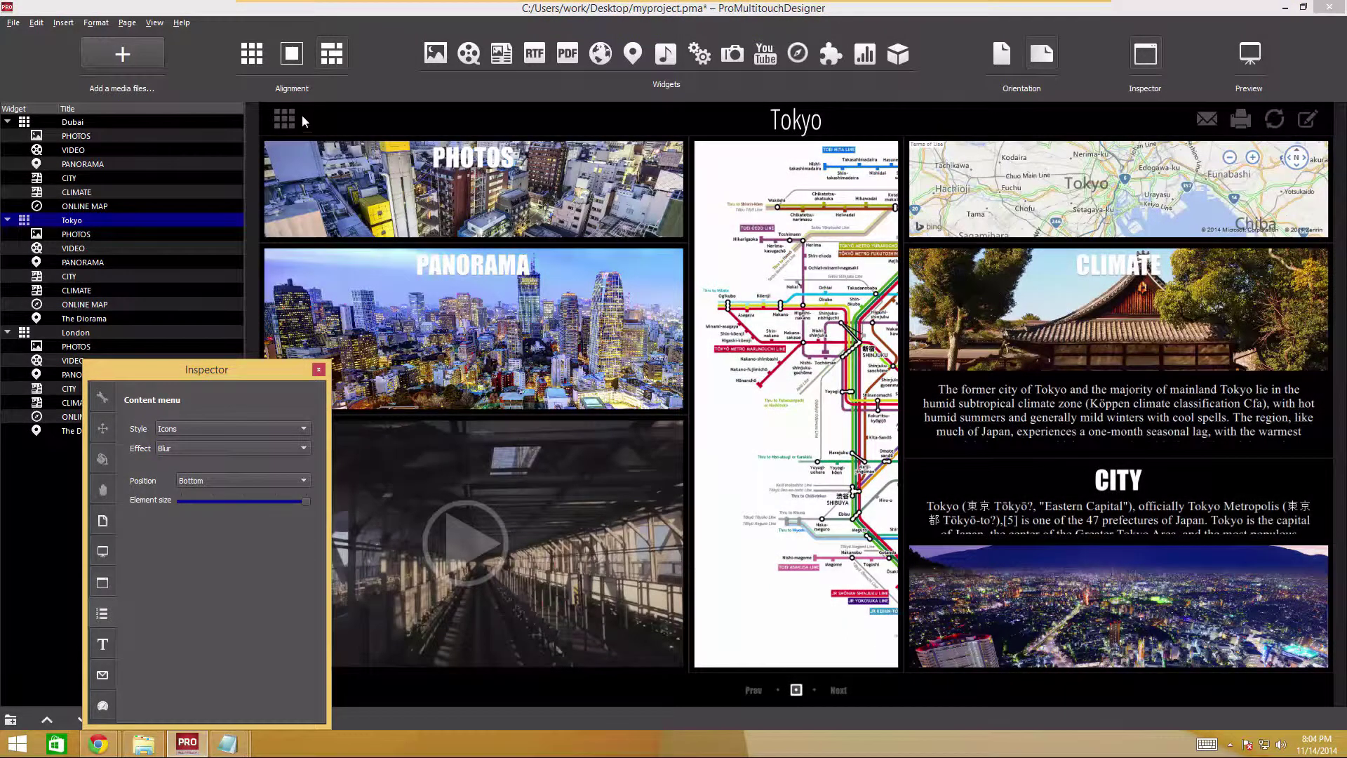
- Check the icon-style content menu with the Inspector moved out of its way, and capture the Tokyo page view as its page icon
left_click(284, 117)
left_click_drag(250, 370, 183, 298)
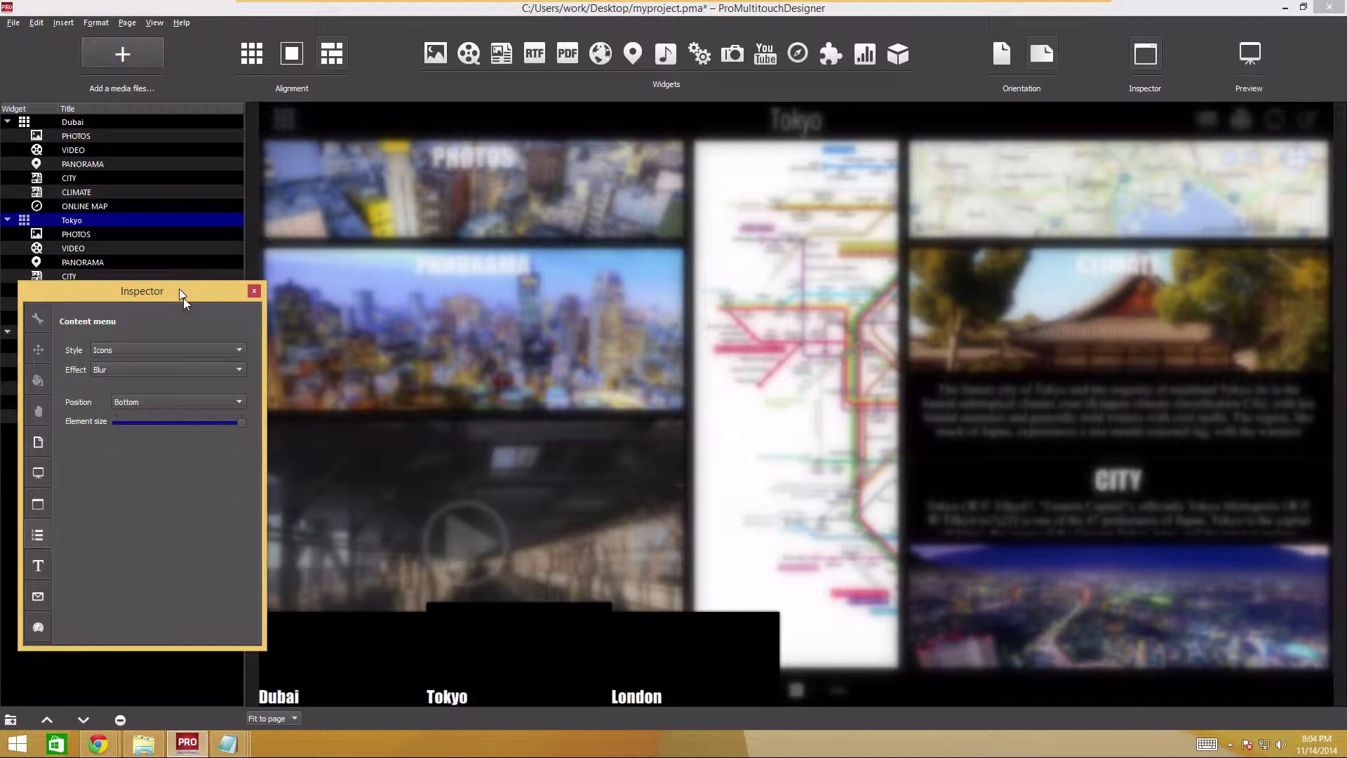
left_click(515, 649)
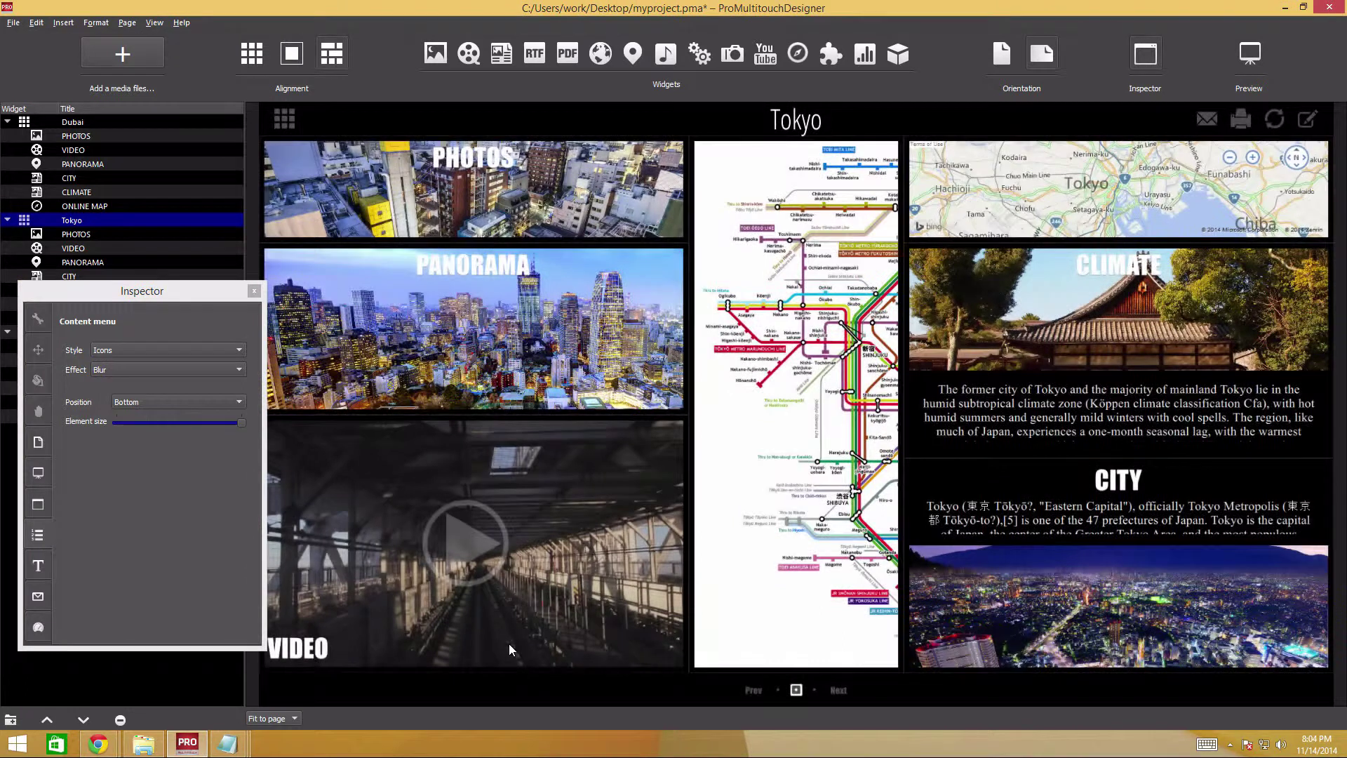
left_click(38, 442)
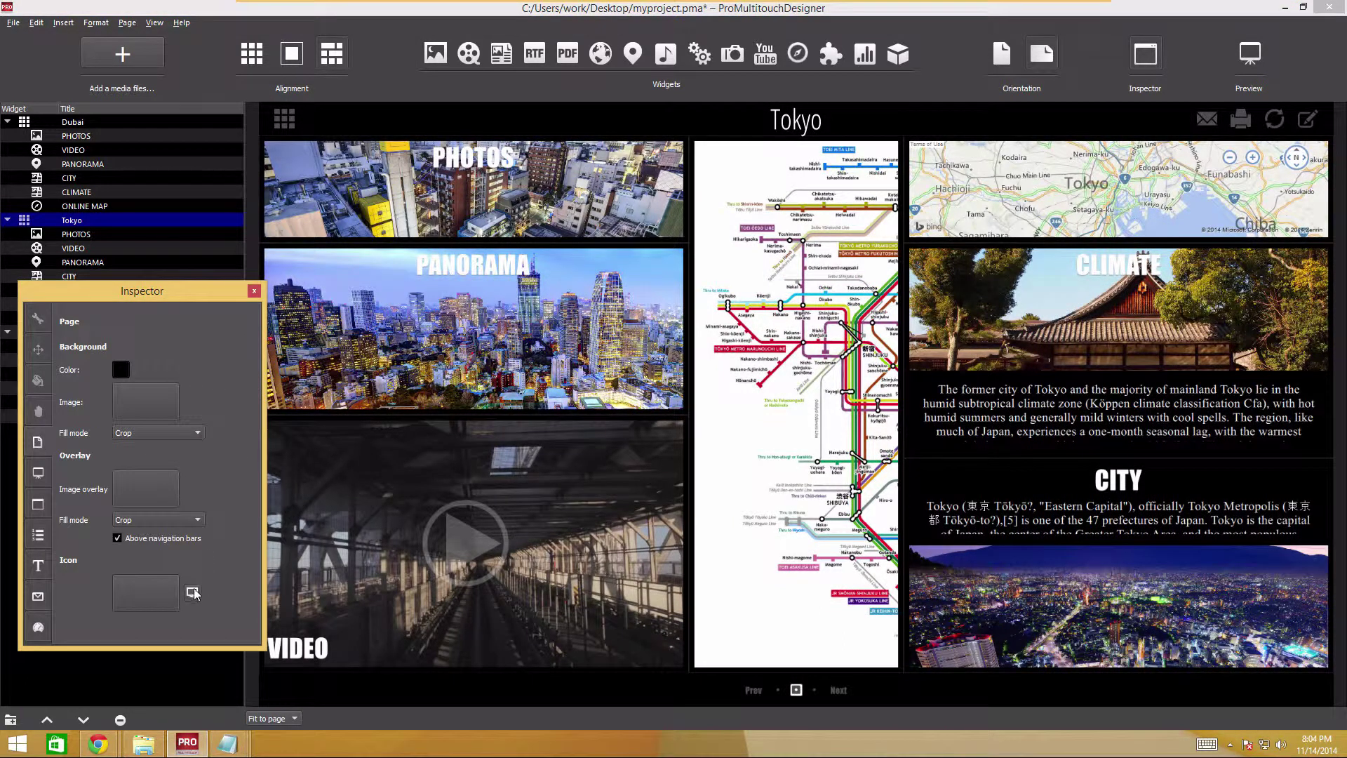
left_click(193, 594)
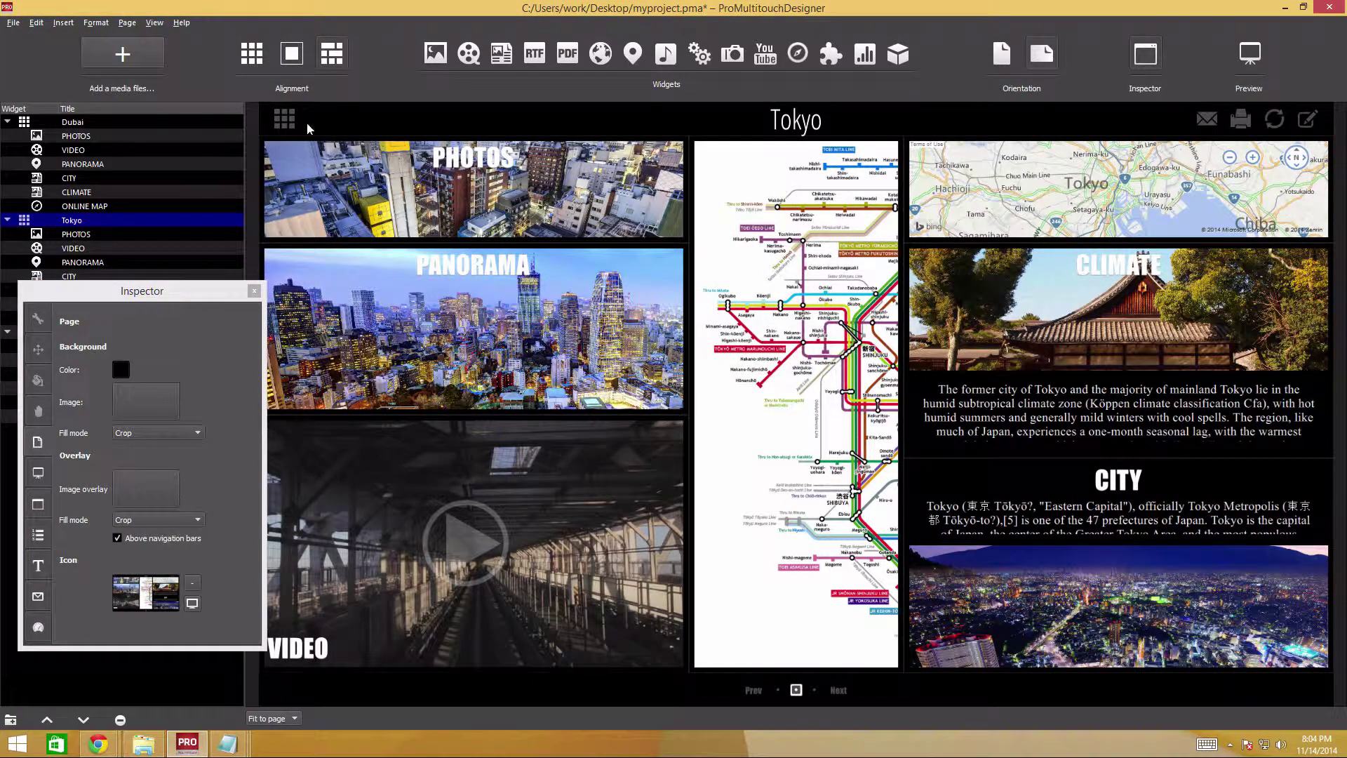
- Open the London page from the content menu, capture its view as its page icon, and return to the previous page
left_click(288, 121)
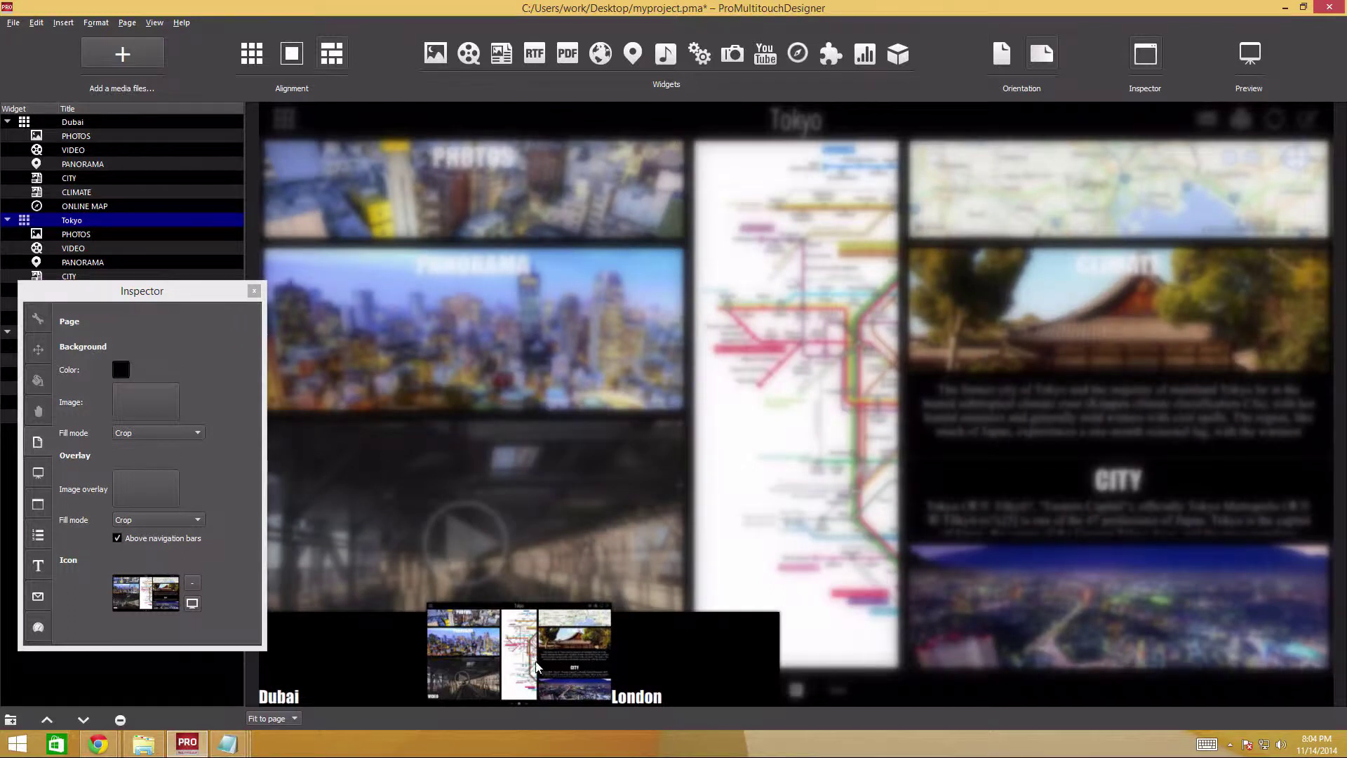
left_click(650, 654)
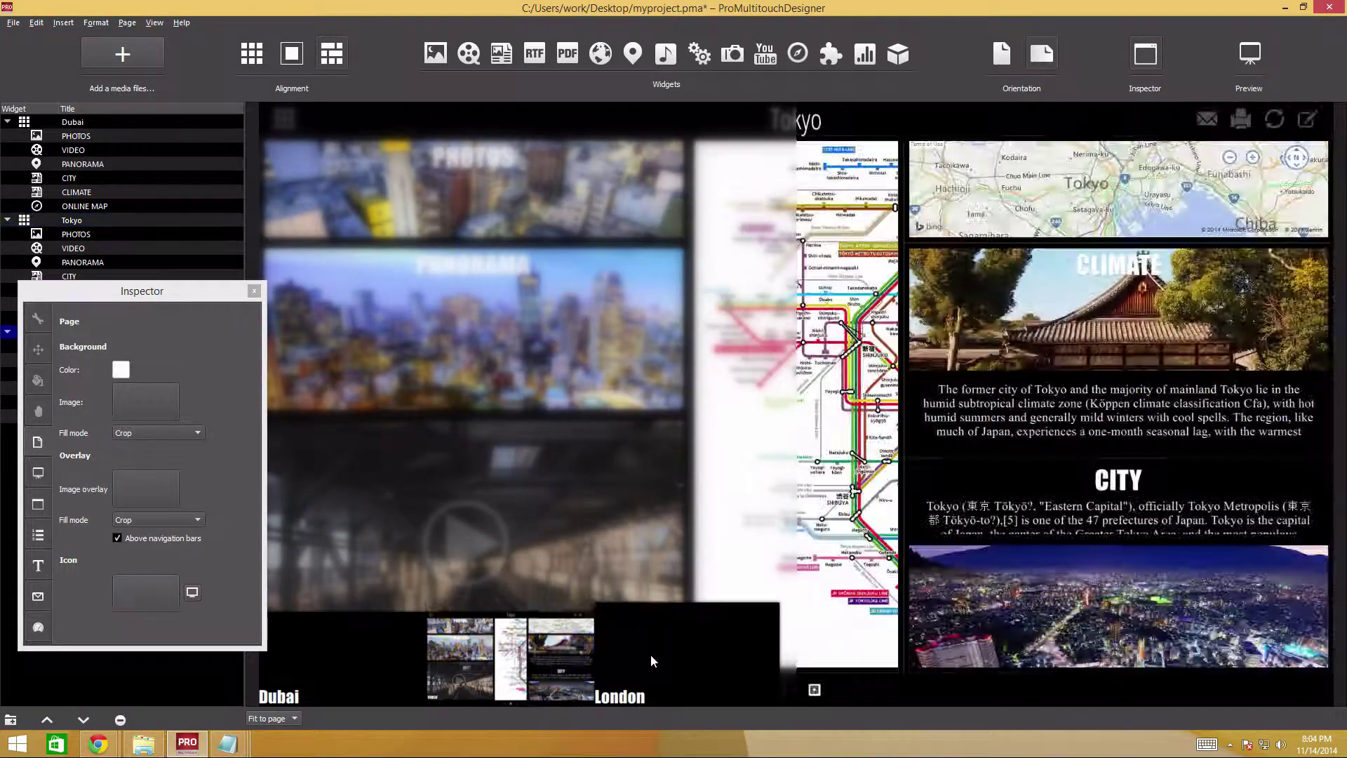
left_click(192, 592)
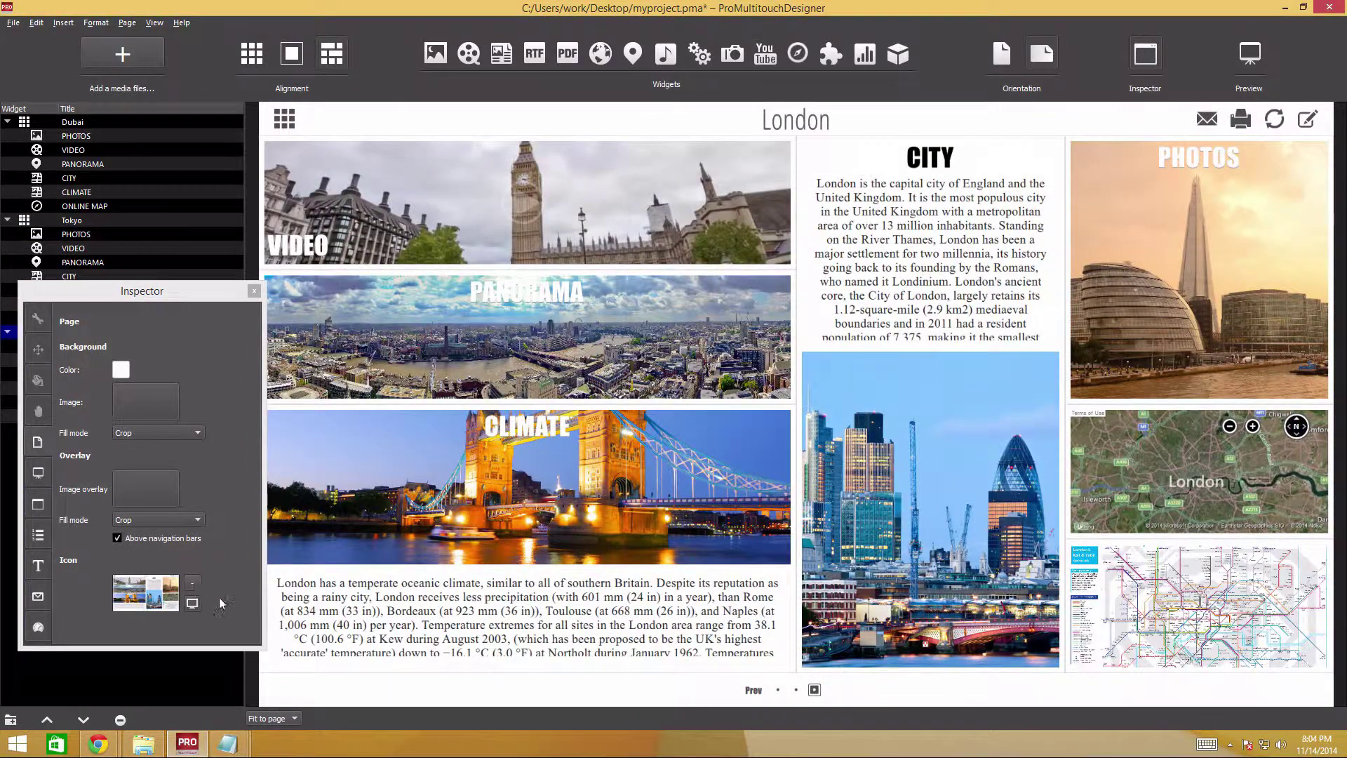
left_click(756, 691)
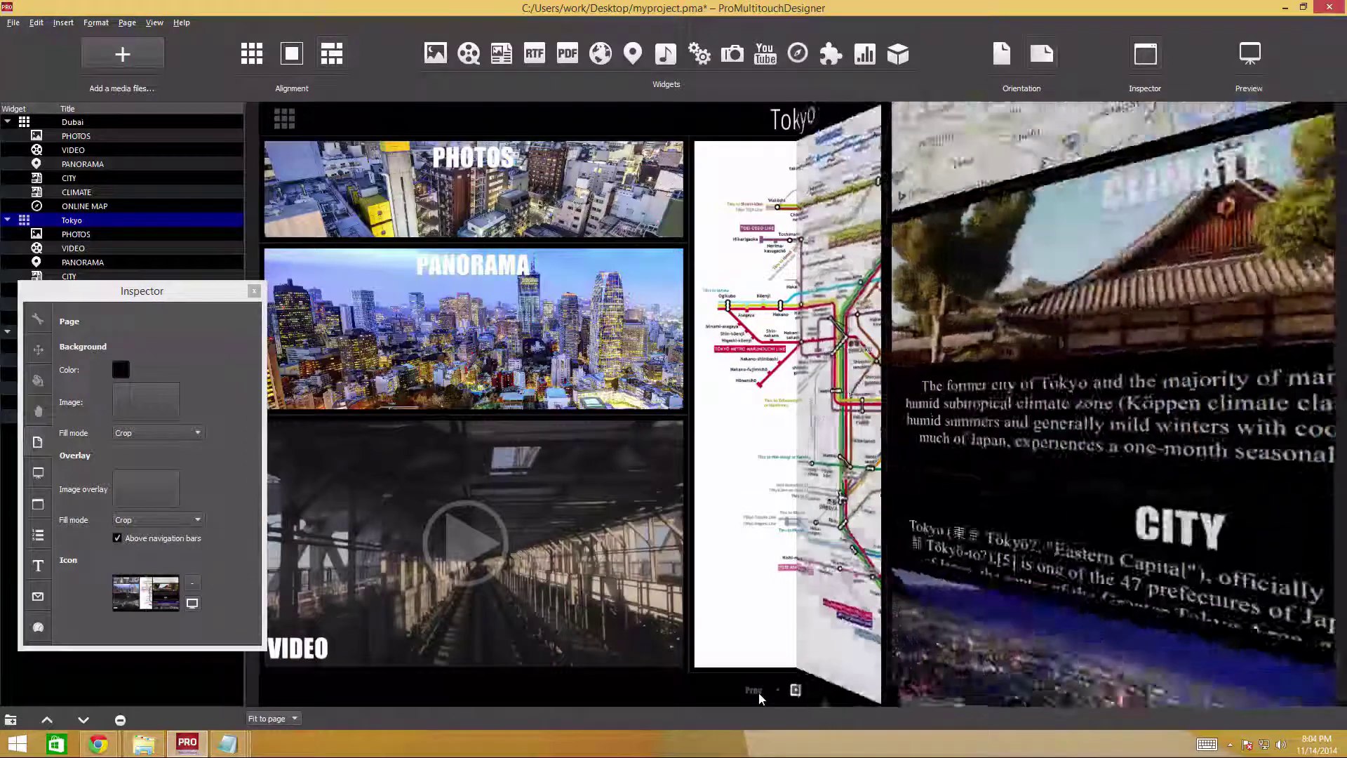